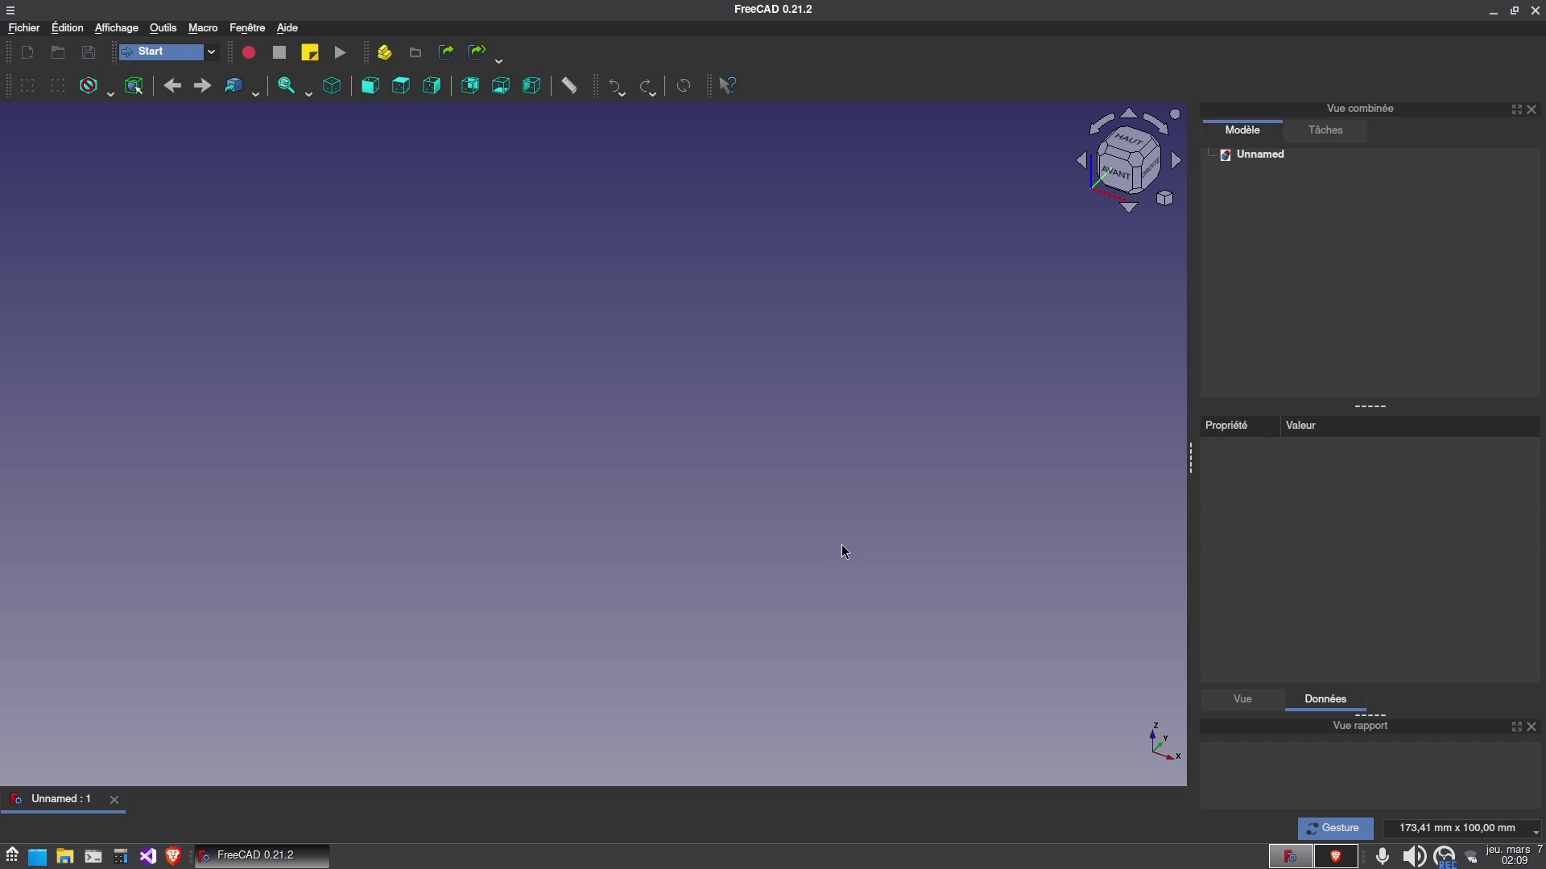
# Switch to the Brave browser and examine the drone photo on page 1 of the MIT Lincoln Laboratory toroidal propeller PDF.
pyautogui.click(1335, 856)
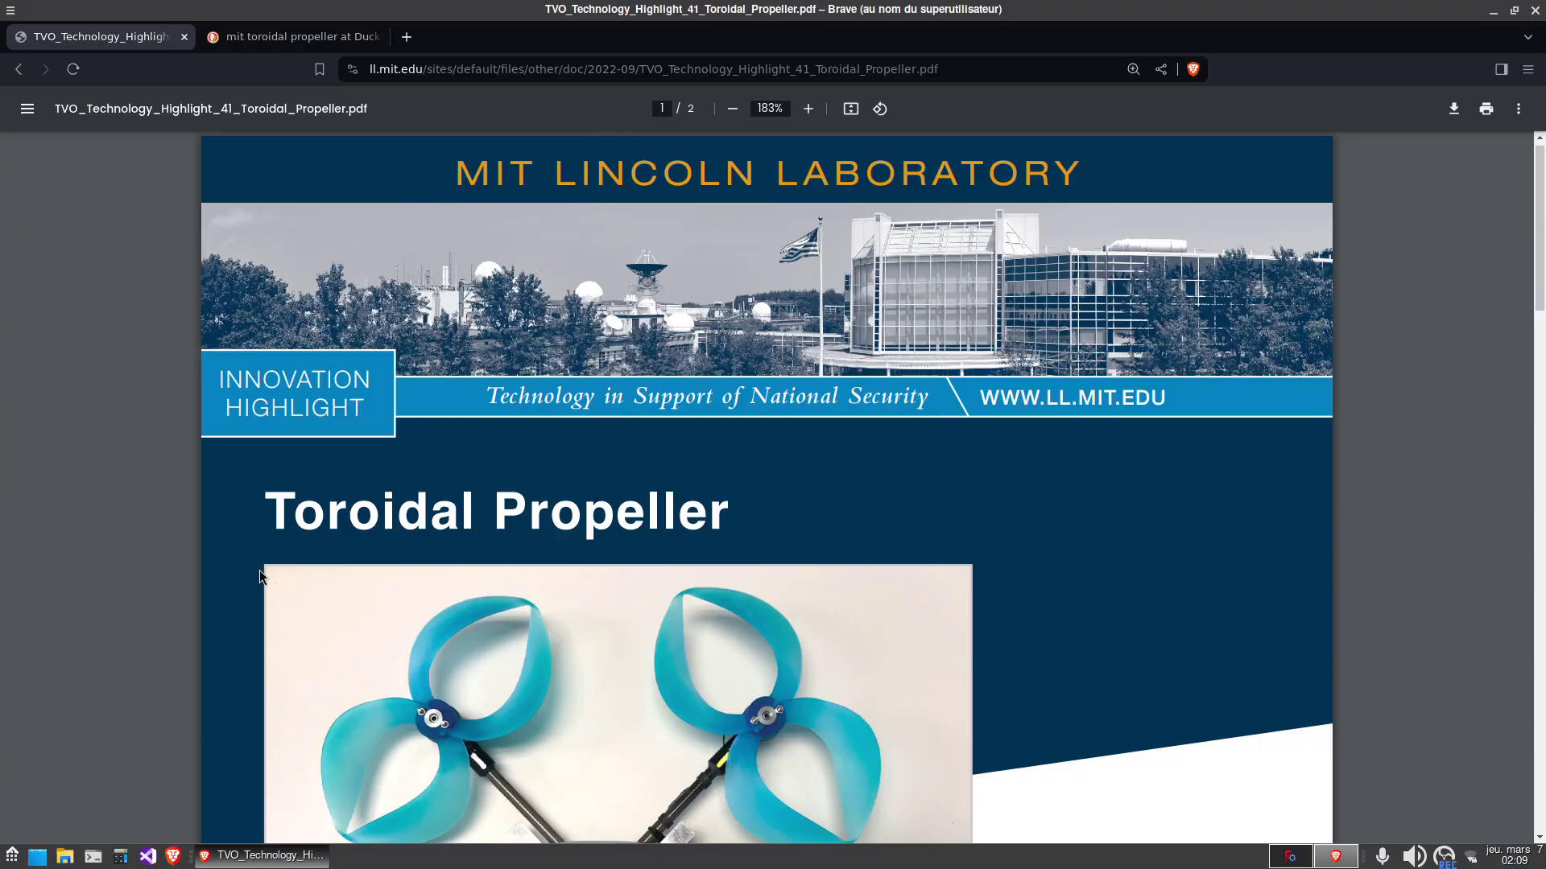
pyautogui.scroll(-3, 259, 570)
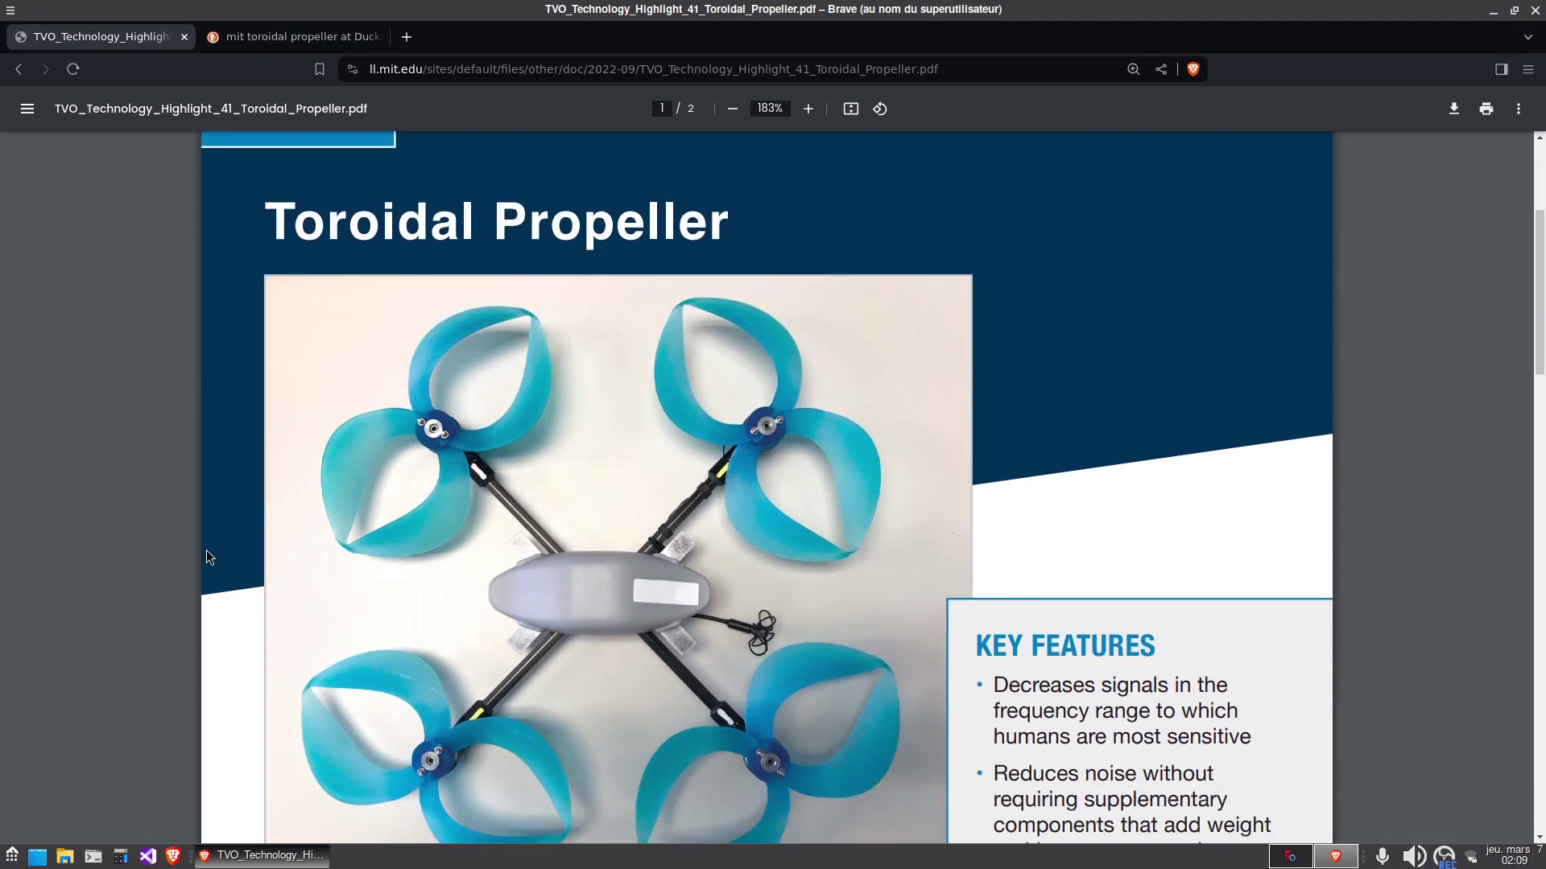
pyautogui.scroll(3, 219, 569)
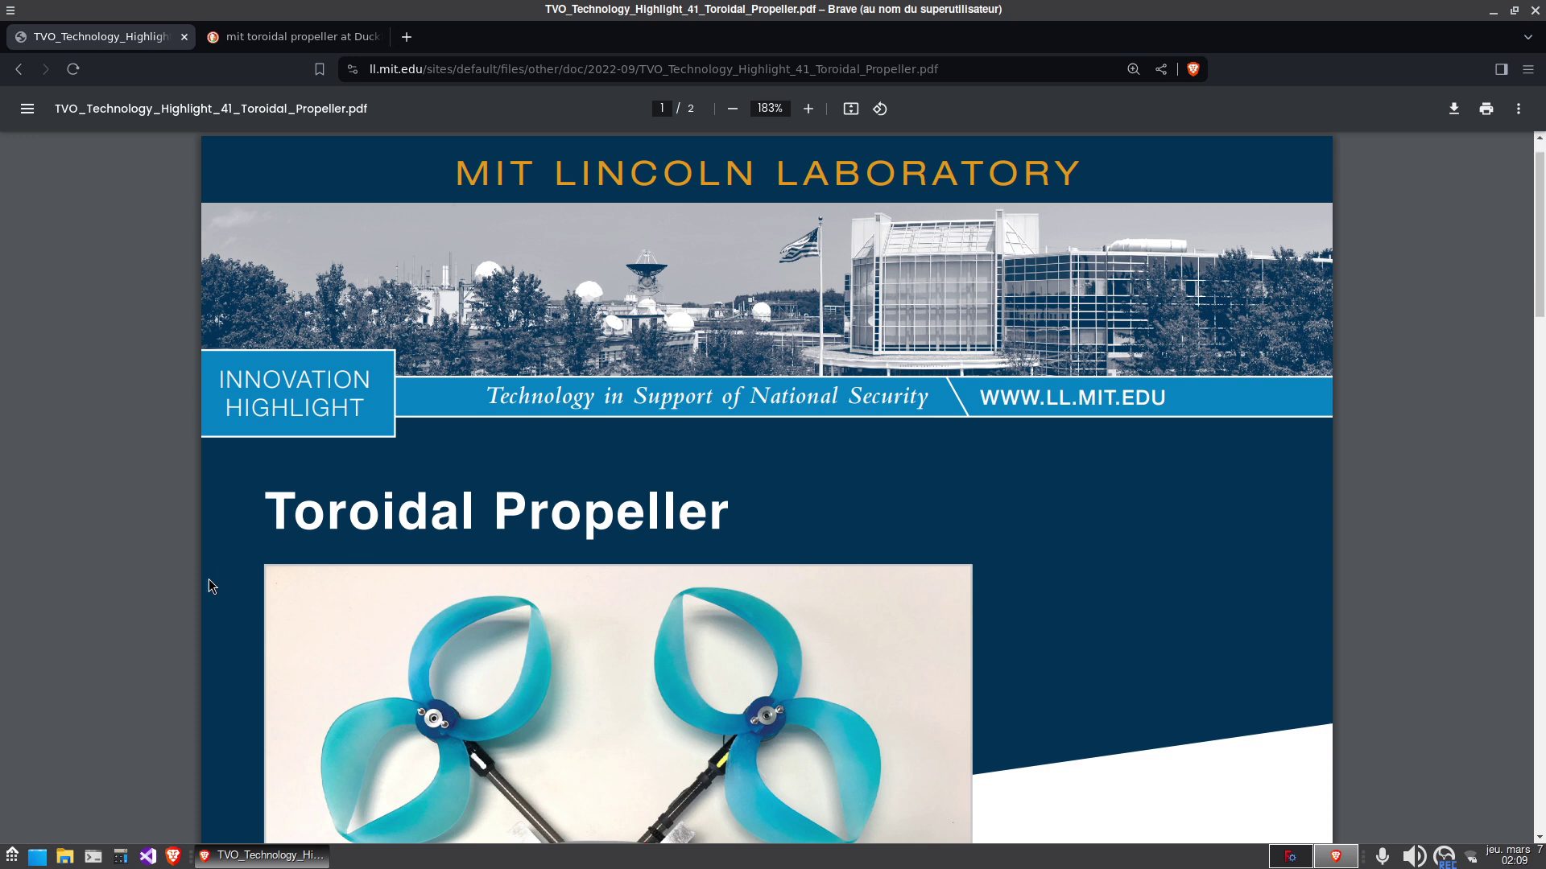
pyautogui.scroll(-4, 209, 579)
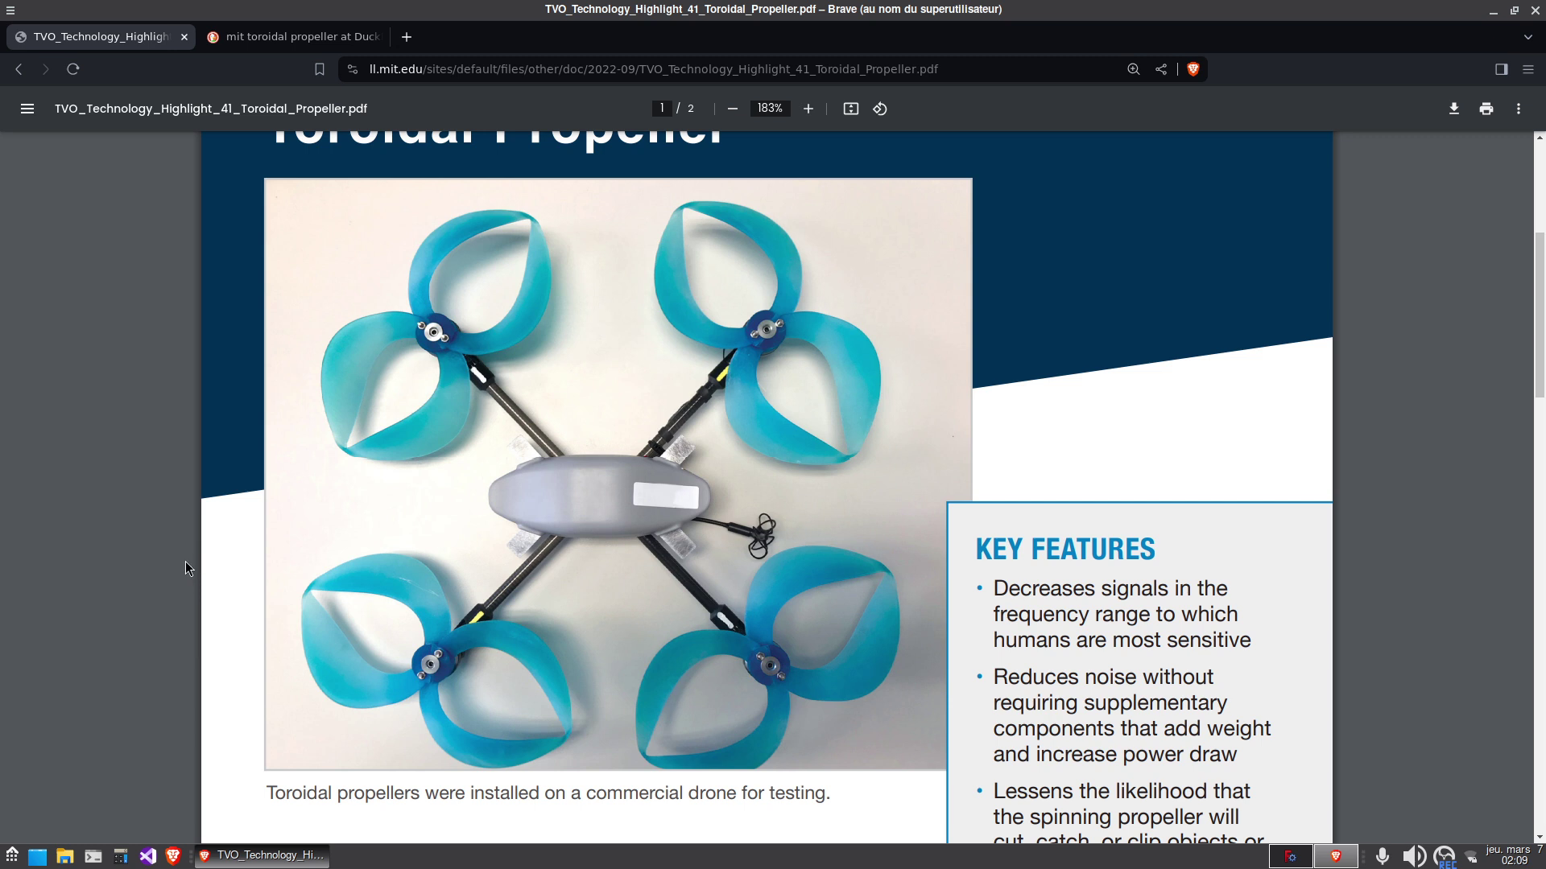
pyautogui.scroll(-2, 185, 562)
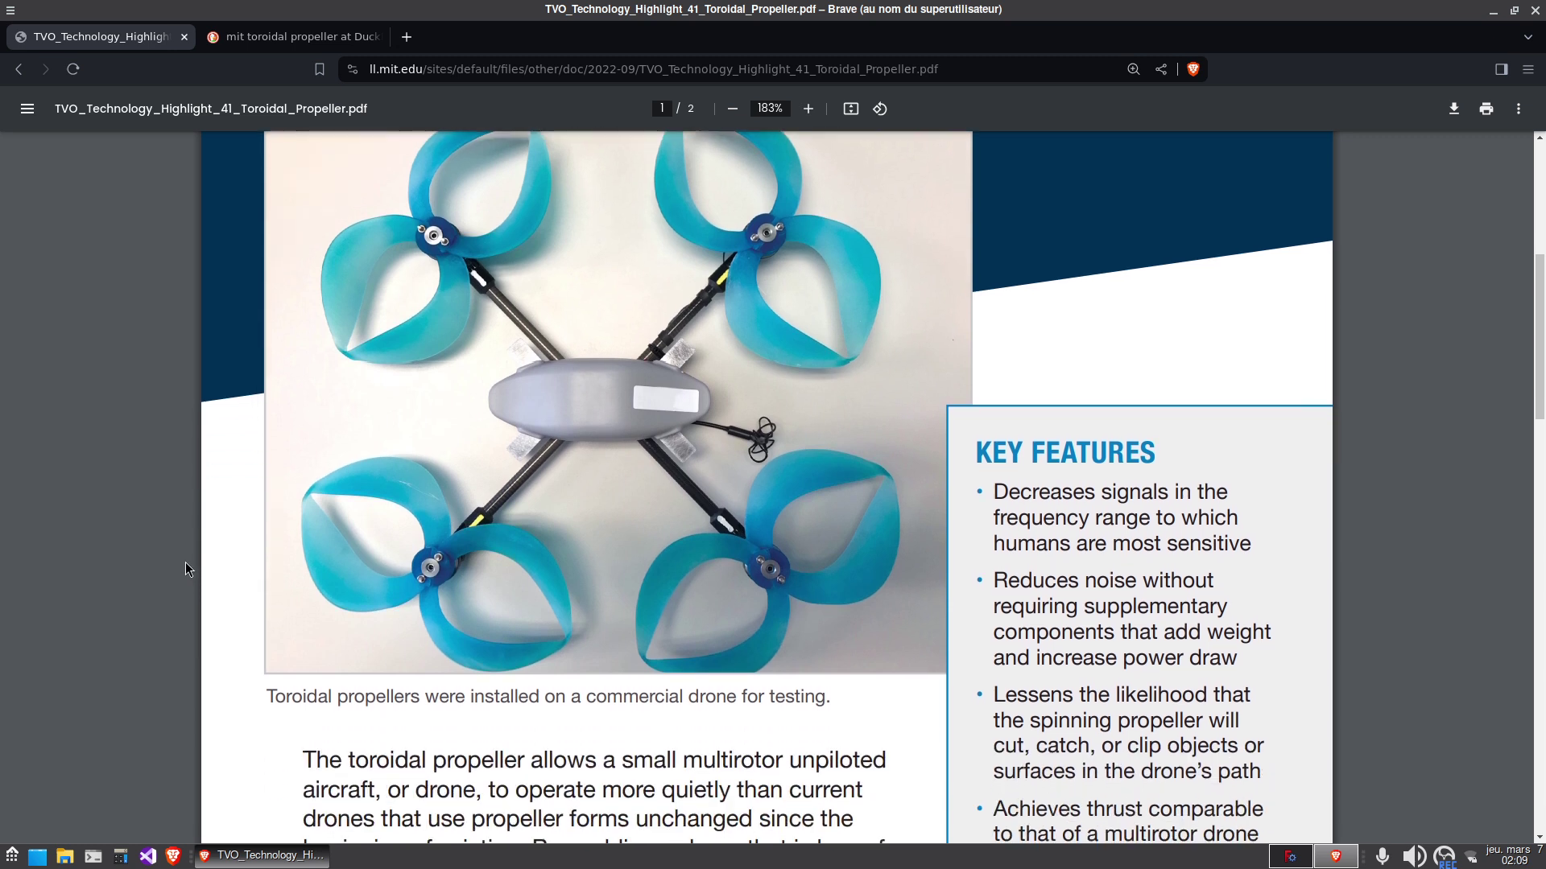
pyautogui.scroll(2, 185, 562)
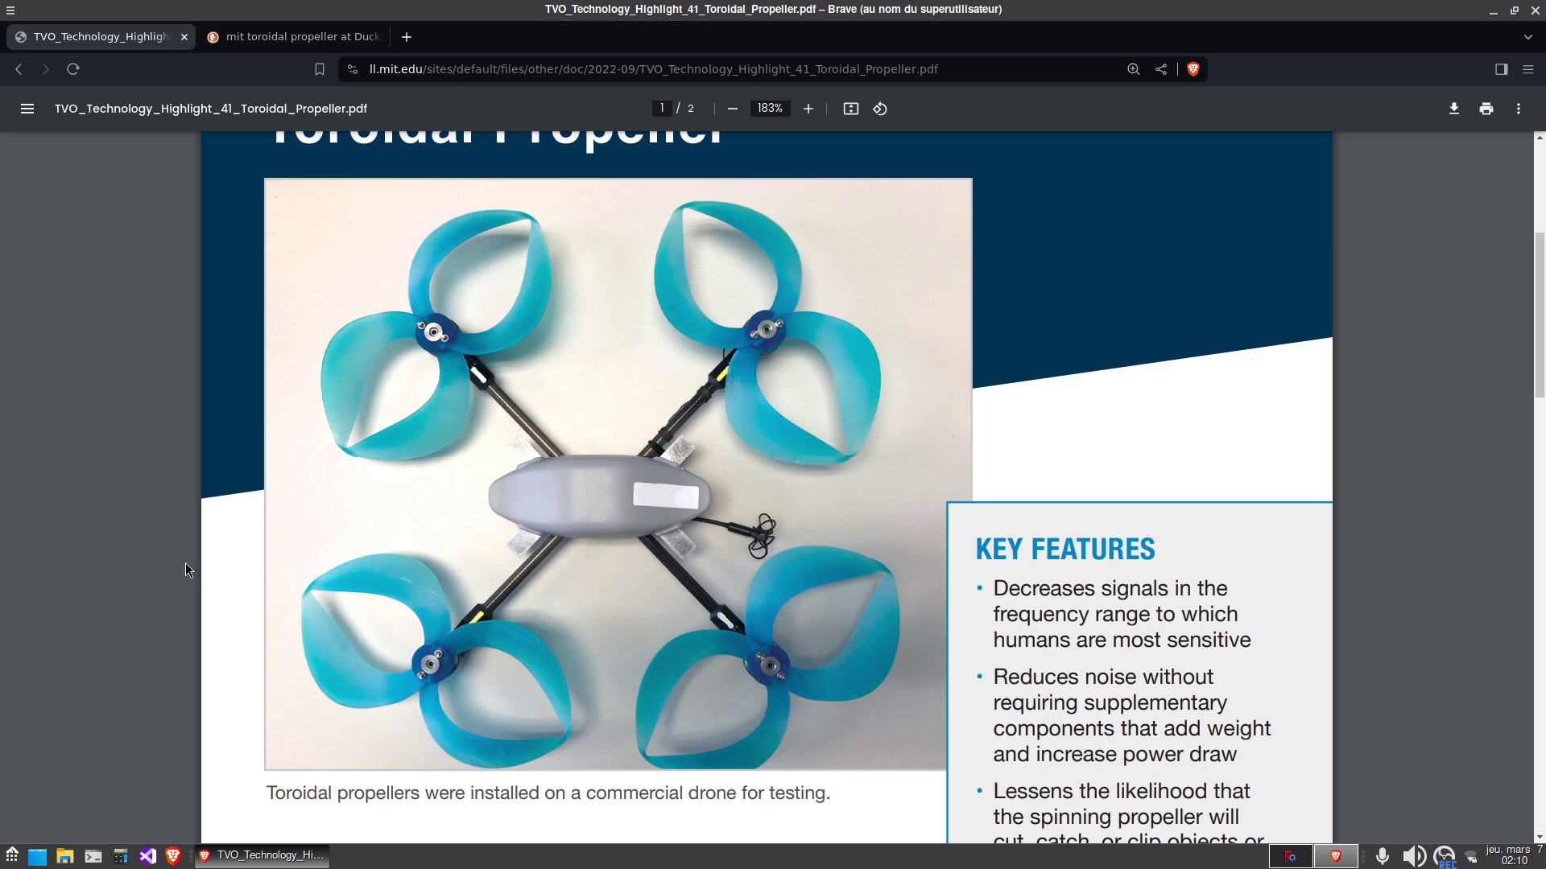
# Examine the noise graphs for the DJI and toroidal propellers on page 2, comparing them with the photo and key features on page 1.
pyautogui.scroll(-15, 165, 582)
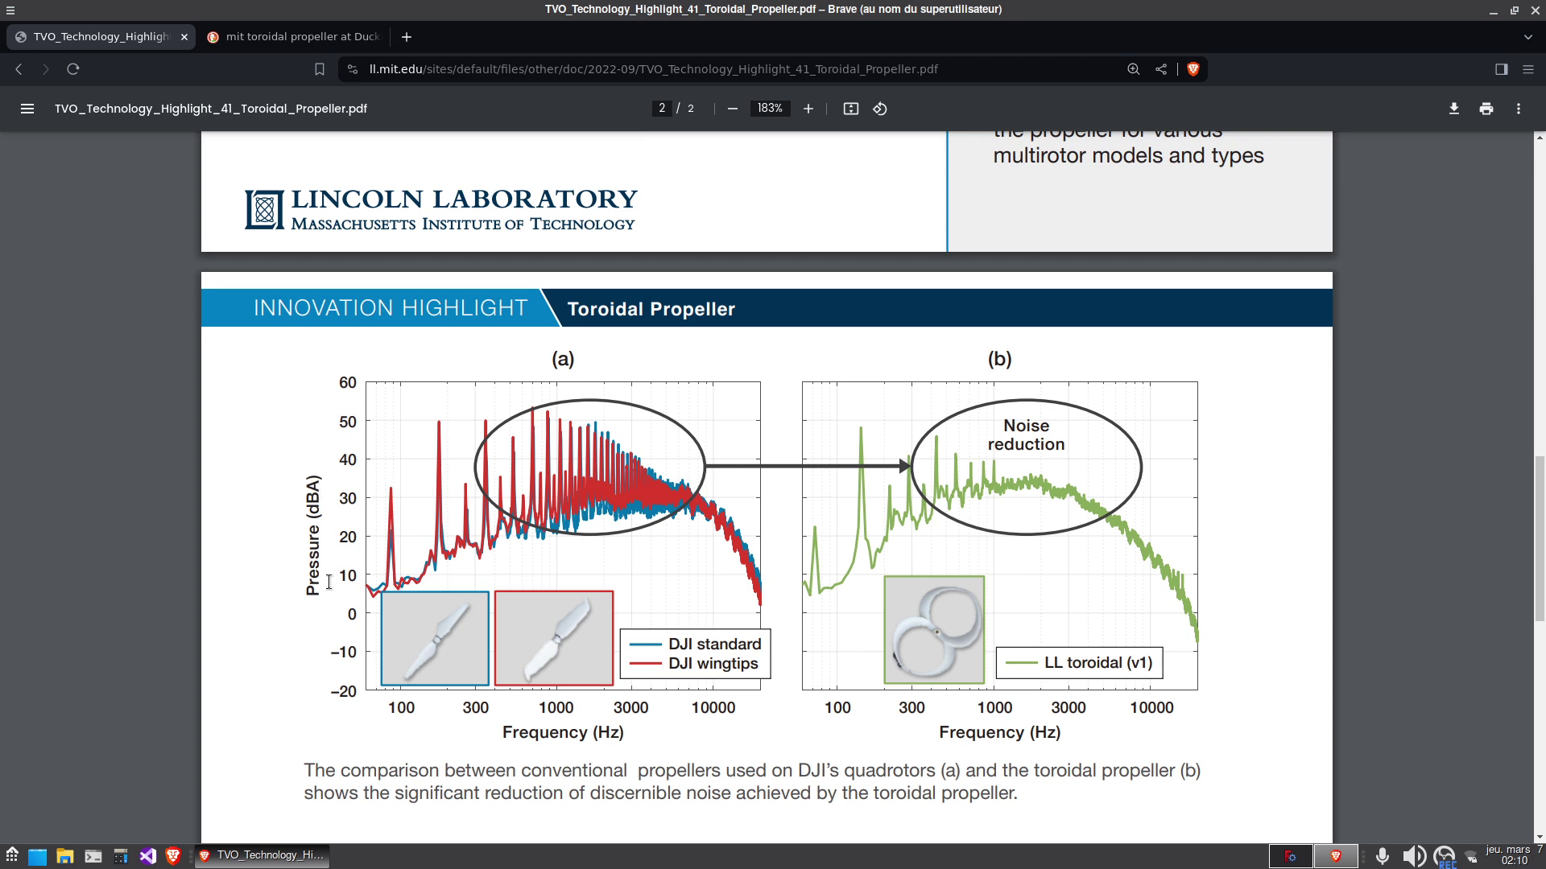
pyautogui.scroll(-1, 636, 483)
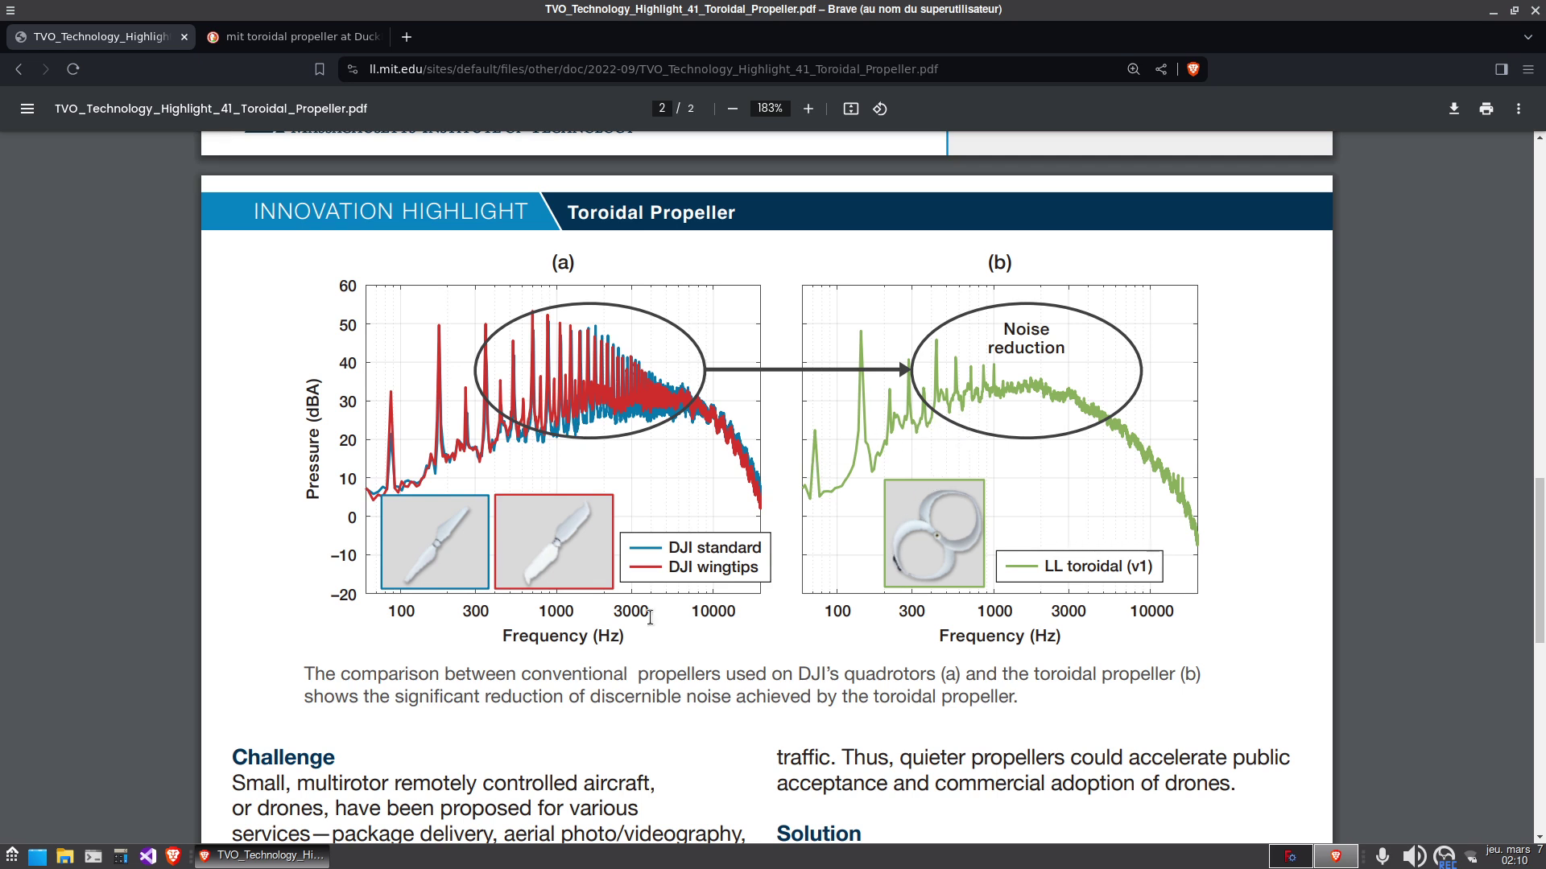
pyautogui.scroll(10, 650, 617)
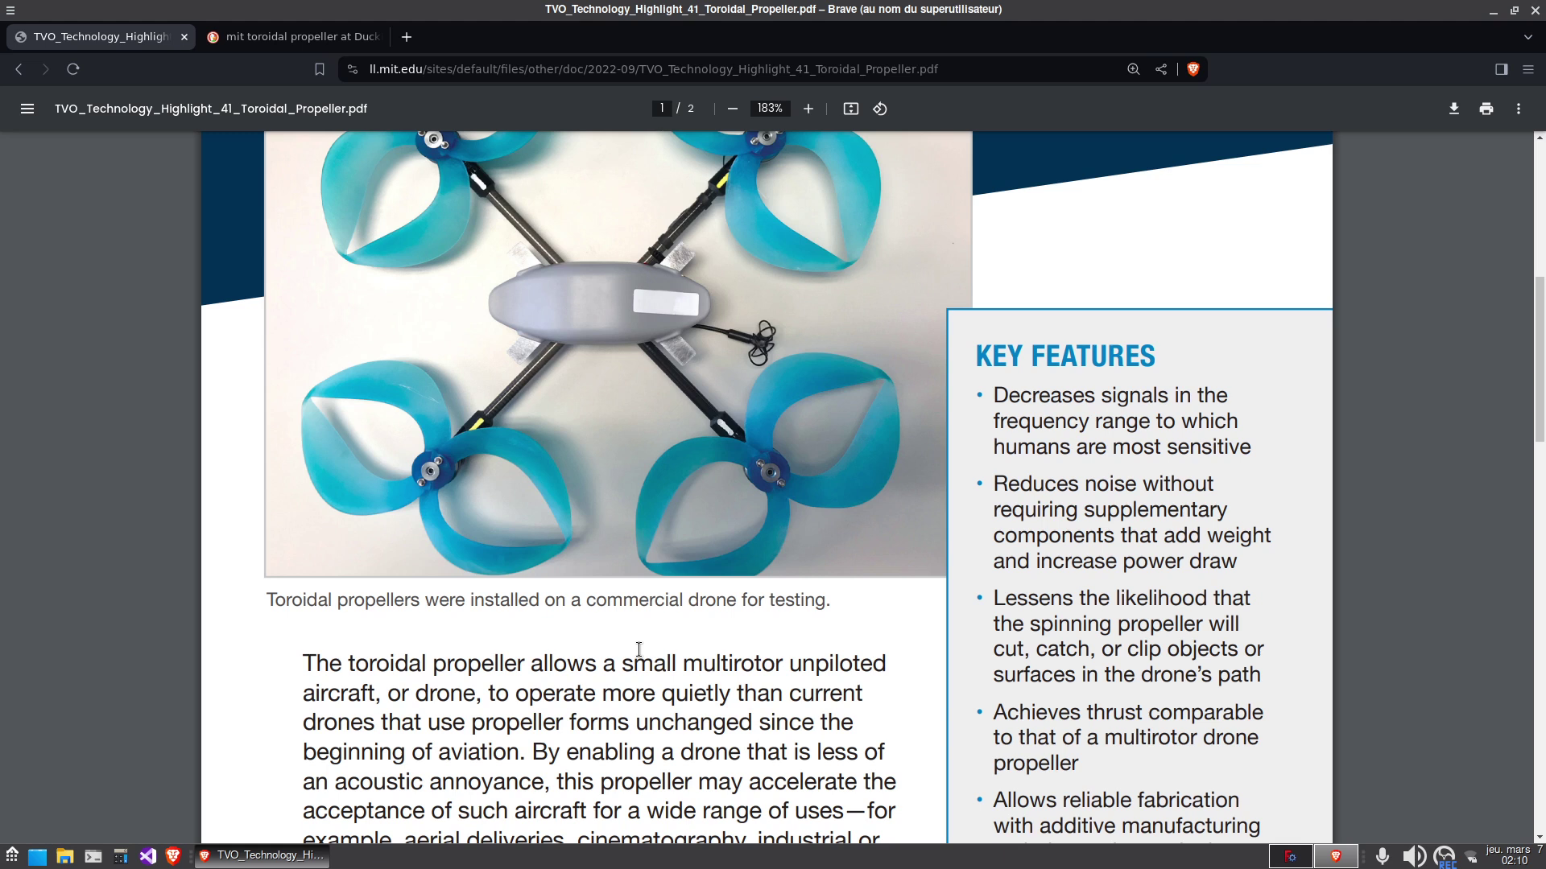
pyautogui.scroll(-10, 628, 648)
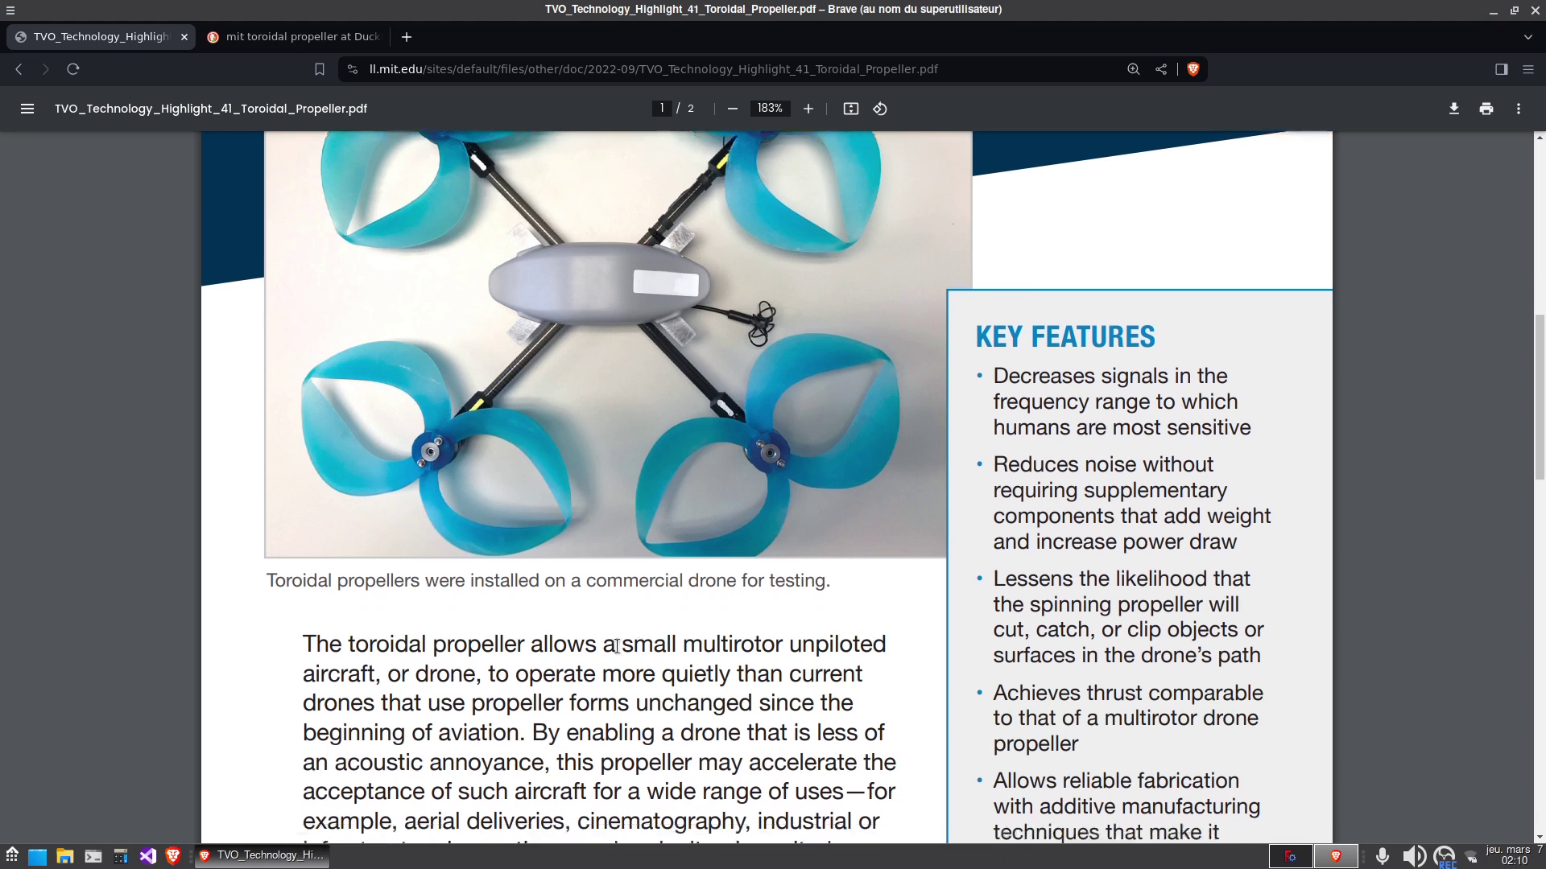
pyautogui.scroll(-1, 617, 648)
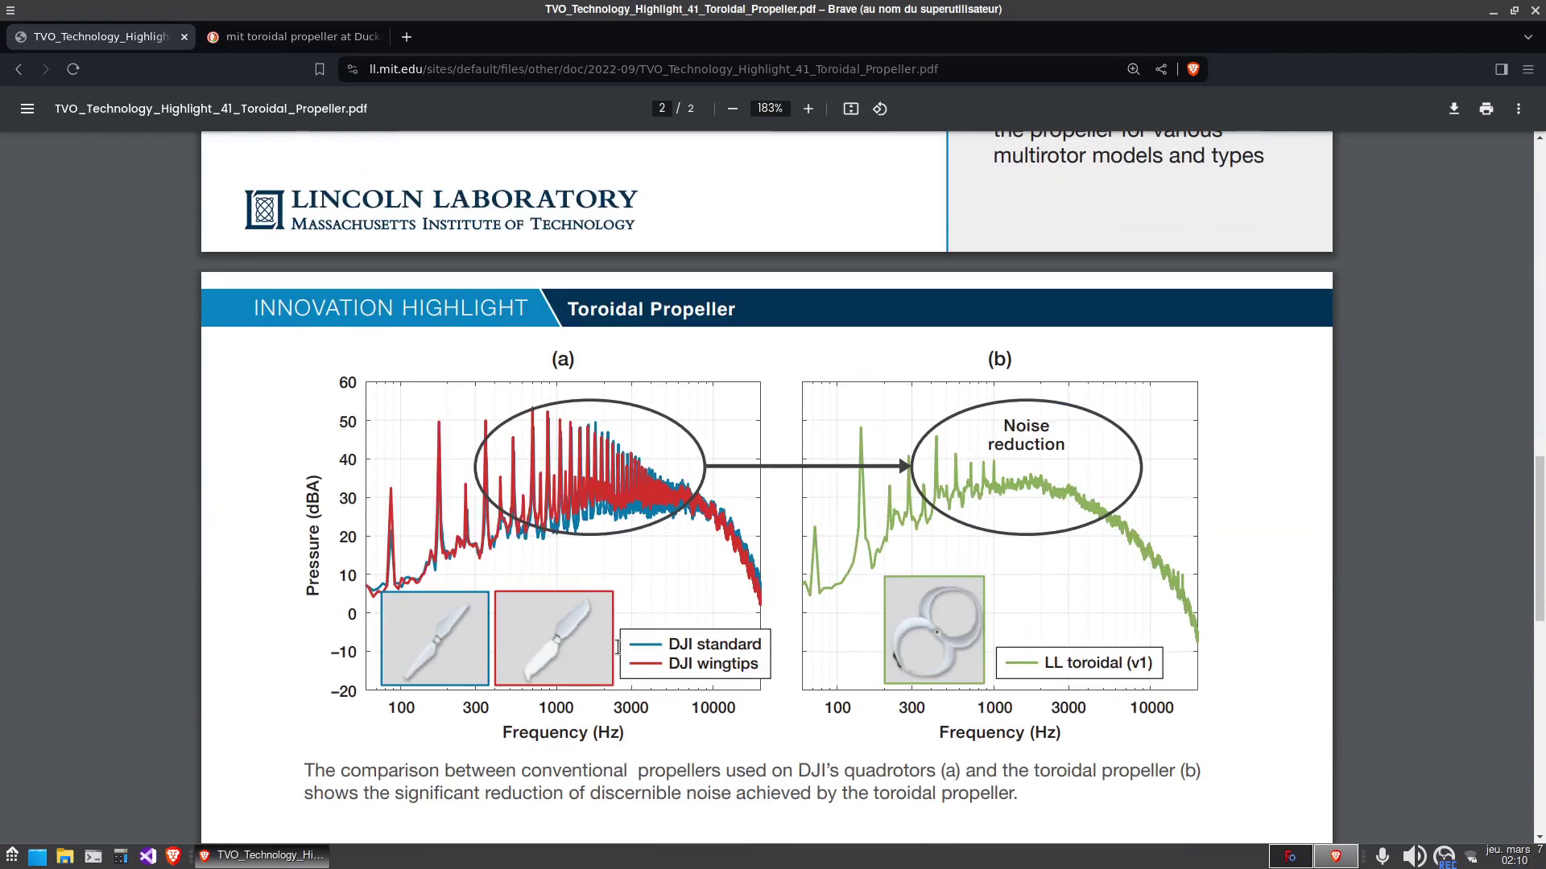
pyautogui.scroll(8, 603, 586)
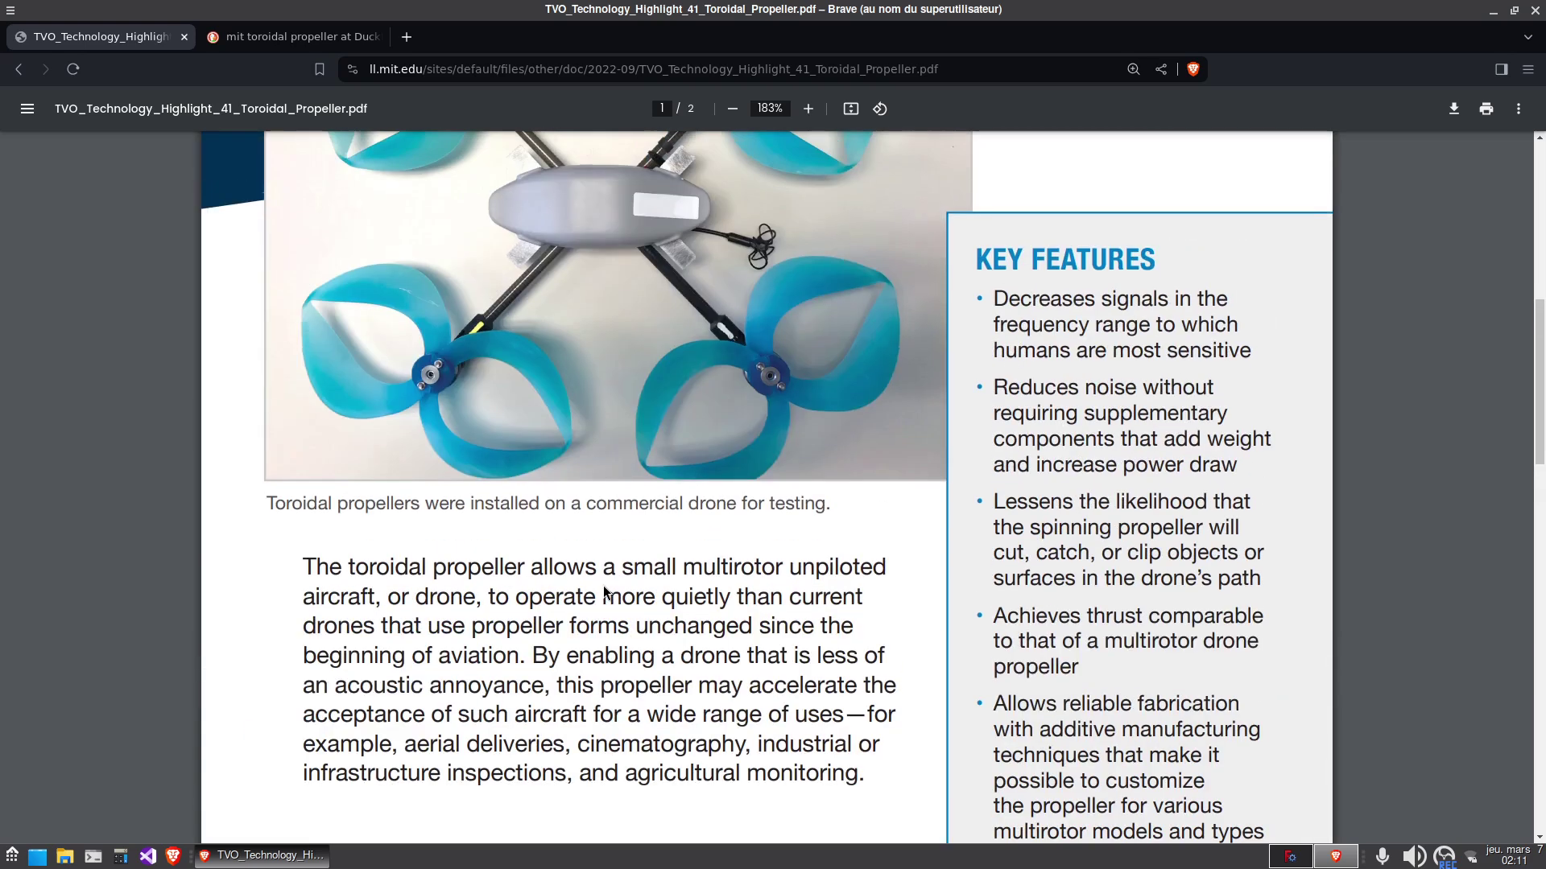
pyautogui.scroll(-10, 334, 548)
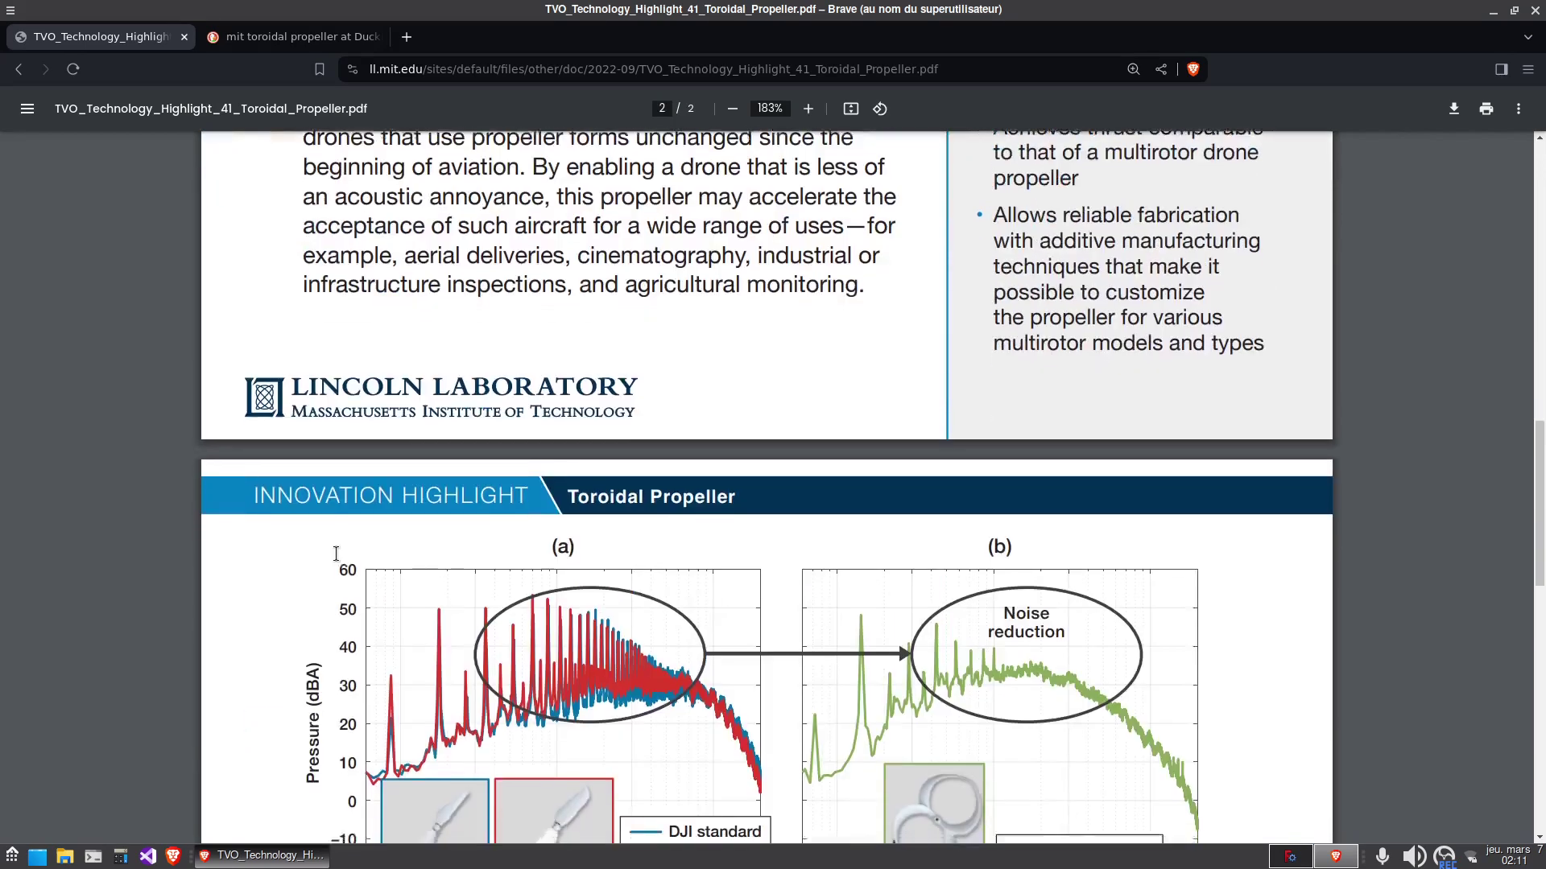
pyautogui.scroll(10, 330, 552)
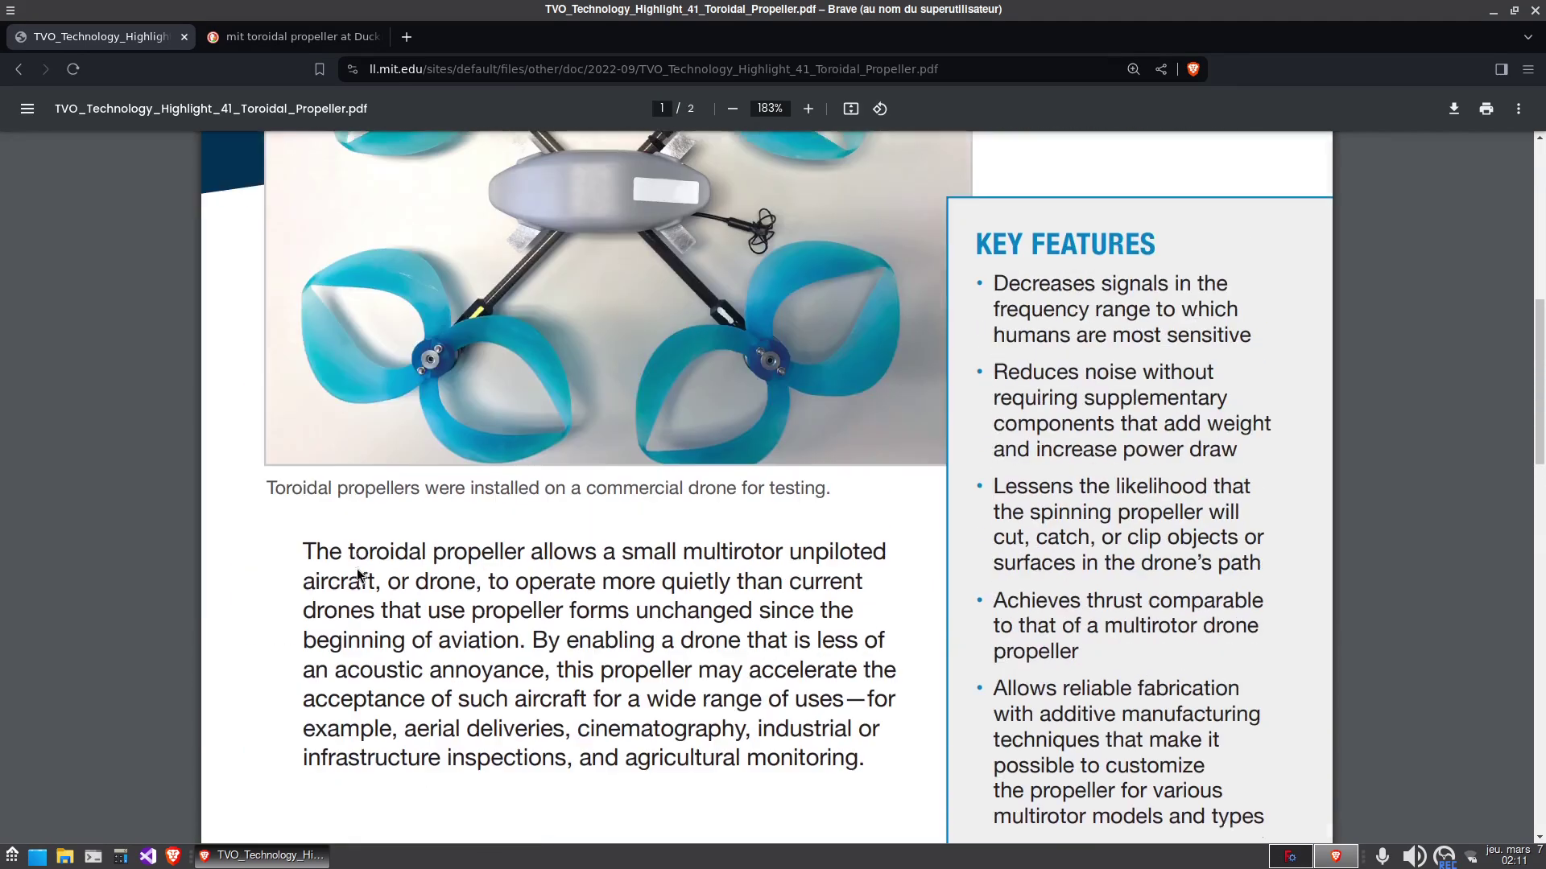
pyautogui.scroll(4, 362, 570)
pyautogui.scroll(-2, 451, 455)
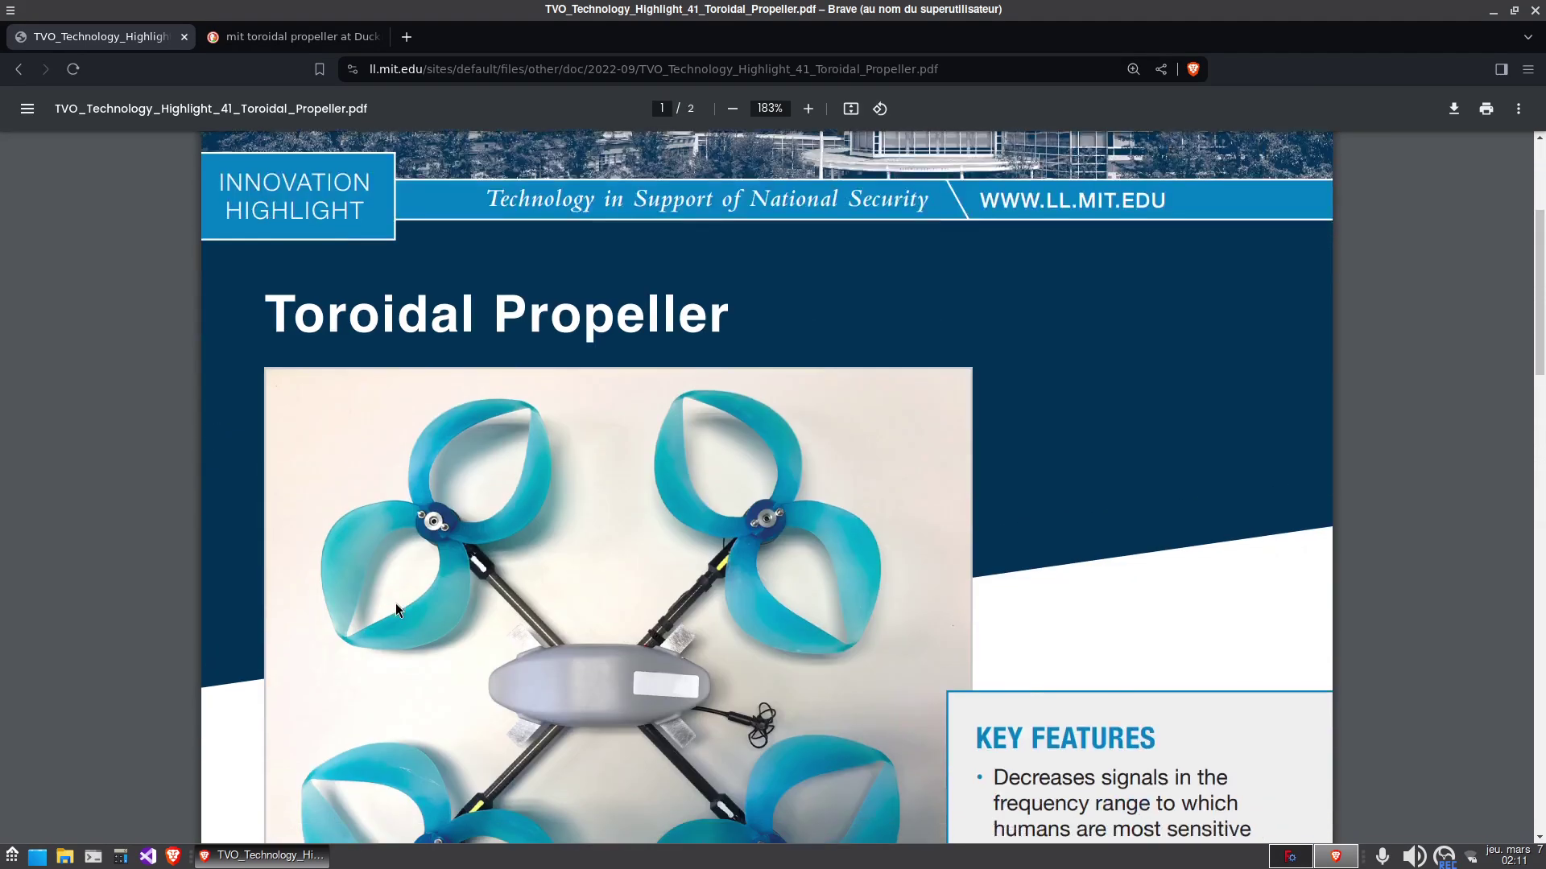
pyautogui.scroll(-5, 451, 455)
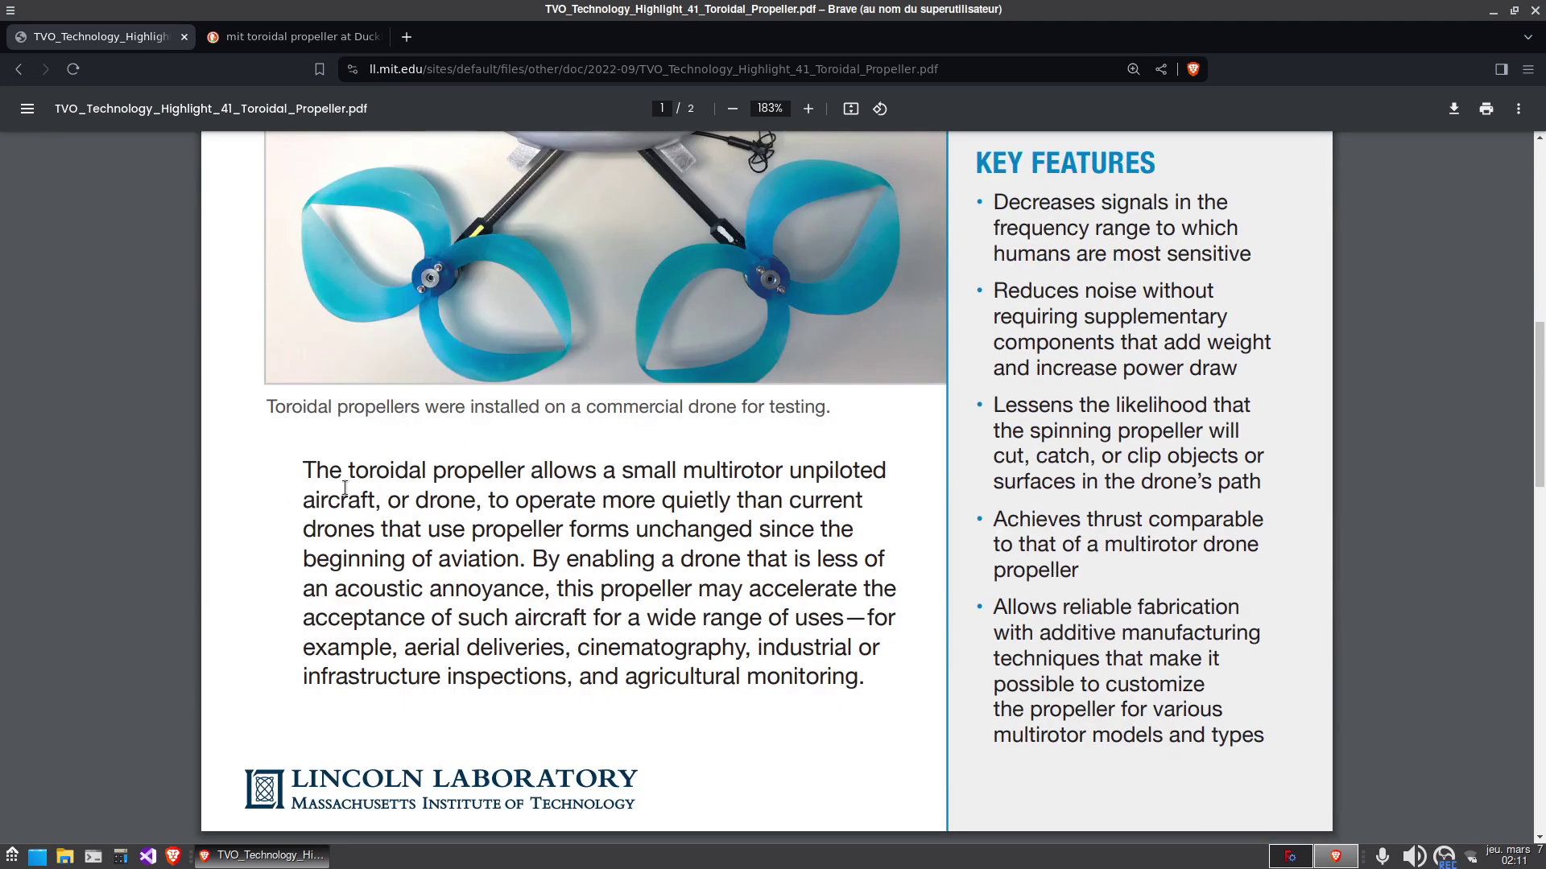
# Read the introductory paragraph on page 1 and the Challenge section's list of drone services on page 2.
pyautogui.moveTo(318, 470); pyautogui.dragTo(805, 592)
pyautogui.click(753, 567)
pyautogui.scroll(-10, 722, 578)
pyautogui.moveTo(865, 466); pyautogui.dragTo(1208, 502)
pyautogui.moveTo(1209, 501); pyautogui.dragTo(1205, 502)
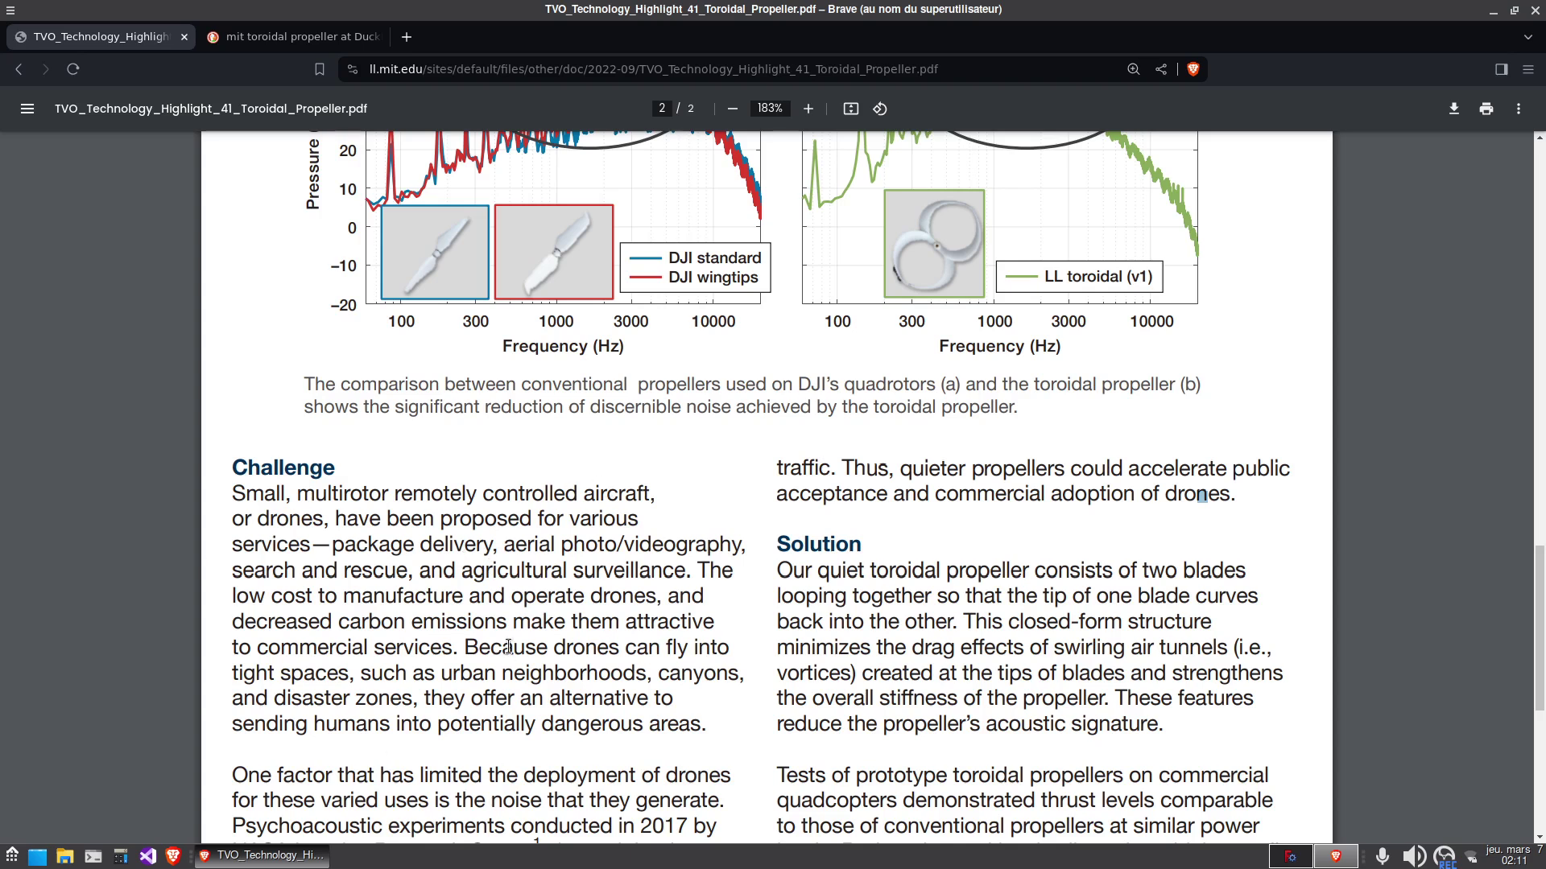
pyautogui.moveTo(346, 545); pyautogui.dragTo(686, 548)
pyautogui.click(517, 568)
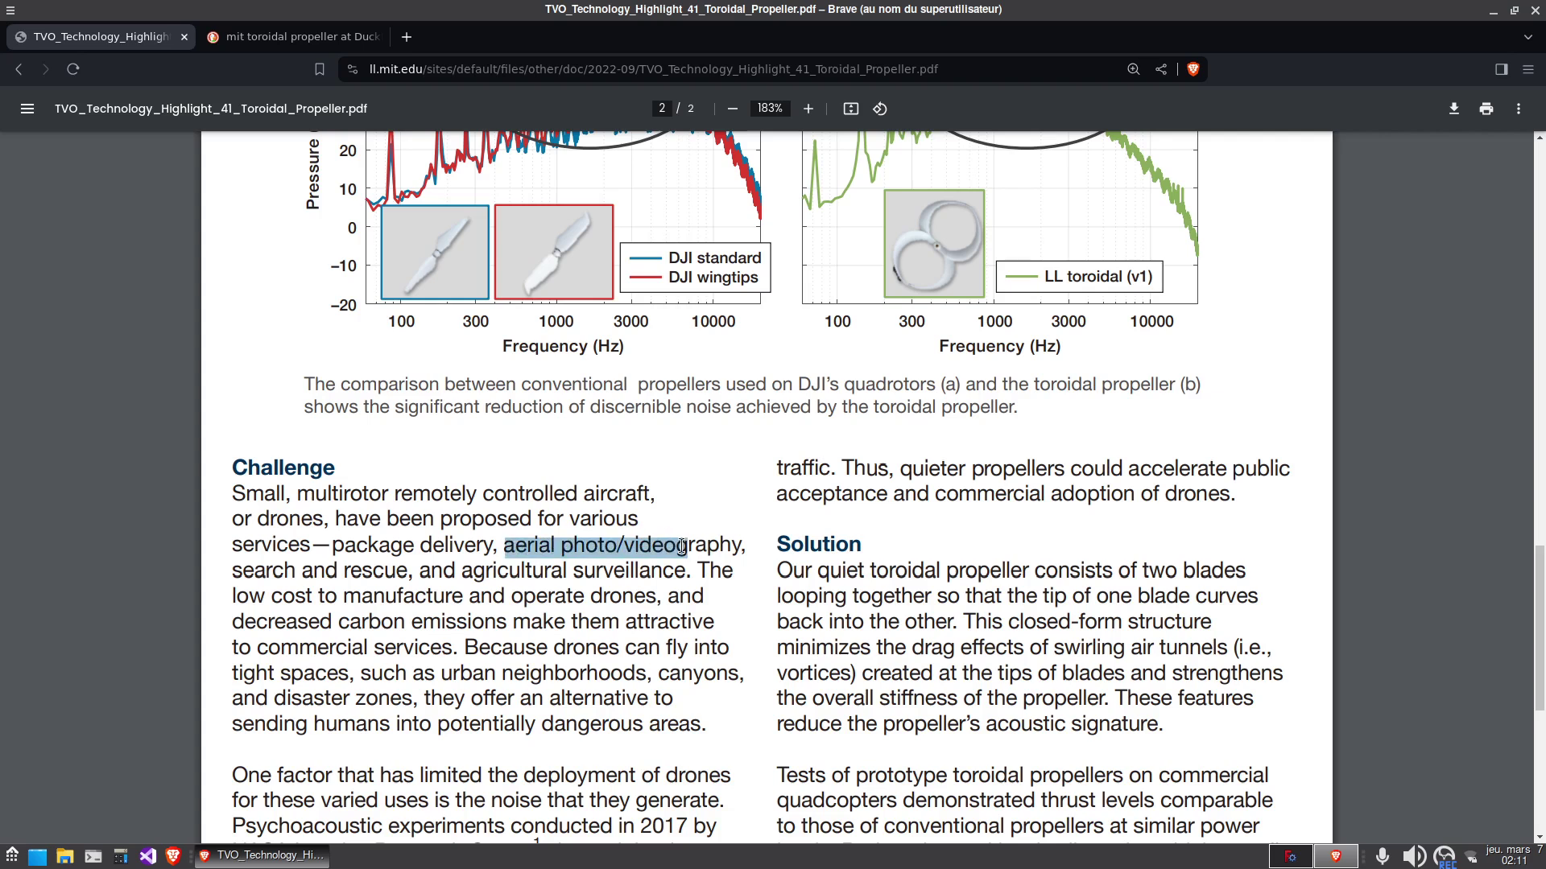
pyautogui.click(682, 547)
pyautogui.moveTo(244, 578); pyautogui.dragTo(364, 577)
pyautogui.click(369, 579)
# Review the noise graphs and the Challenge and Solution text on page 2, and return to the drone photo on page 1.
pyautogui.scroll(1, 454, 695)
pyautogui.scroll(10, 455, 699)
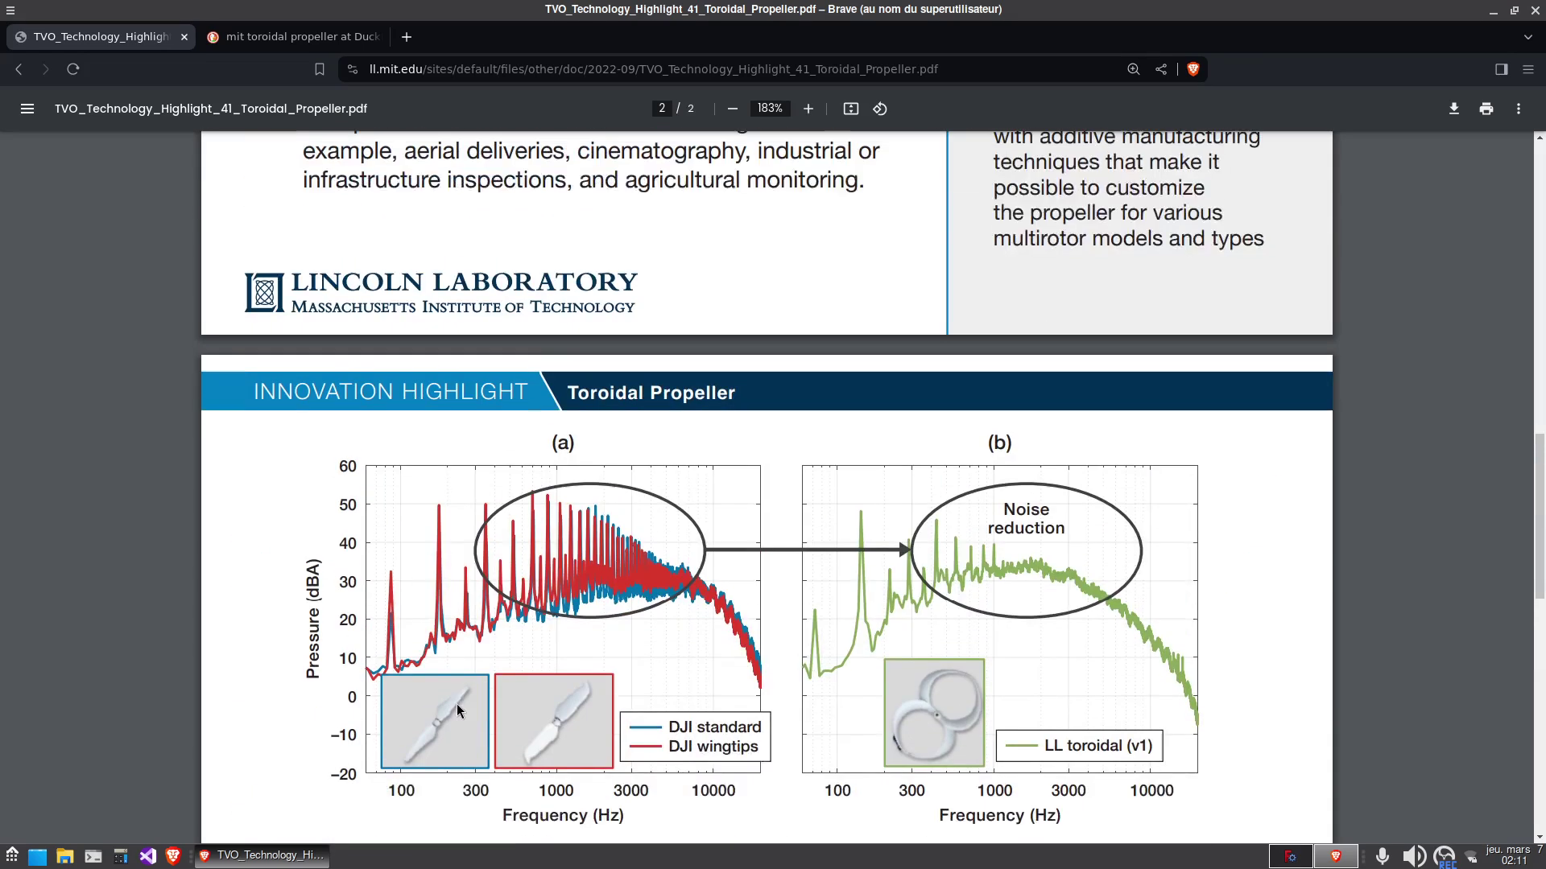
pyautogui.scroll(-6, 456, 704)
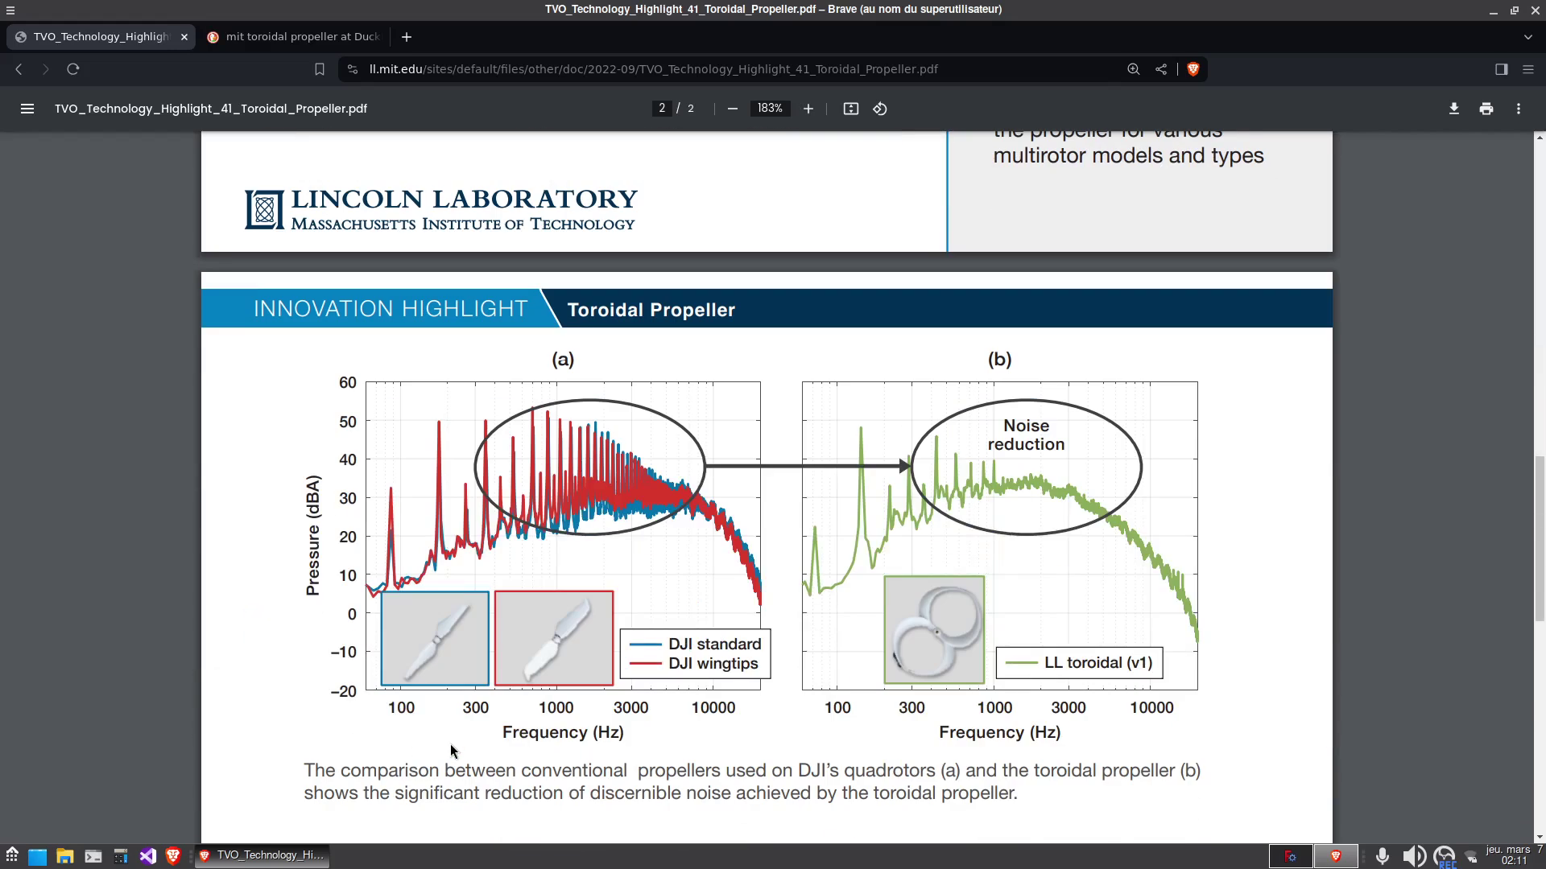
pyautogui.scroll(8, 450, 743)
pyautogui.scroll(-8, 452, 744)
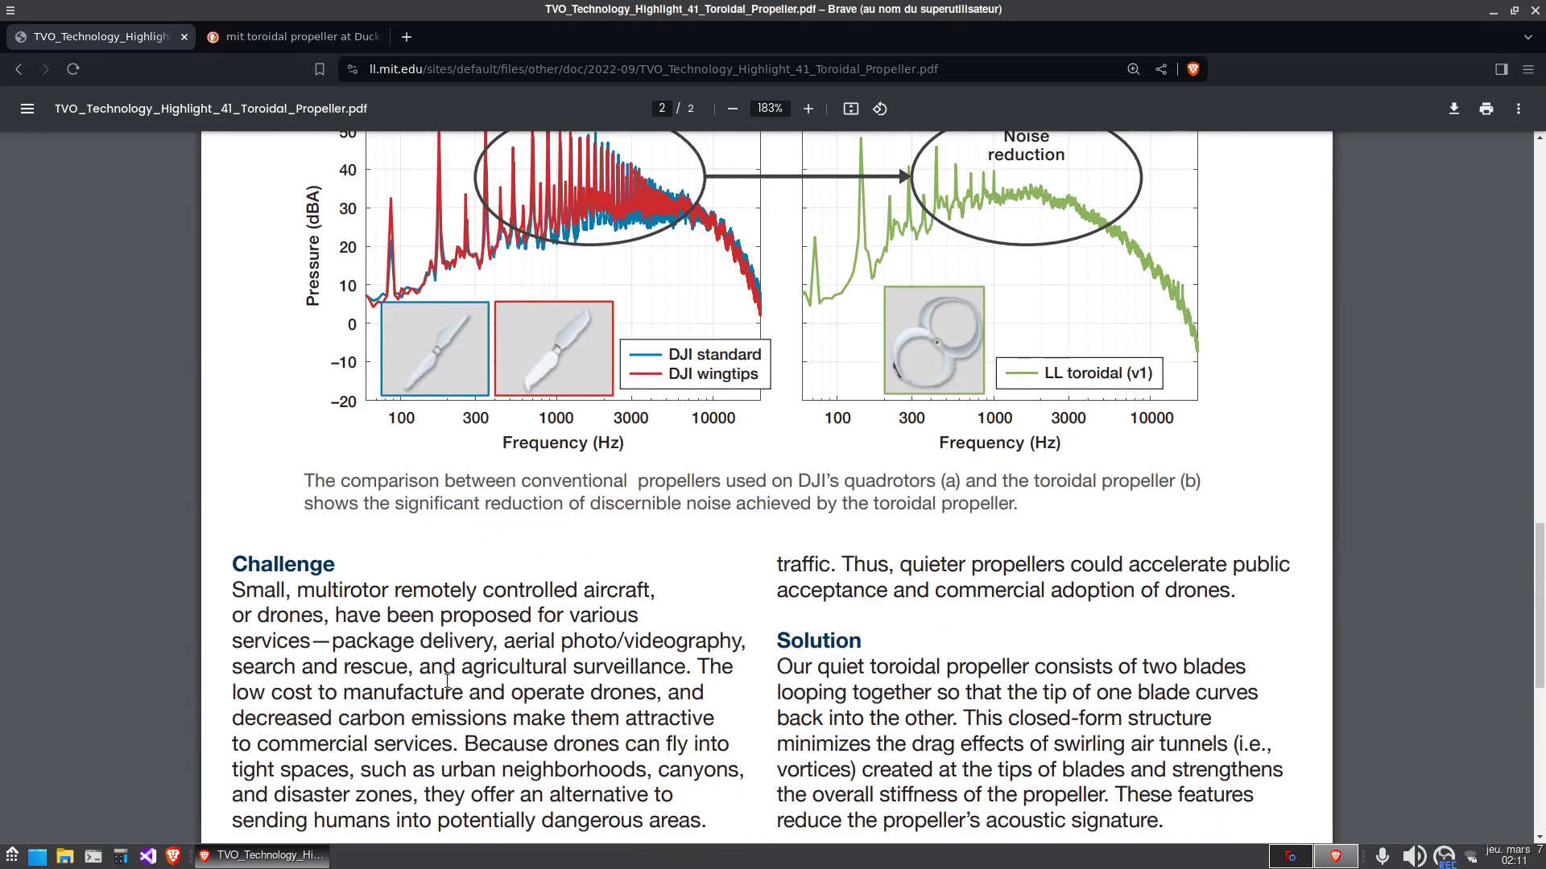
pyautogui.scroll(-5, 411, 629)
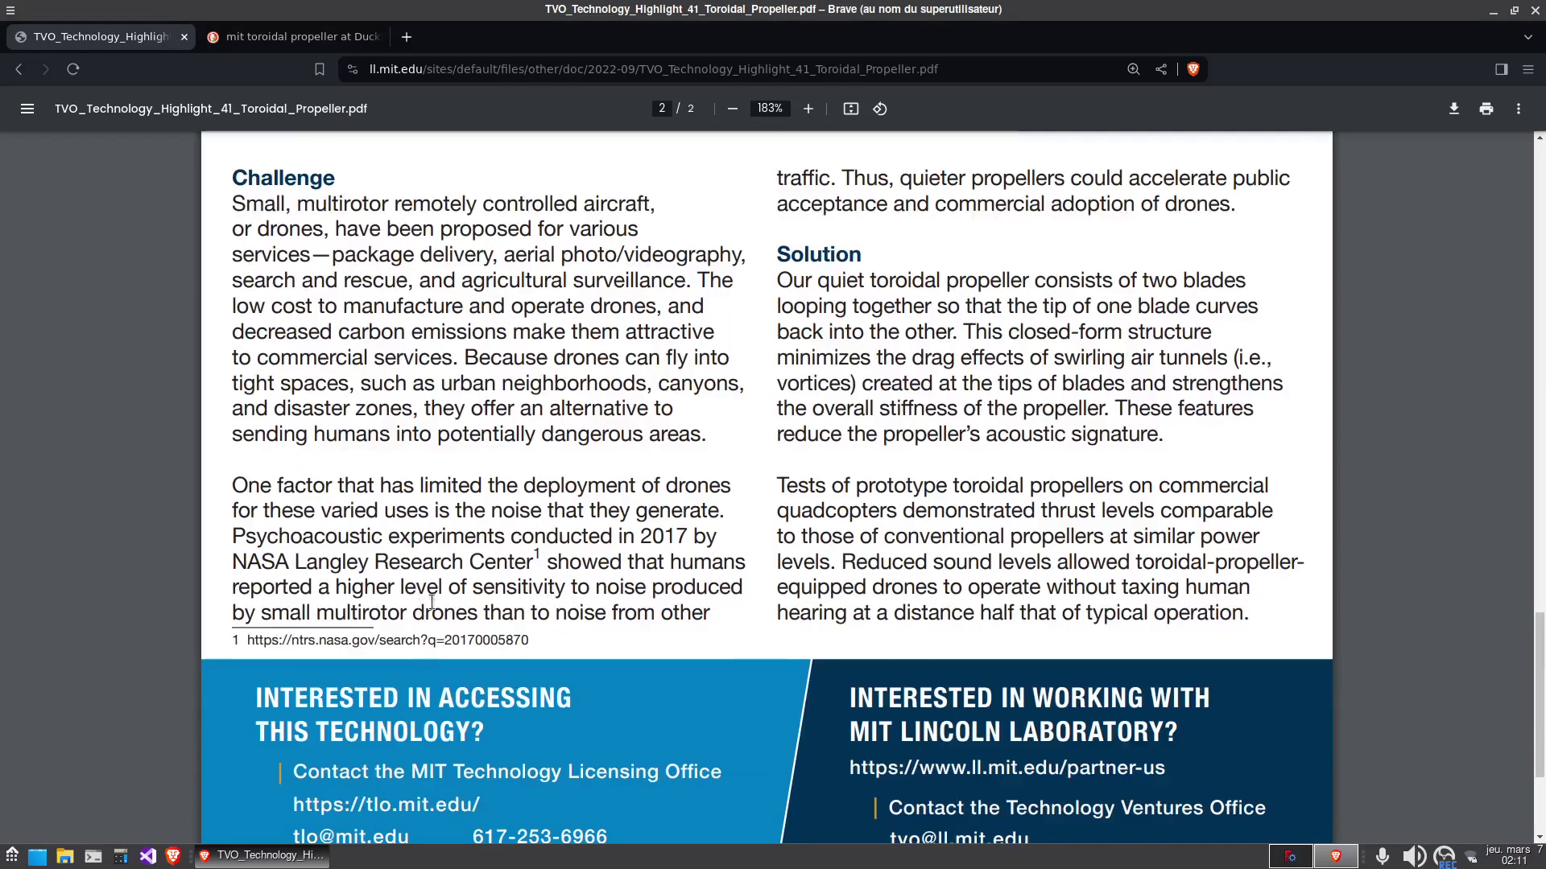
pyautogui.scroll(12, 411, 629)
pyautogui.scroll(3, 441, 624)
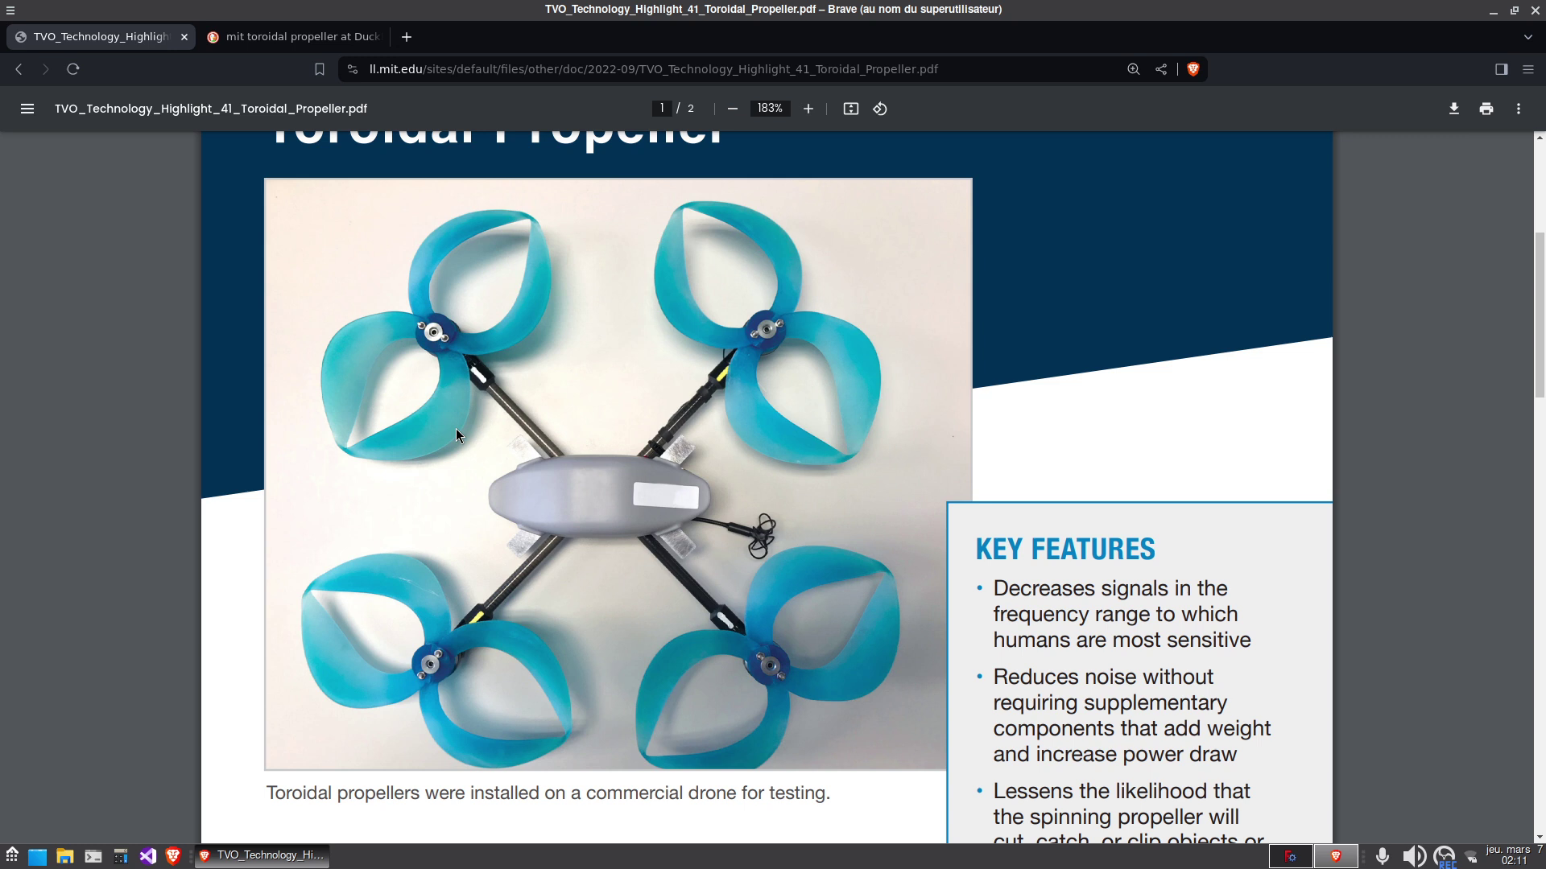
# In the DuckDuckGo image results, compare the enlarged designboom.com grey drone photo with the YouTube image of green toroidal propellers.
pyautogui.click(282, 39)
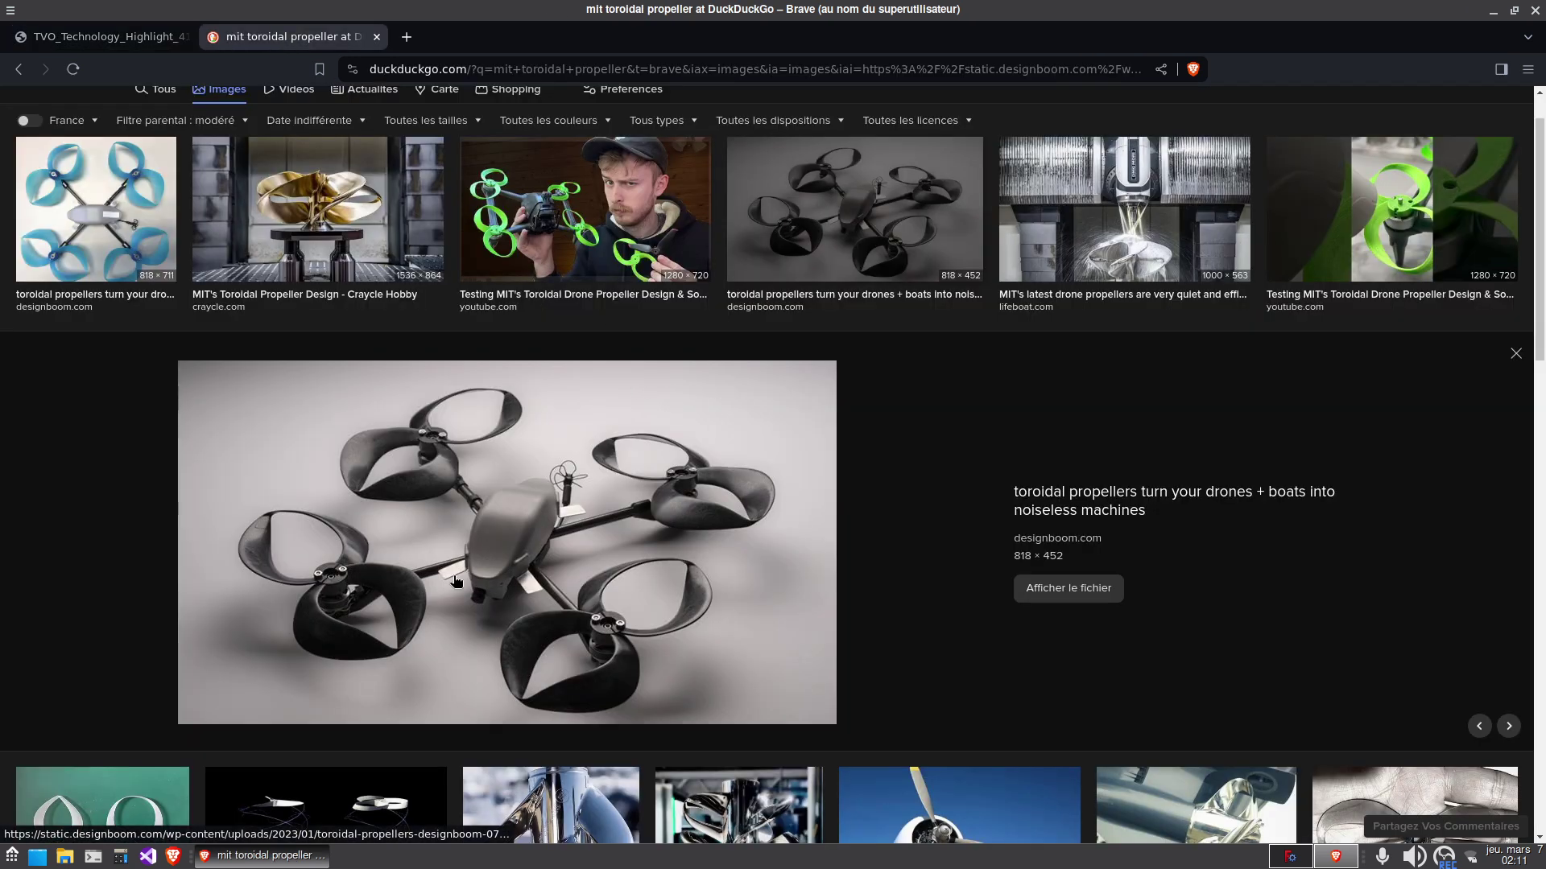
pyautogui.click(595, 236)
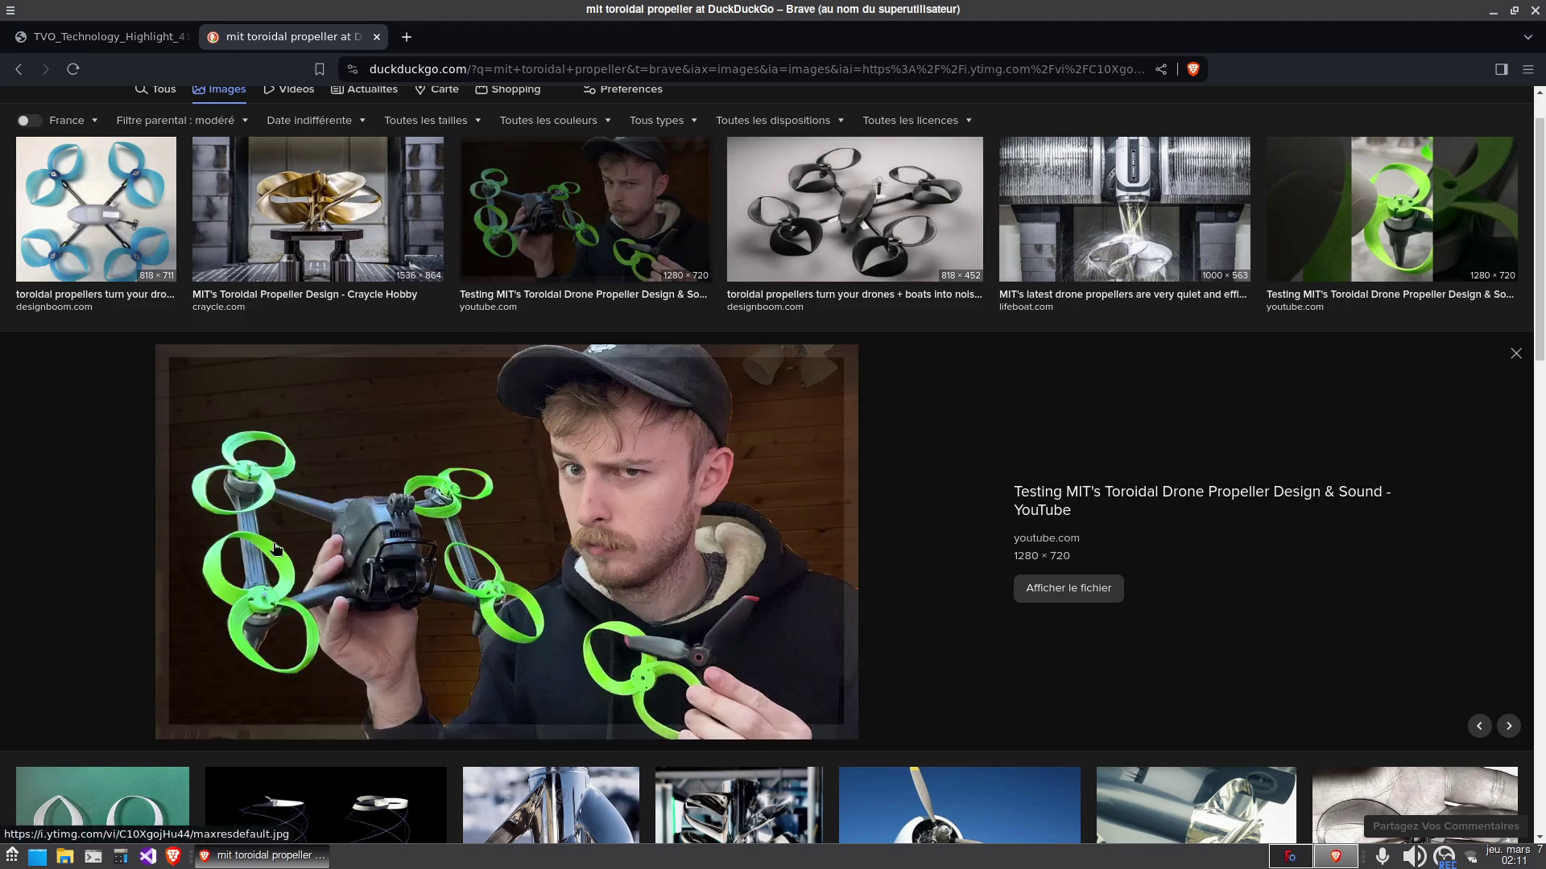
pyautogui.click(883, 235)
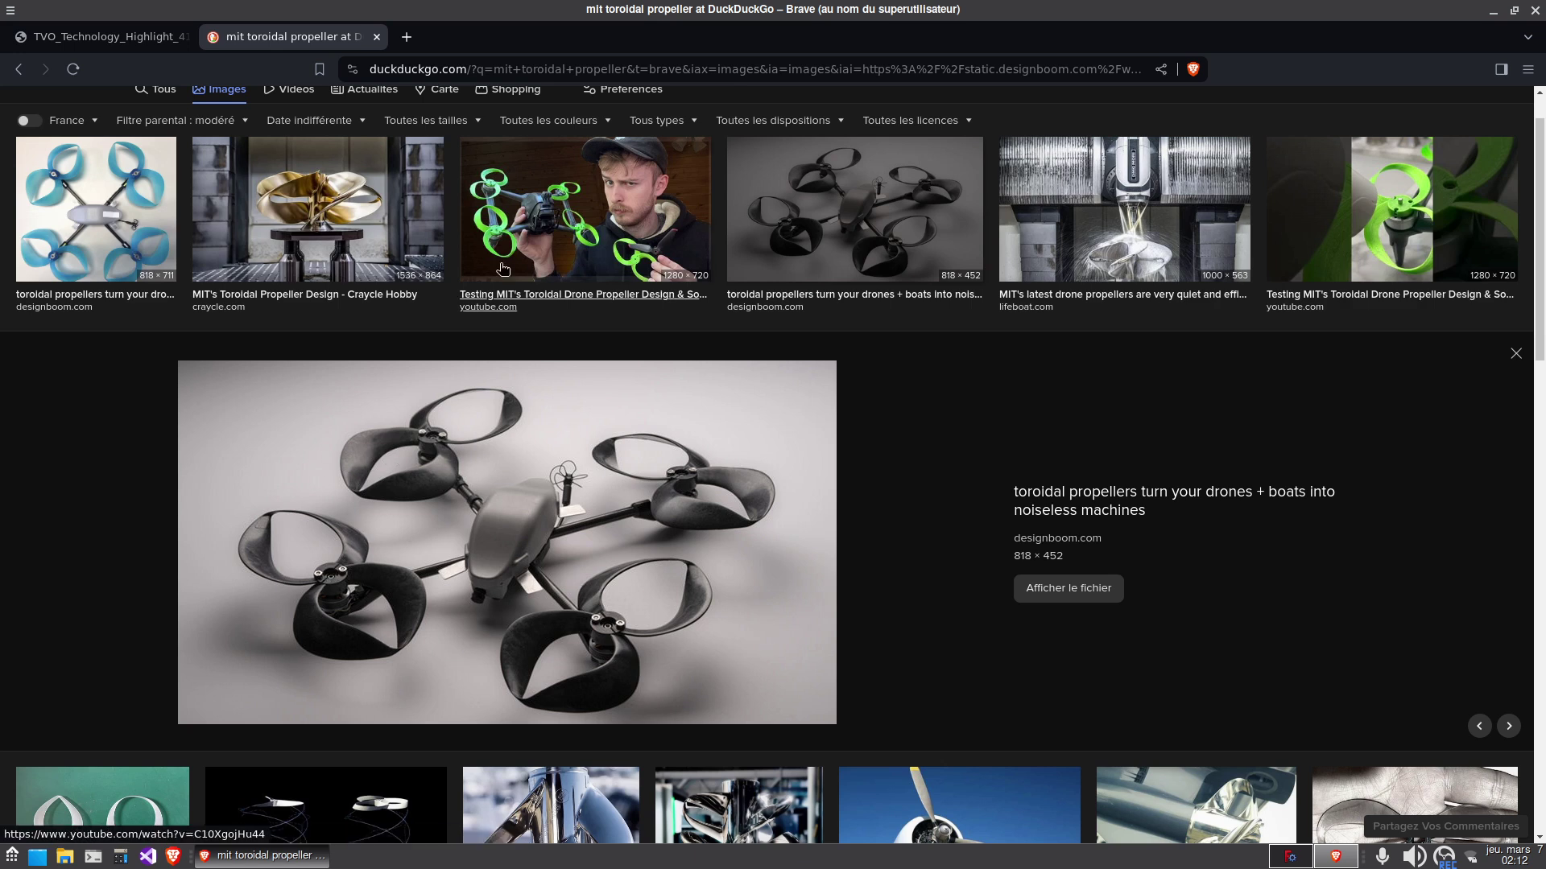
pyautogui.click(634, 241)
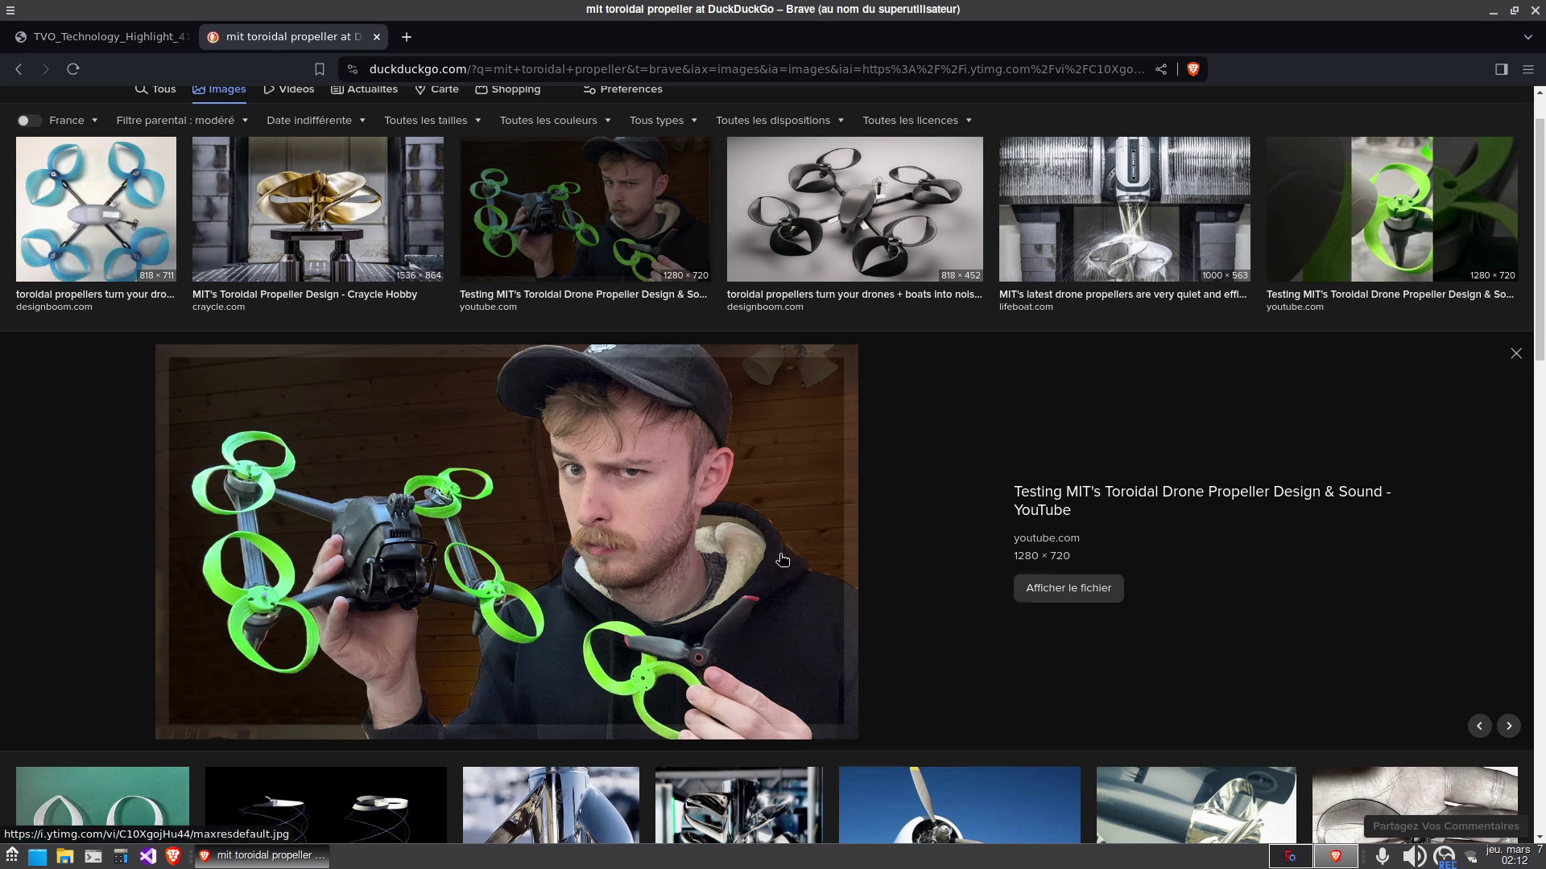
# Enlarge the multirotorguide.com image of two- and three-loop propellers and the "TOROIDAL PROPELLER on a DRONE | DIY 3D printed" image.
pyautogui.scroll(-4, 601, 576)
pyautogui.click(78, 580)
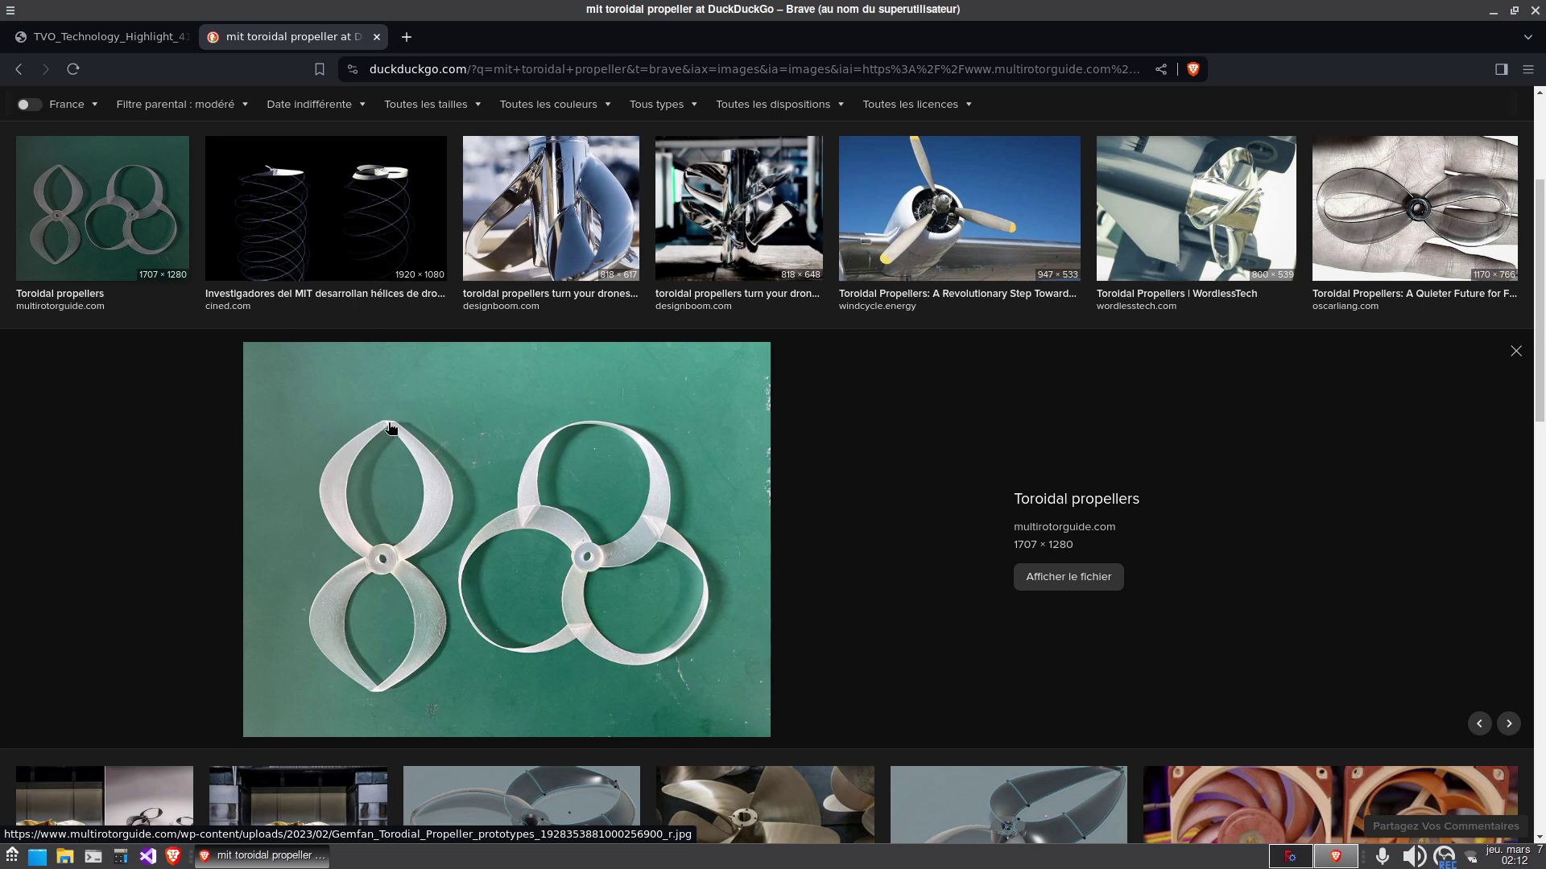
pyautogui.scroll(-6, 552, 534)
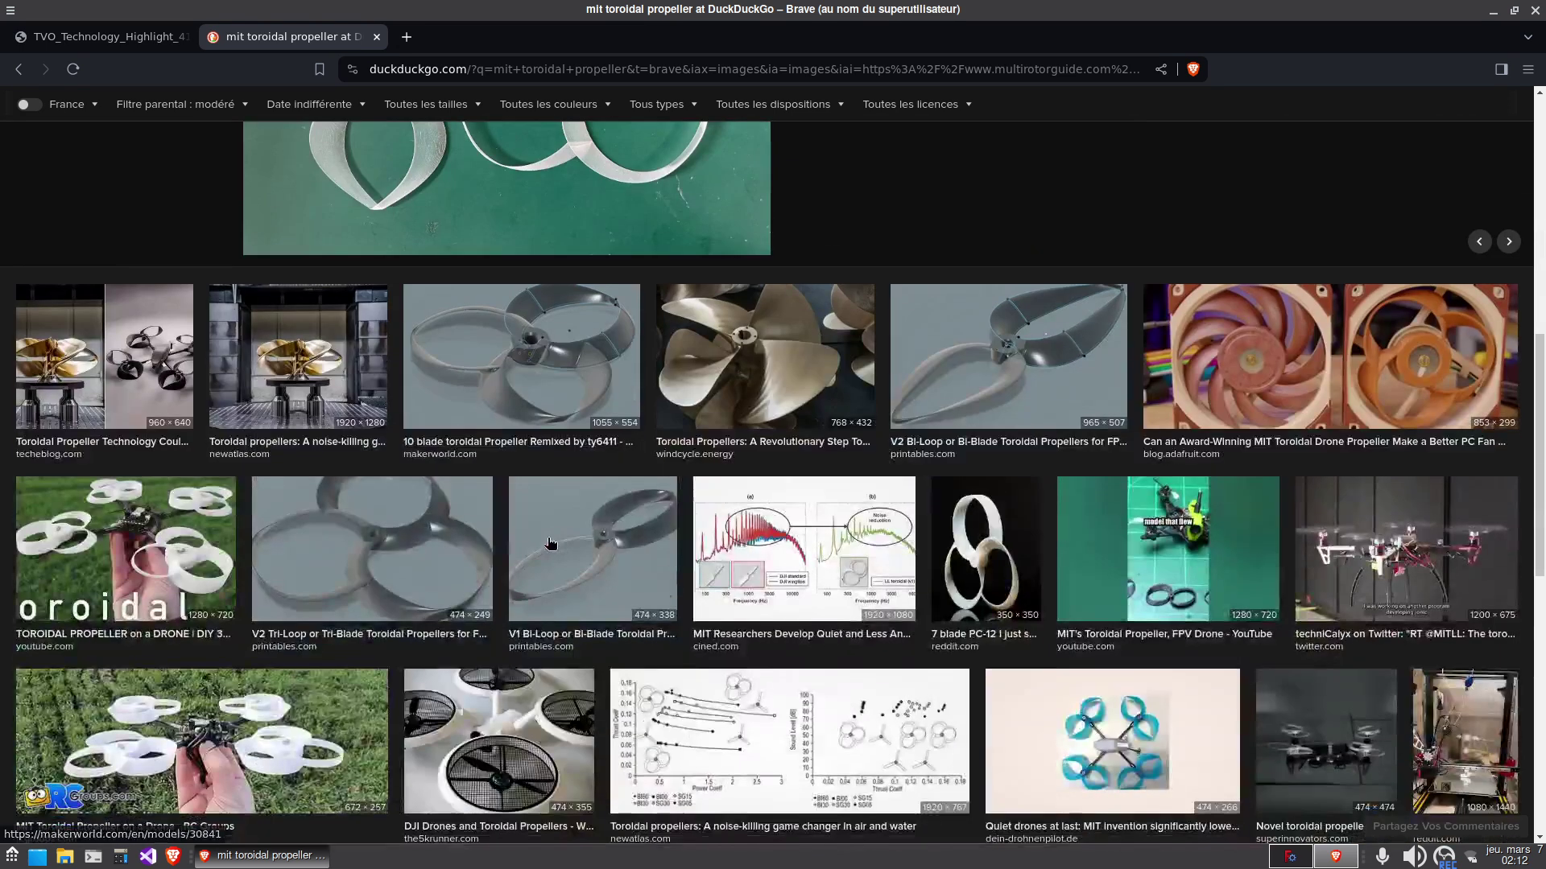
pyautogui.click(155, 575)
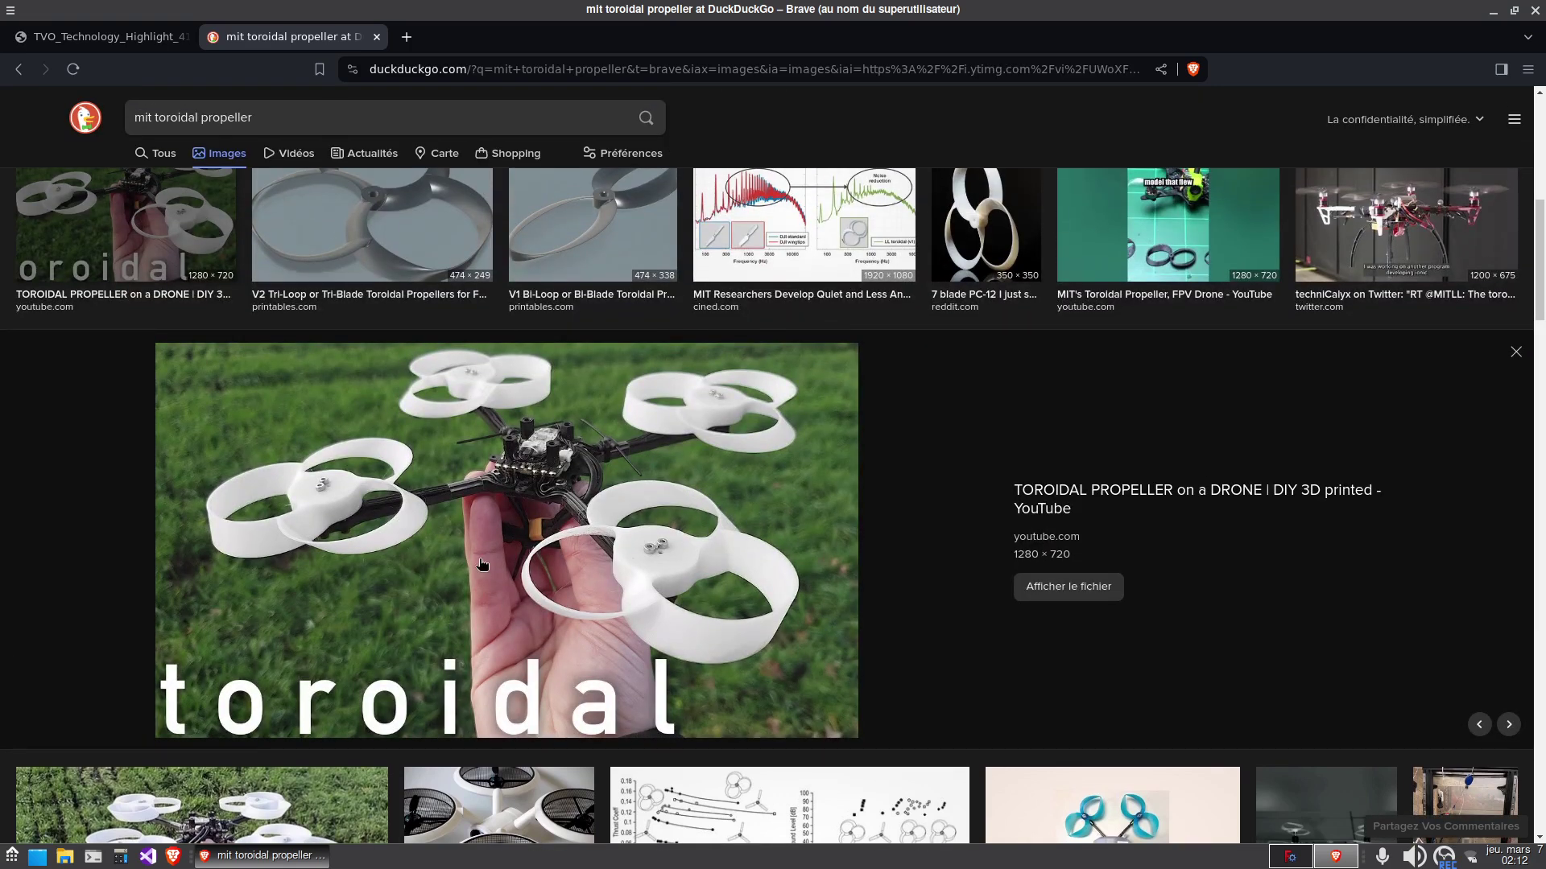
# View the printables.com "V2 Bi-Loop or Bi-Blade Toroidal Propellers" image enlarged, and return to the enlarged designboom.com grey drone photo.
pyautogui.scroll(6, 640, 568)
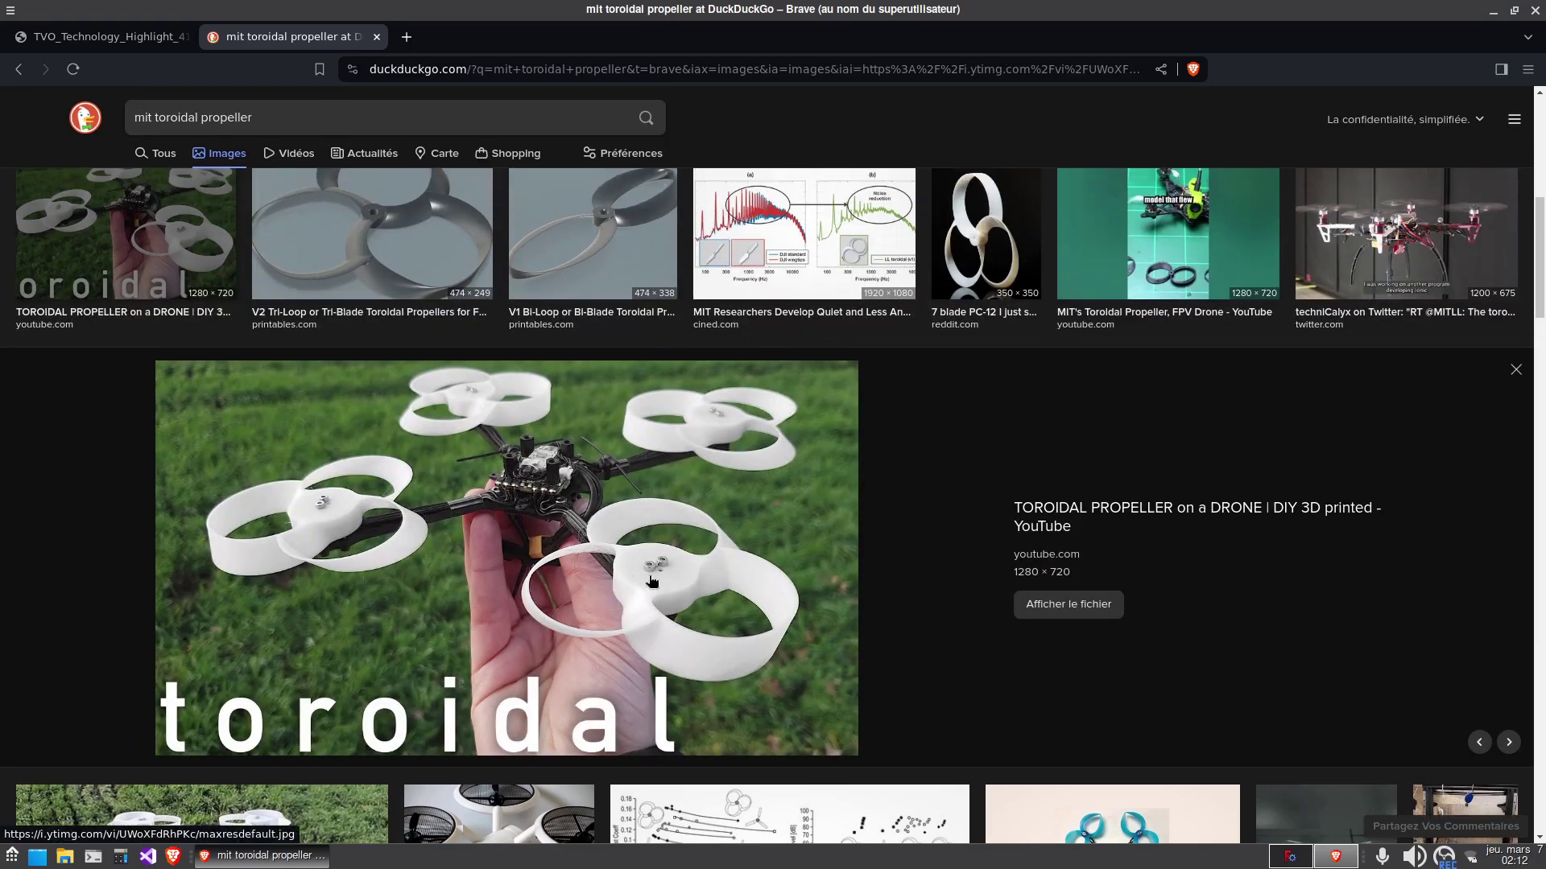
pyautogui.scroll(1, 656, 586)
pyautogui.click(1006, 600)
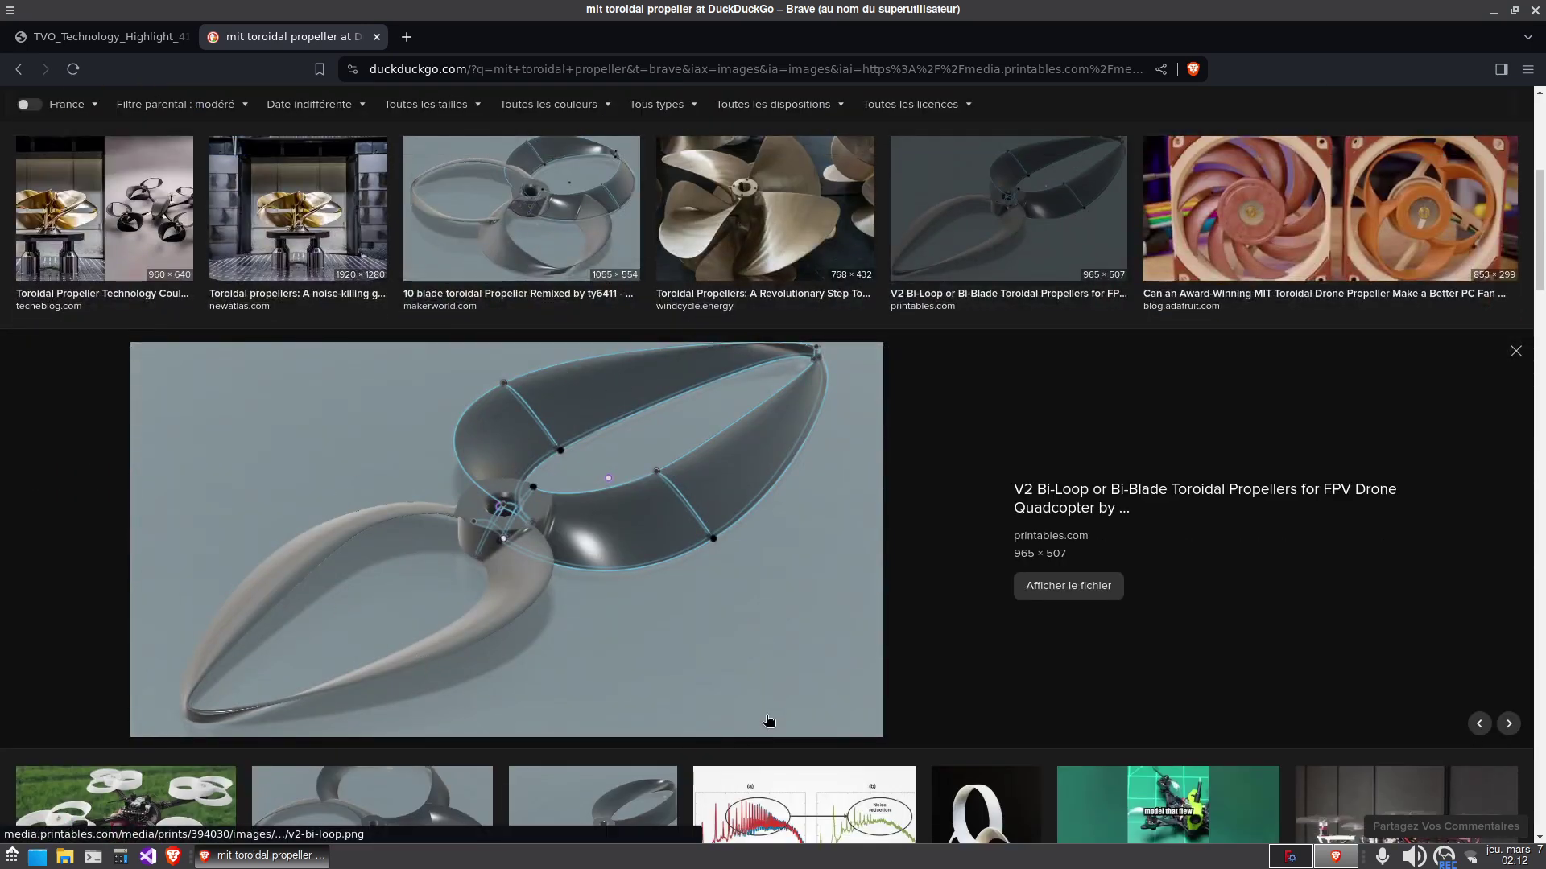
pyautogui.scroll(-3, 350, 617)
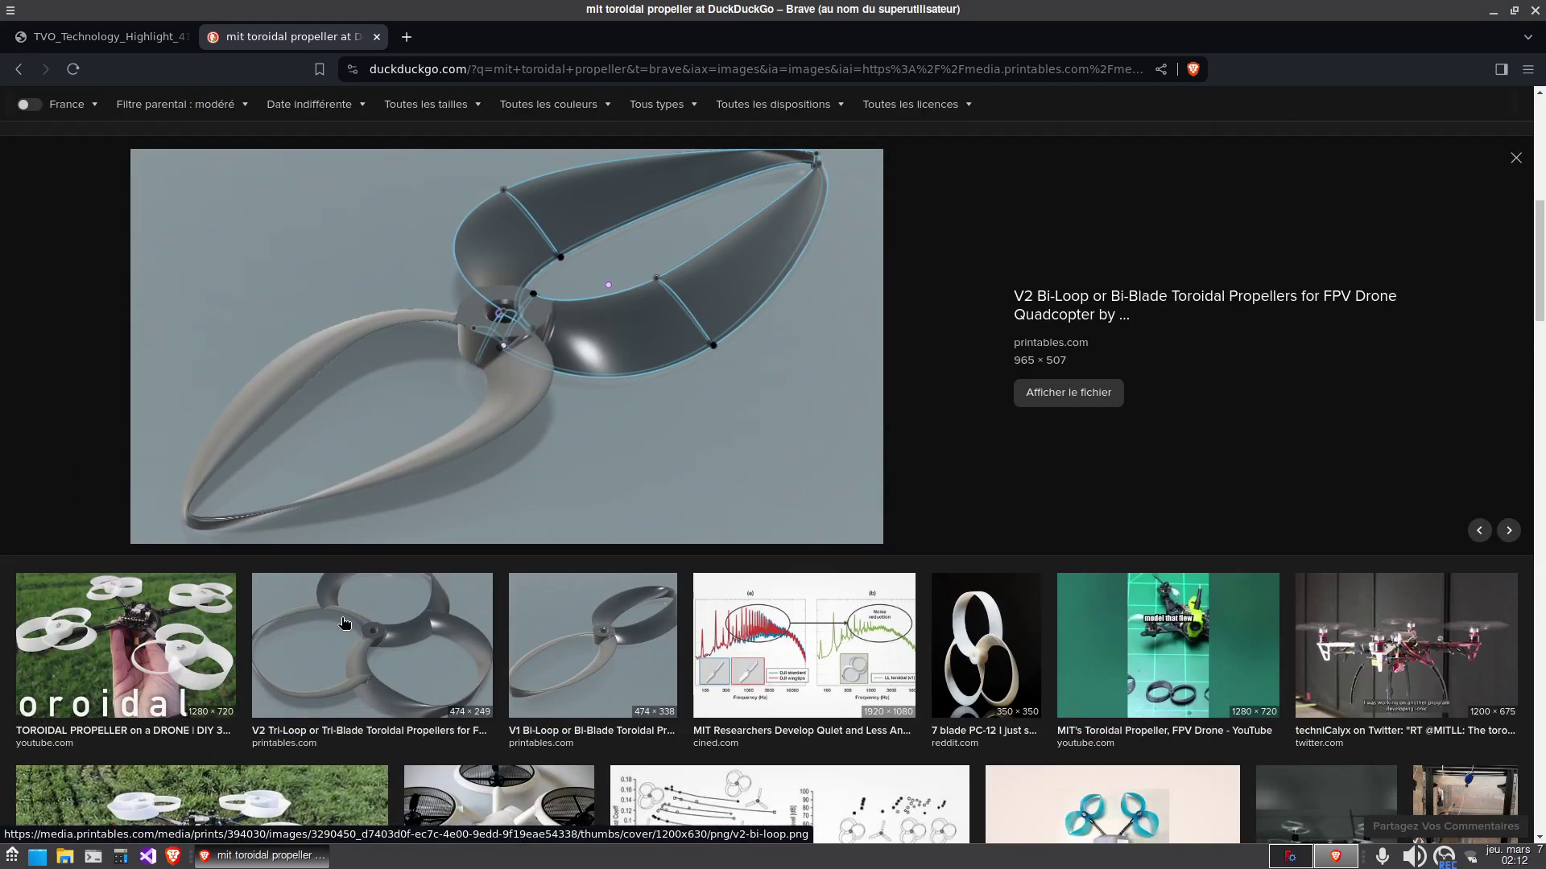
pyautogui.scroll(10, 343, 622)
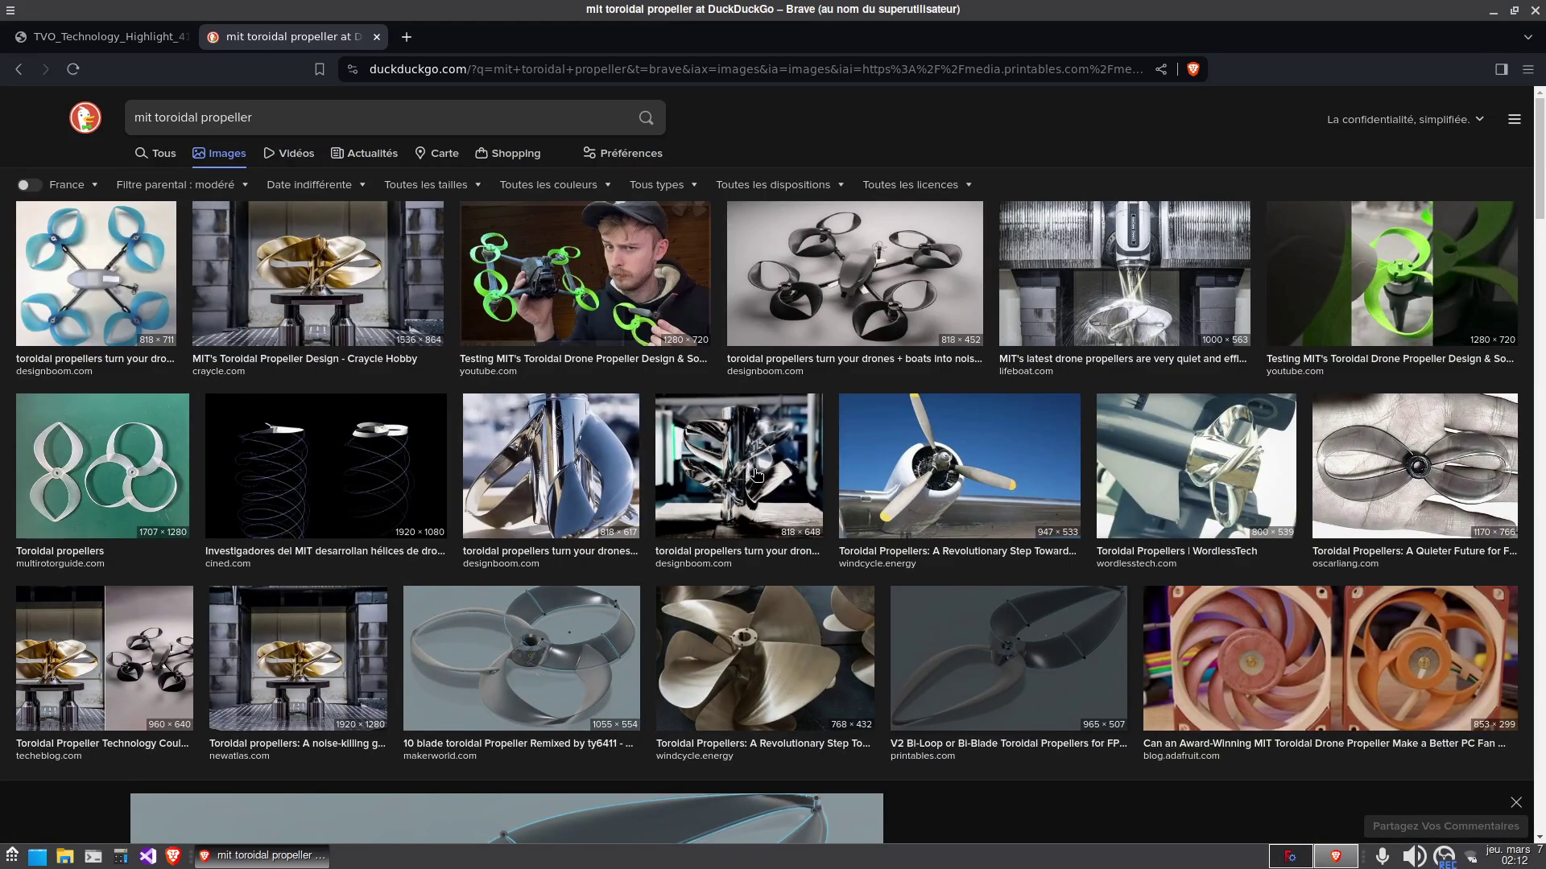
pyautogui.click(866, 302)
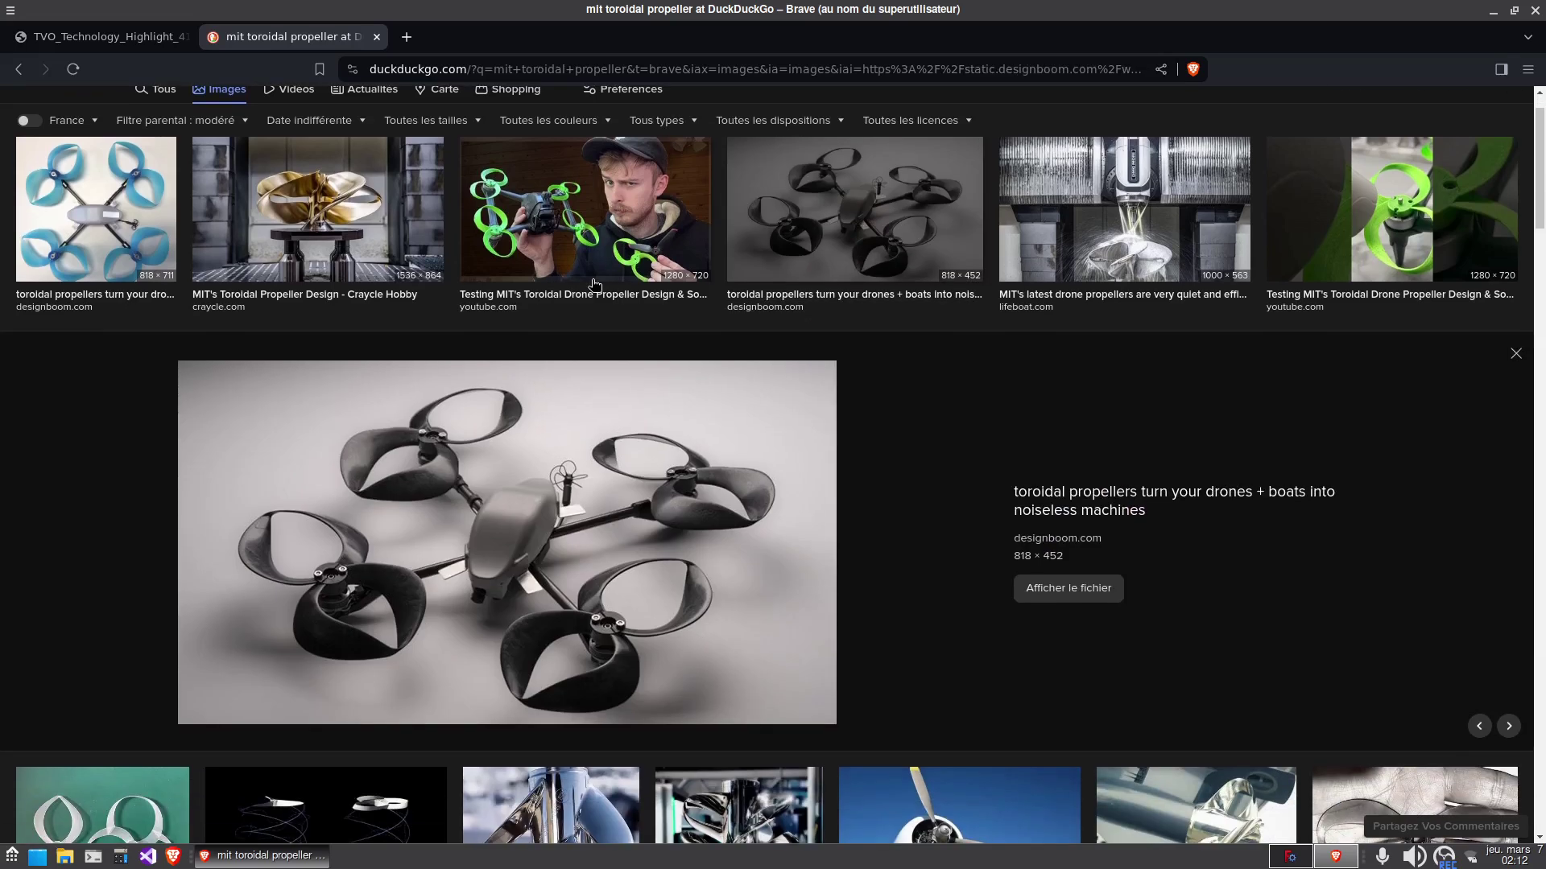
# View the designboom.com photo of the drone with blue toroidal propellers enlarged, and close the browser to return to FreeCAD.
pyautogui.click(114, 218)
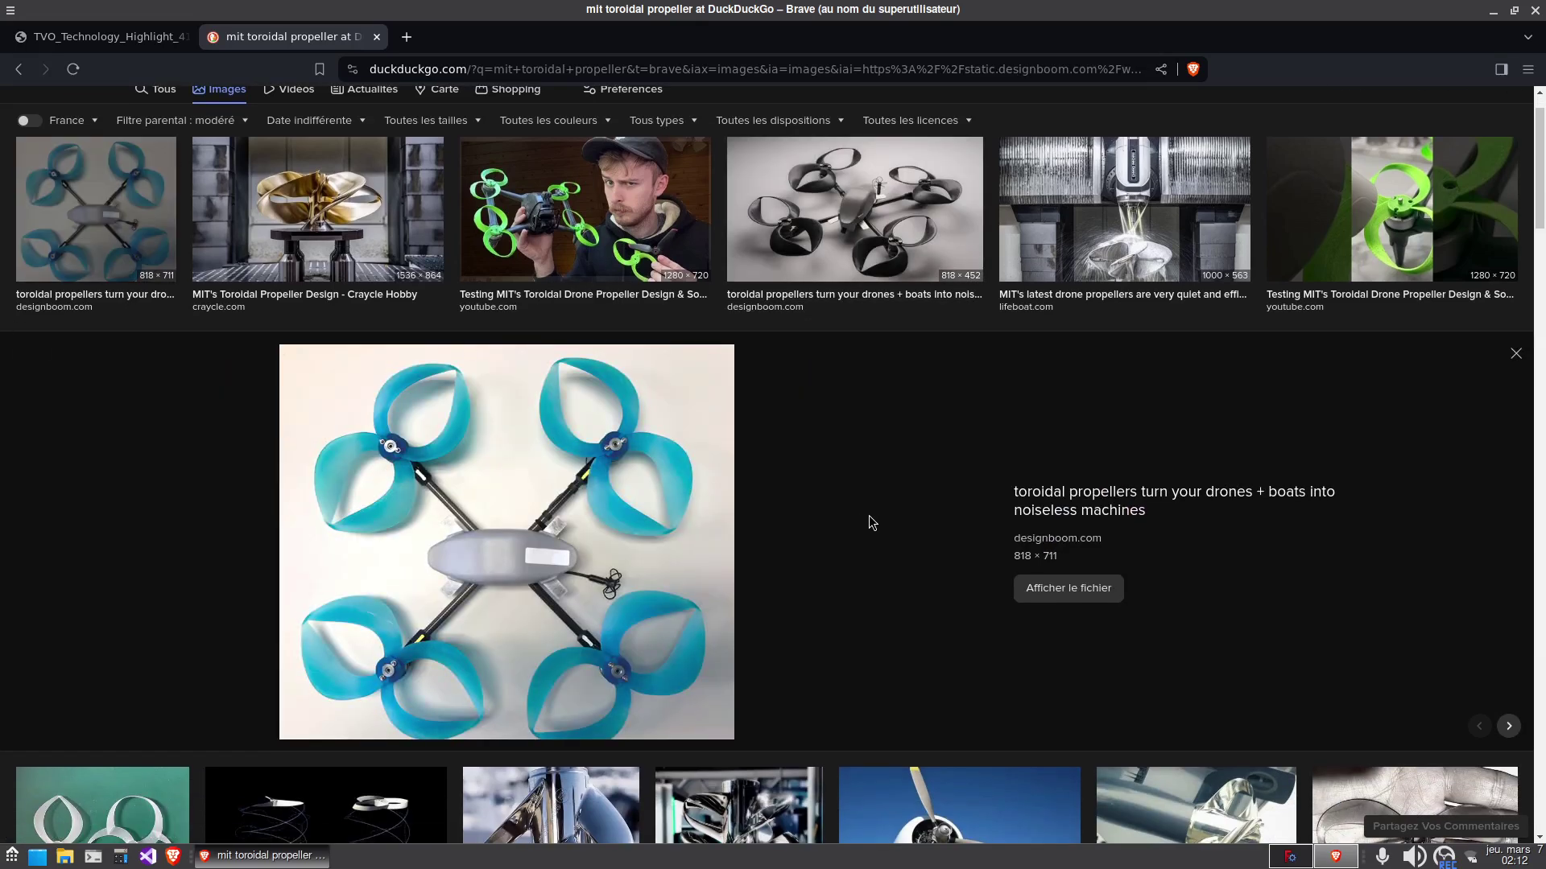
pyautogui.click(1536, 10)
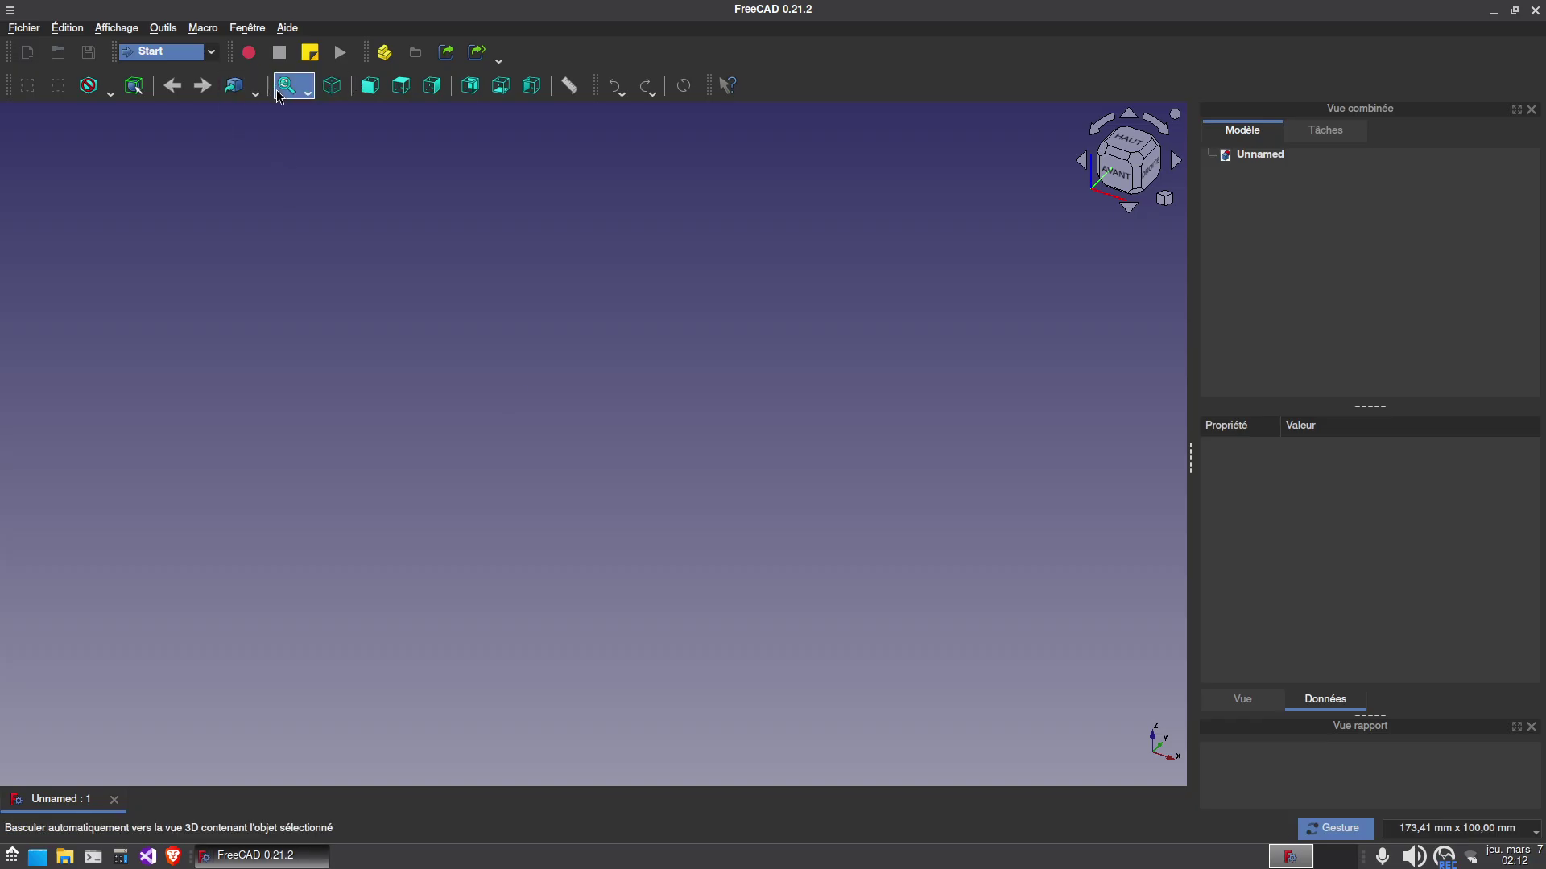
# In Part Design, create a new part with a body and start a sketch on the XZ plane.
pyautogui.click(210, 52)
pyautogui.click(182, 80)
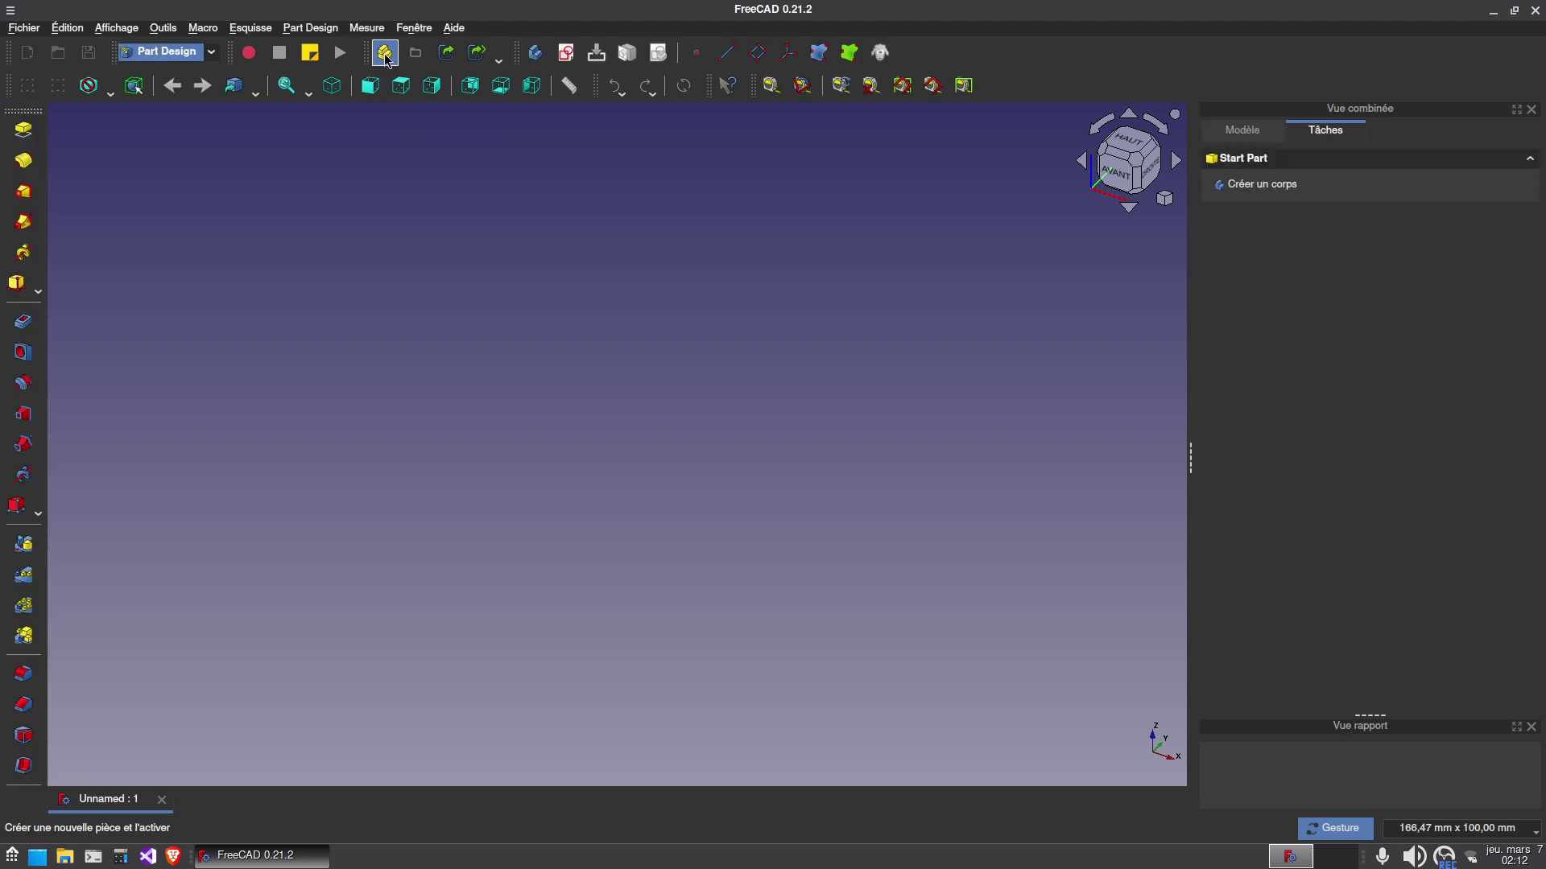
pyautogui.click(385, 53)
pyautogui.click(1325, 131)
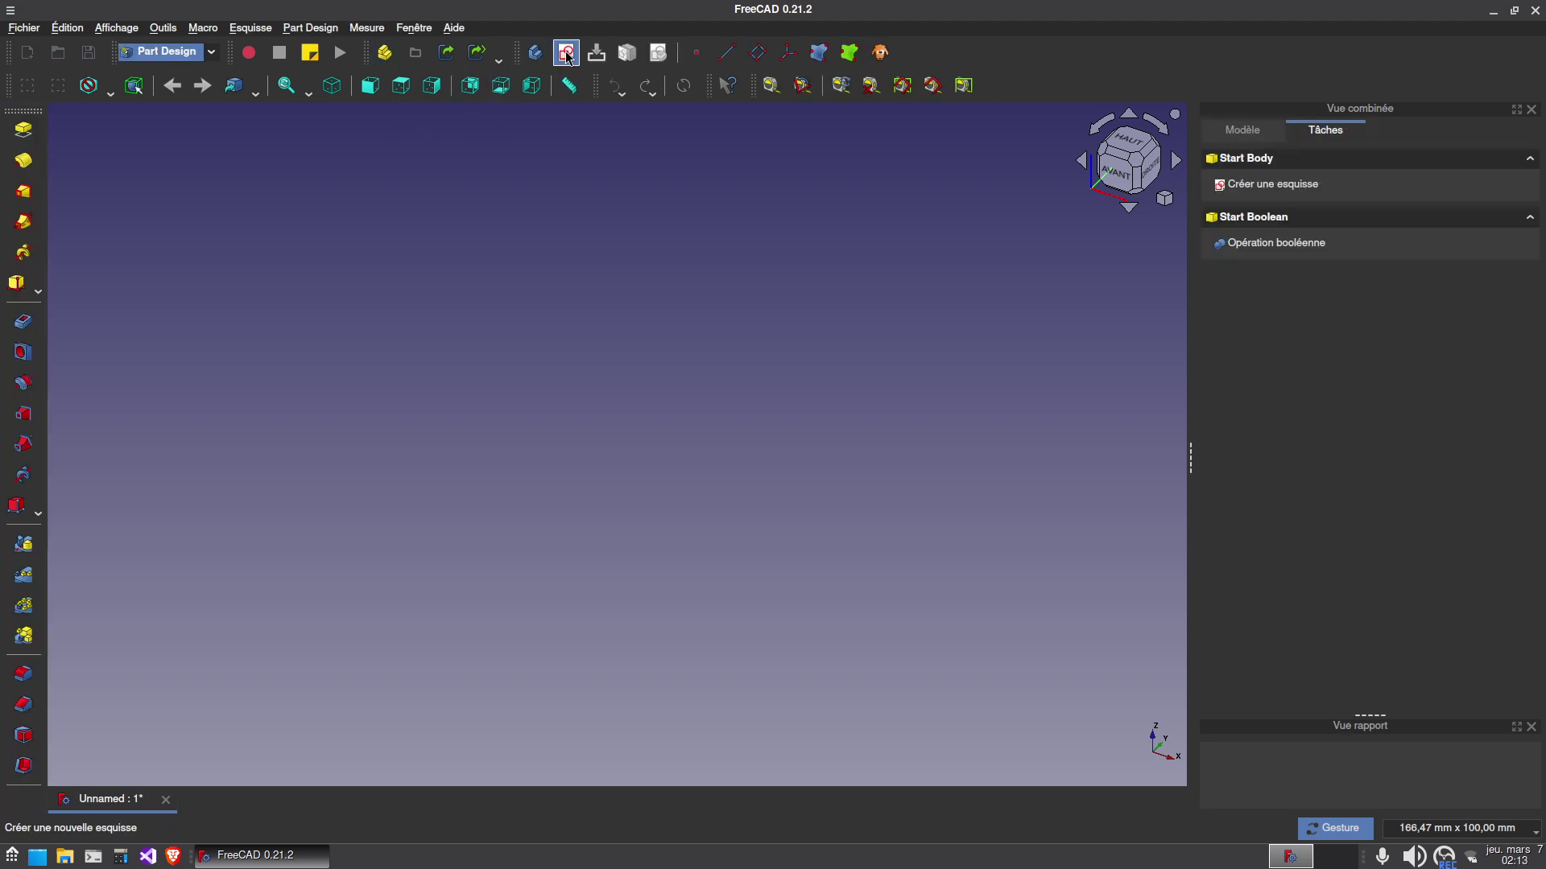
pyautogui.click(567, 55)
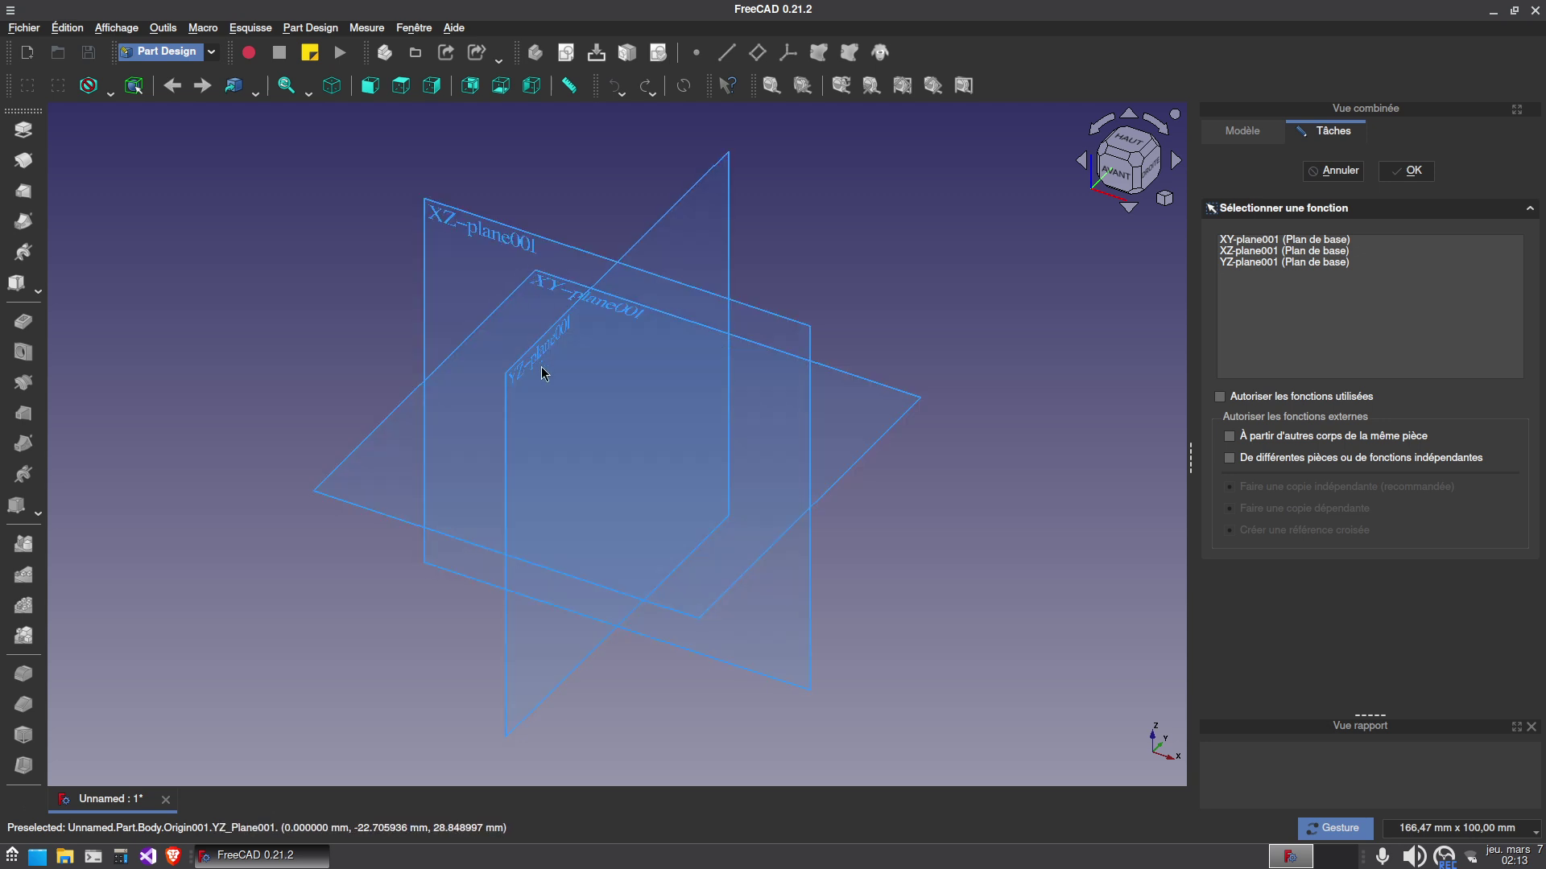
pyautogui.click(568, 296)
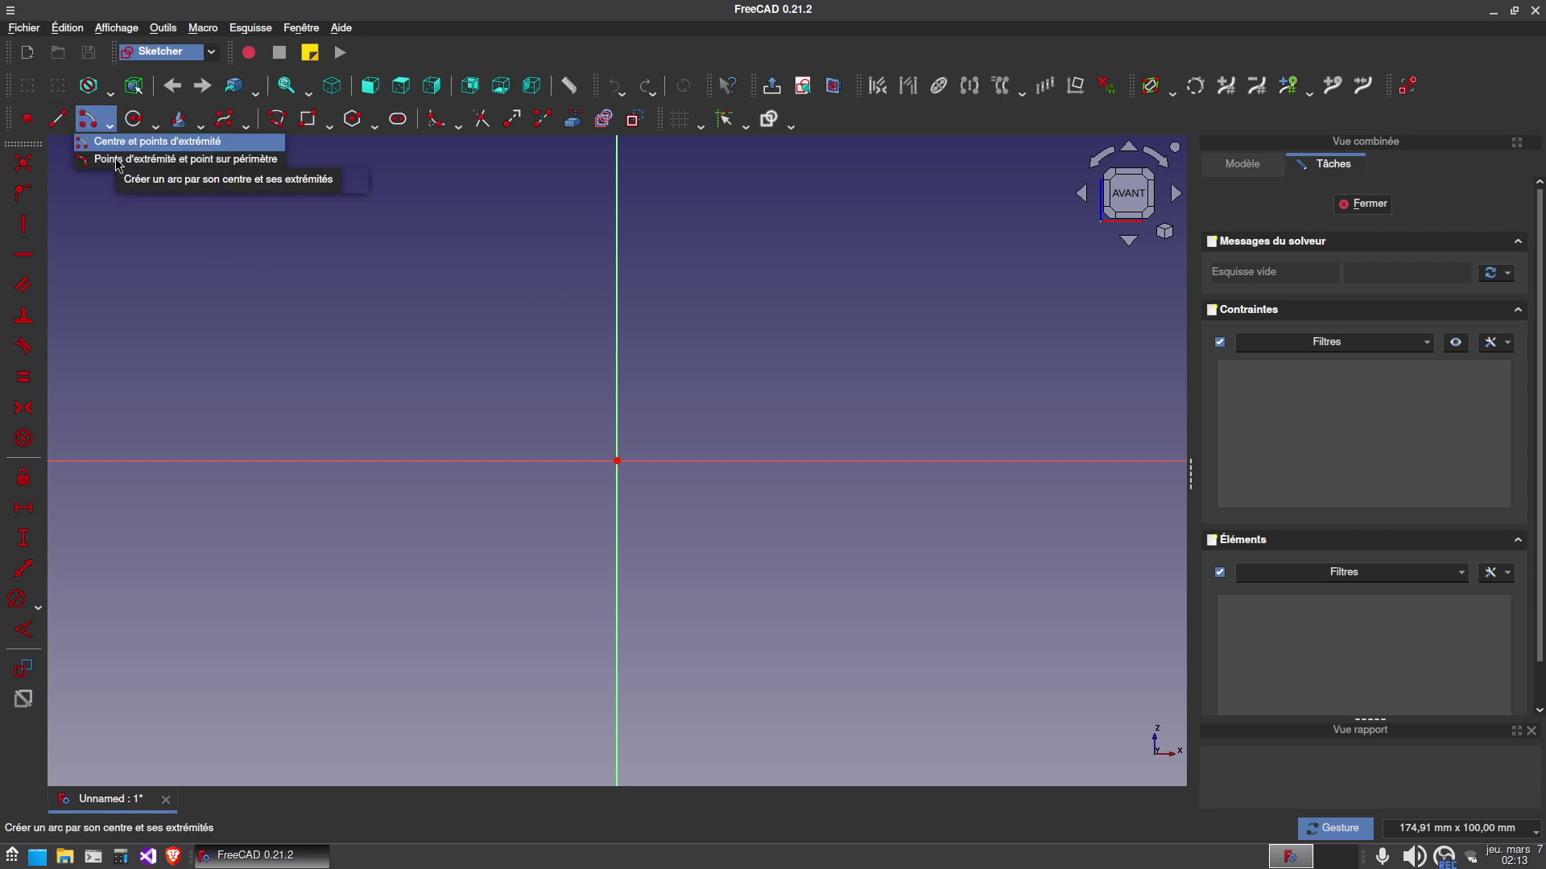
# Sketch two nested arcs by endpoints and rim point, one starting at the origin and the other beside it on the horizontal axis.
pyautogui.click(88, 118)
pyautogui.click(616, 461)
pyautogui.click(774, 315)
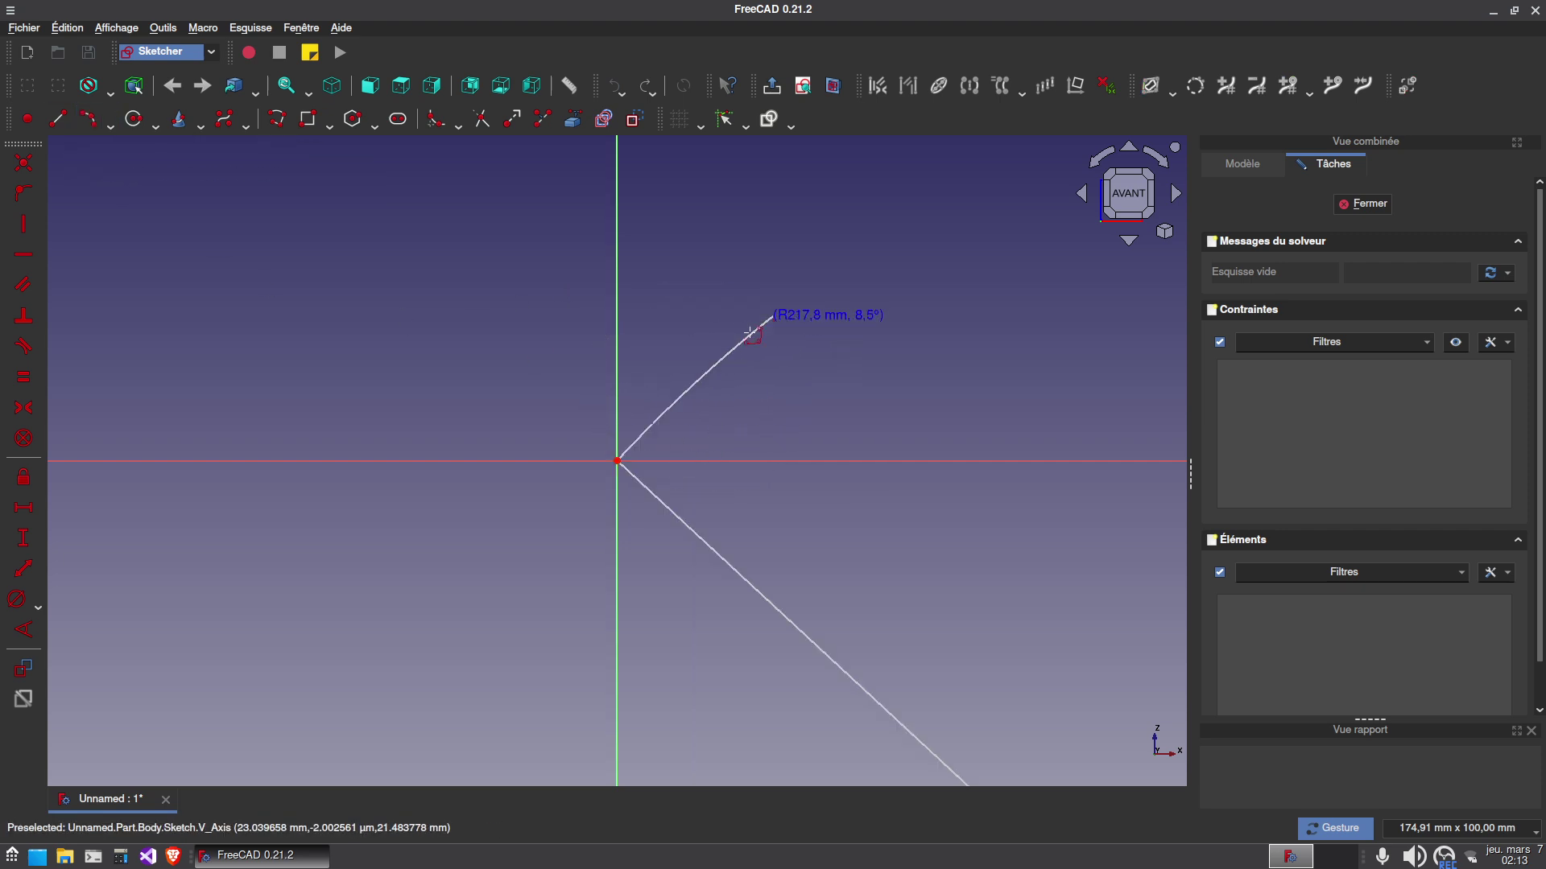
pyautogui.click(667, 359)
pyautogui.click(634, 461)
pyautogui.click(777, 328)
pyautogui.click(713, 355)
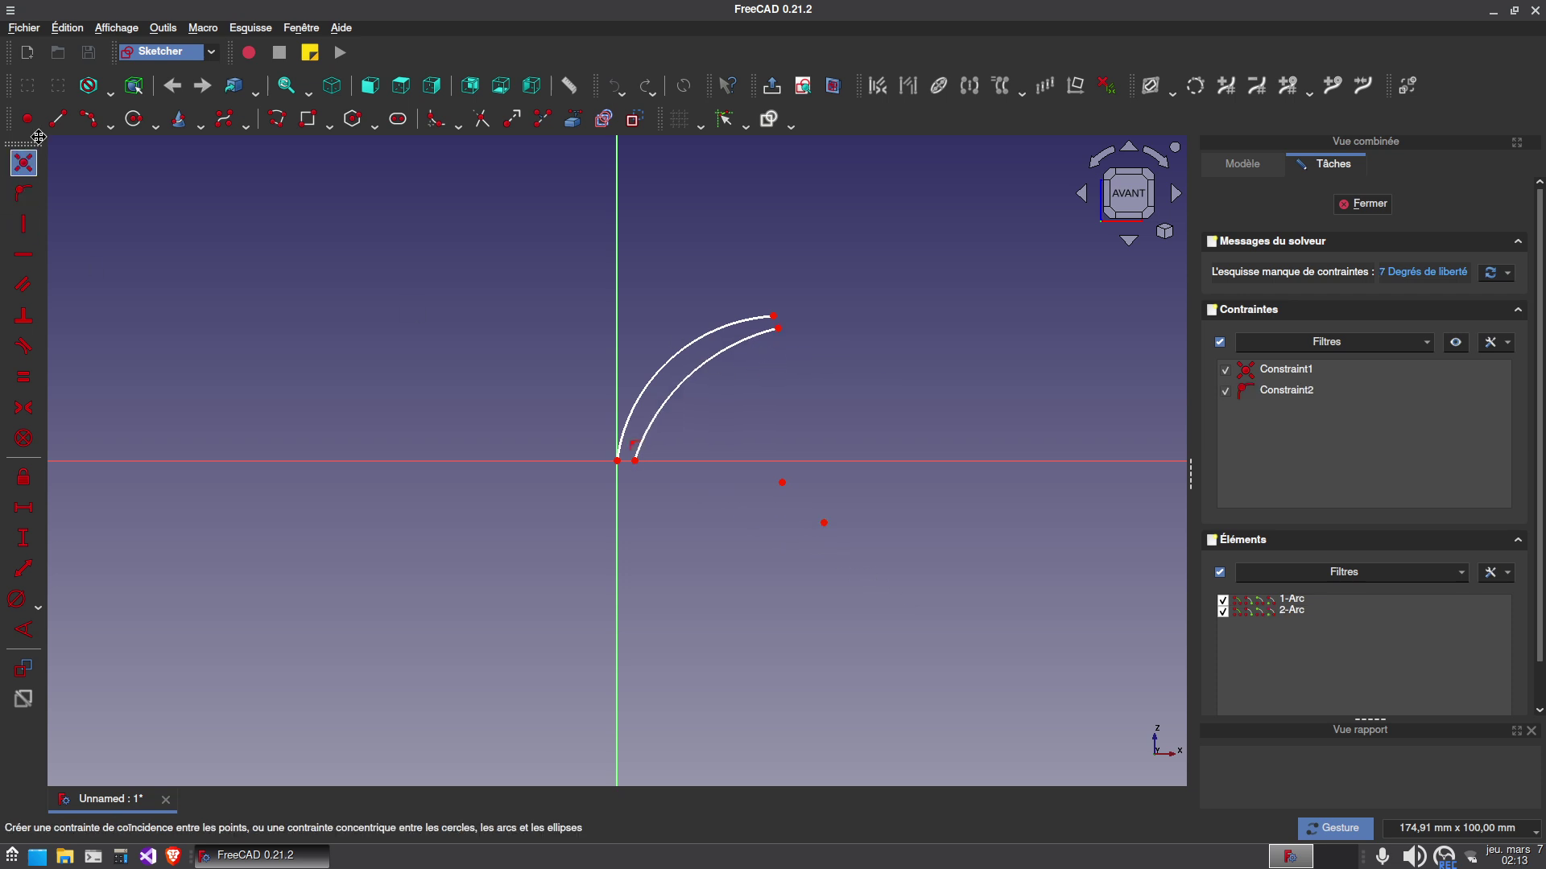
# Close the blade profile with straight lines joining the upper ends and the lower ends of the two arcs.
pyautogui.click(774, 316)
pyautogui.click(778, 328)
pyautogui.scroll(4, 635, 485)
pyautogui.click(595, 433)
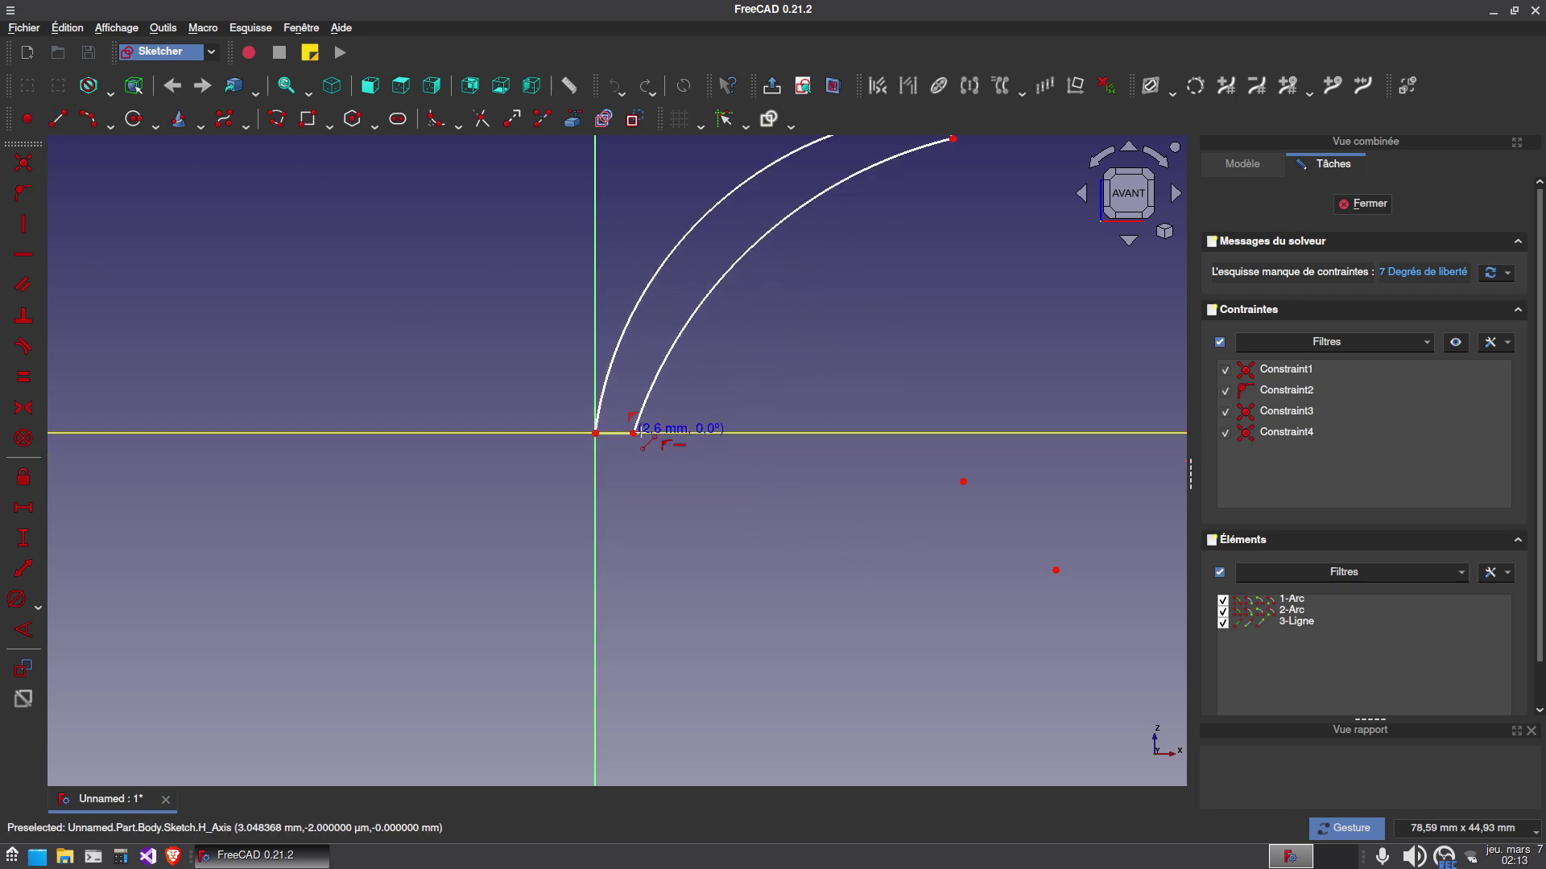
pyautogui.click(633, 433)
pyautogui.press('Escape')
# Constrain the line at the arcs' upper ends to be vertical and set its length to 1 mm.
pyautogui.moveTo(824, 333); pyautogui.dragTo(622, 497, button='right')
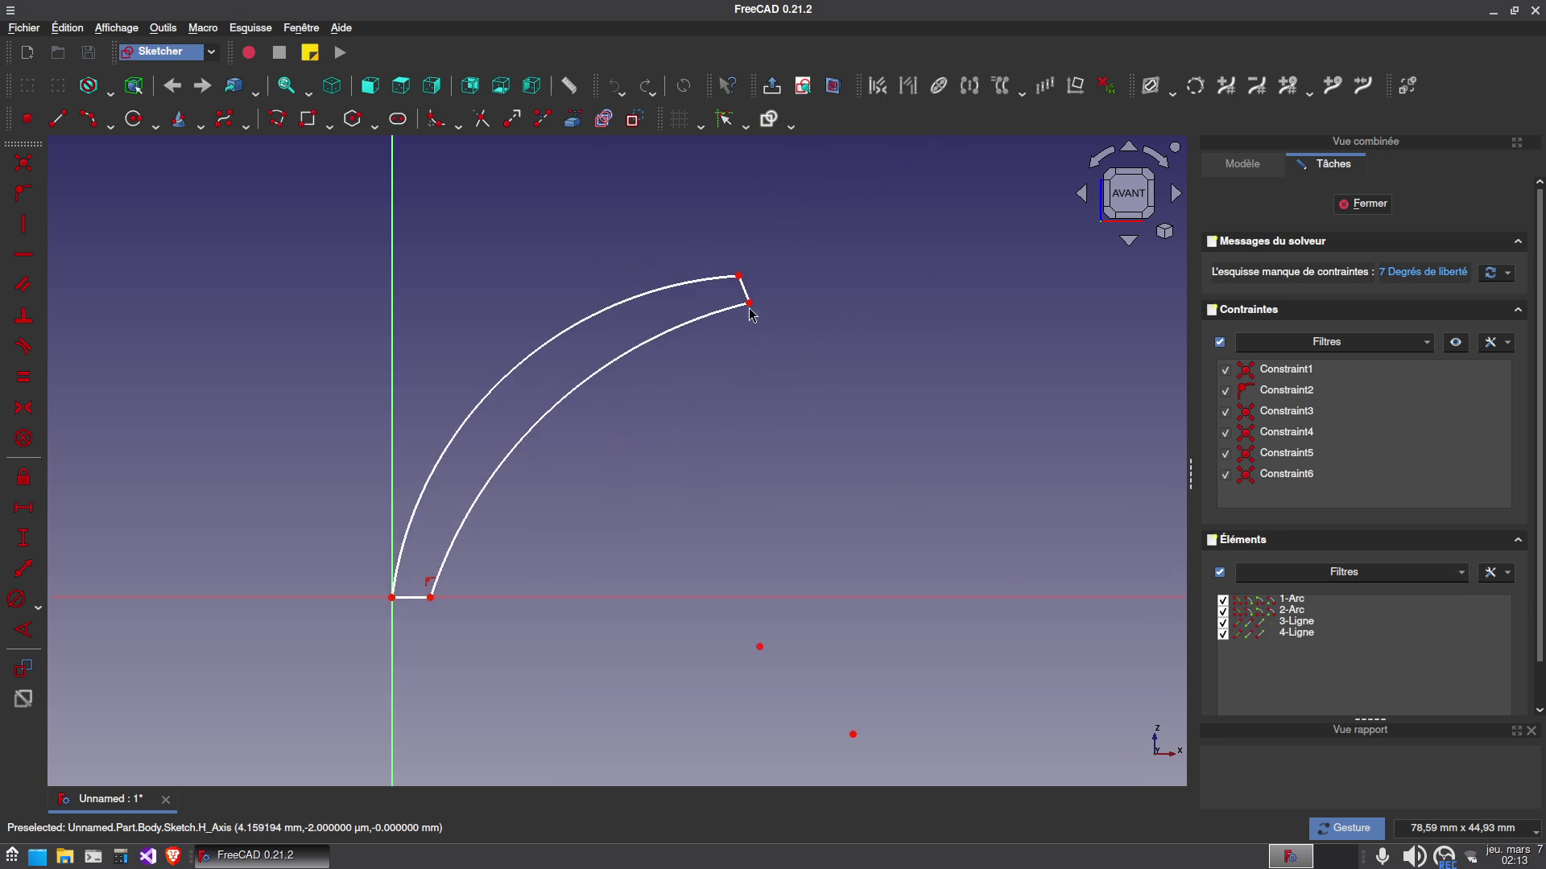
pyautogui.click(747, 296)
pyautogui.click(23, 224)
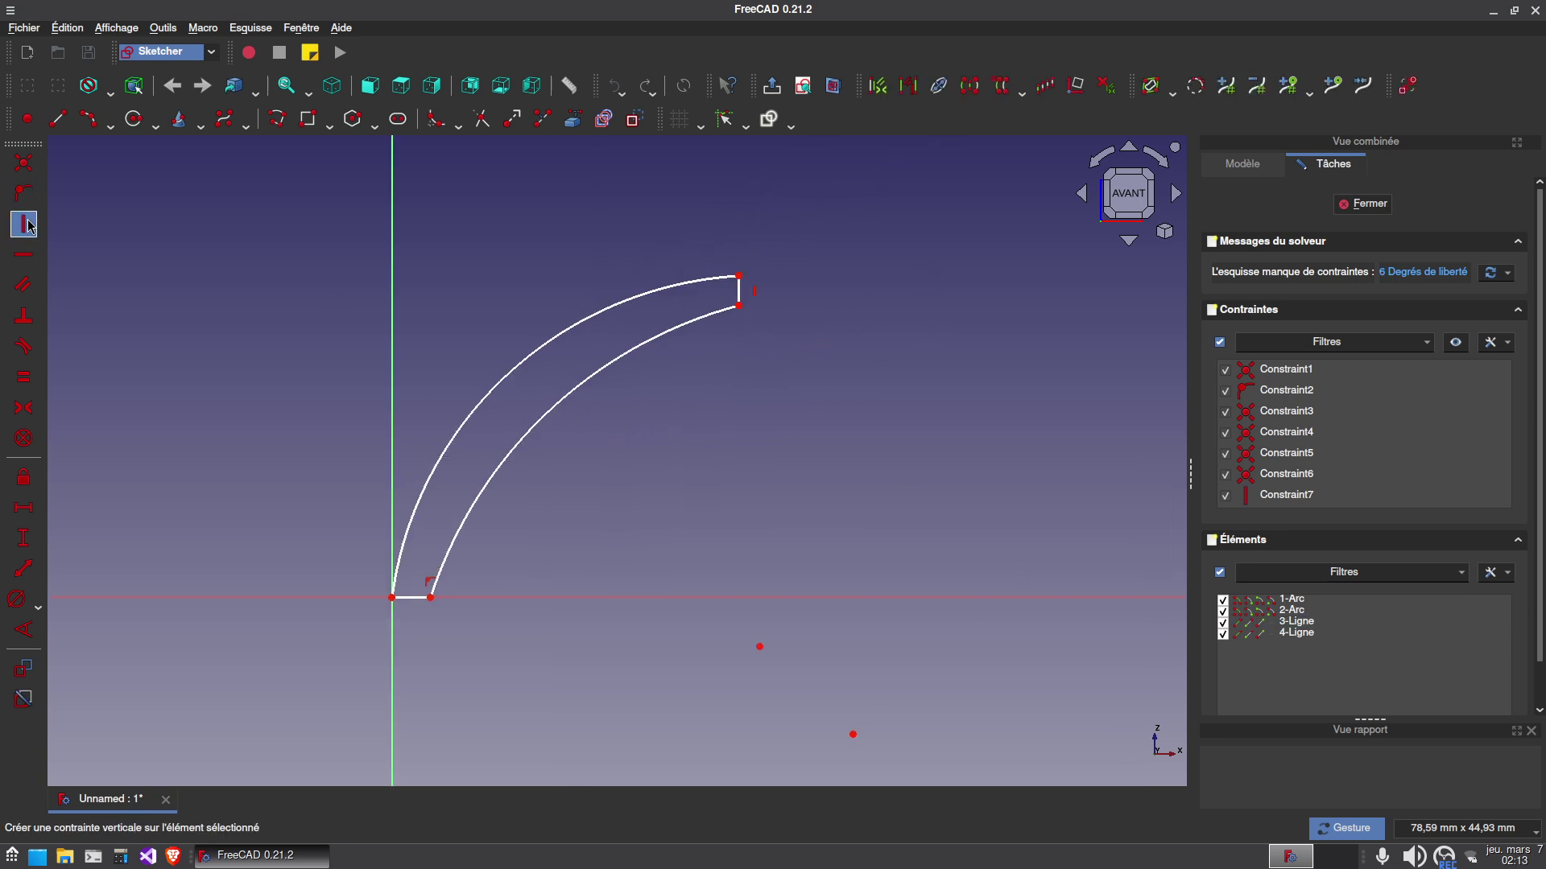
pyautogui.click(24, 538)
pyautogui.write('1')
pyautogui.press('Return')
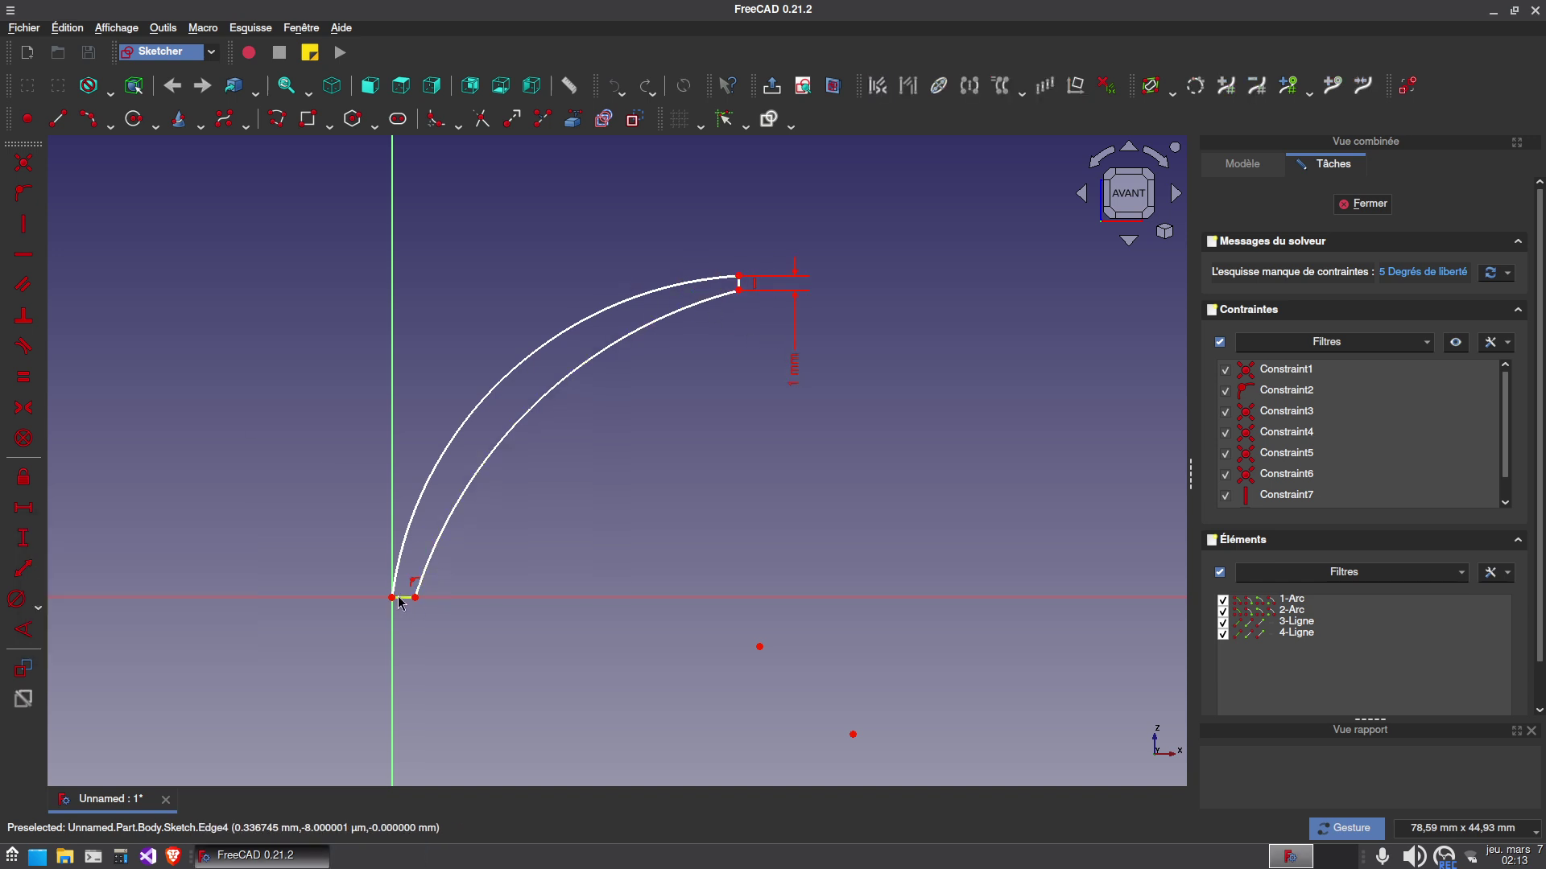
# Set the horizontal length of the short line at the arcs' lower ends to 1 mm.
pyautogui.click(402, 597)
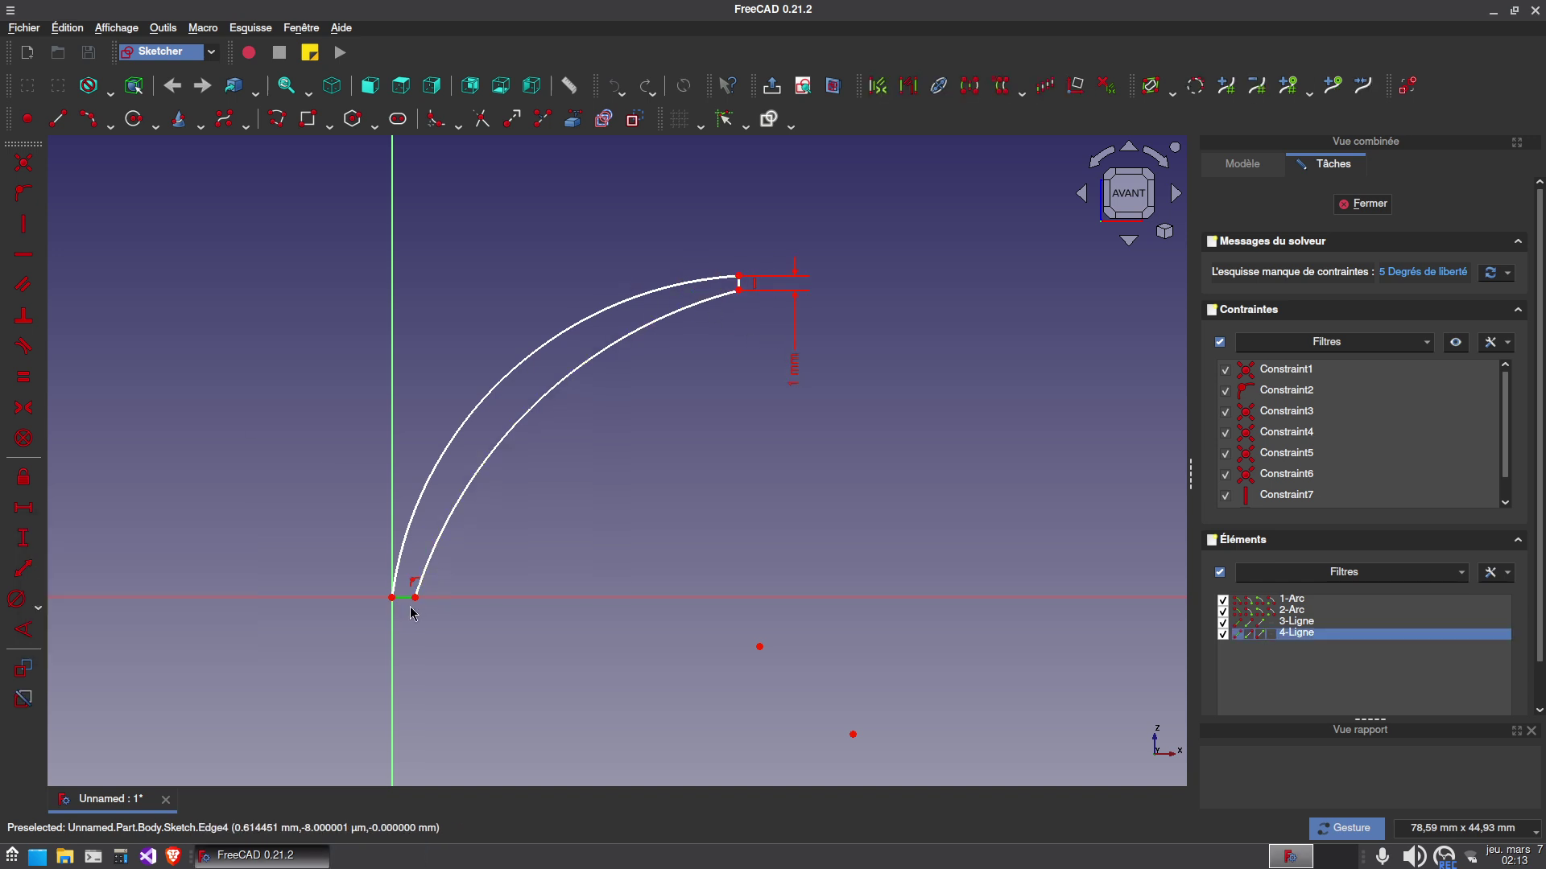
pyautogui.click(24, 507)
pyautogui.write('1')
pyautogui.press('Return')
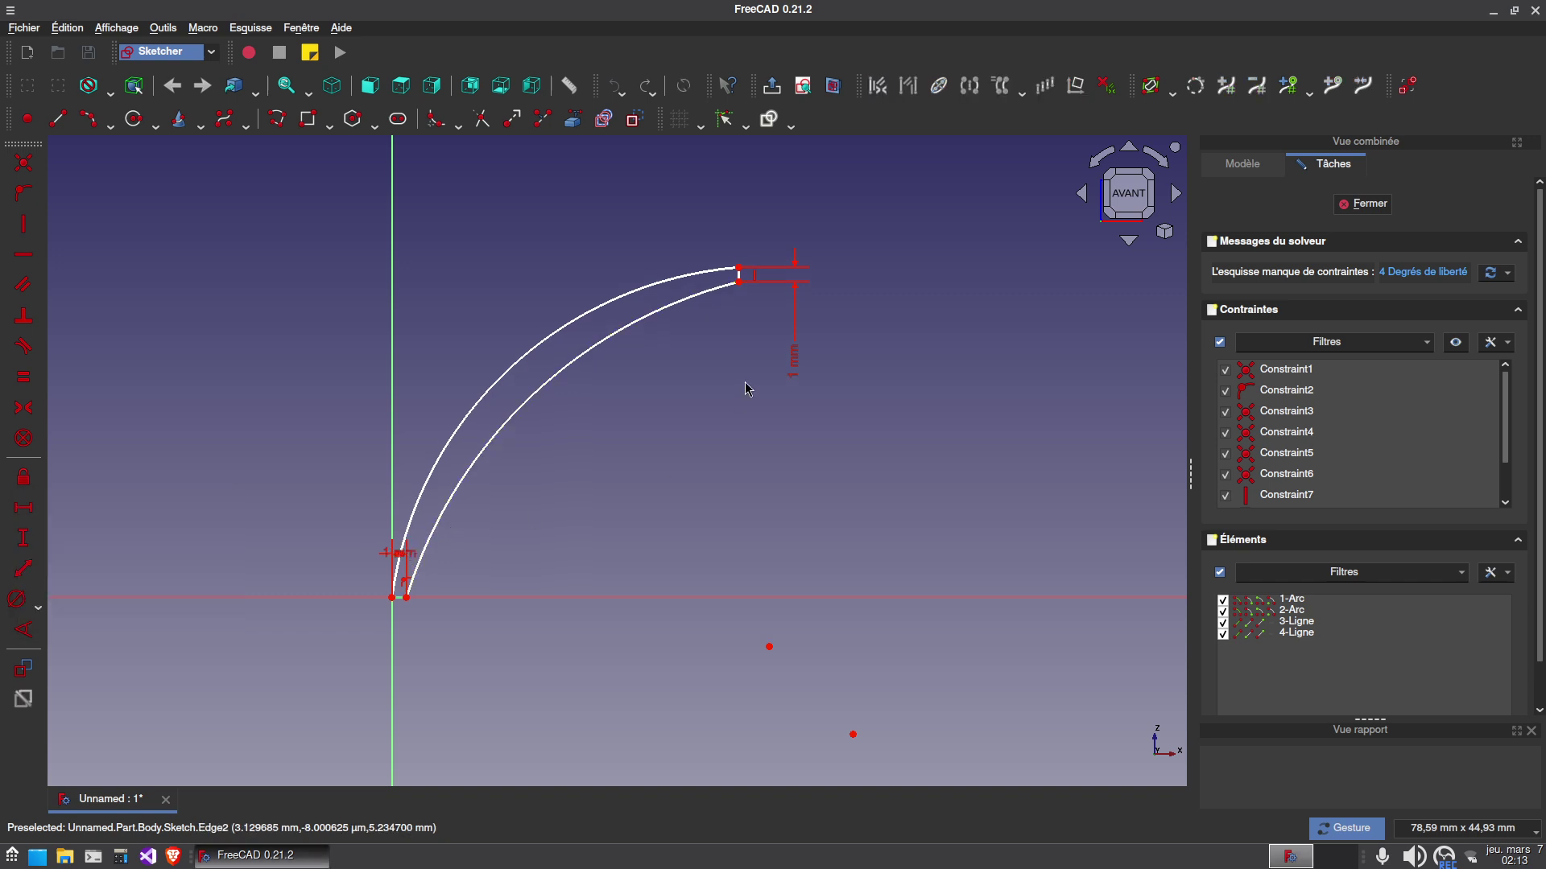
# Set the vertical distance from the origin to the outer arc's upper end to 20 mm, and move the dimension clear of the profile.
pyautogui.click(443, 428)
pyautogui.write('i')
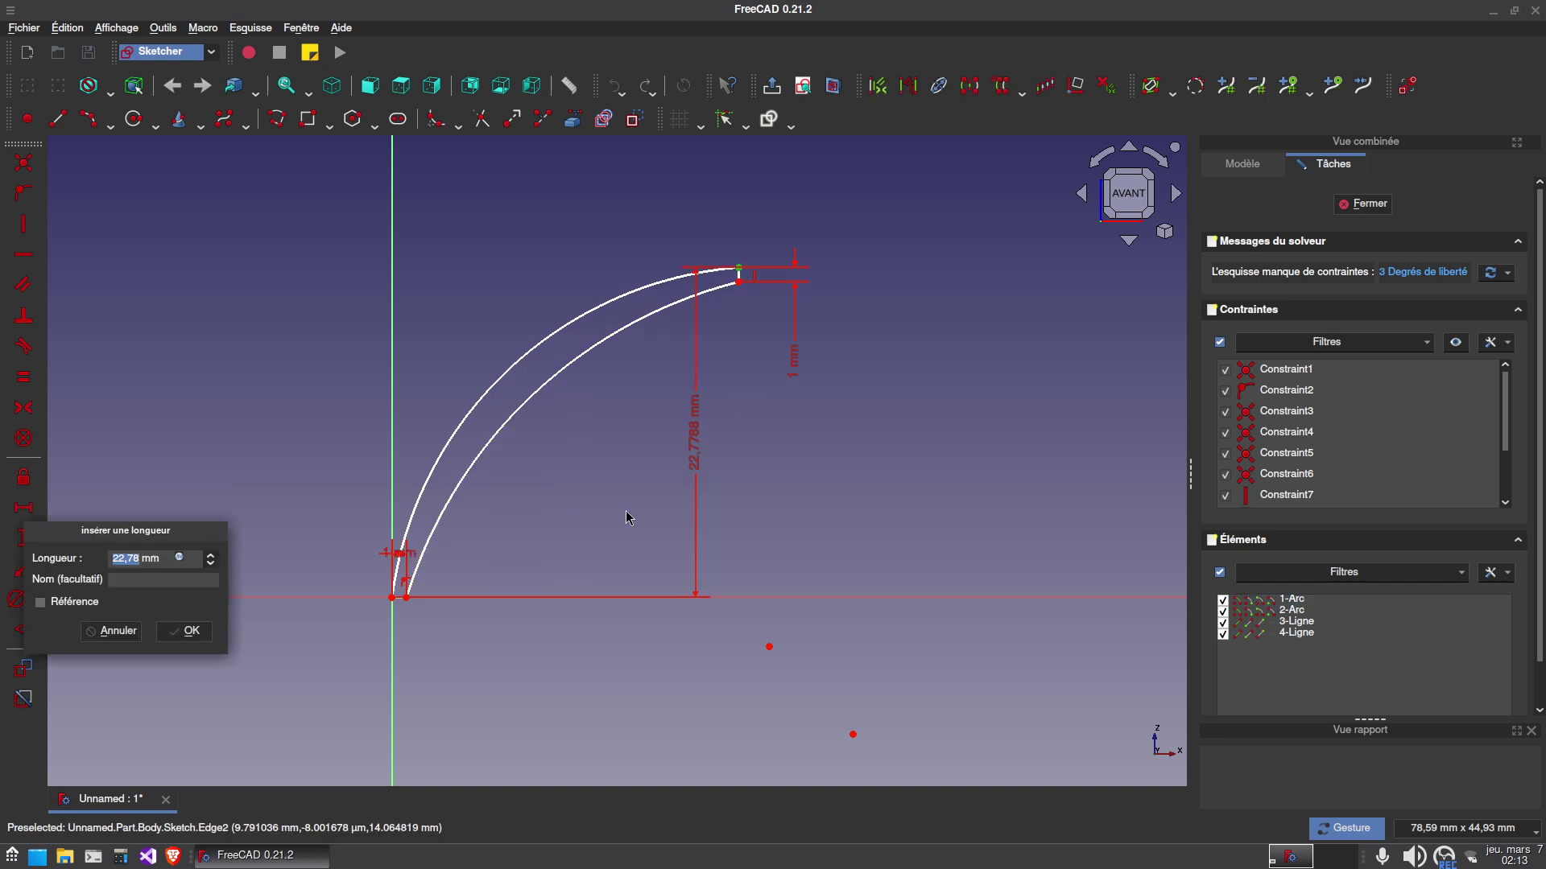
pyautogui.write('20')
pyautogui.press('Return')
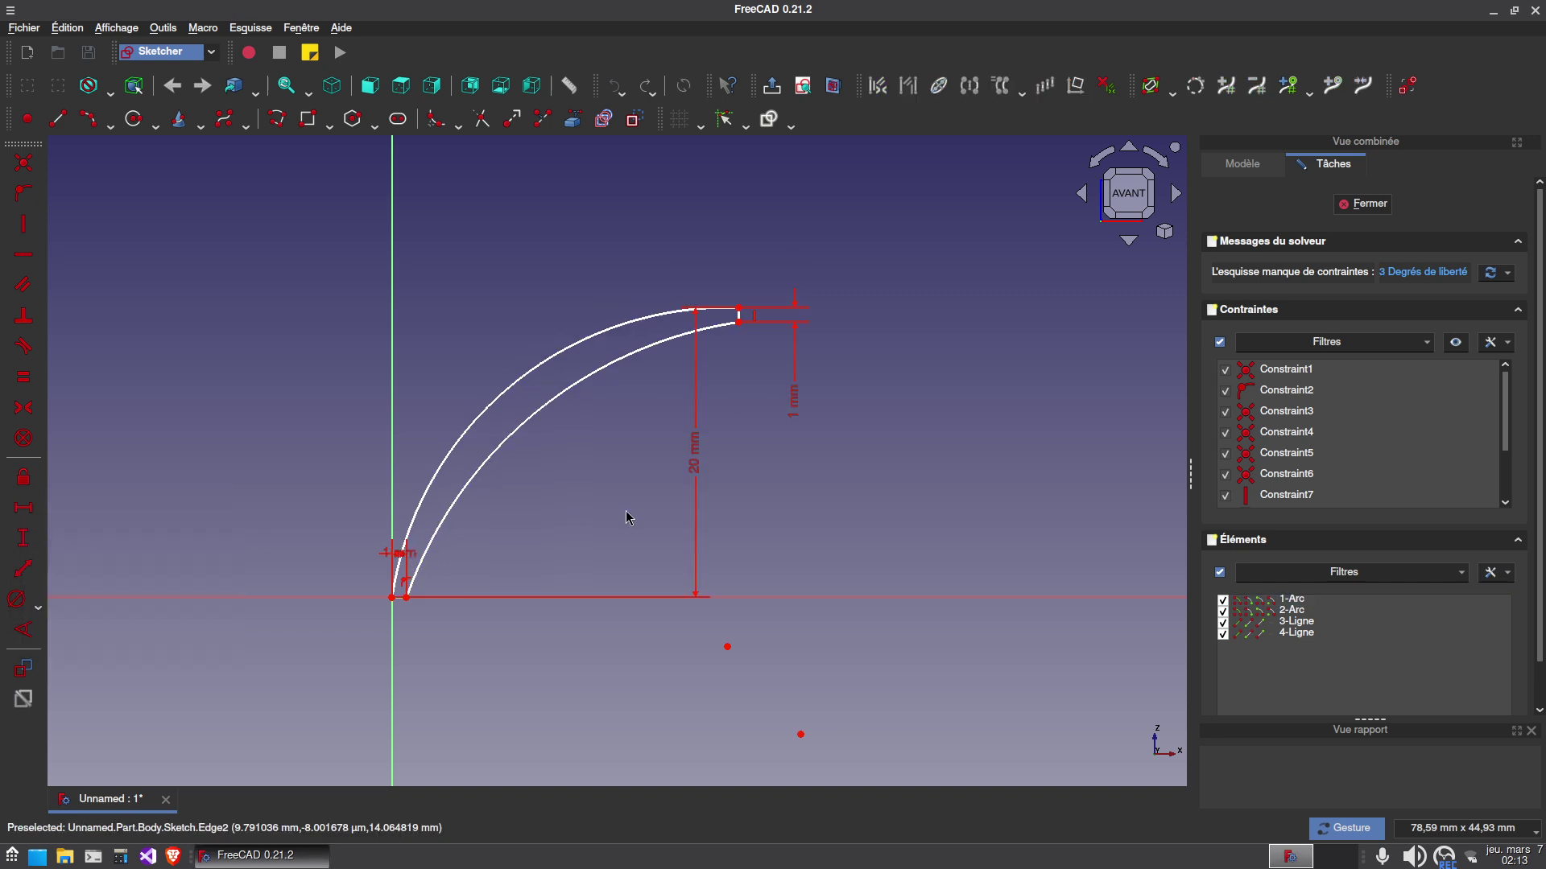
pyautogui.moveTo(697, 479); pyautogui.dragTo(791, 475)
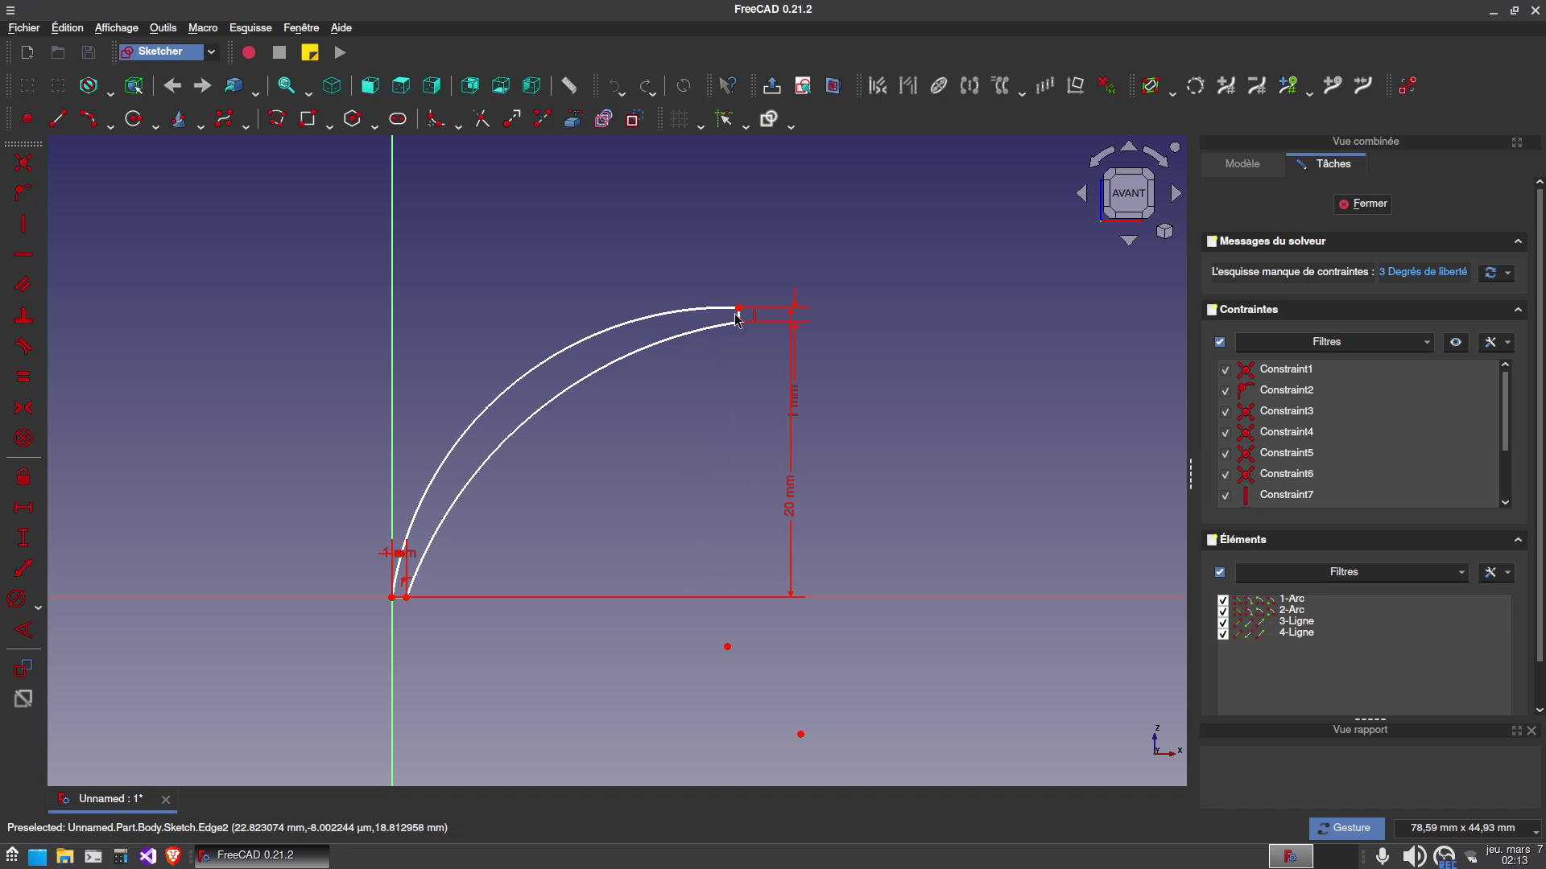
# Set the horizontal distance from the origin to the outer arc's upper end to 20 mm.
pyautogui.click(702, 333)
pyautogui.press('l')
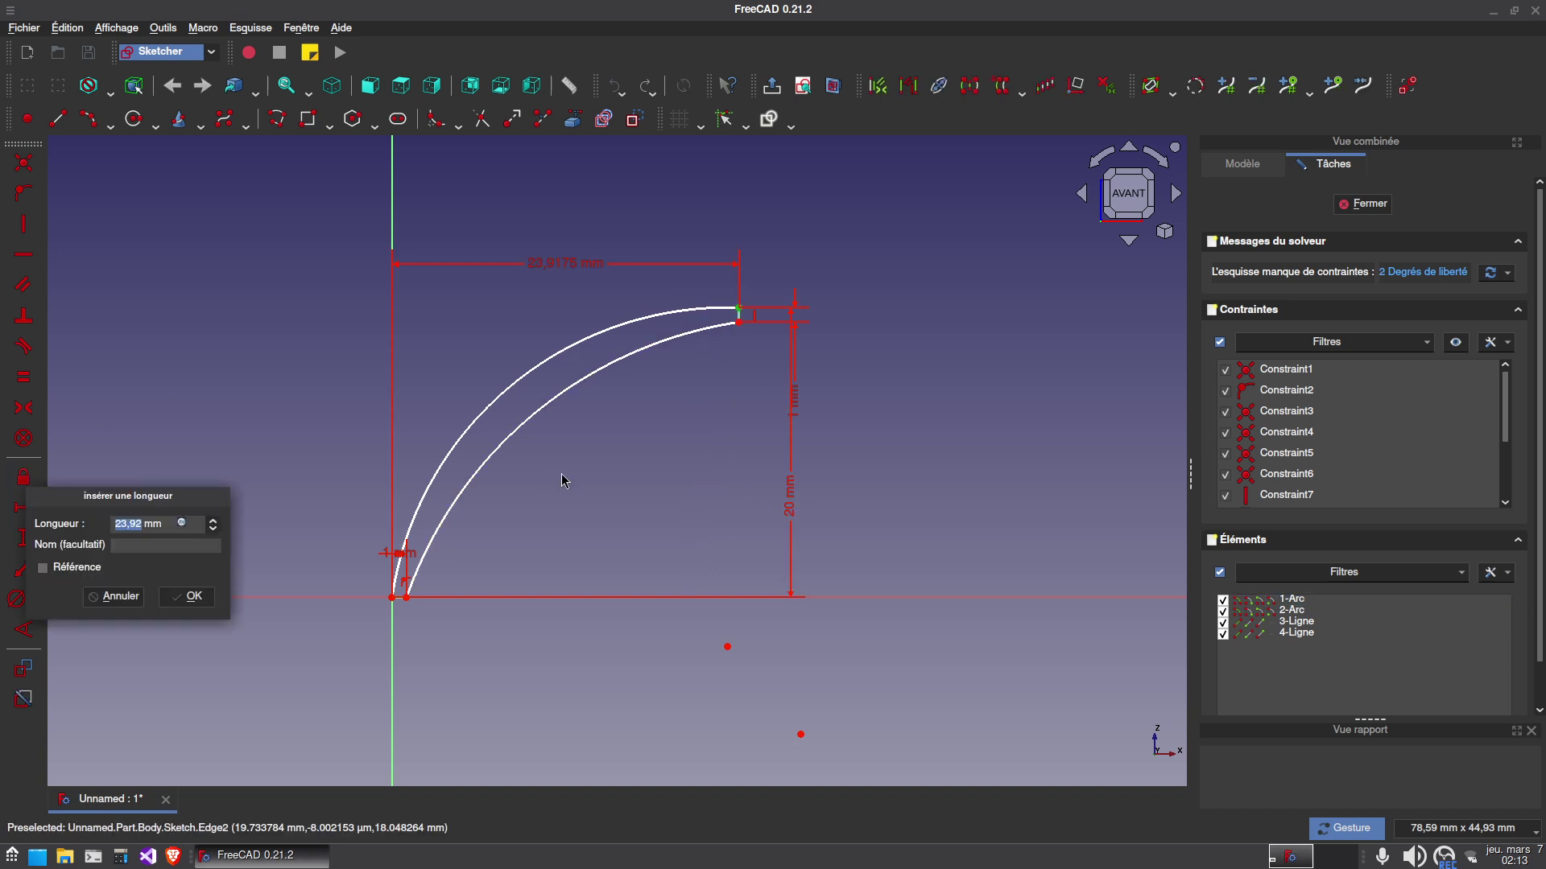
pyautogui.write('20')
pyautogui.press('Return')
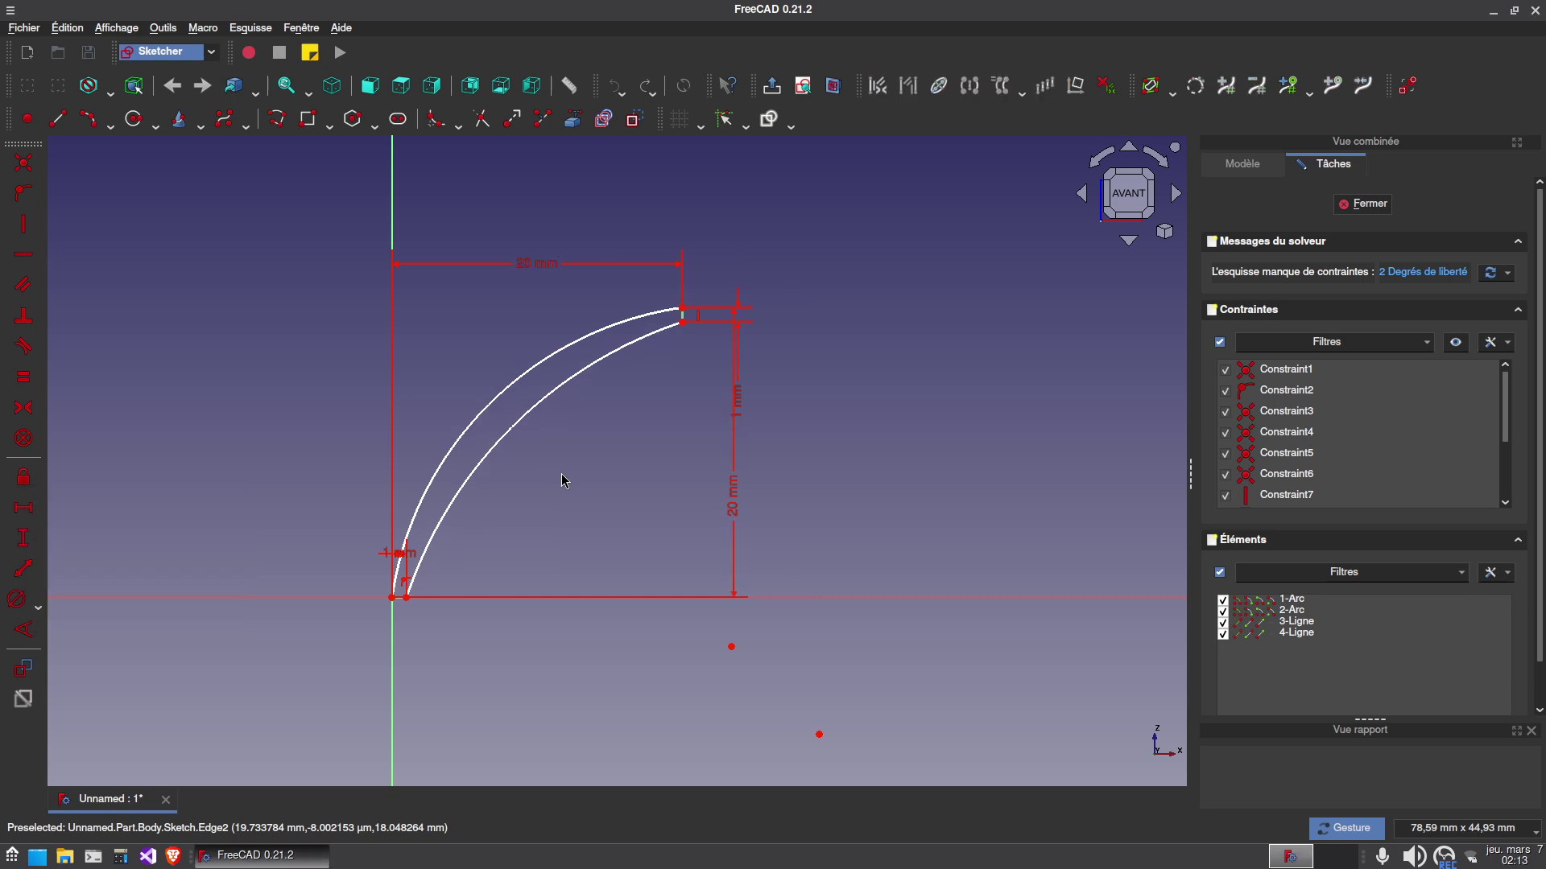
# Make the two arcs equal and constrain their diameter to 60 mm.
pyautogui.click(523, 413)
pyautogui.click(493, 402)
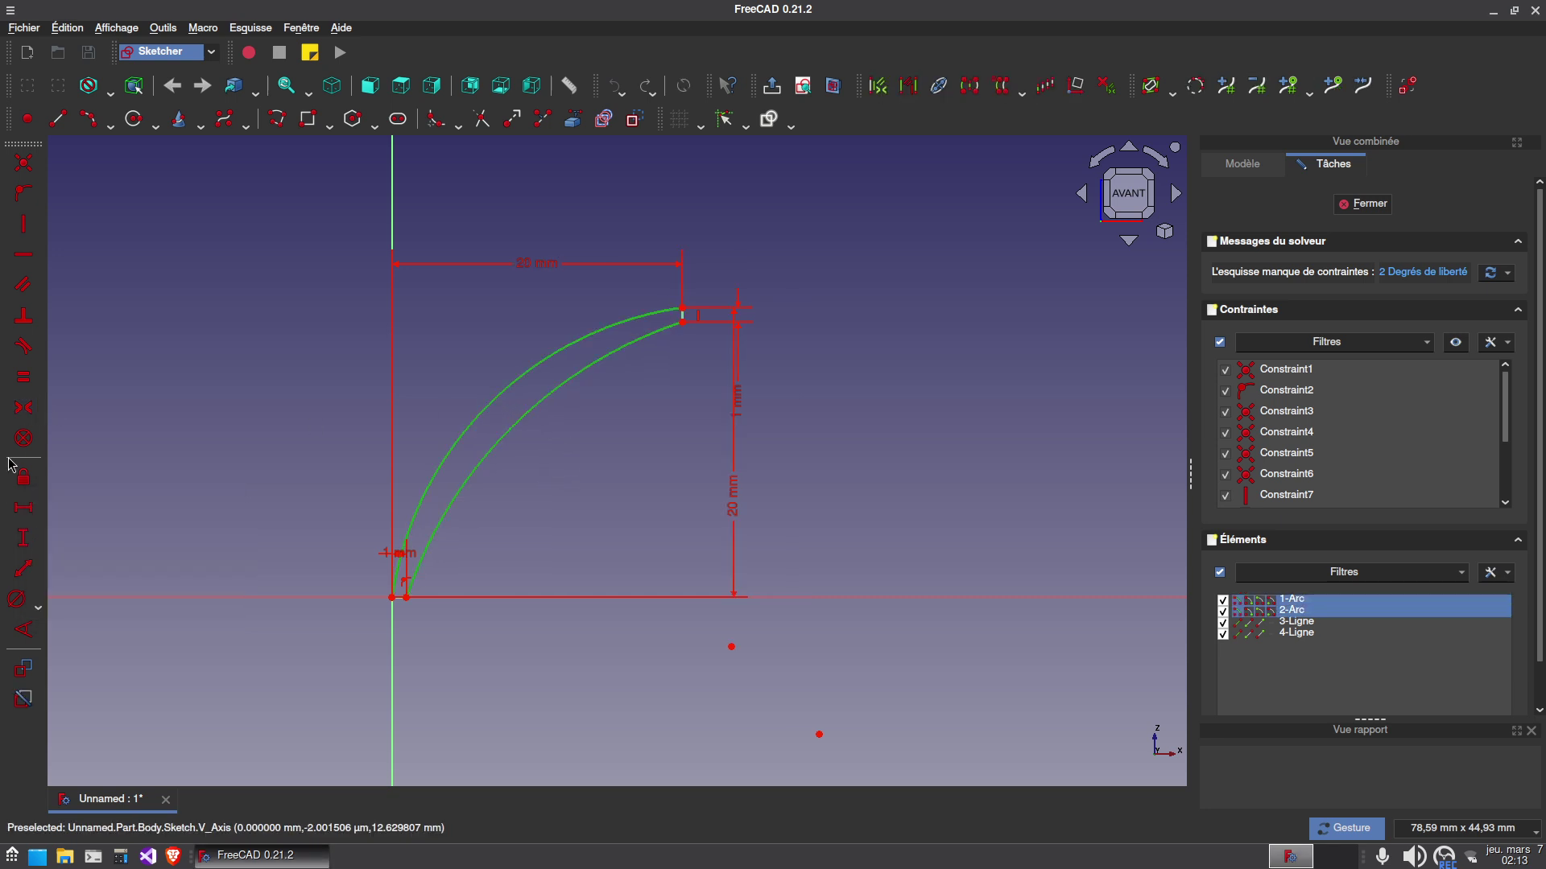
pyautogui.click(23, 375)
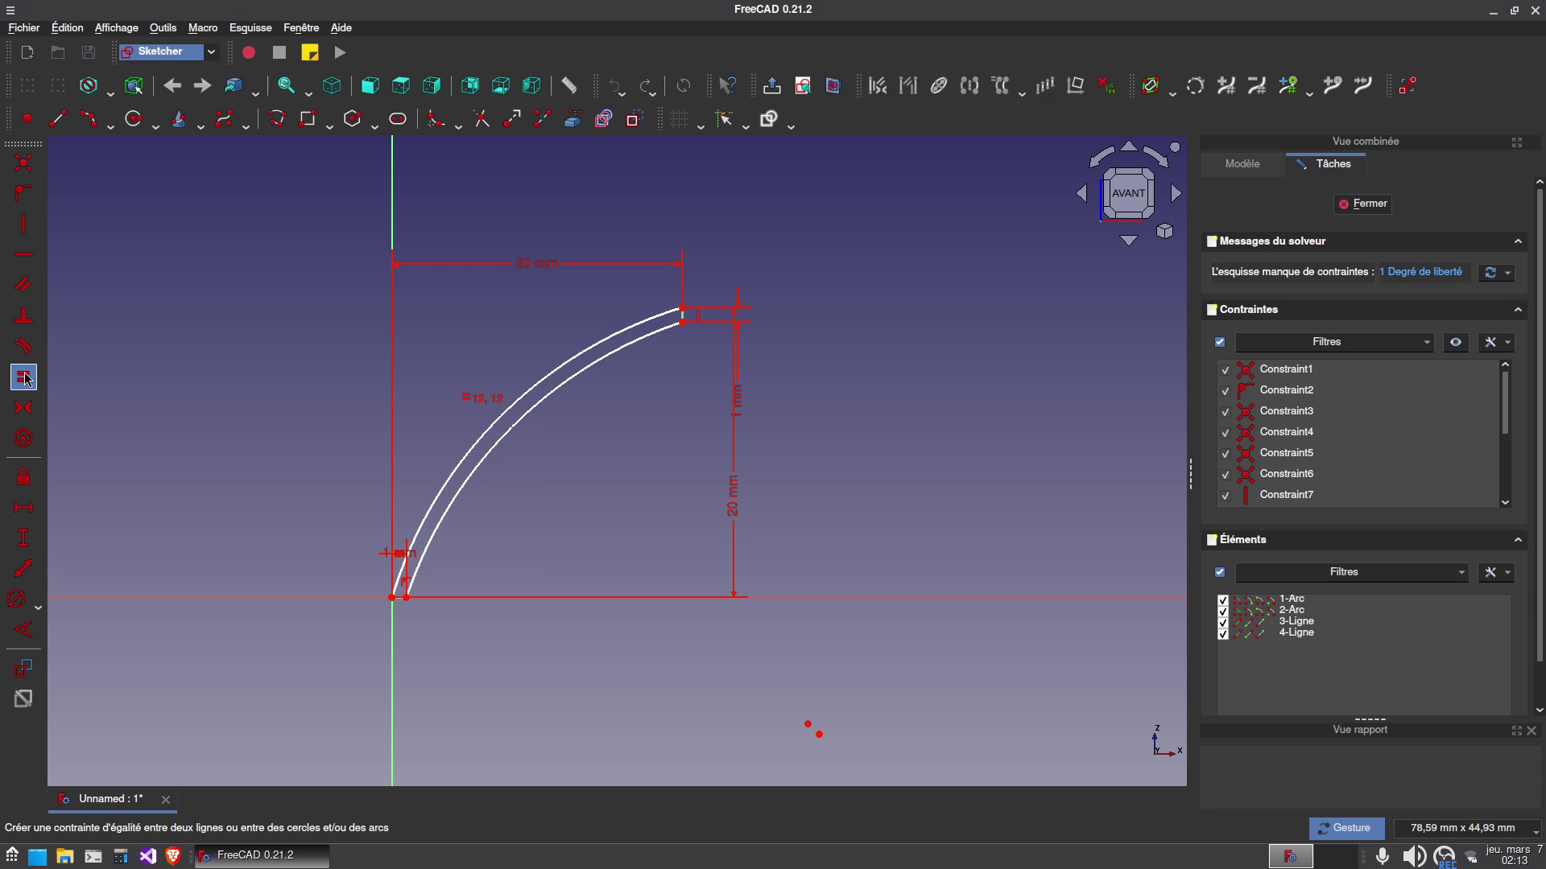
pyautogui.click(516, 431)
pyautogui.click(17, 599)
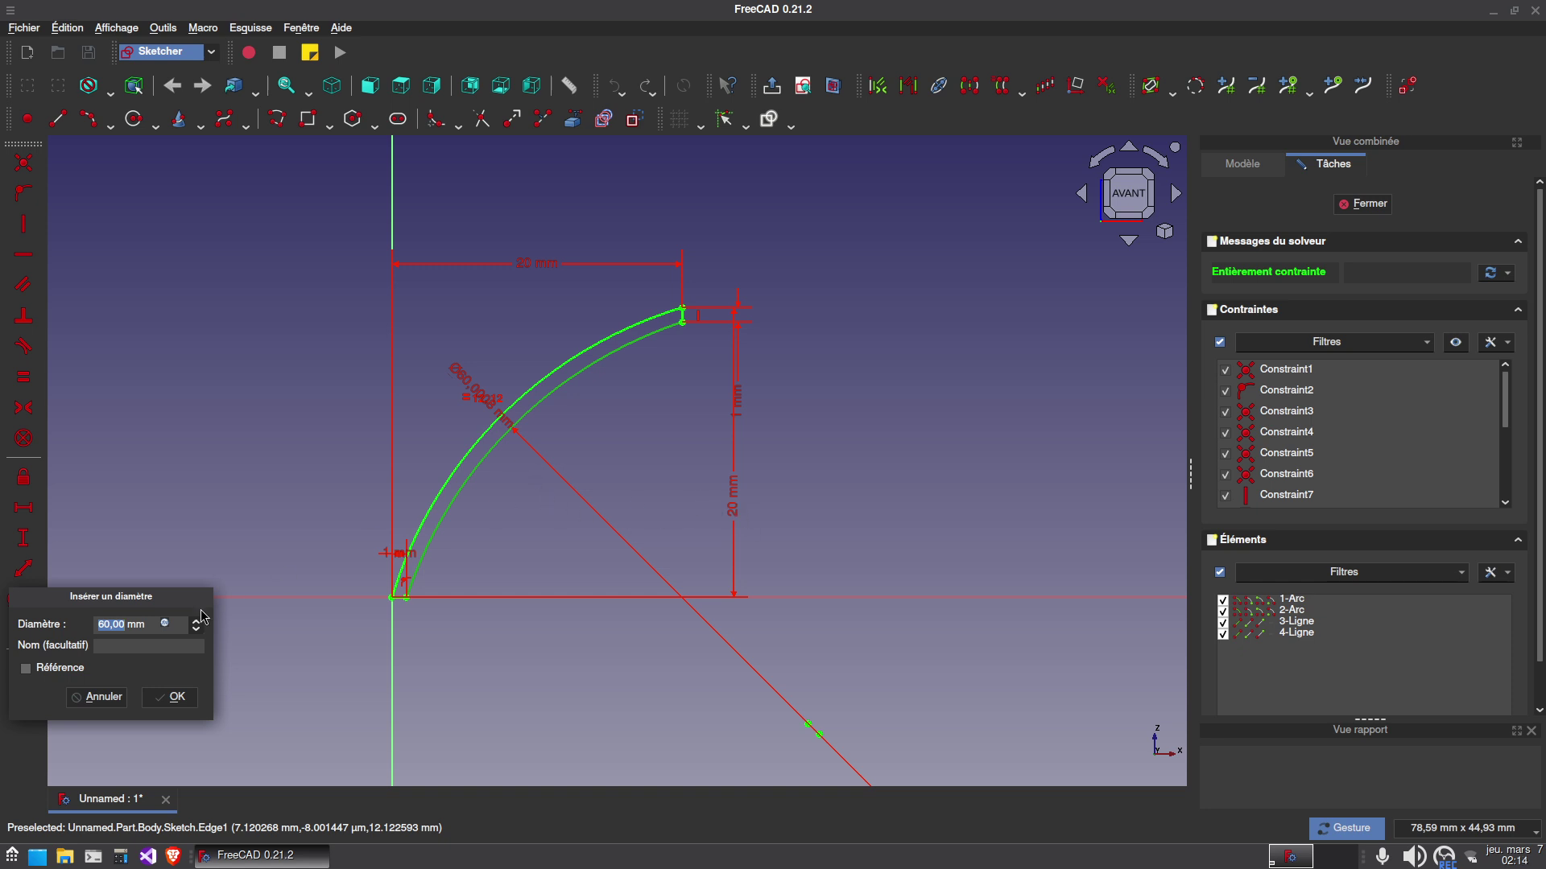
pyautogui.click(172, 697)
# Change both the overall height and the overall width dimensions of the profile to 10 mm.
pyautogui.doubleClick(734, 515)
pyautogui.write('10')
pyautogui.press('Return')
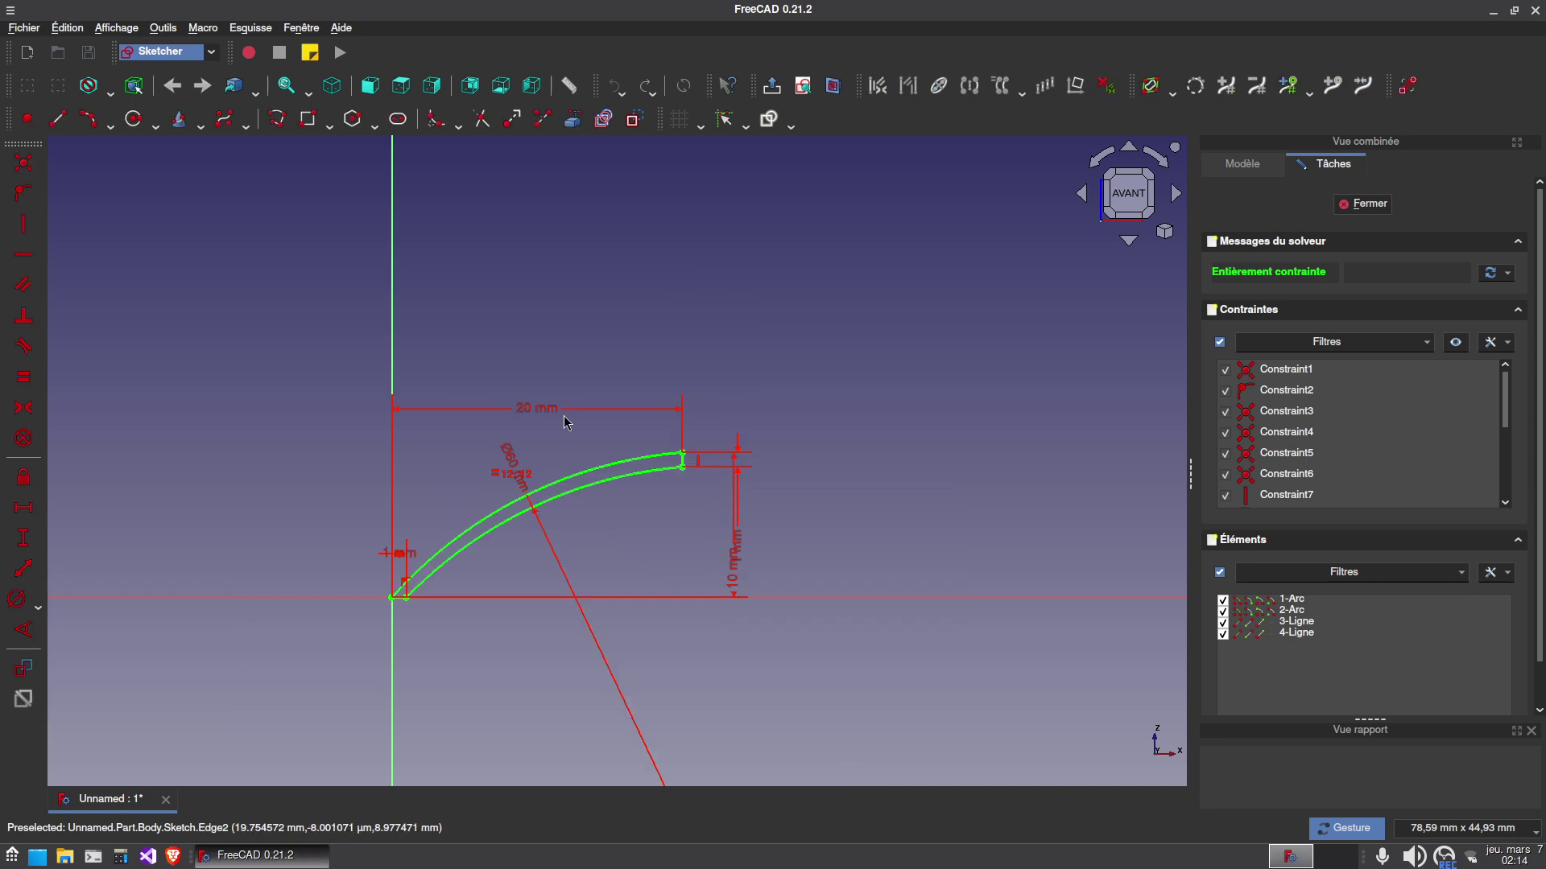
pyautogui.doubleClick(565, 414)
pyautogui.write('10')
pyautogui.press('Return')
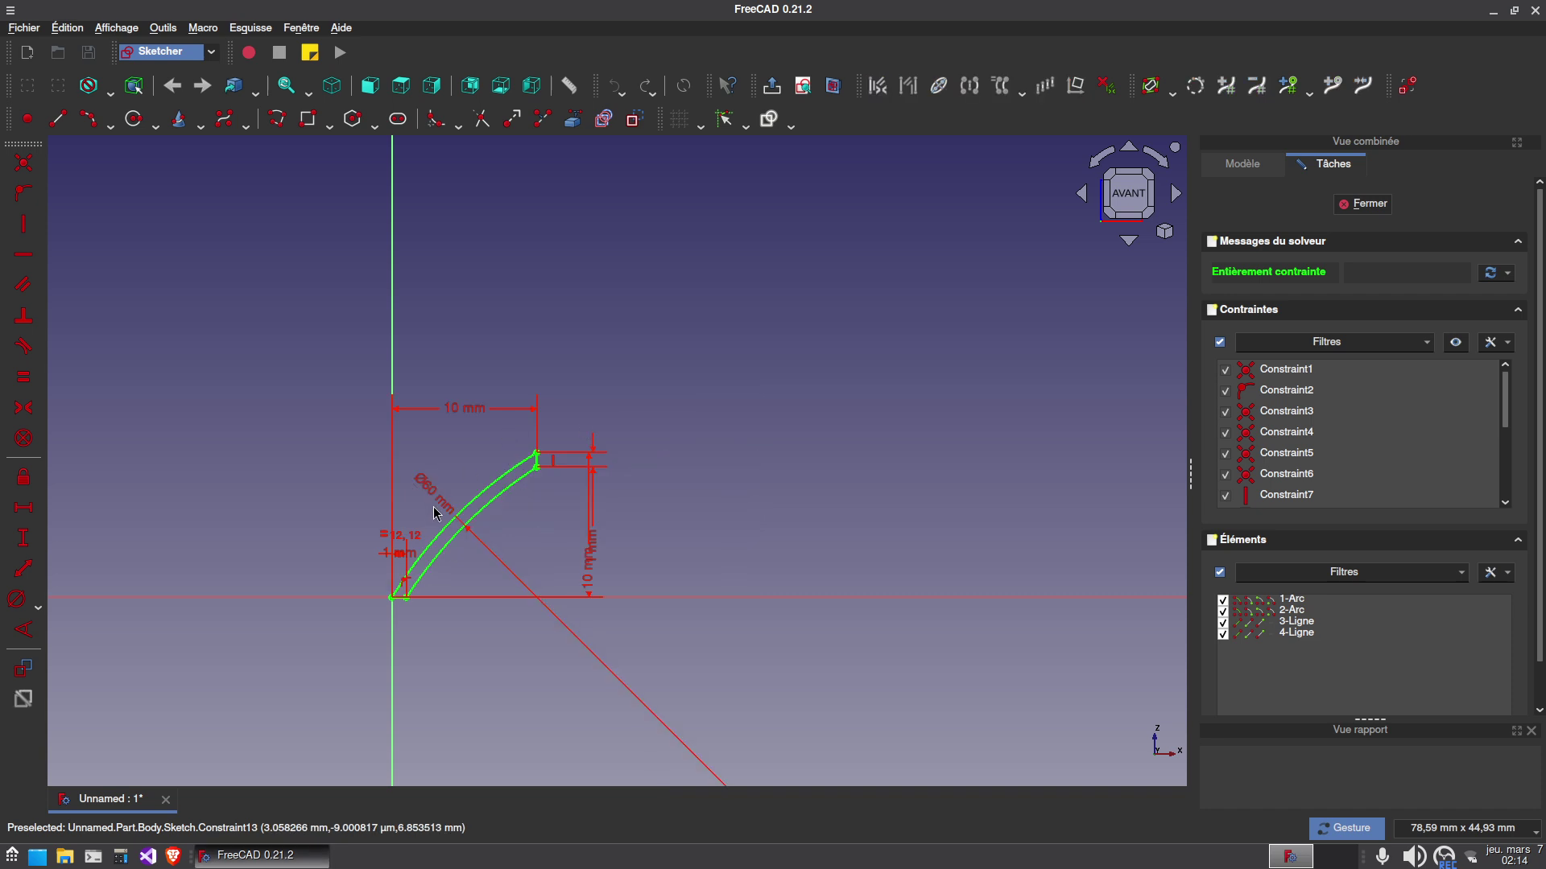
# Close the finished profile sketch and rename it départ.
pyautogui.click(1363, 204)
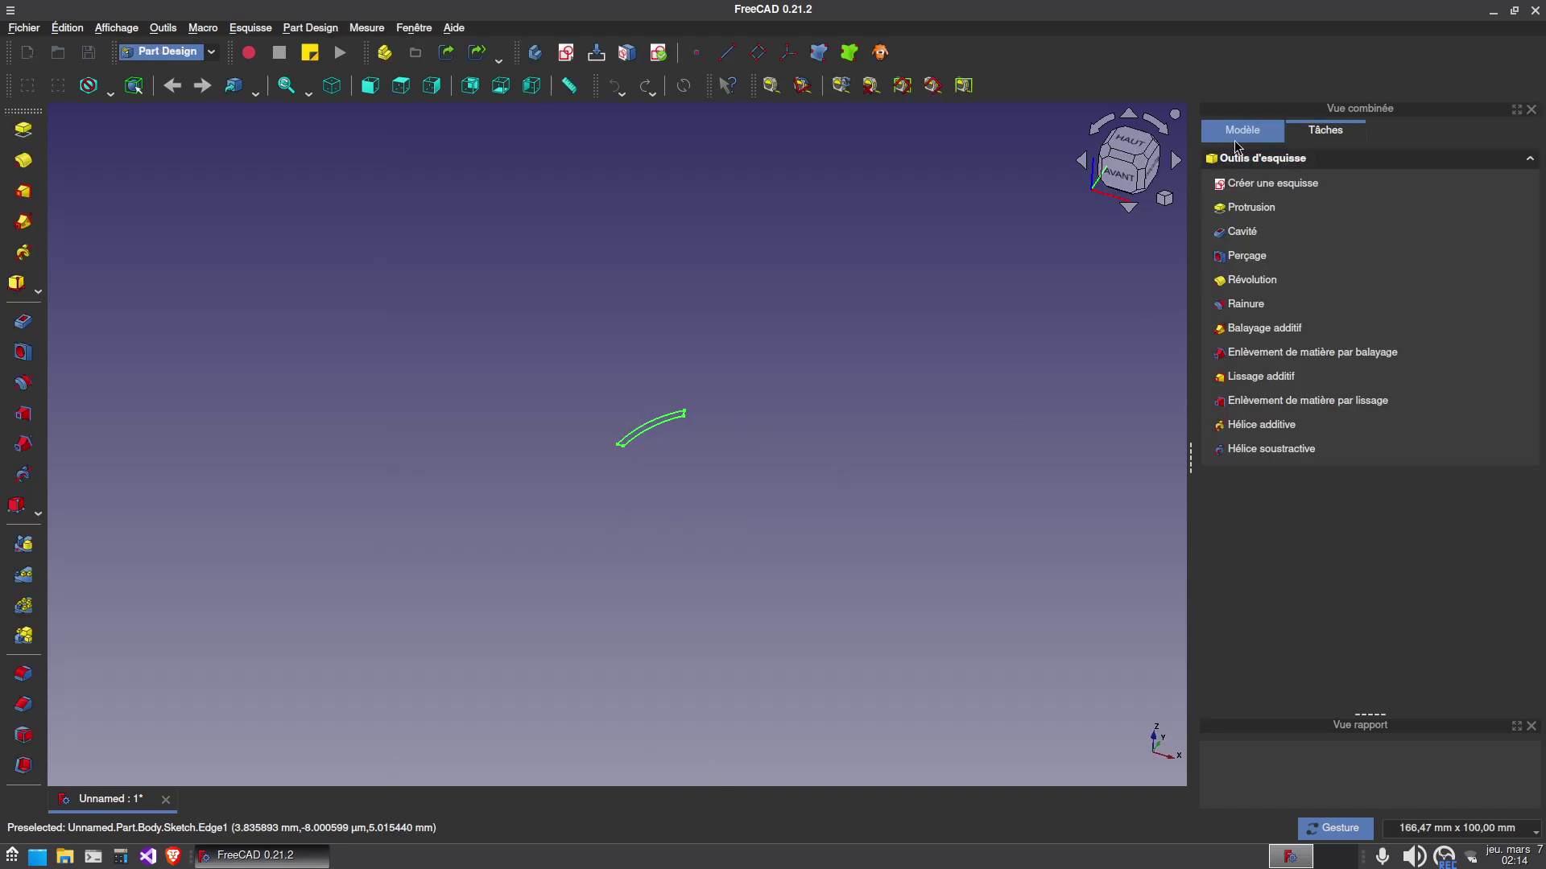
pyautogui.click(1302, 225)
pyautogui.write('départ')
pyautogui.press('Return')
# Duplicate the départ sketch, leaving XZ-plane001 out of the duplicated dependencies.
pyautogui.moveTo(734, 493); pyautogui.dragTo(693, 561, button='right')
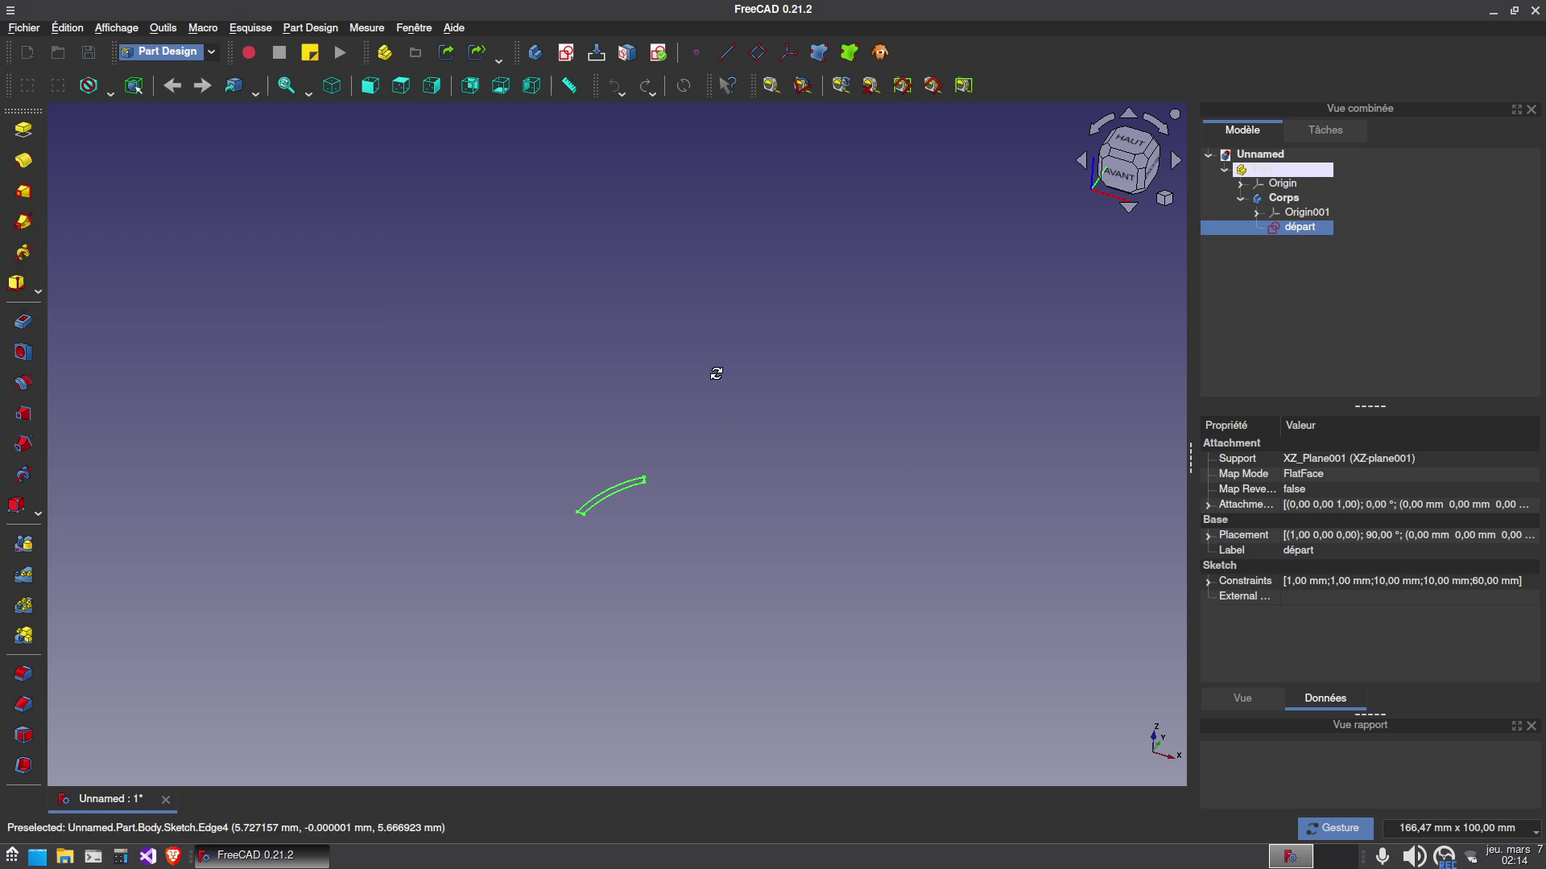
pyautogui.moveTo(716, 373); pyautogui.dragTo(711, 343)
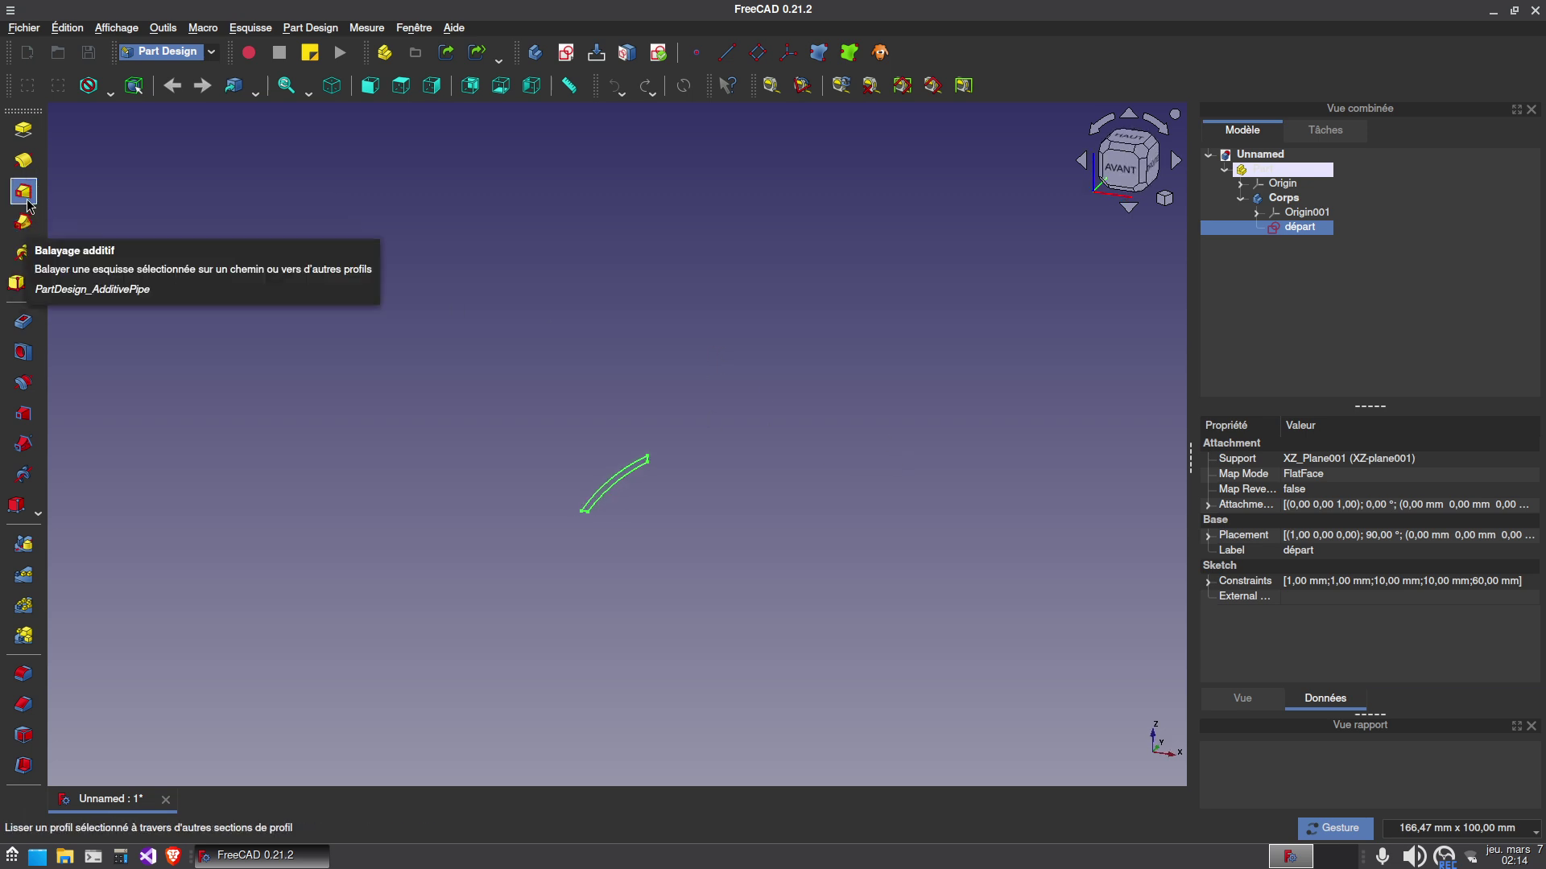
pyautogui.scroll(2, 690, 486)
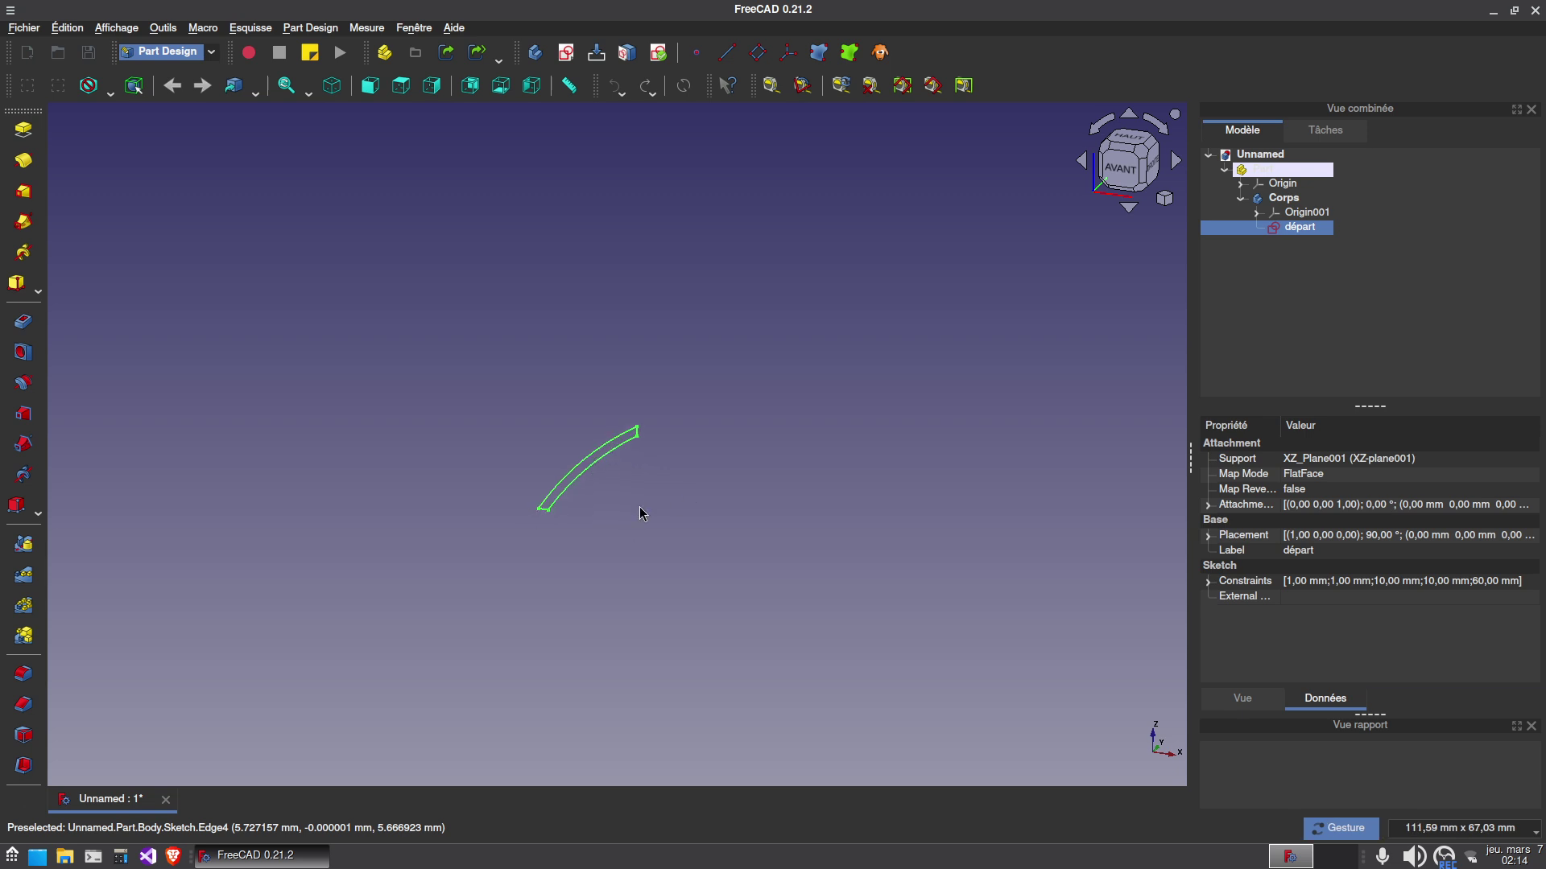
pyautogui.moveTo(621, 527); pyautogui.dragTo(620, 495)
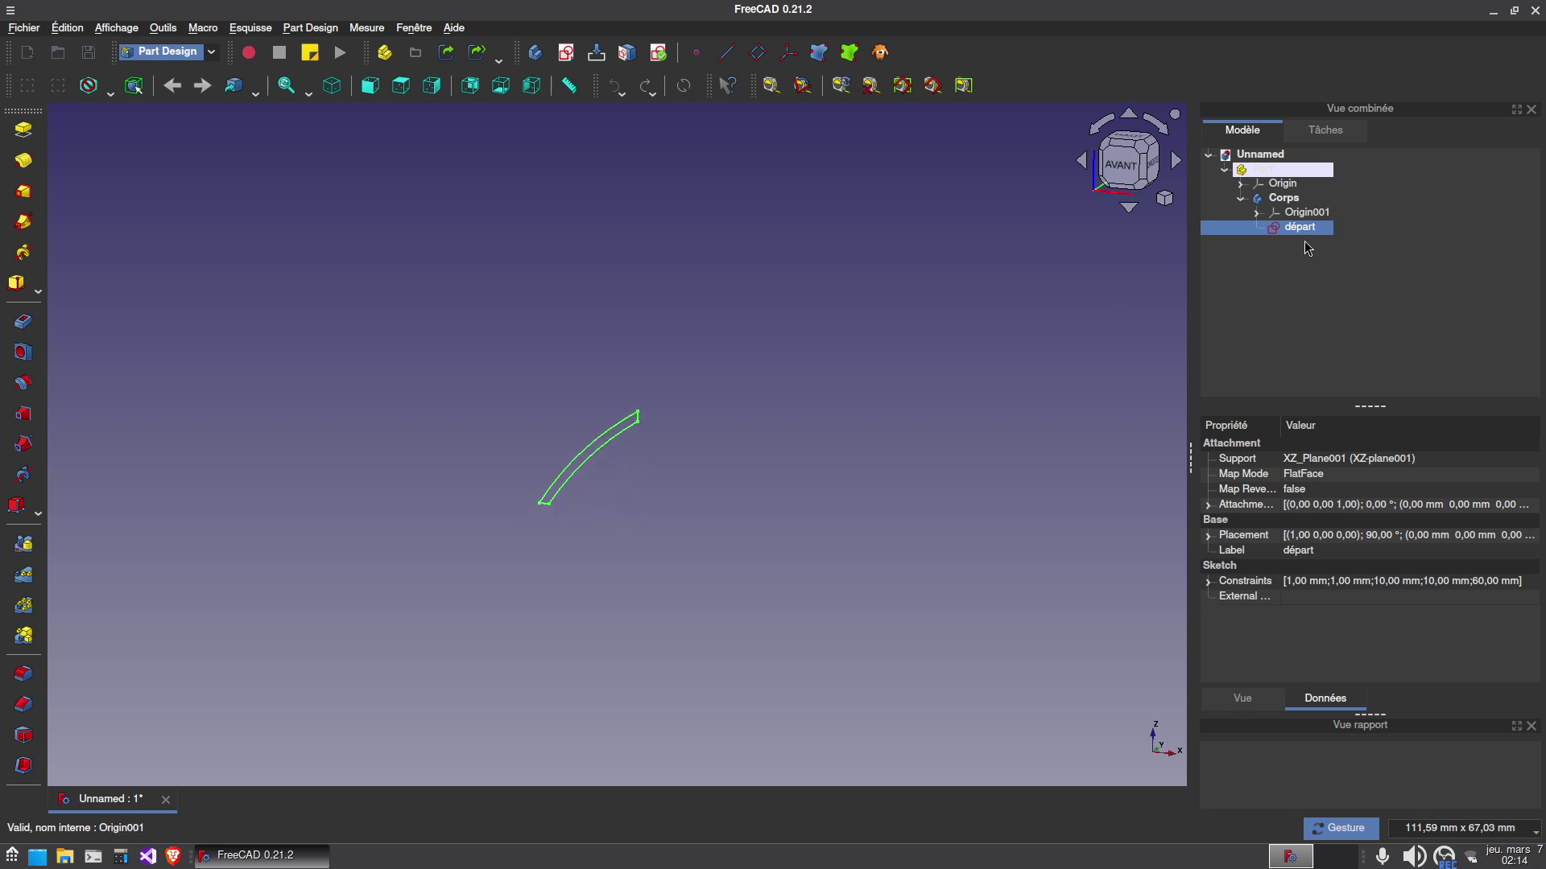
pyautogui.click(79, 35)
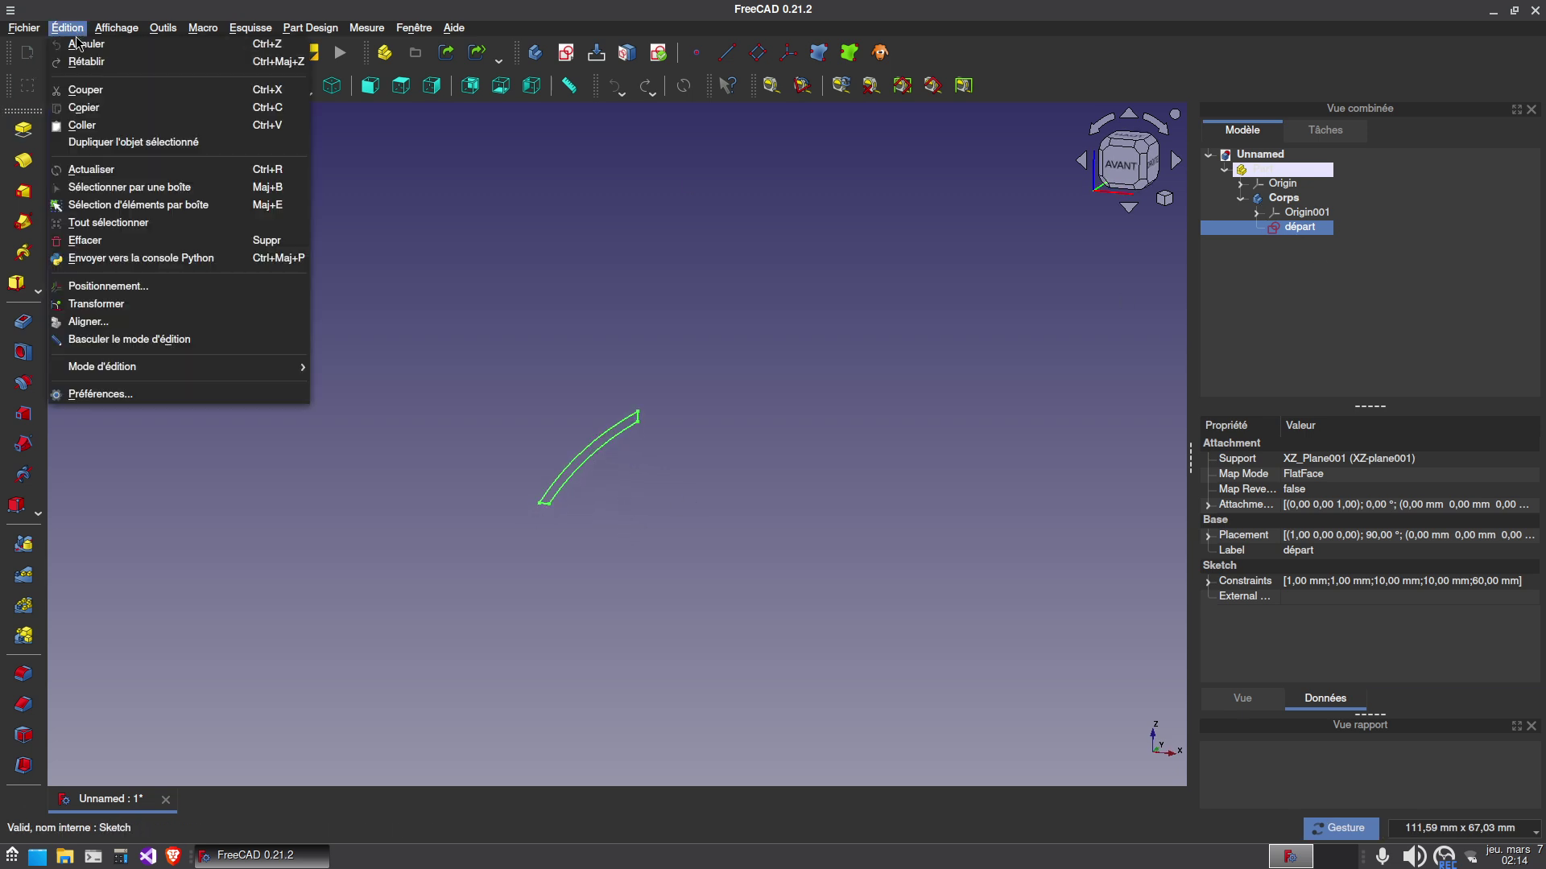
pyautogui.click(113, 147)
pyautogui.click(481, 321)
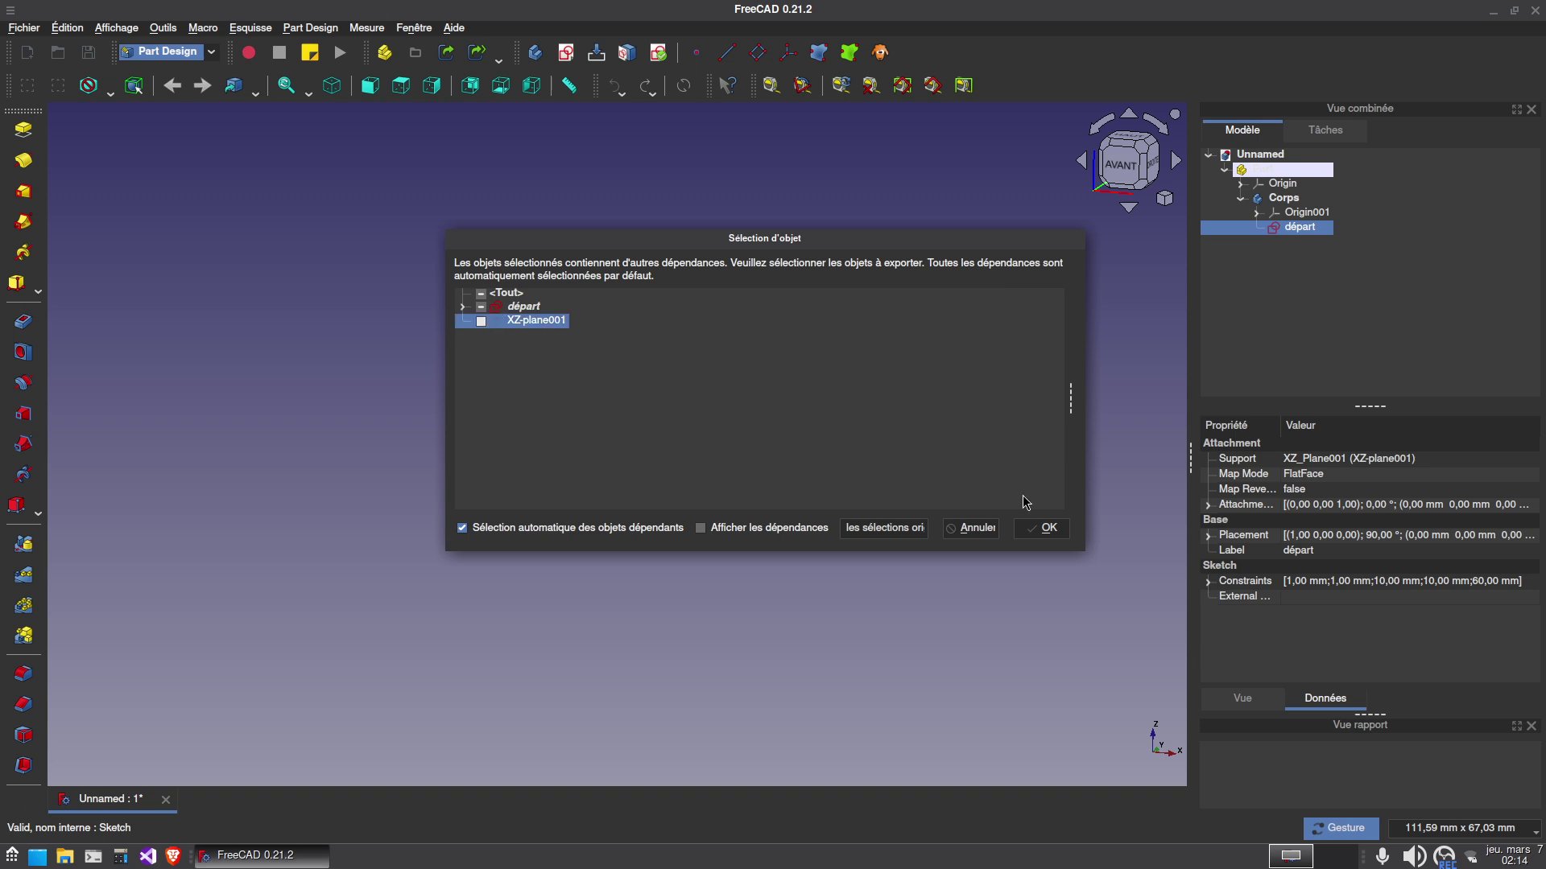
pyautogui.click(1041, 527)
# Rename the duplicated sketch arrivée.
pyautogui.click(1308, 241)
pyautogui.click(1308, 242)
pyautogui.write('arrivée')
pyautogui.press('Return')
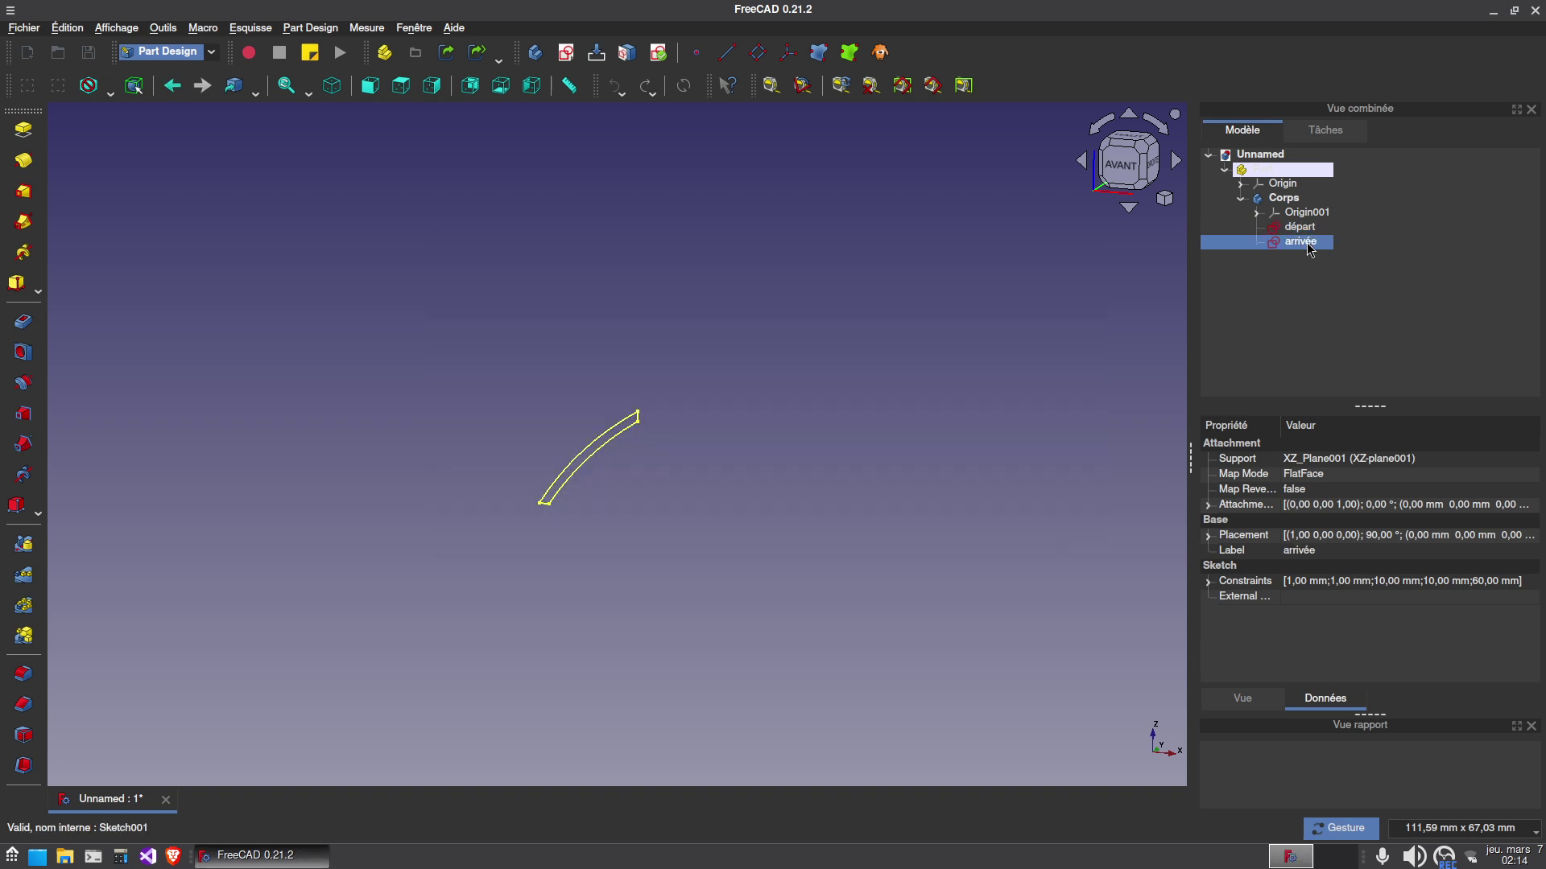
# Shift the arrivée sketch to -6 mm in x through its attachment offset position.
pyautogui.click(1207, 505)
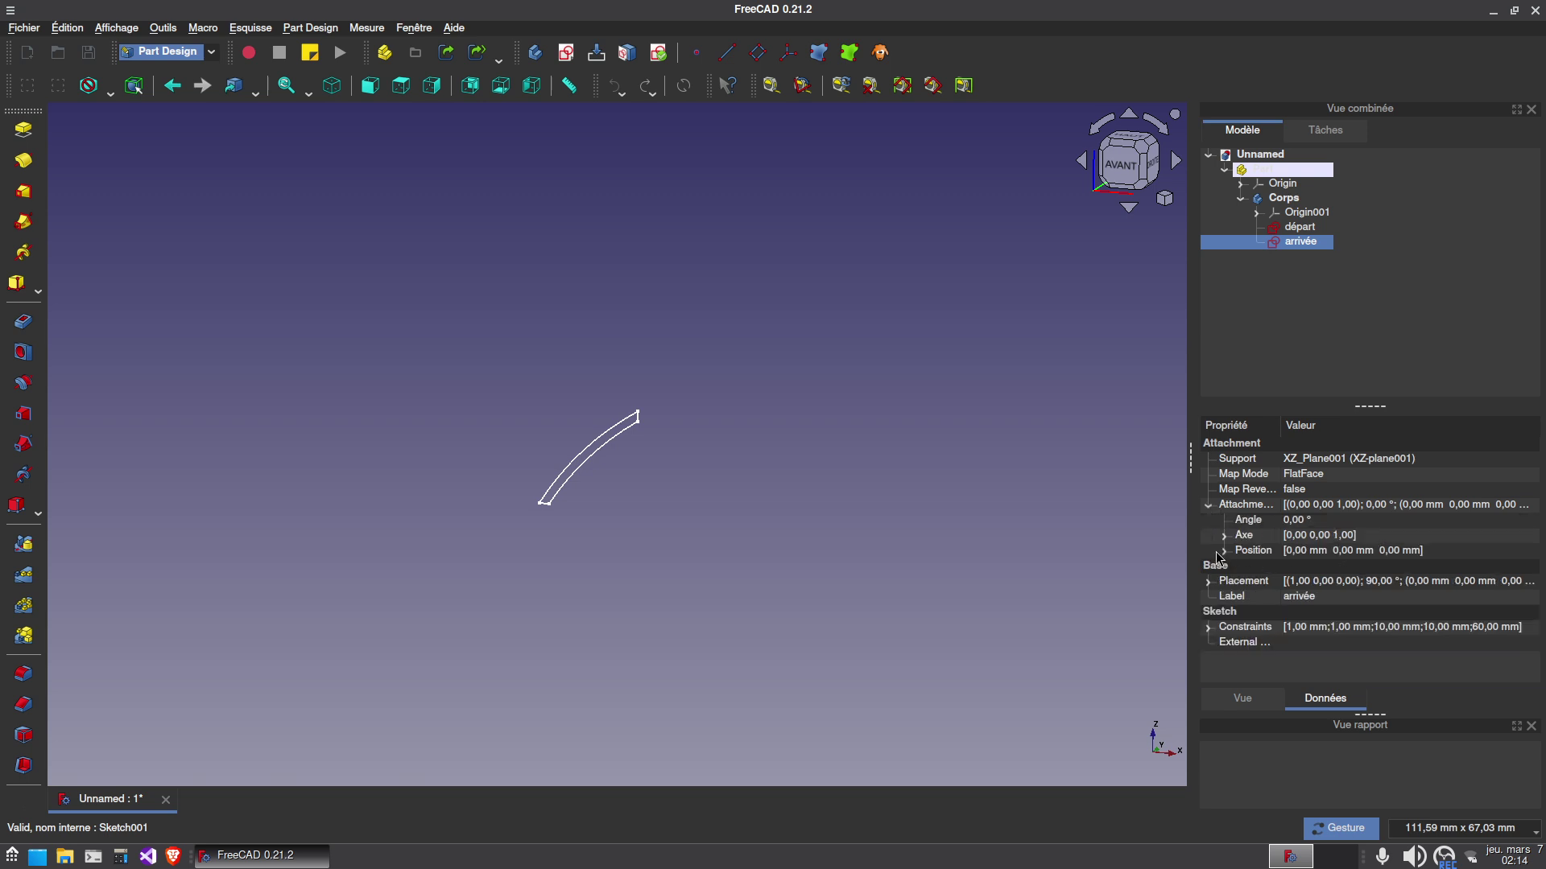
pyautogui.click(1223, 552)
pyautogui.click(1330, 597)
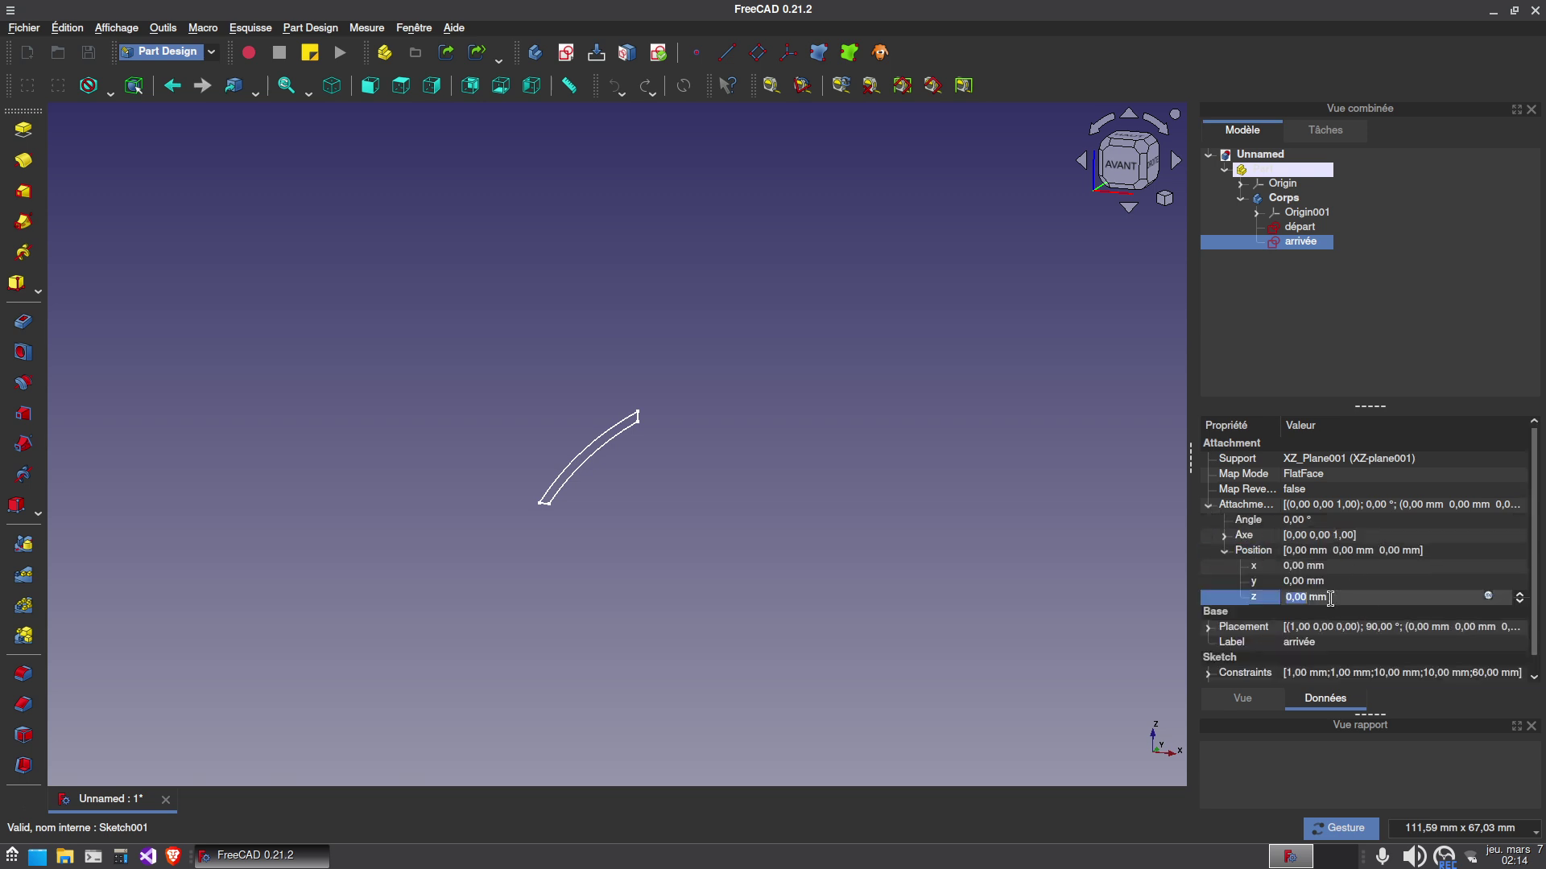
pyautogui.click(1330, 552)
pyautogui.click(1329, 554)
pyautogui.scroll(-6, 1332, 552)
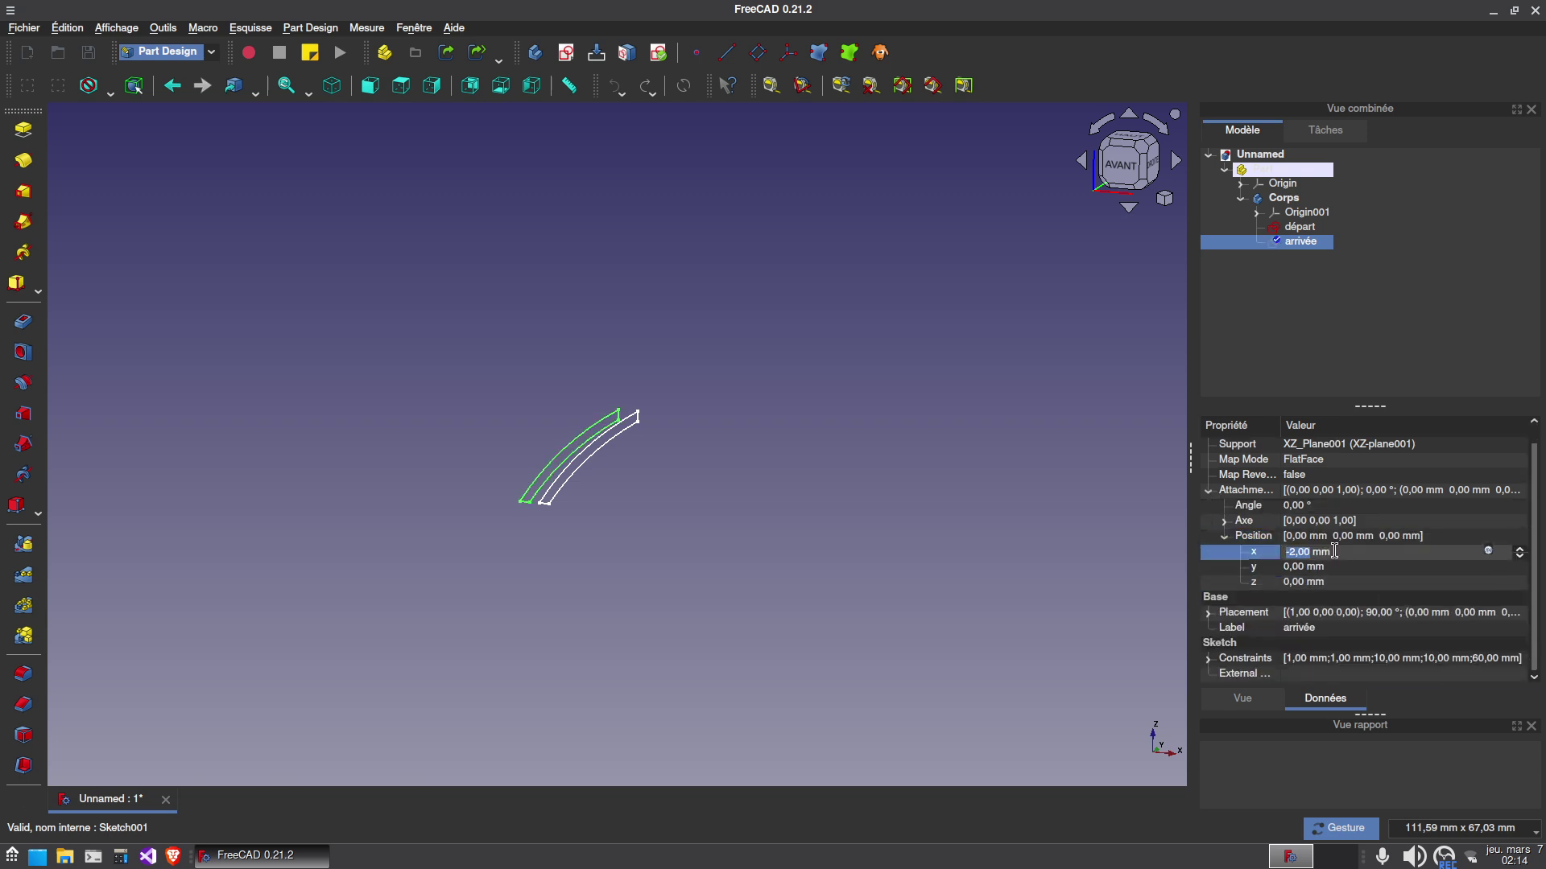
# Set arrivée's x attachment offset to about -10 mm so its upper end reaches the vertical axis, showing Origin001 only as a temporary reference.
pyautogui.click(1306, 212)
pyautogui.press('space')
pyautogui.moveTo(749, 480)
pyautogui.mouseDown()
pyautogui.moveTo(786, 731)
pyautogui.moveTo(625, 552)
pyautogui.mouseUp()
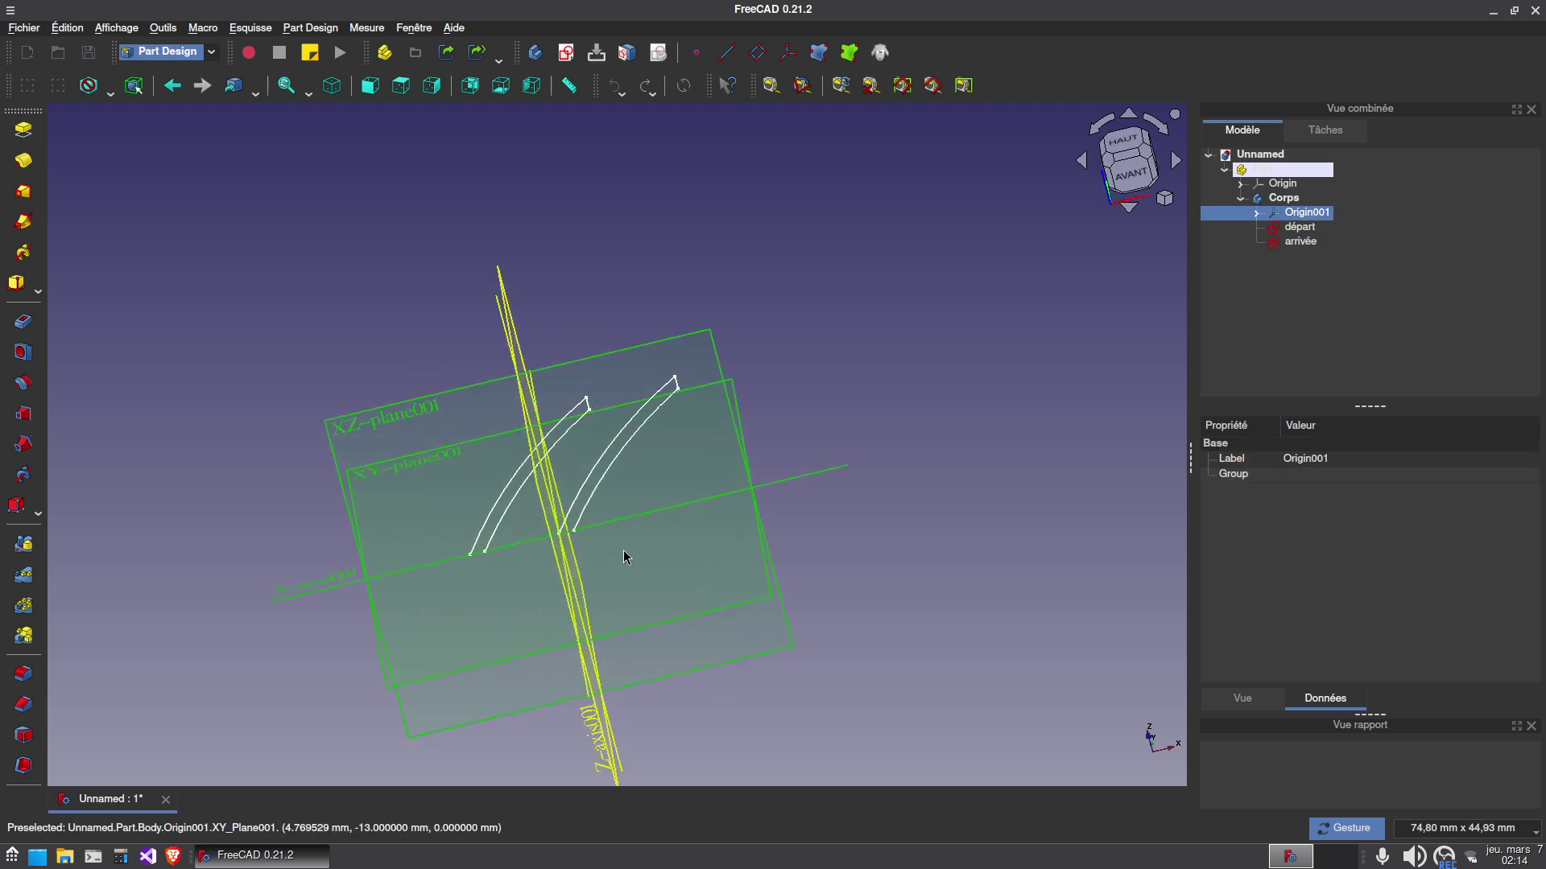
pyautogui.click(1310, 243)
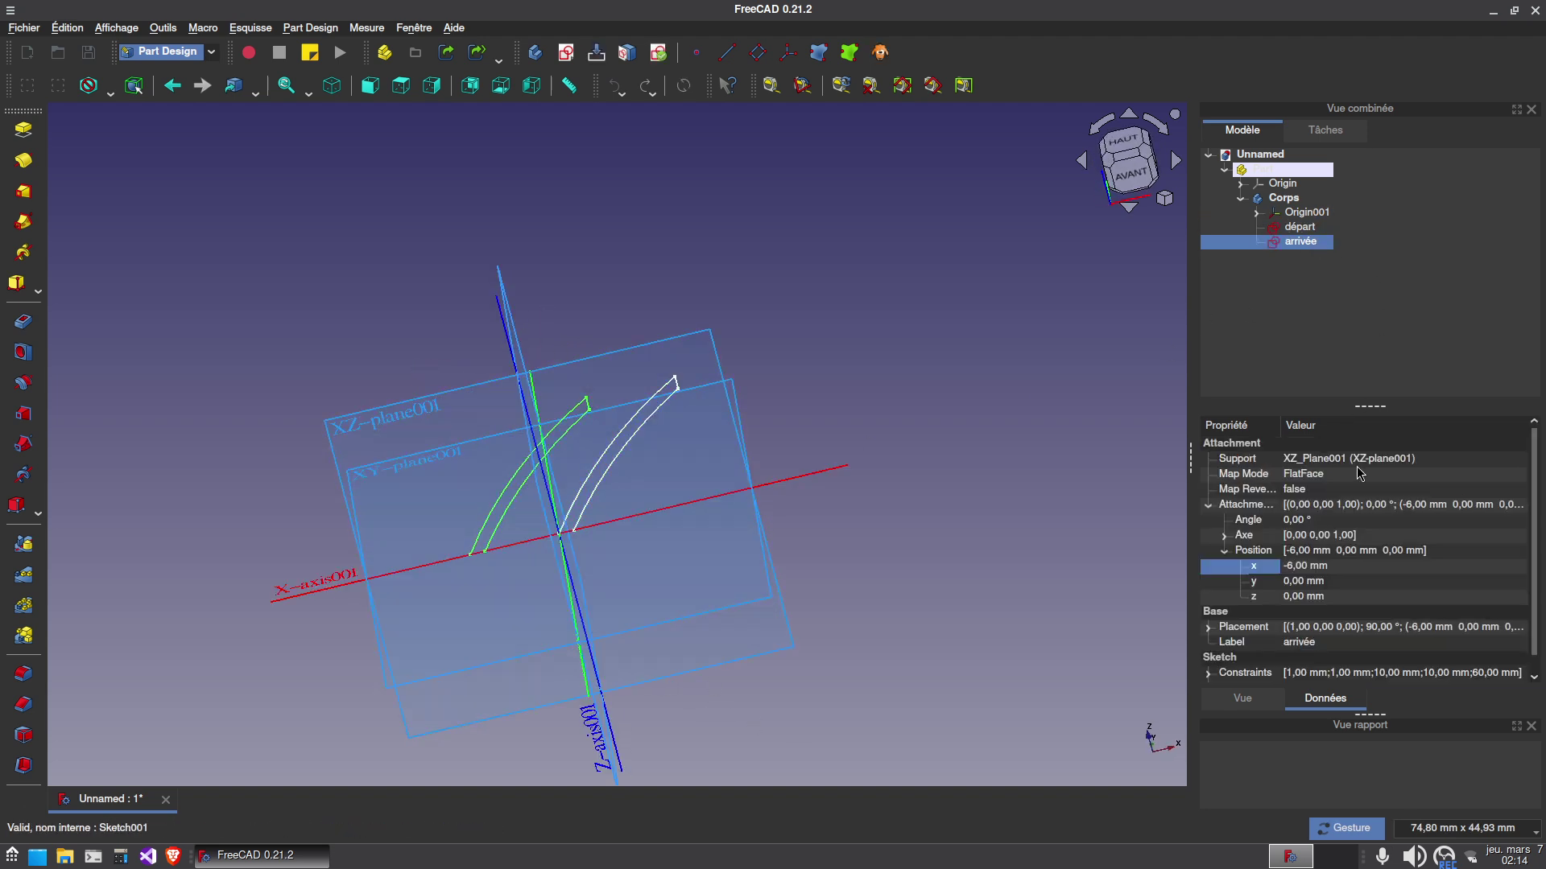
pyautogui.click(1321, 566)
pyautogui.scroll(-4, 1325, 566)
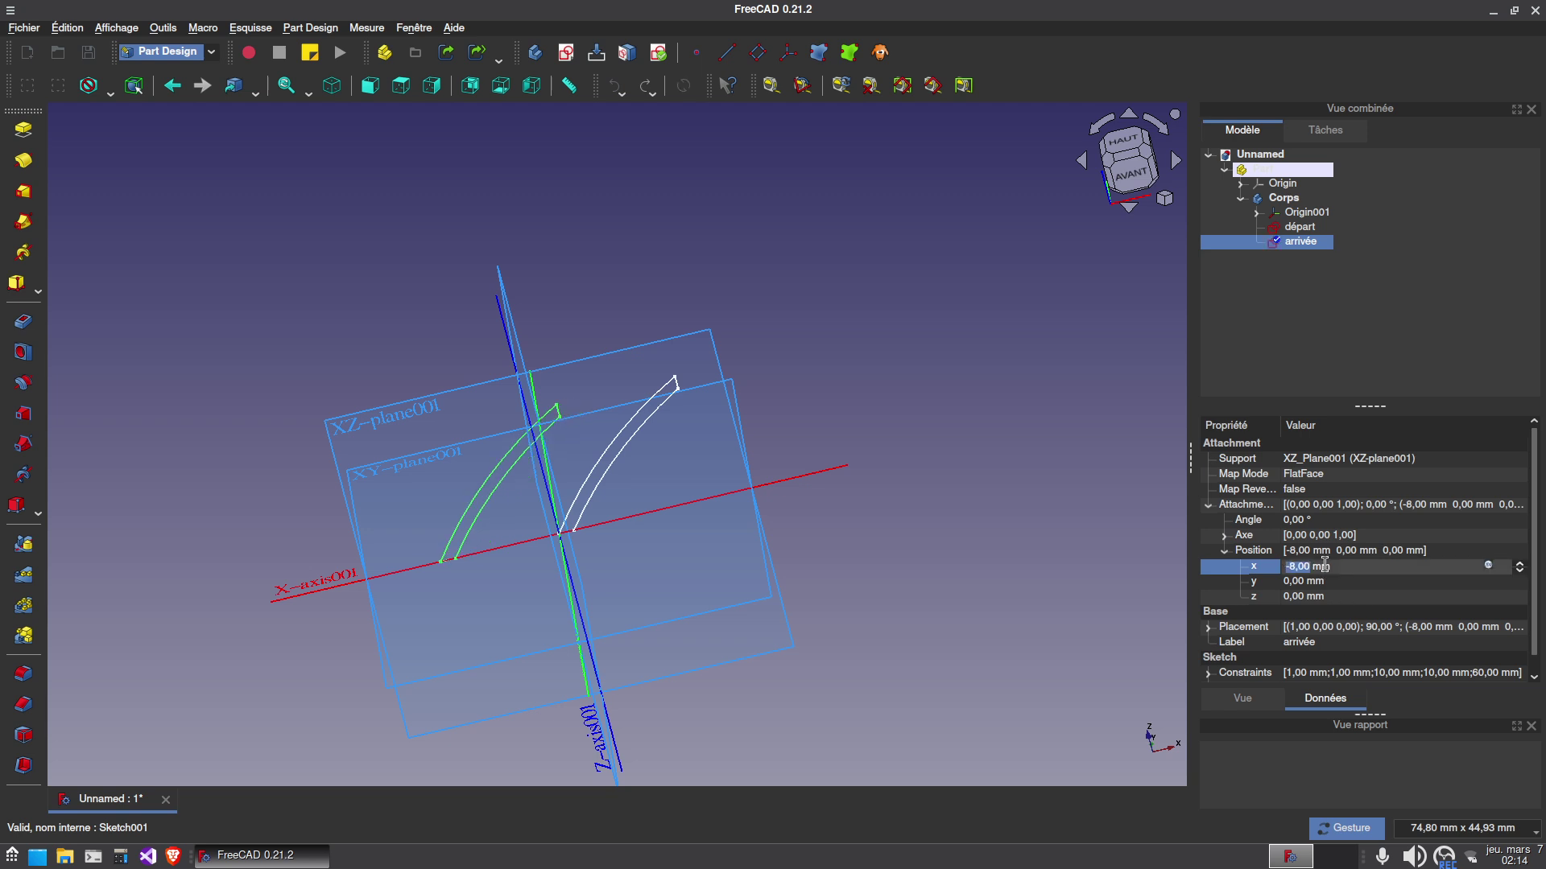
pyautogui.moveTo(652, 650); pyautogui.dragTo(464, 573)
pyautogui.click(762, 312)
pyautogui.moveTo(762, 312); pyautogui.dragTo(837, 338)
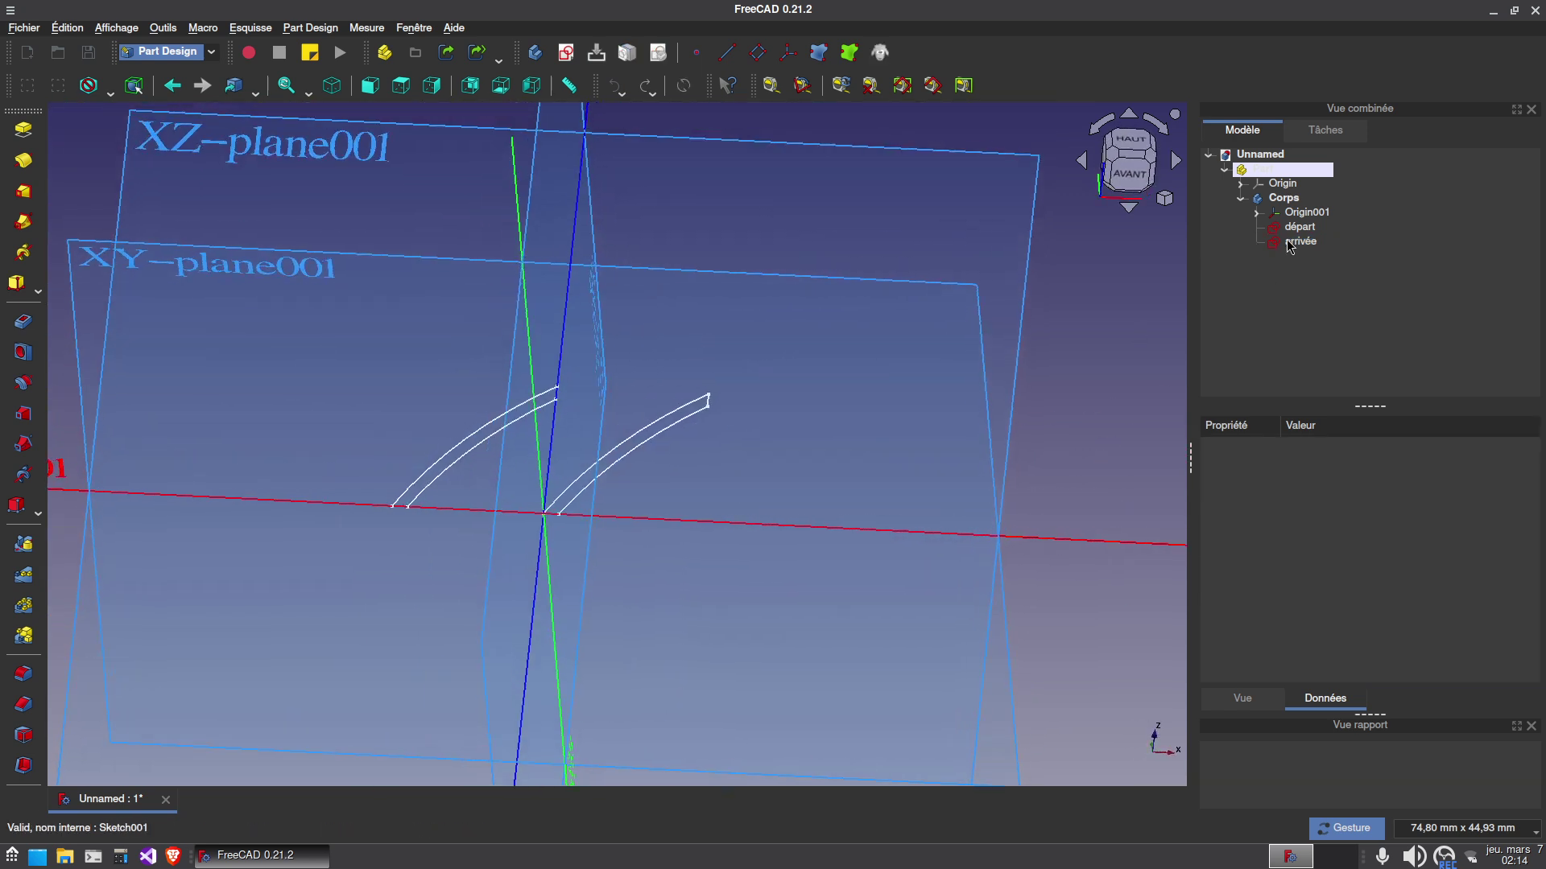
pyautogui.click(1302, 212)
pyautogui.press('space')
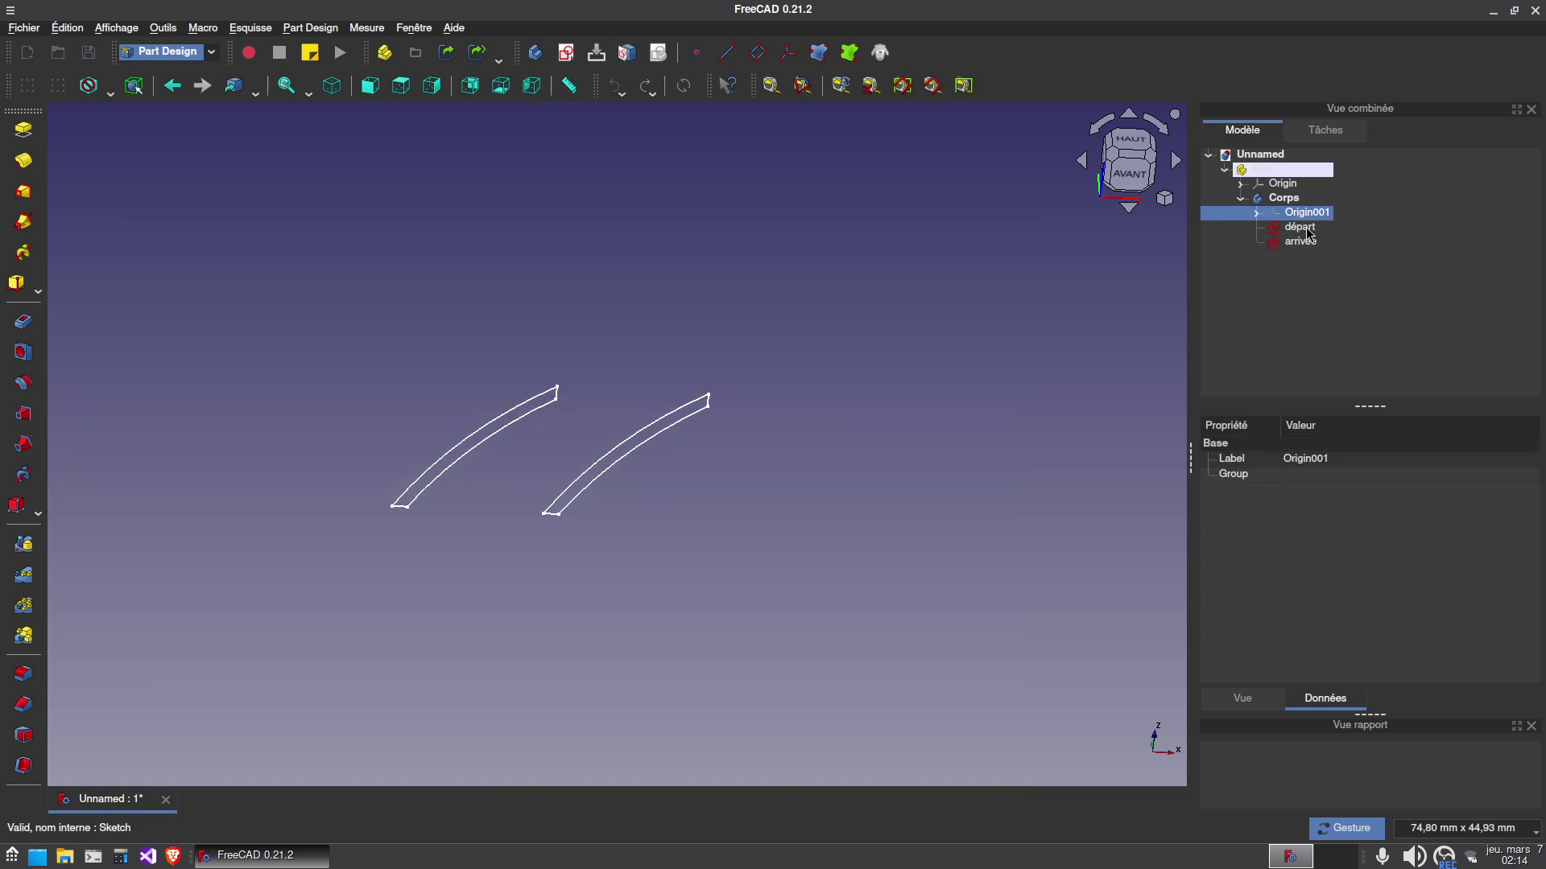
# Duplicate the départ sketch again, excluding XZ-plane001 from the duplicated objects.
pyautogui.click(1308, 231)
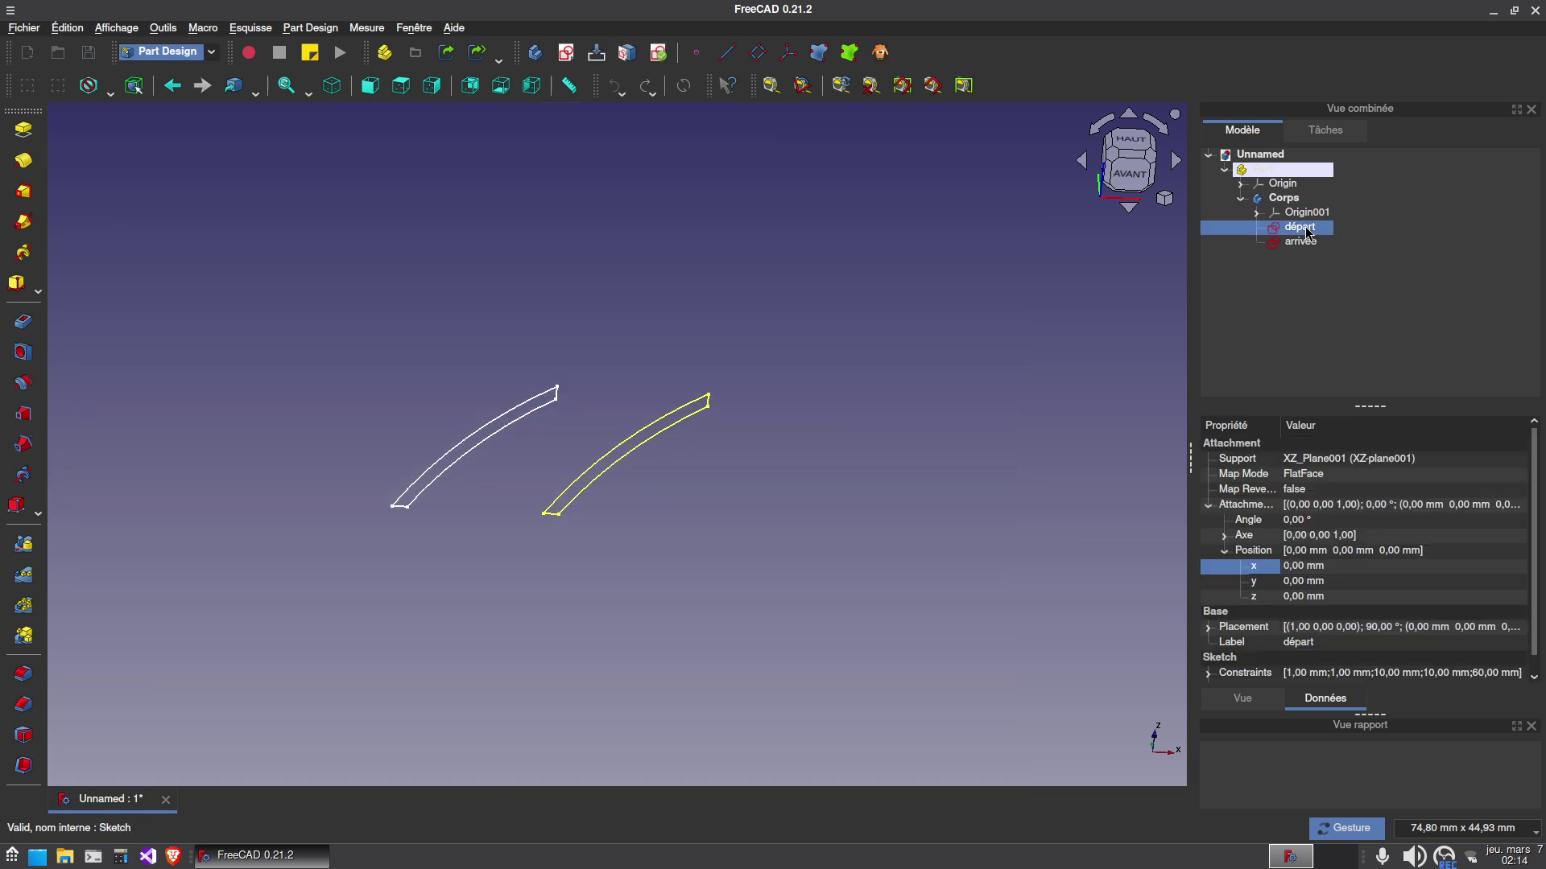
pyautogui.click(67, 27)
pyautogui.click(105, 142)
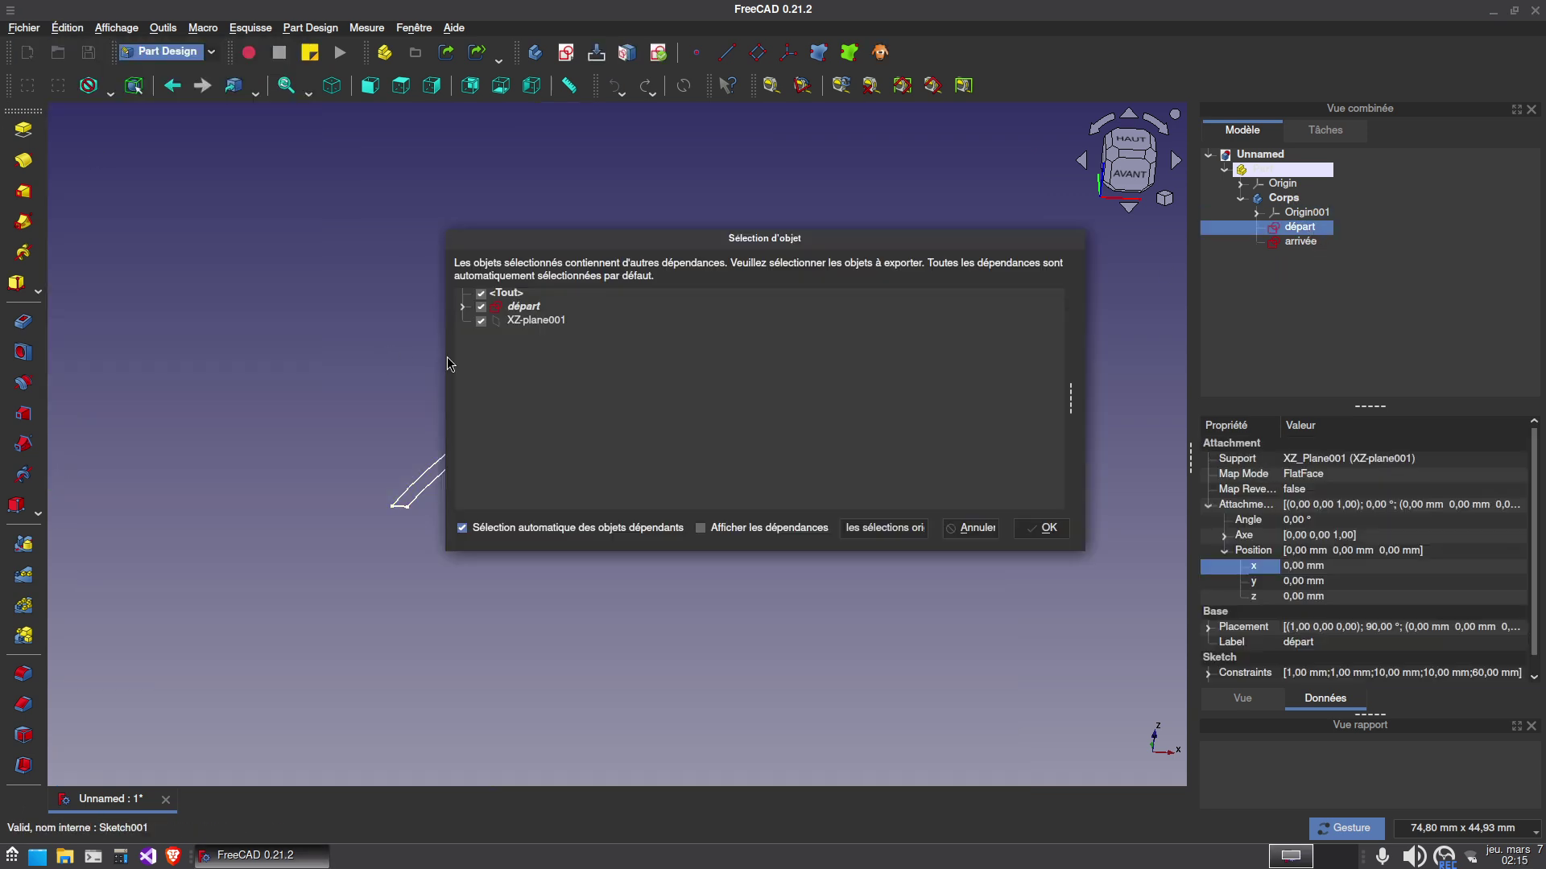
pyautogui.click(486, 325)
pyautogui.click(1043, 528)
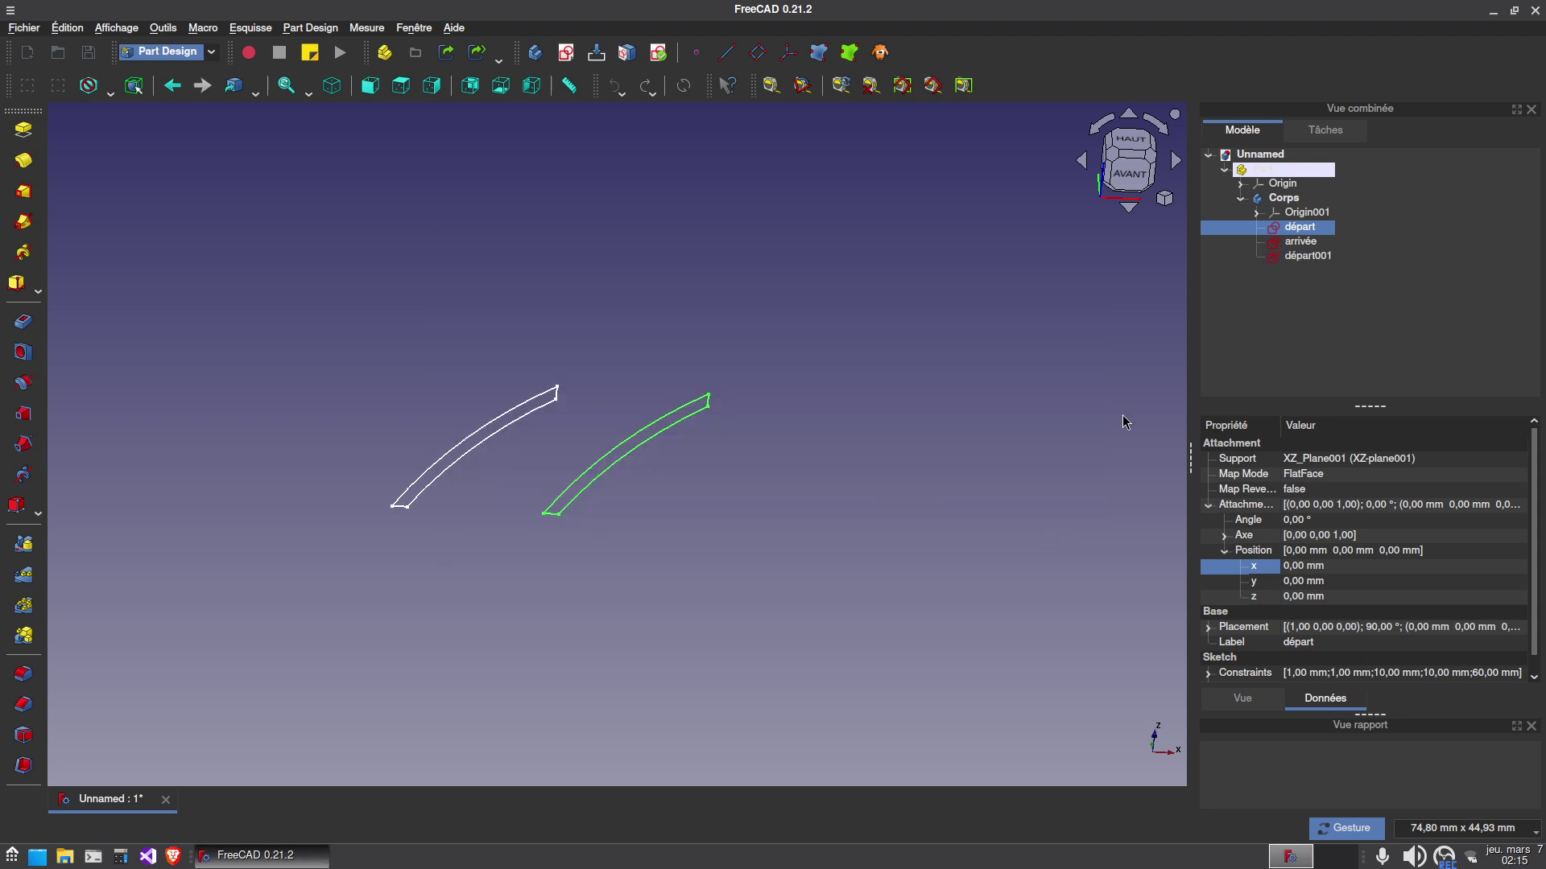
# Rename the new copy of départ as point de passage 1.
pyautogui.click(1301, 257)
pyautogui.press('F2')
pyautogui.write('poi')
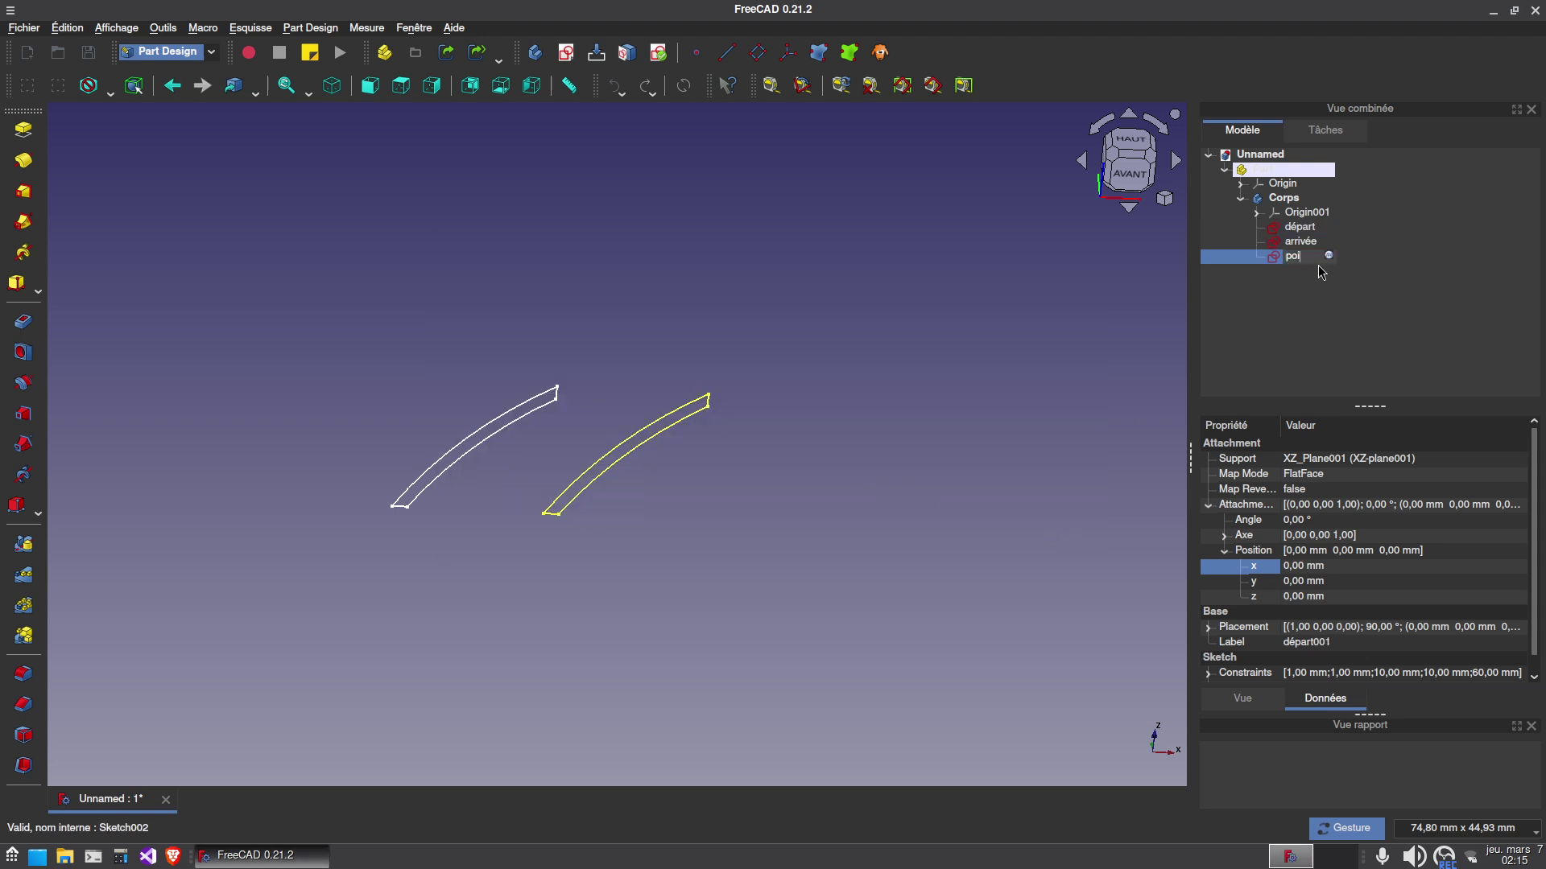
pyautogui.write('nt de passage 1')
pyautogui.press('Return')
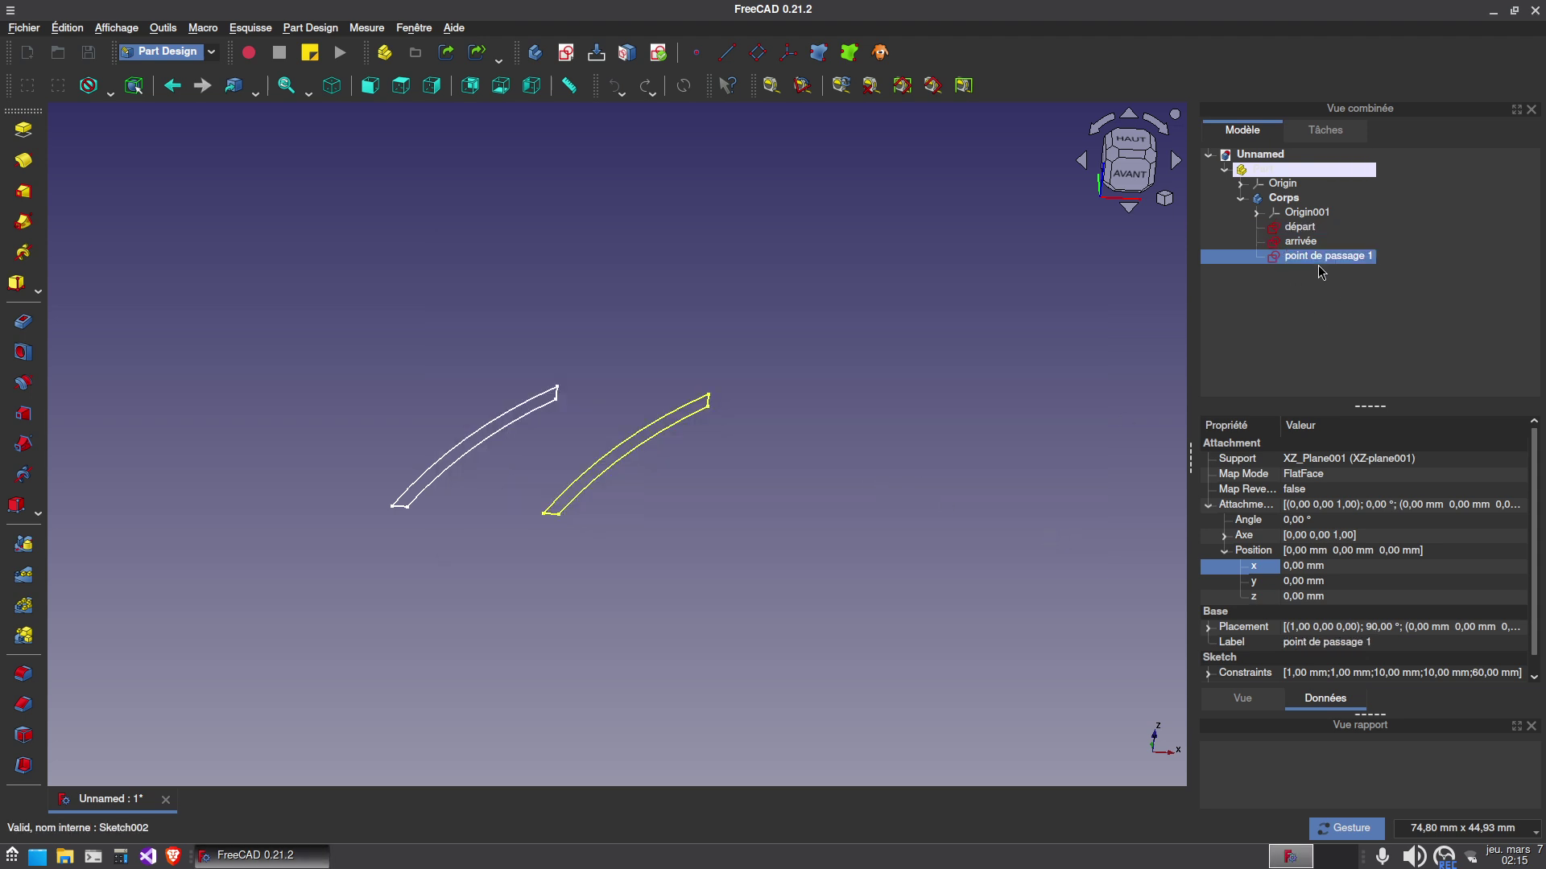
# Set the attachment offset of point de passage 1 to -15 mm in z and 5 mm in x.
pyautogui.press('2')
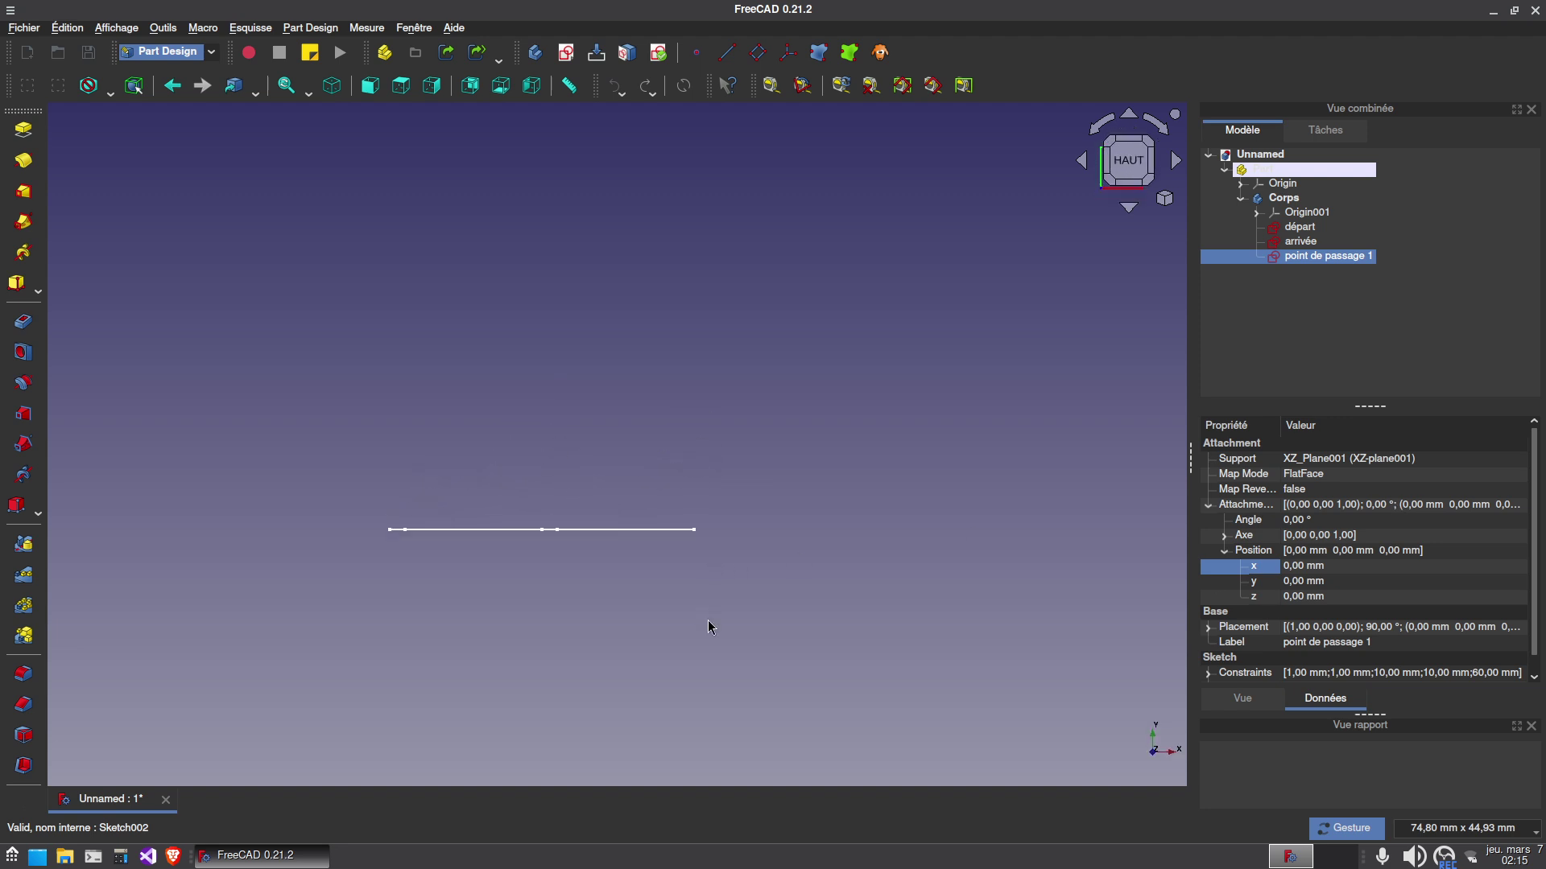
pyautogui.click(1311, 600)
pyautogui.scroll(-5, 1311, 597)
pyautogui.scroll(-9, 1311, 597)
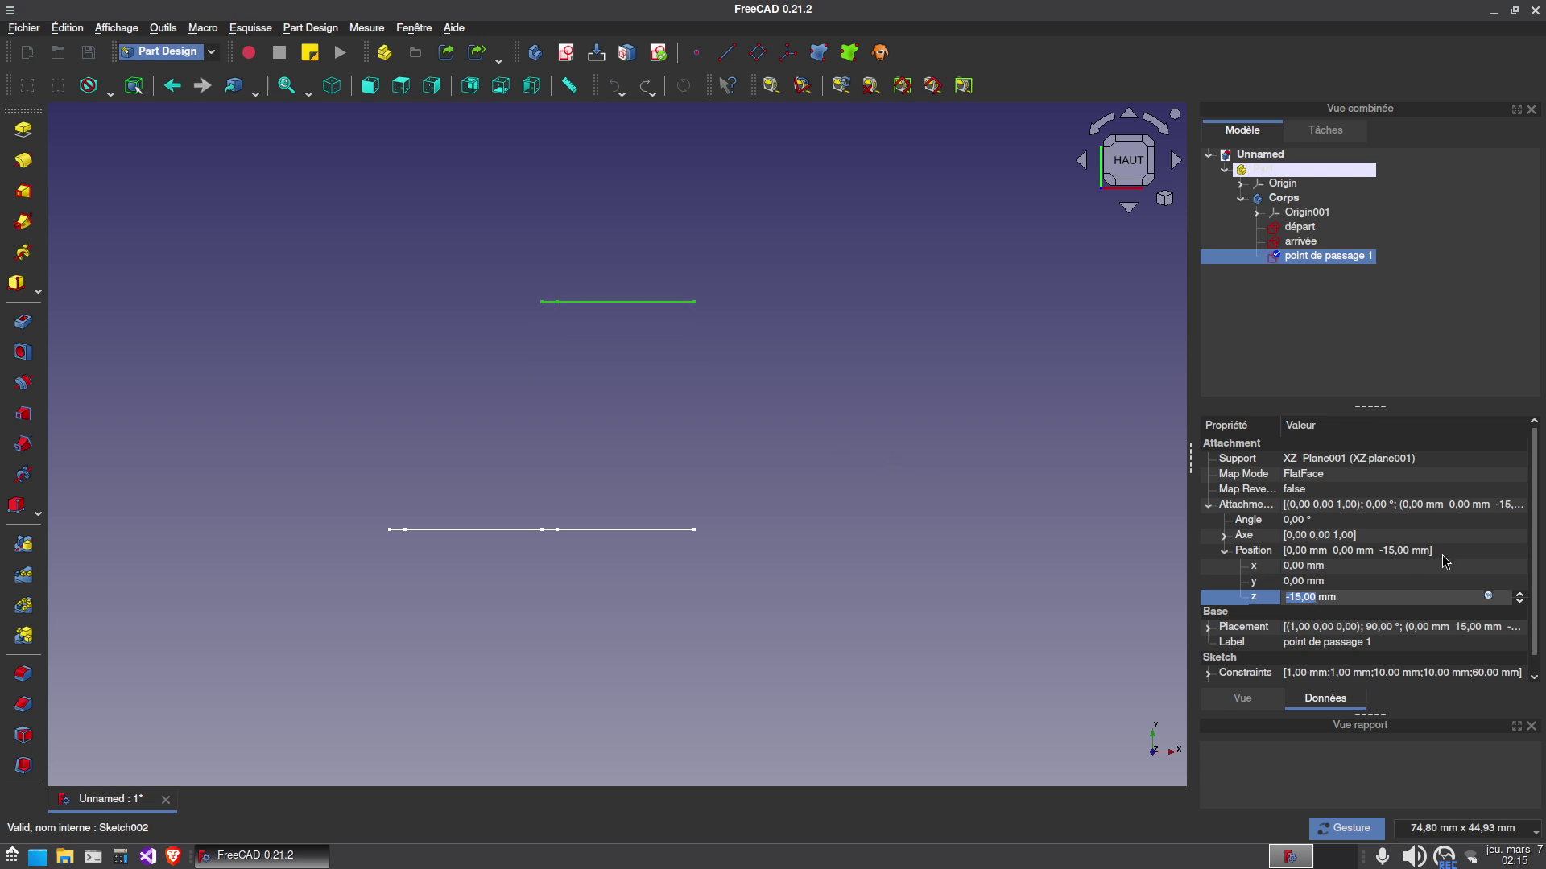
pyautogui.click(1326, 566)
pyautogui.scroll(3, 1326, 566)
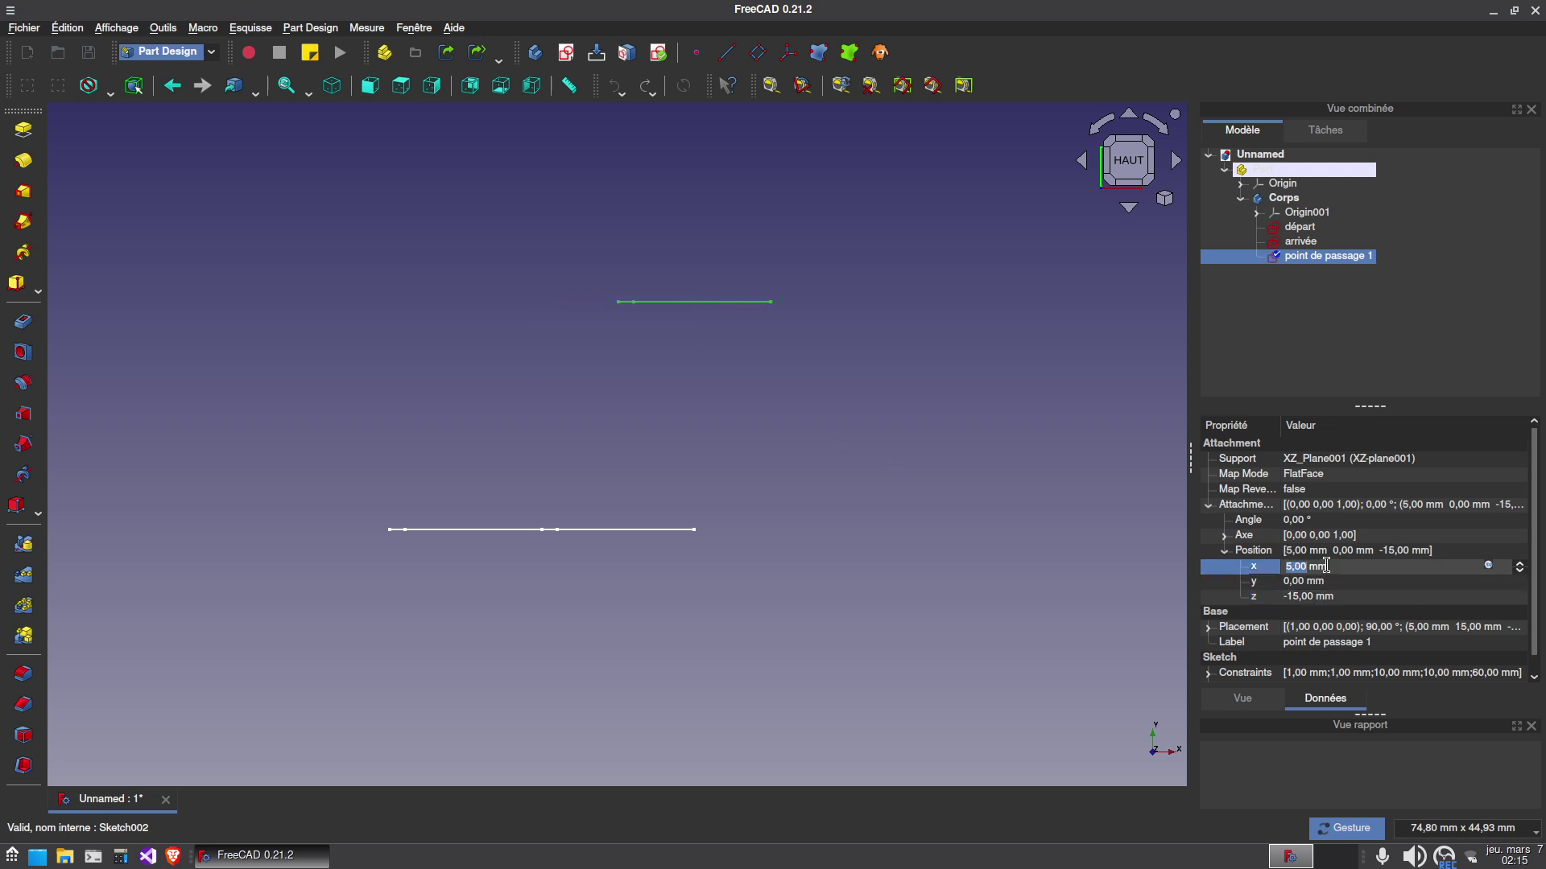
# Edit the point de passage 1 sketch, set its overall width to 20 mm and close it.
pyautogui.moveTo(596, 622); pyautogui.dragTo(597, 582)
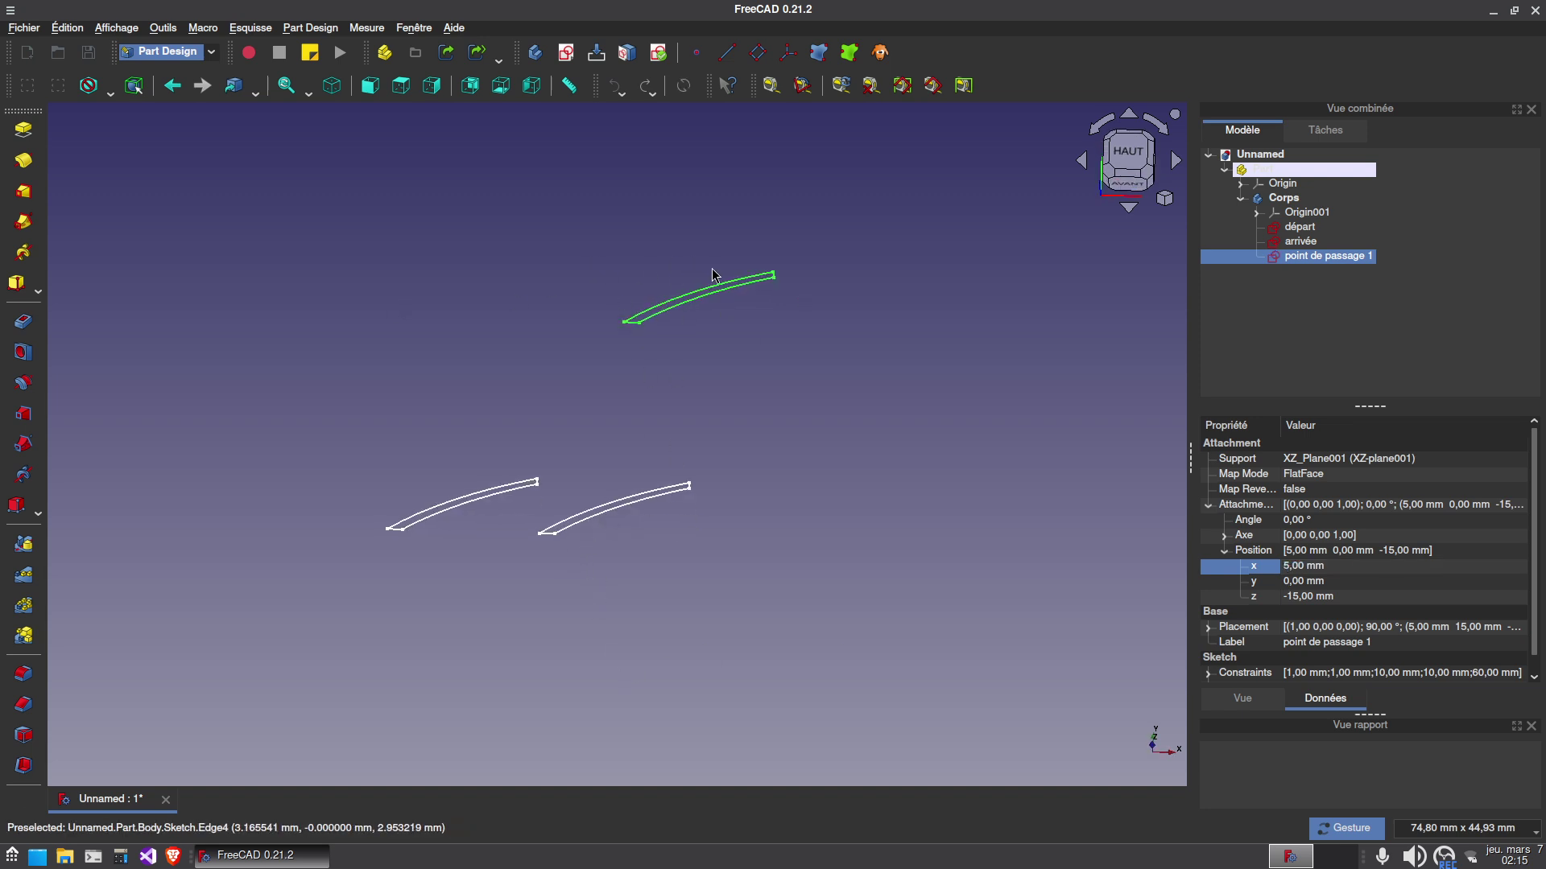
pyautogui.moveTo(764, 443); pyautogui.dragTo(738, 371)
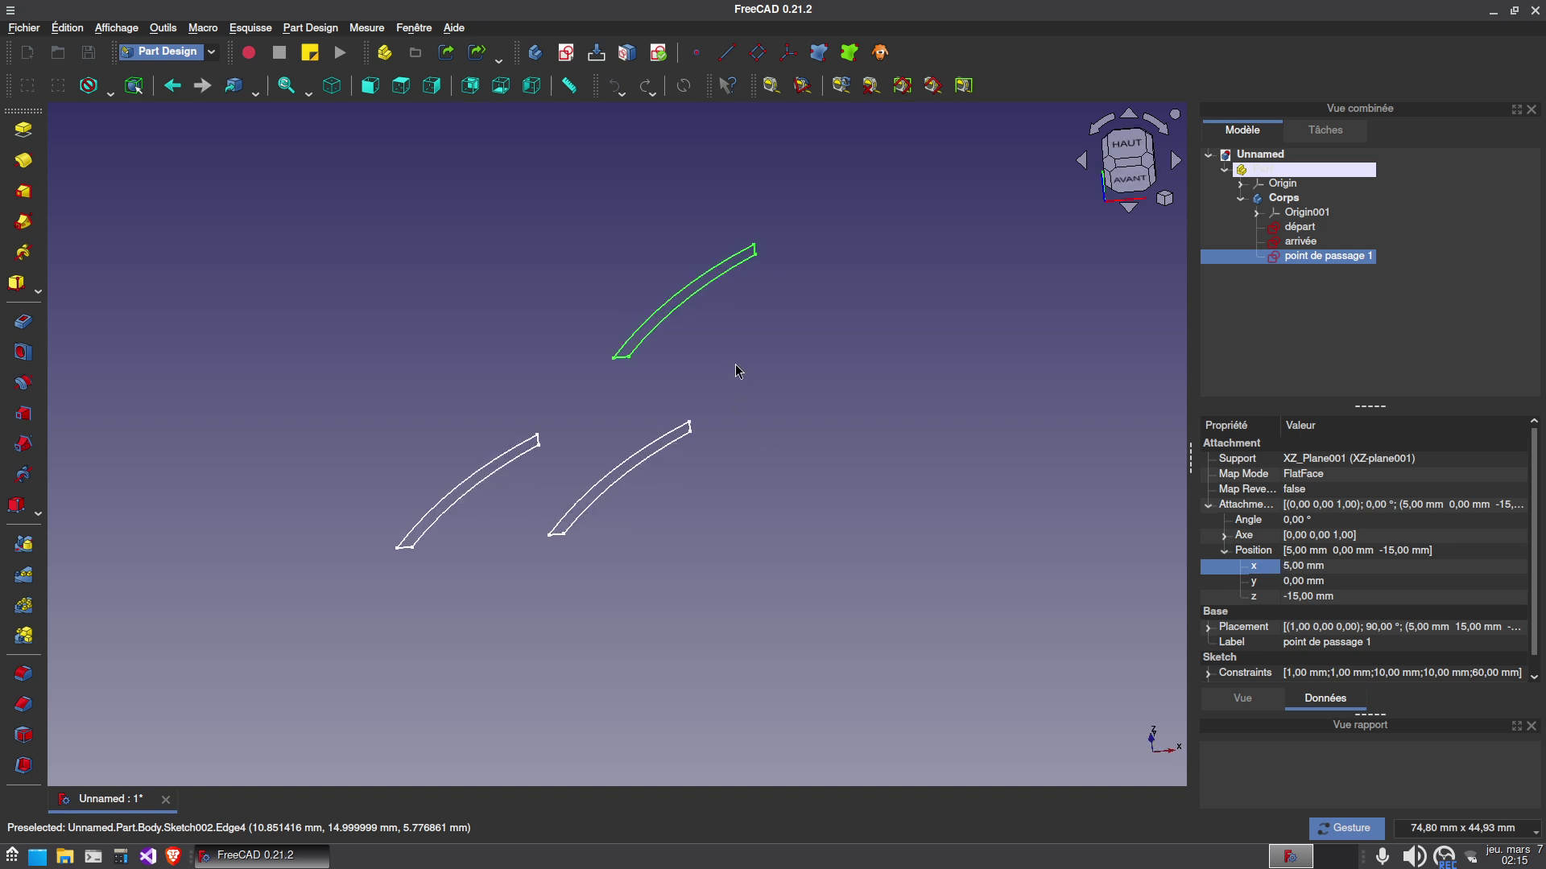
pyautogui.doubleClick(1310, 256)
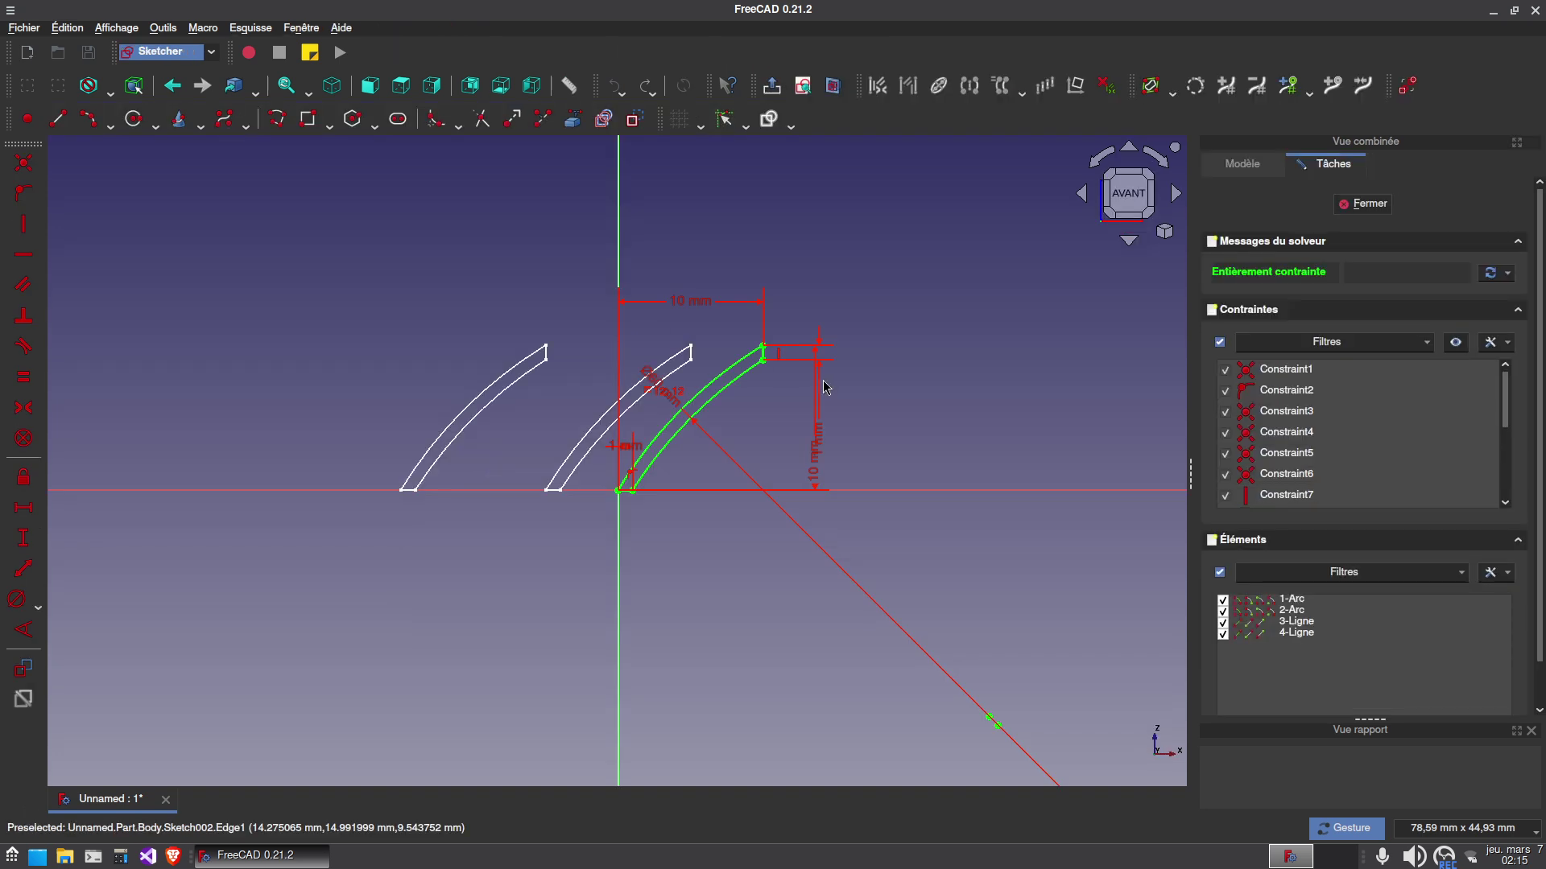
pyautogui.doubleClick(693, 307)
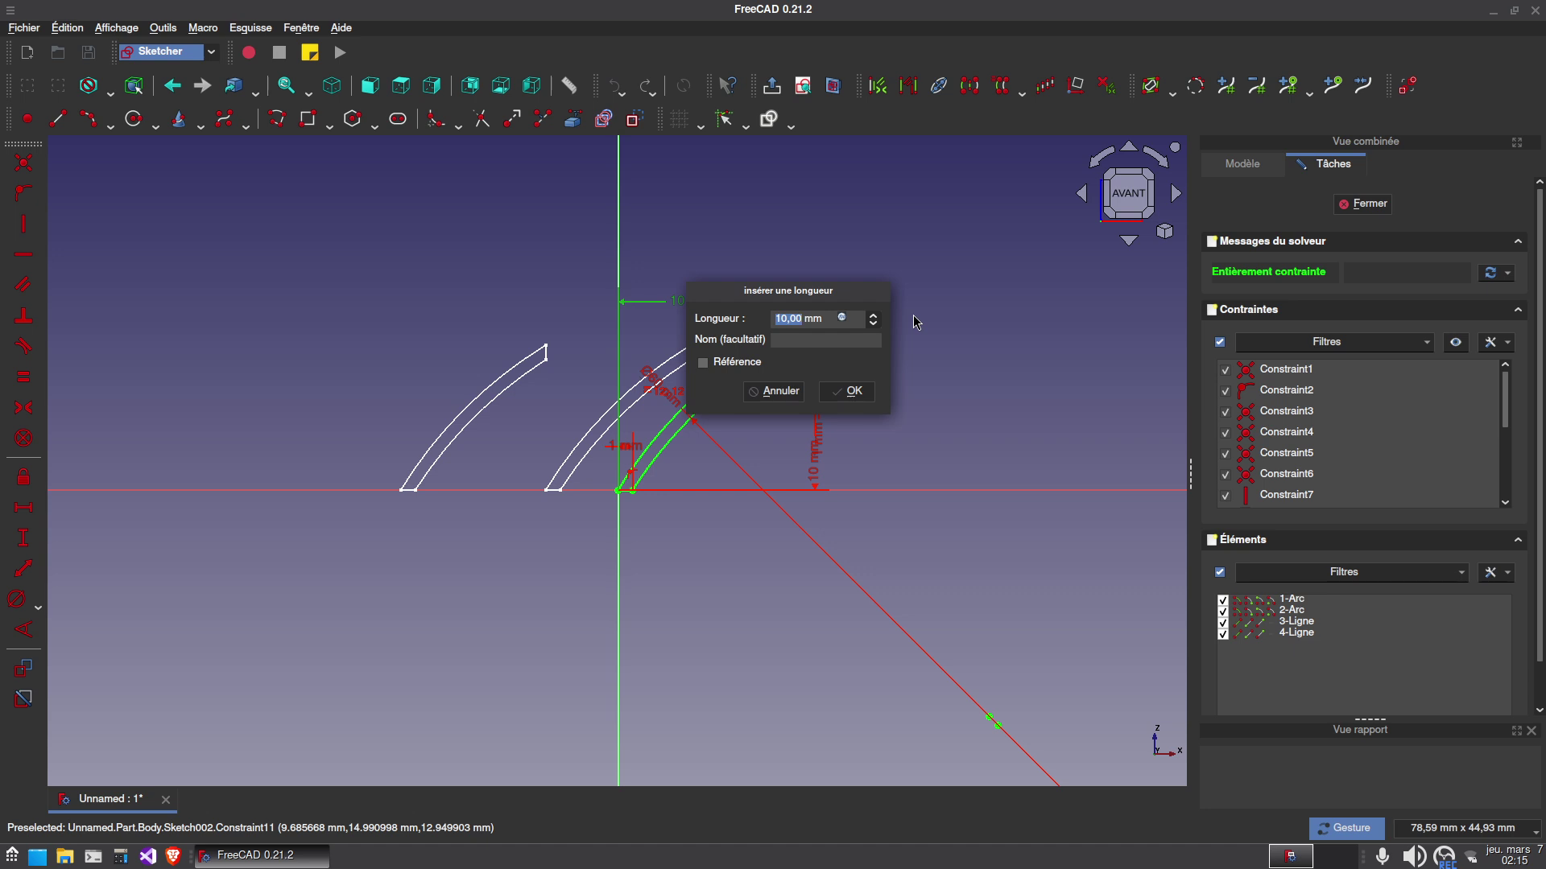
pyautogui.write('20')
pyautogui.press('Return')
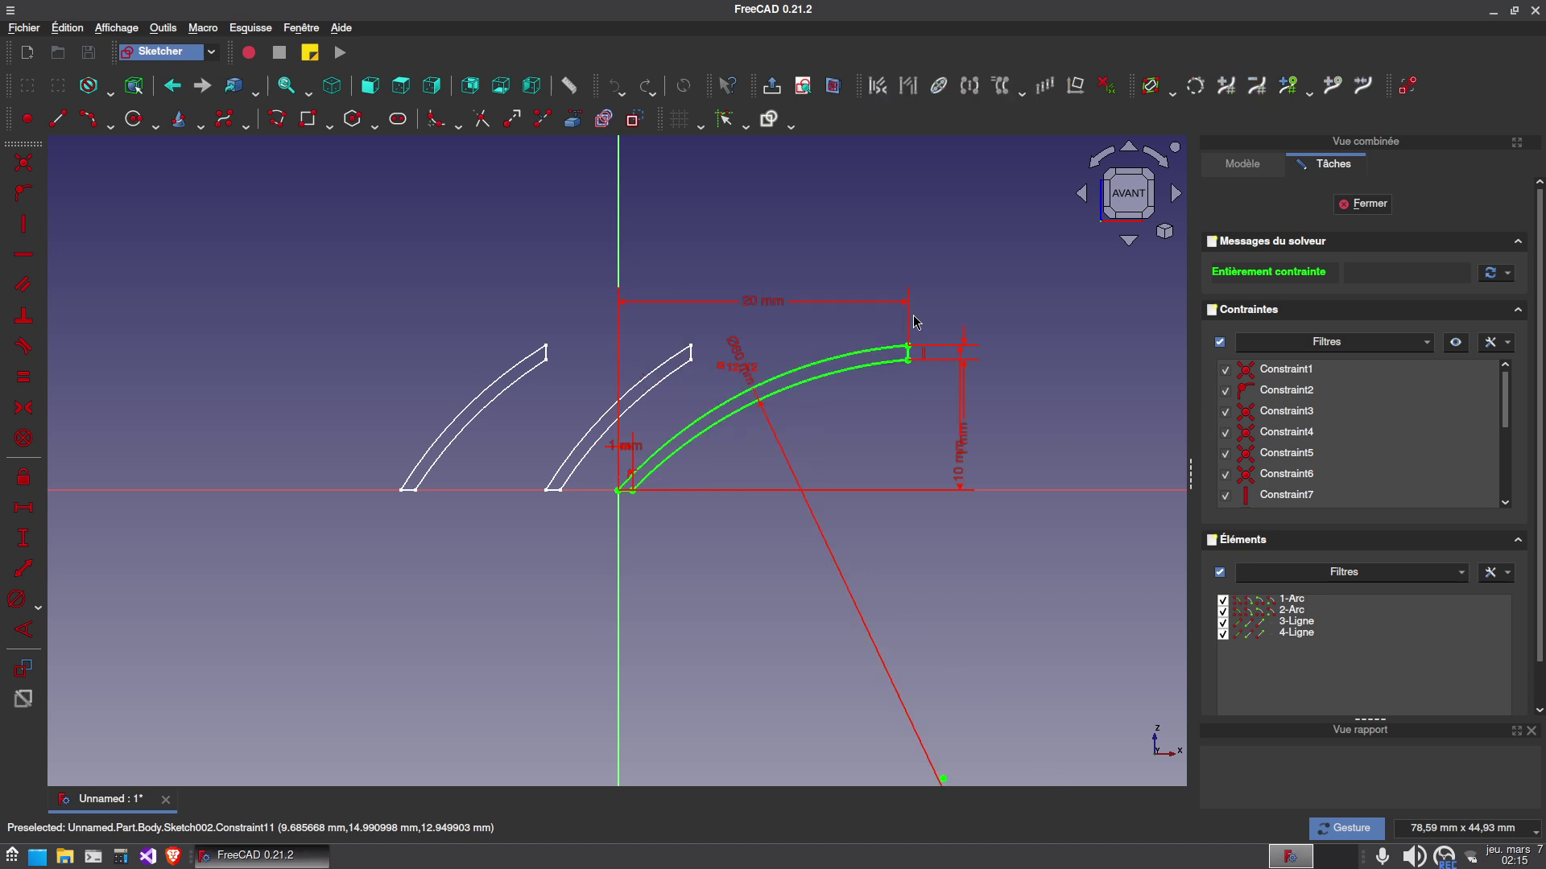
pyautogui.click(1364, 204)
# Duplicate the point de passage 1 sketch without its XZ-plane001 dependency.
pyautogui.moveTo(714, 575)
pyautogui.mouseDown()
pyautogui.moveTo(703, 549)
pyautogui.moveTo(738, 587)
pyautogui.moveTo(724, 588)
pyautogui.mouseUp()
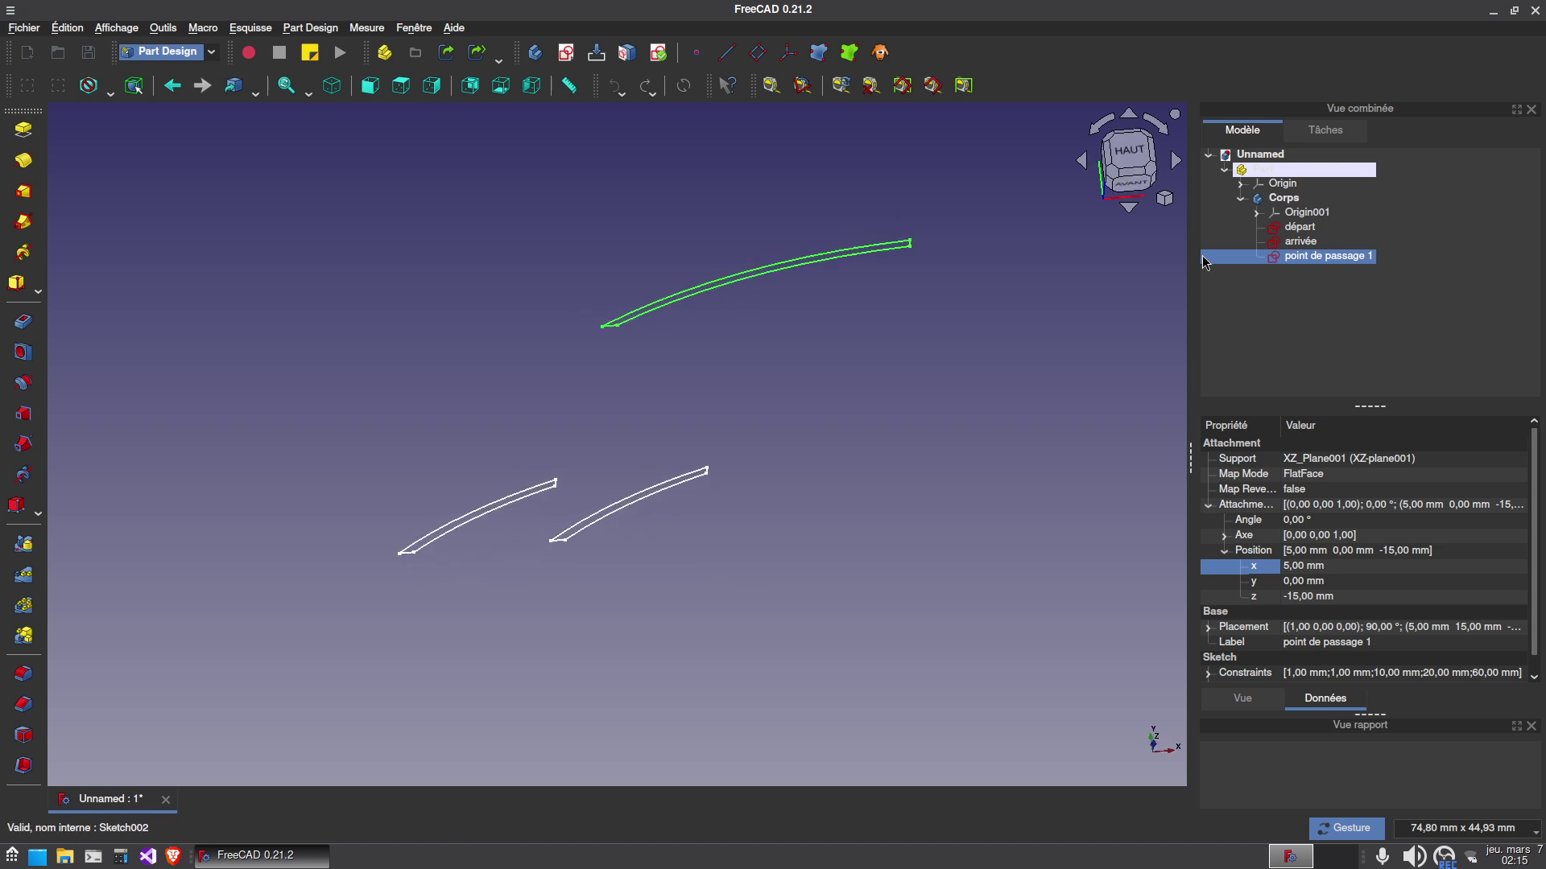
pyautogui.click(67, 28)
pyautogui.click(129, 142)
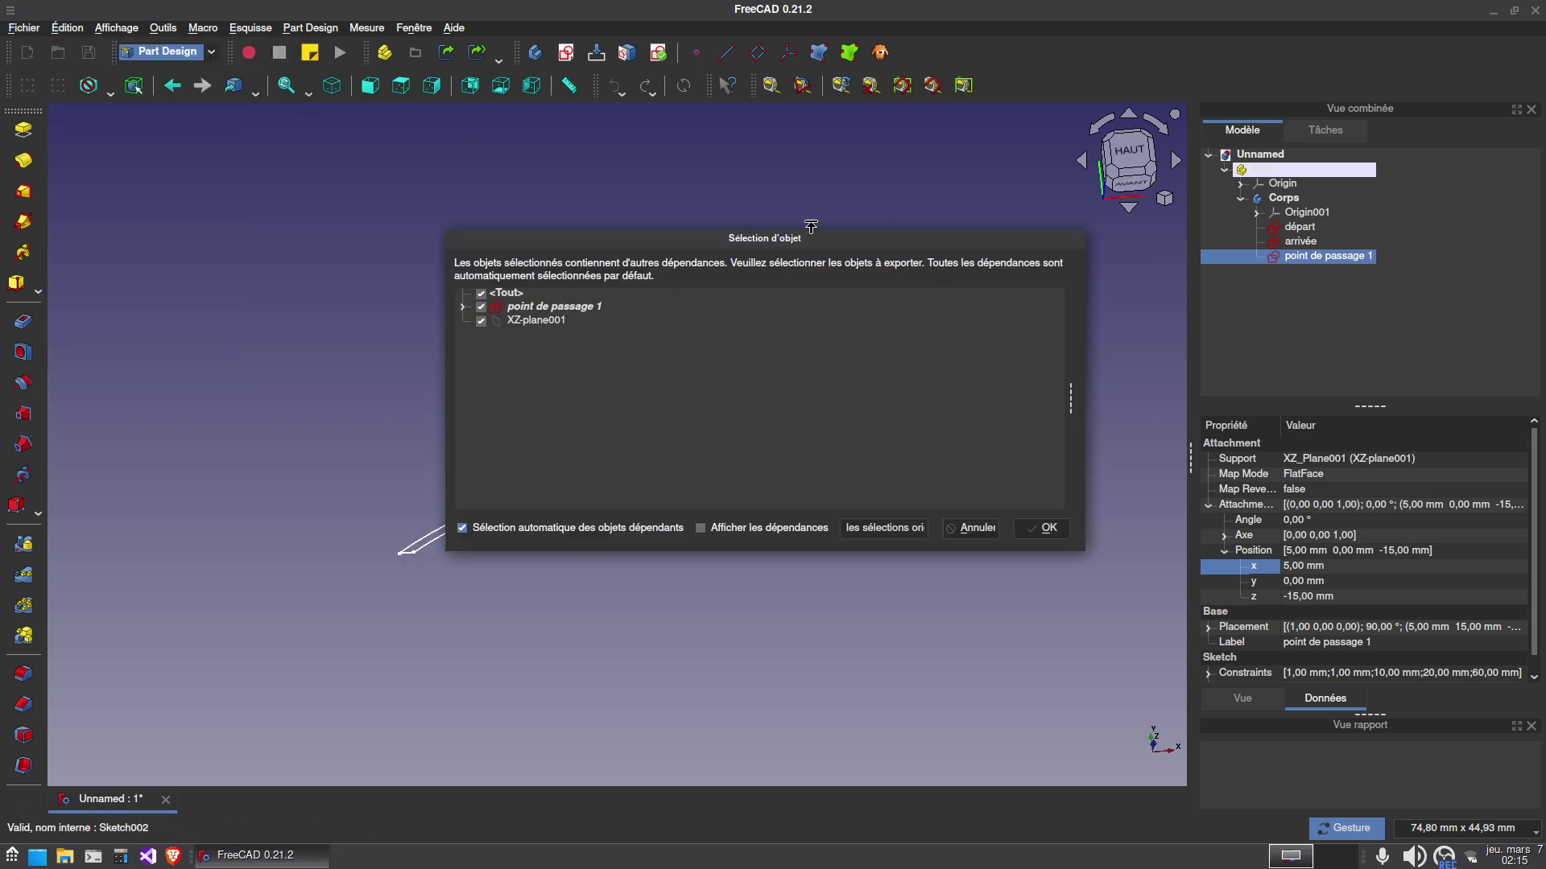
pyautogui.click(481, 322)
pyautogui.click(1043, 527)
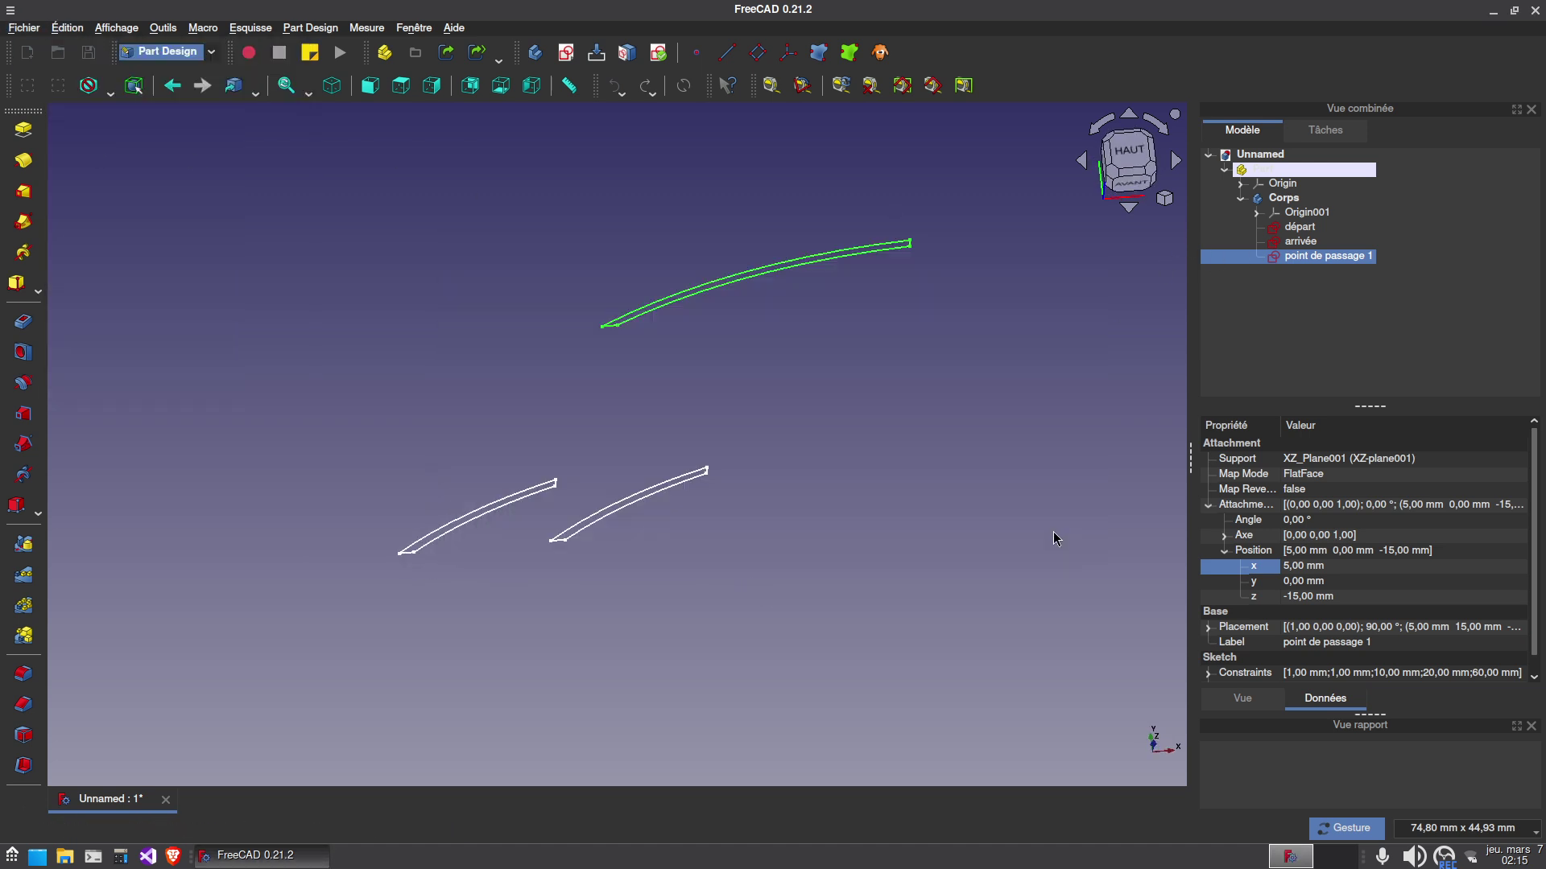
# Rename the copy of point de passage 1 as point de passage 2.
pyautogui.click(1353, 271)
pyautogui.press('F2')
pyautogui.press('End')
pyautogui.press('BackSpace')
pyautogui.press('BackSpace')
pyautogui.press('BackSpace')
pyautogui.press('BackSpace')
pyautogui.write('2')
pyautogui.press('Return')
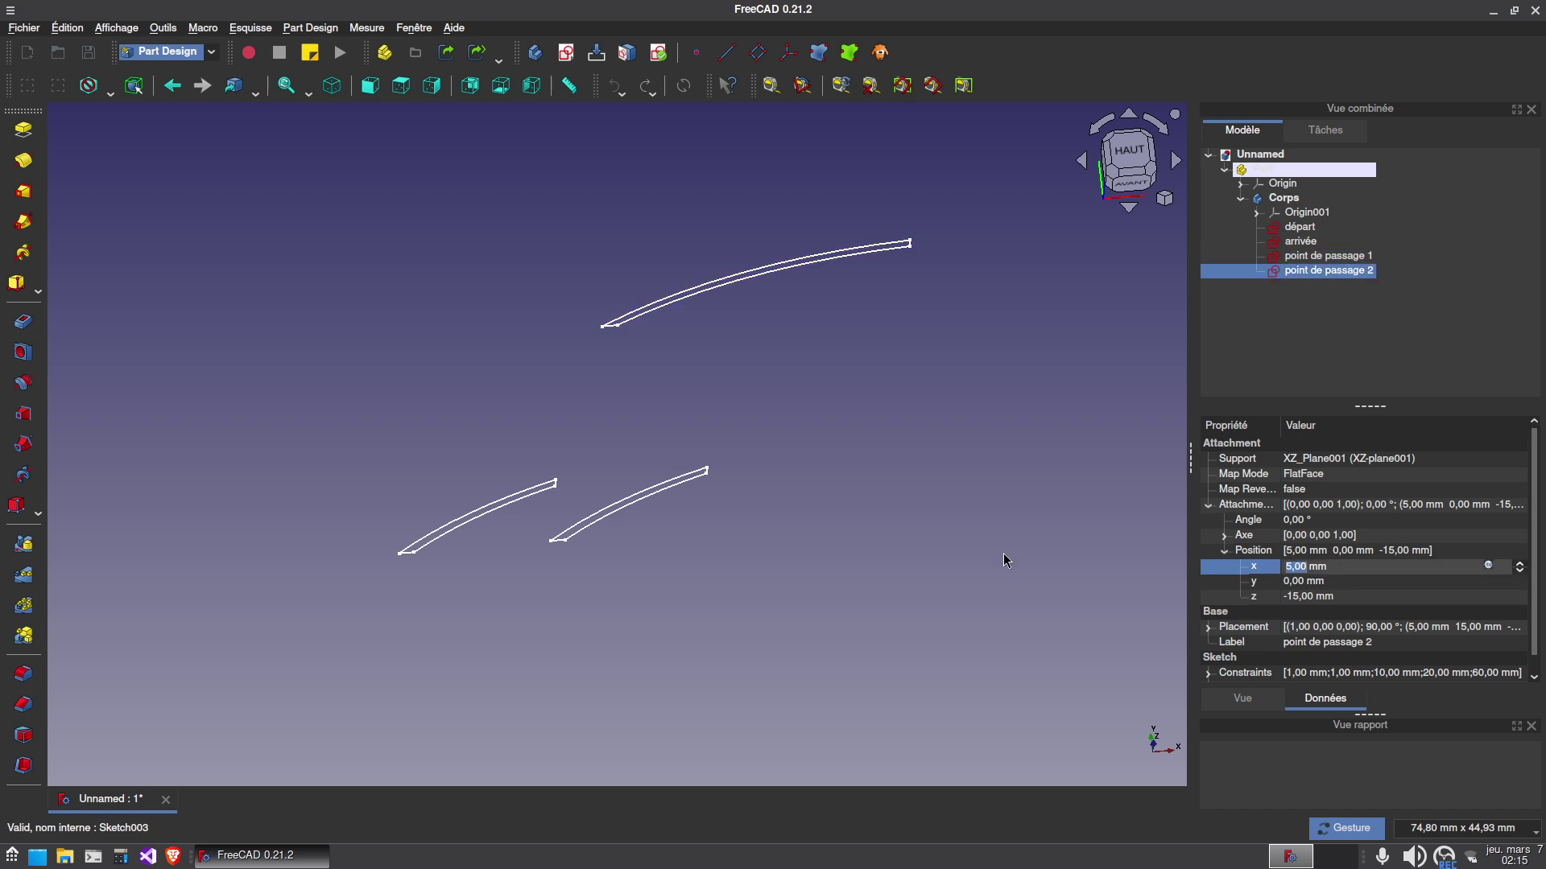
# Show Origin001 and set point de passage 2's x attachment offset to about -25 mm, placing it opposite point de passage 1 across the Y axis.
pyautogui.click(709, 554)
pyautogui.press('2')
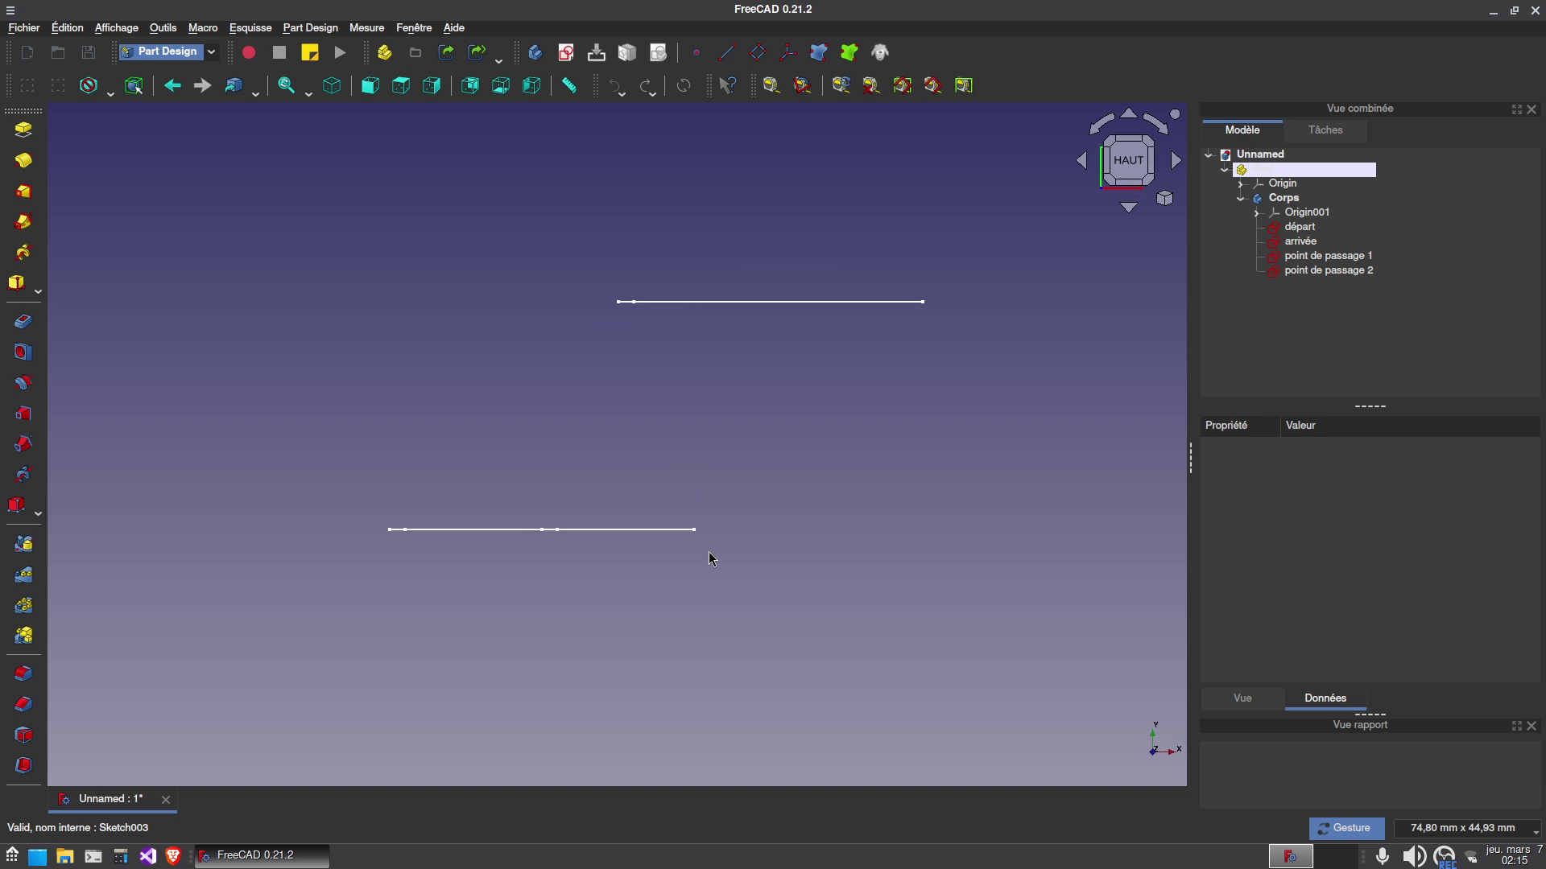
pyautogui.click(1304, 214)
pyautogui.press('space')
pyautogui.click(995, 425)
pyautogui.moveTo(635, 480)
pyautogui.mouseDown()
pyautogui.moveTo(620, 487)
pyautogui.moveTo(1135, 345)
pyautogui.mouseUp()
pyautogui.click(1321, 271)
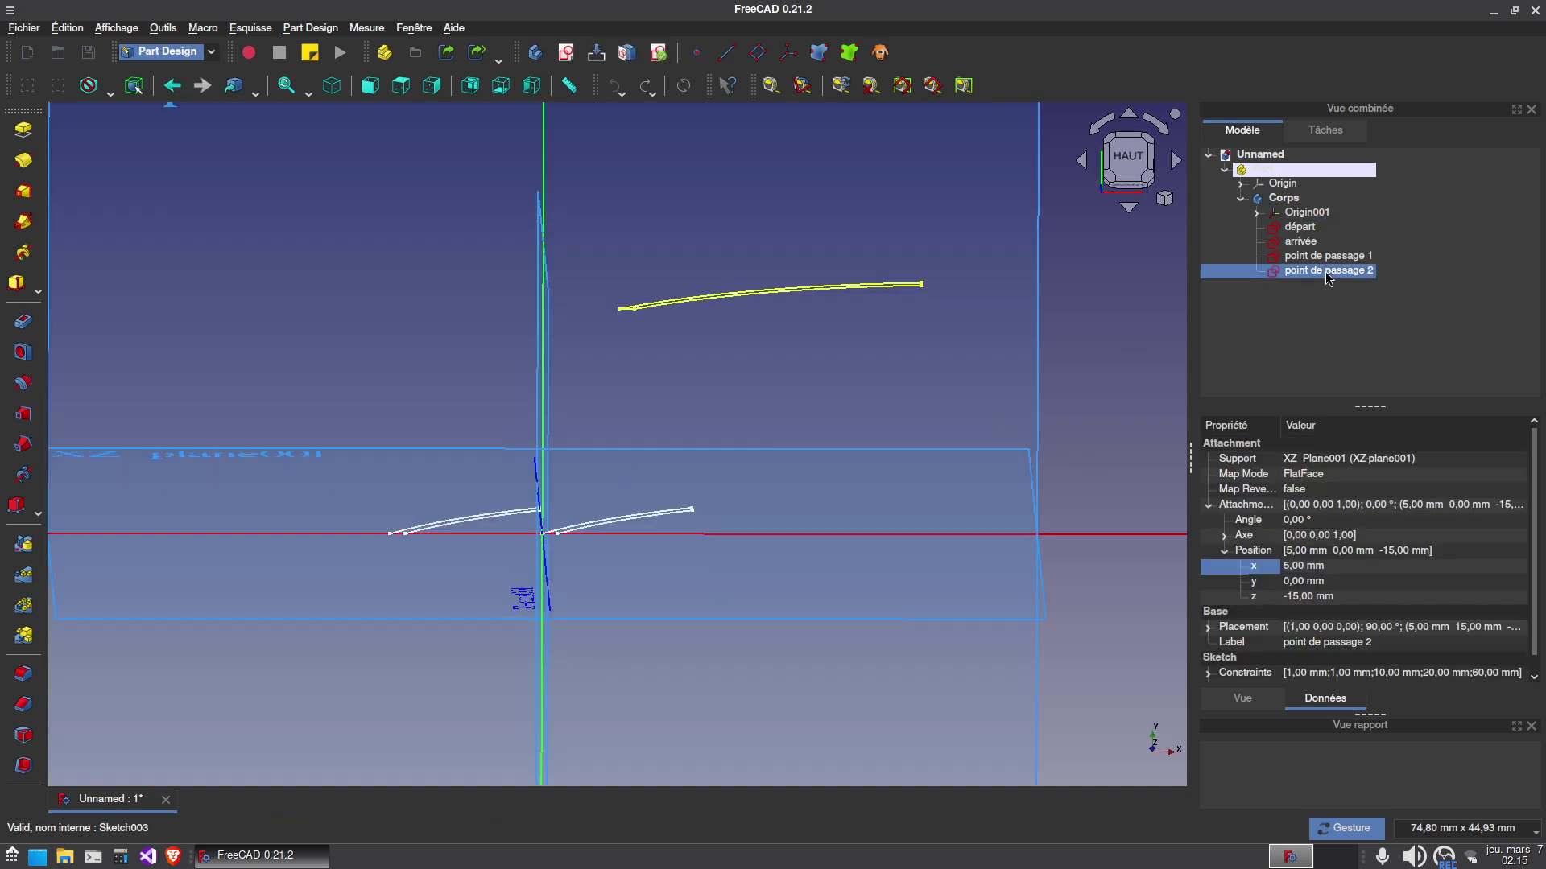
pyautogui.click(1334, 568)
pyautogui.scroll(-2, 1332, 566)
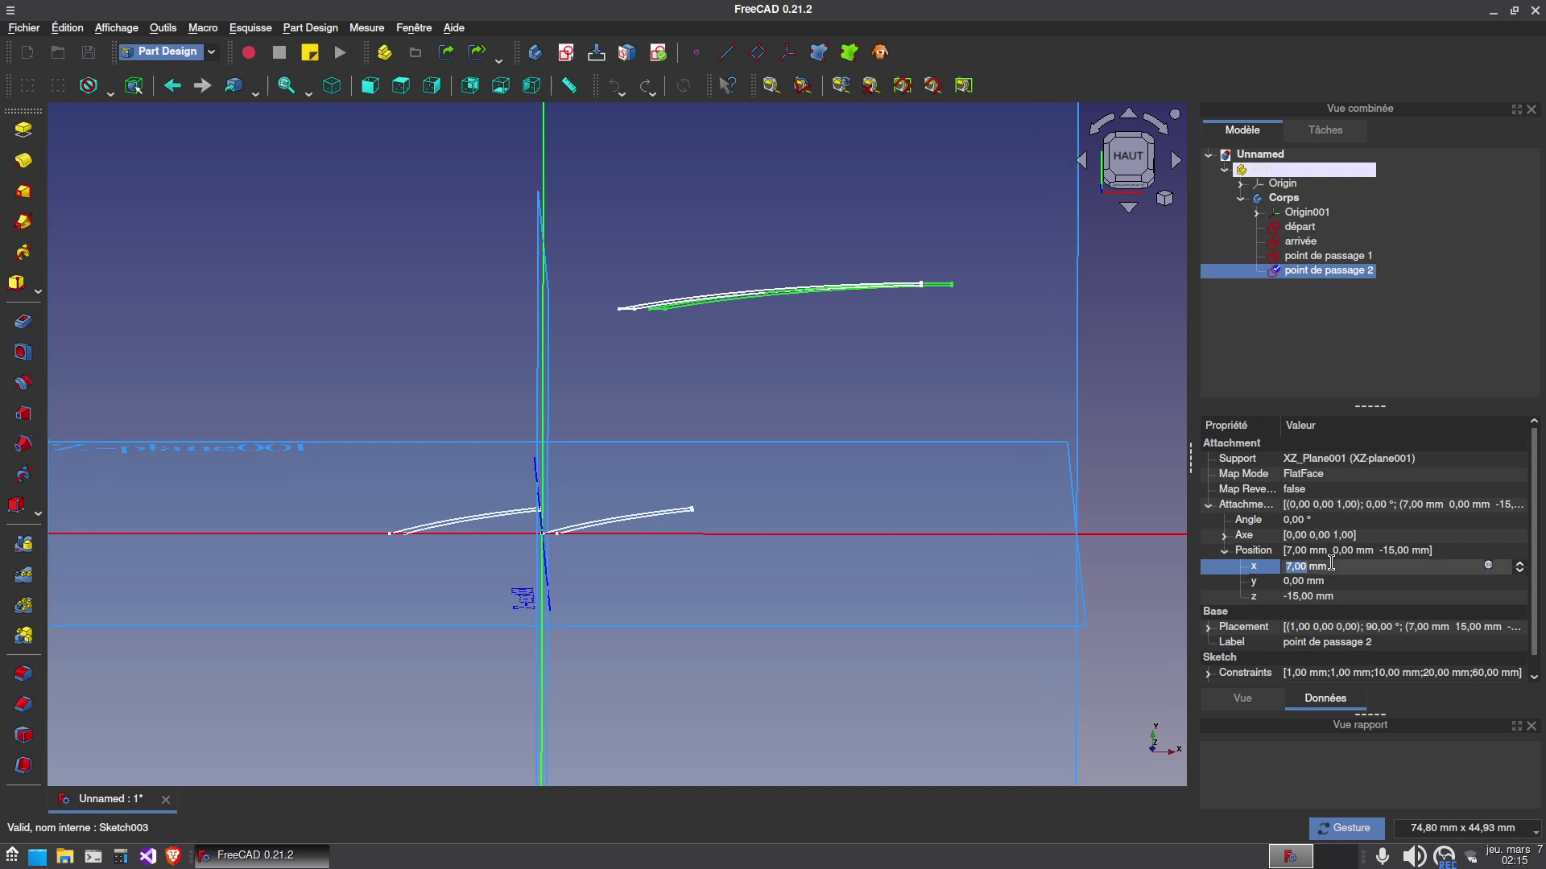
pyautogui.scroll(-20, 1330, 563)
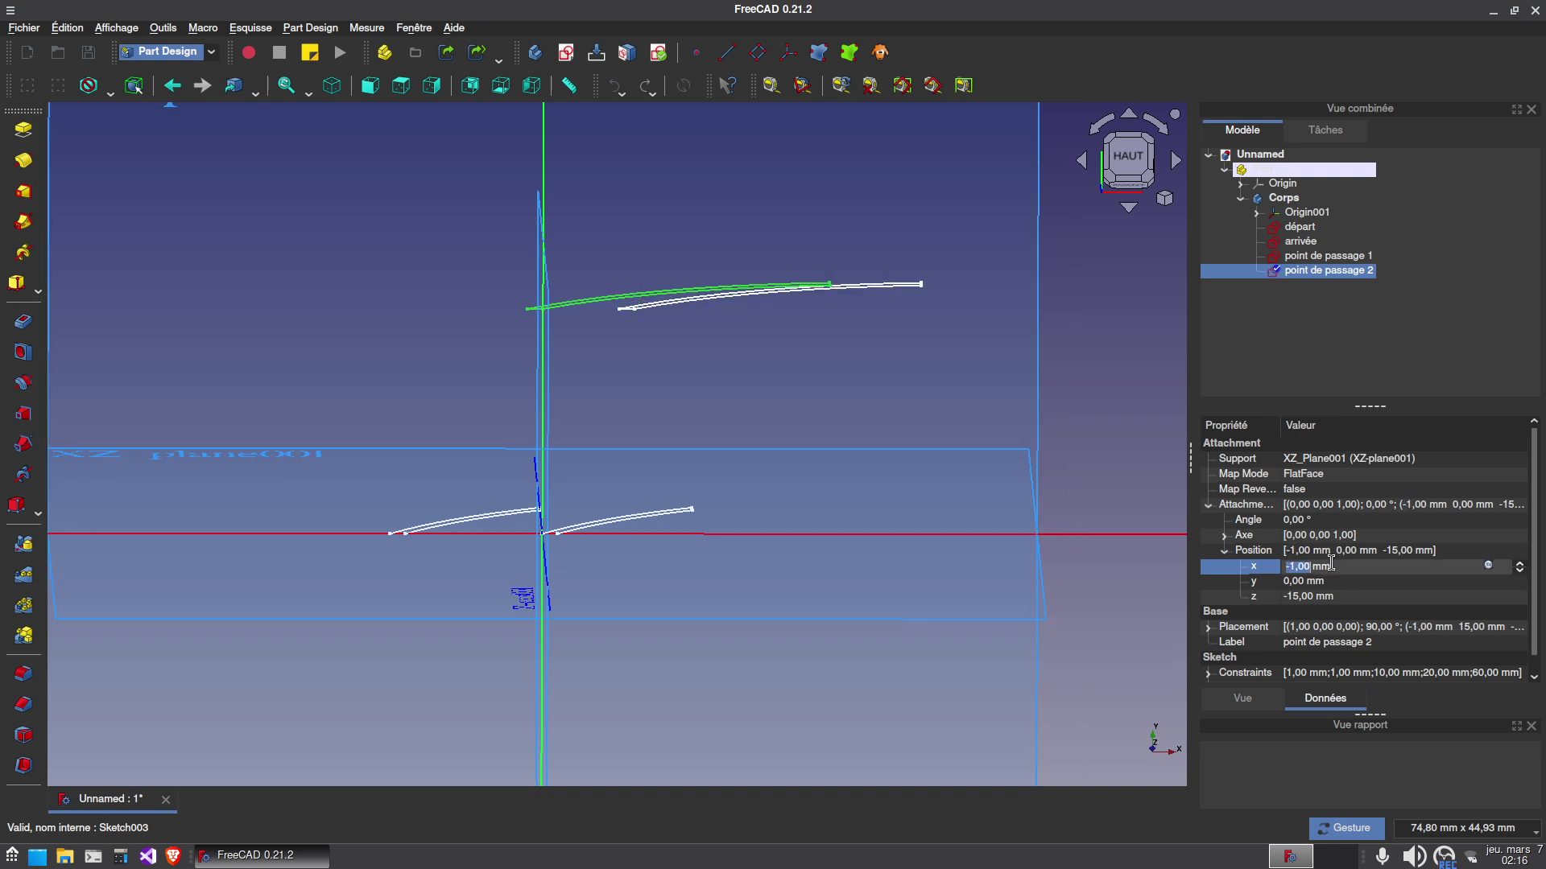
pyautogui.scroll(-4, 1333, 564)
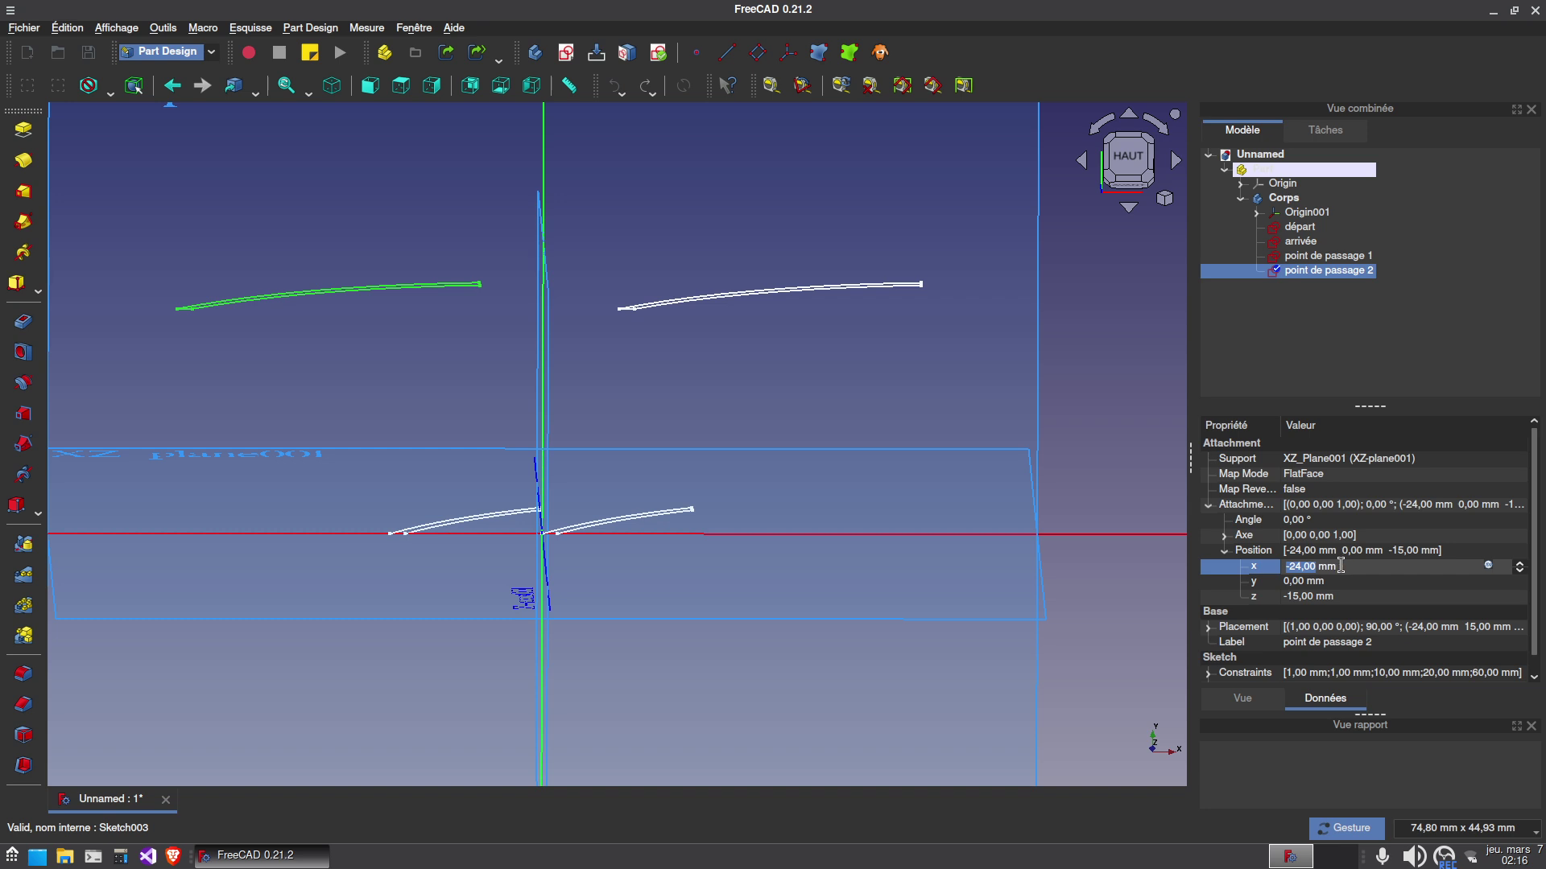
# Check the placement of the four profiles and hide Origin001.
pyautogui.moveTo(589, 445); pyautogui.dragTo(632, 459)
pyautogui.press('2')
pyautogui.click(610, 642)
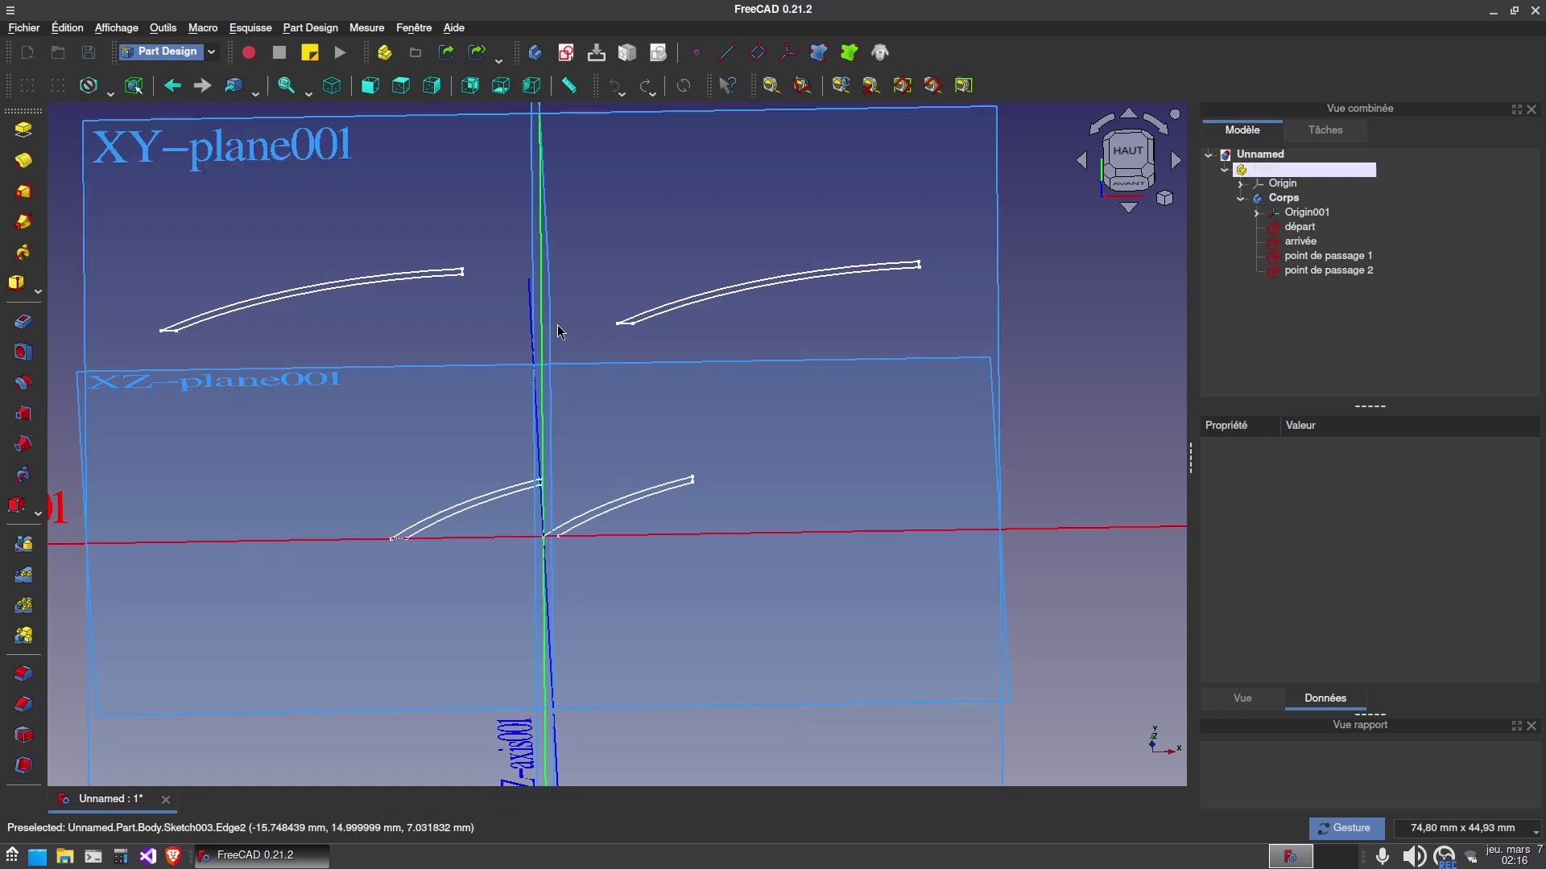
pyautogui.click(1326, 215)
pyautogui.moveTo(624, 697); pyautogui.dragTo(173, 235)
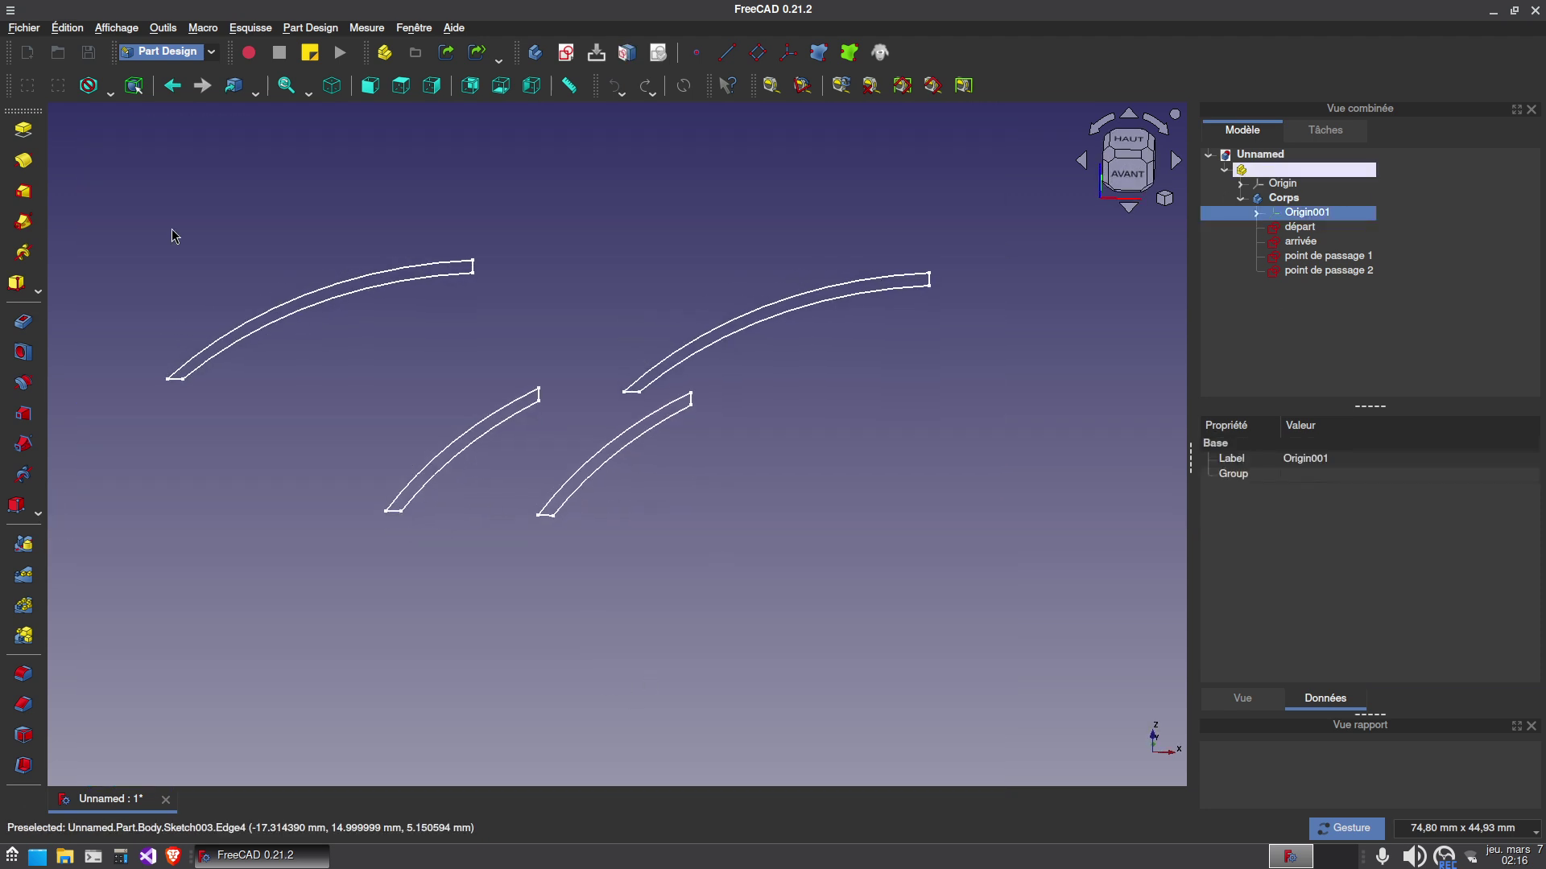
# Start a sketch on XZ-plane001 and draw a centered rectangle with its center on the vertical axis and lower edge on the horizontal axis.
pyautogui.click(567, 53)
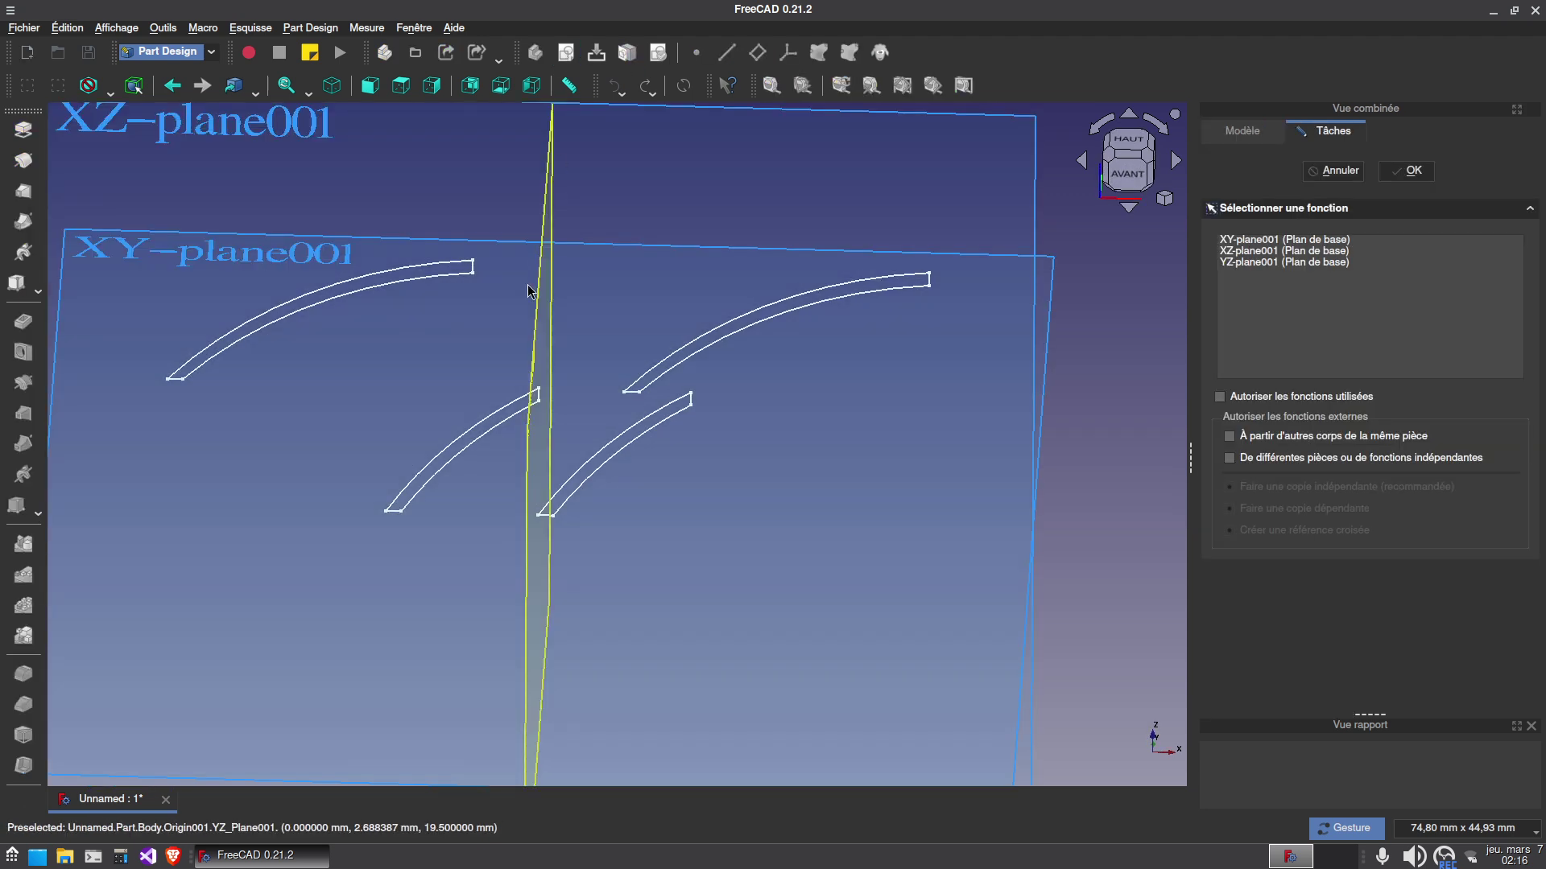
pyautogui.click(620, 370)
pyautogui.click(329, 125)
pyautogui.click(346, 159)
pyautogui.click(499, 493)
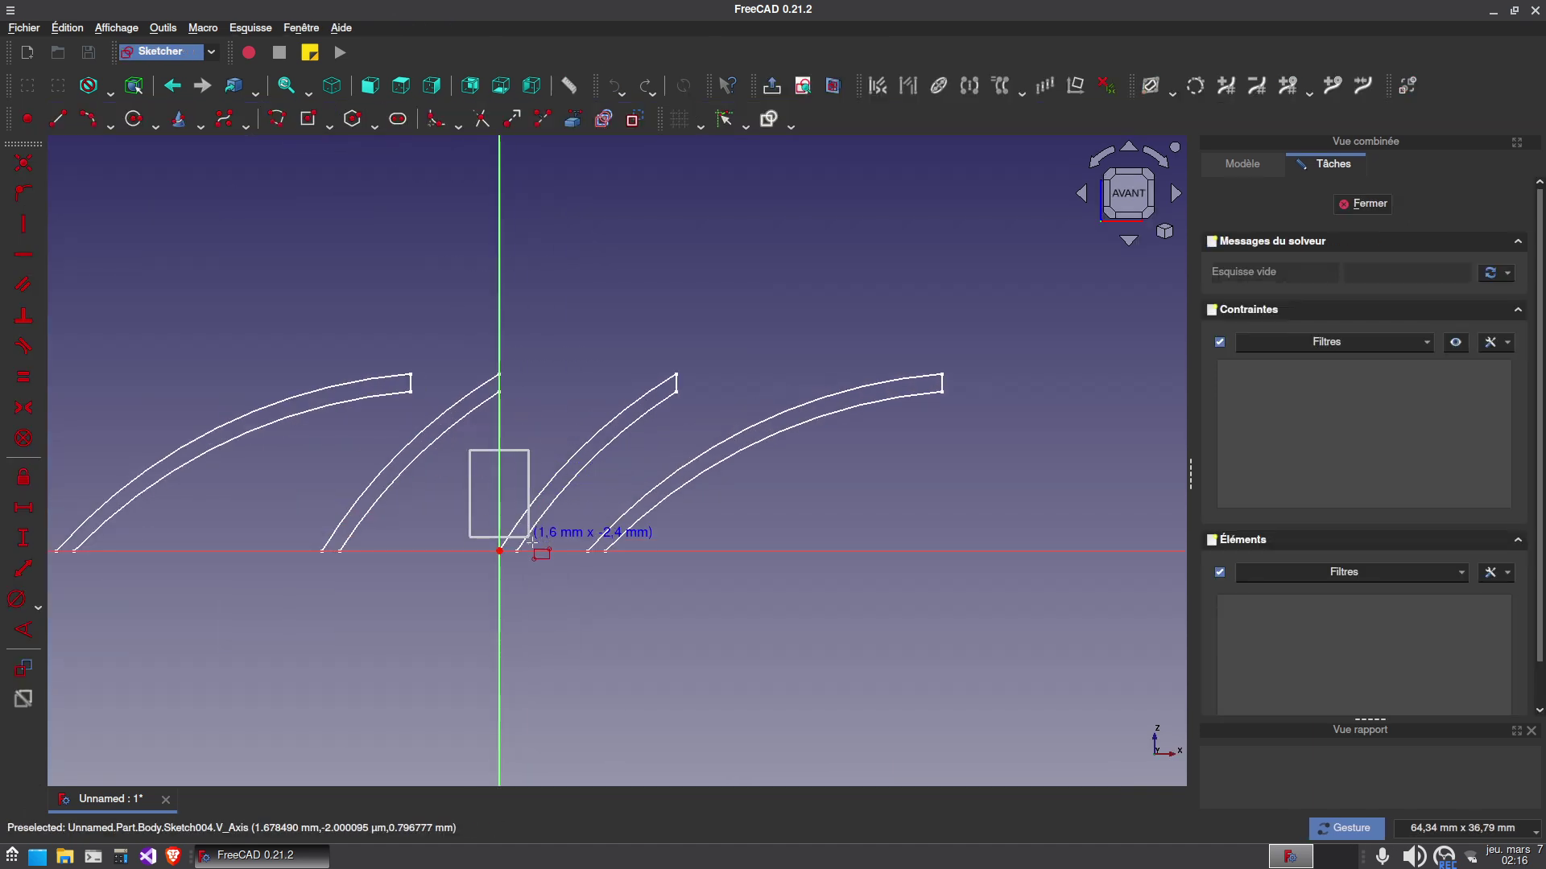
pyautogui.click(537, 550)
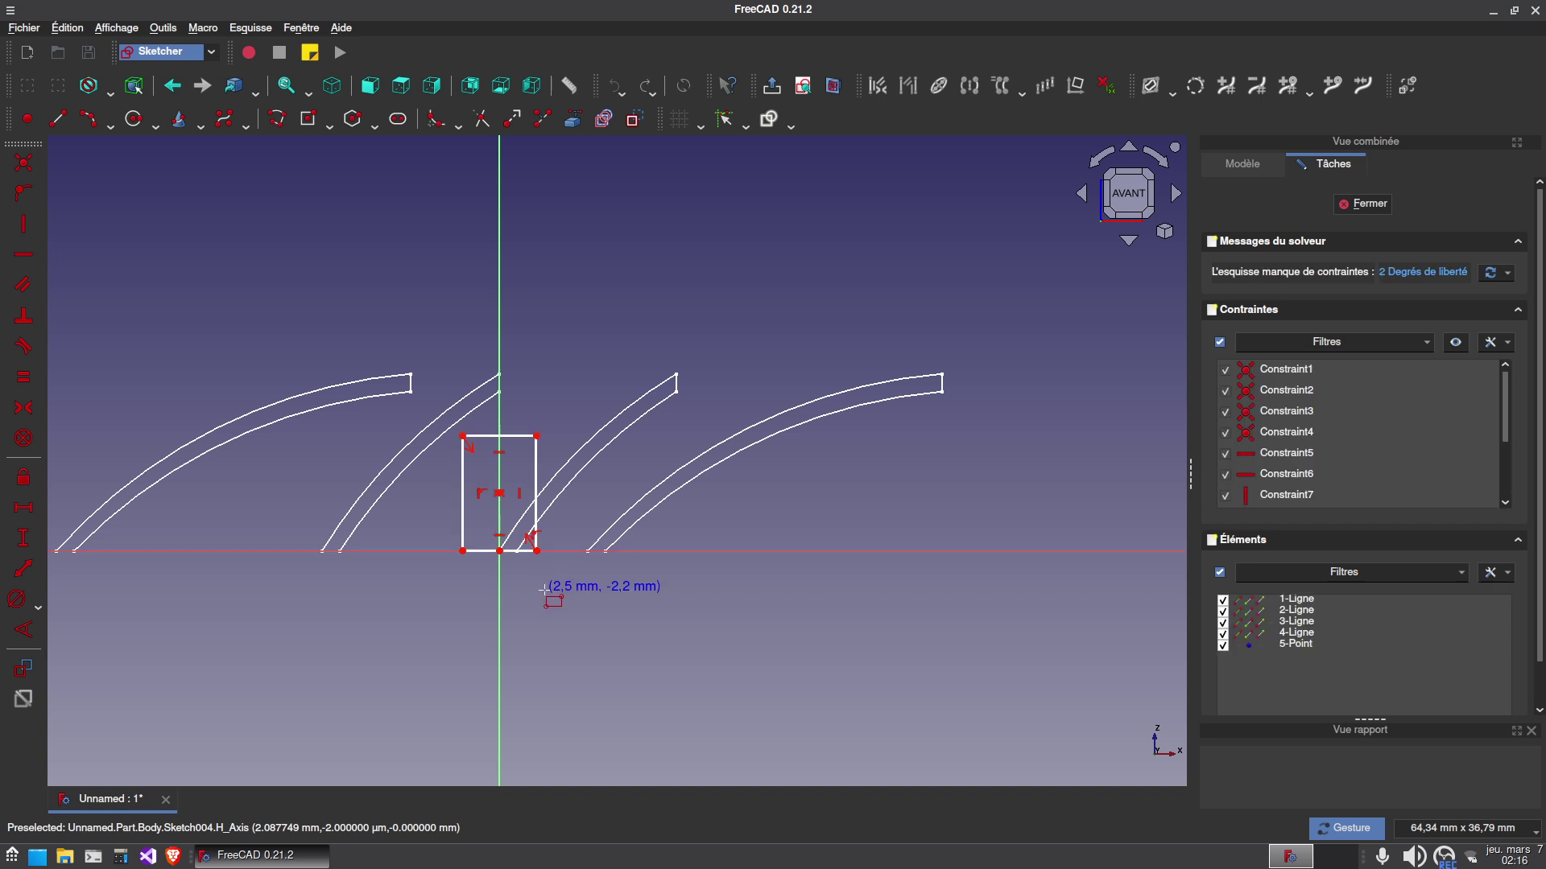
# Dimension the central rectangle to 1 mm wide and 5 mm high, and close the sketch.
pyautogui.click(515, 437)
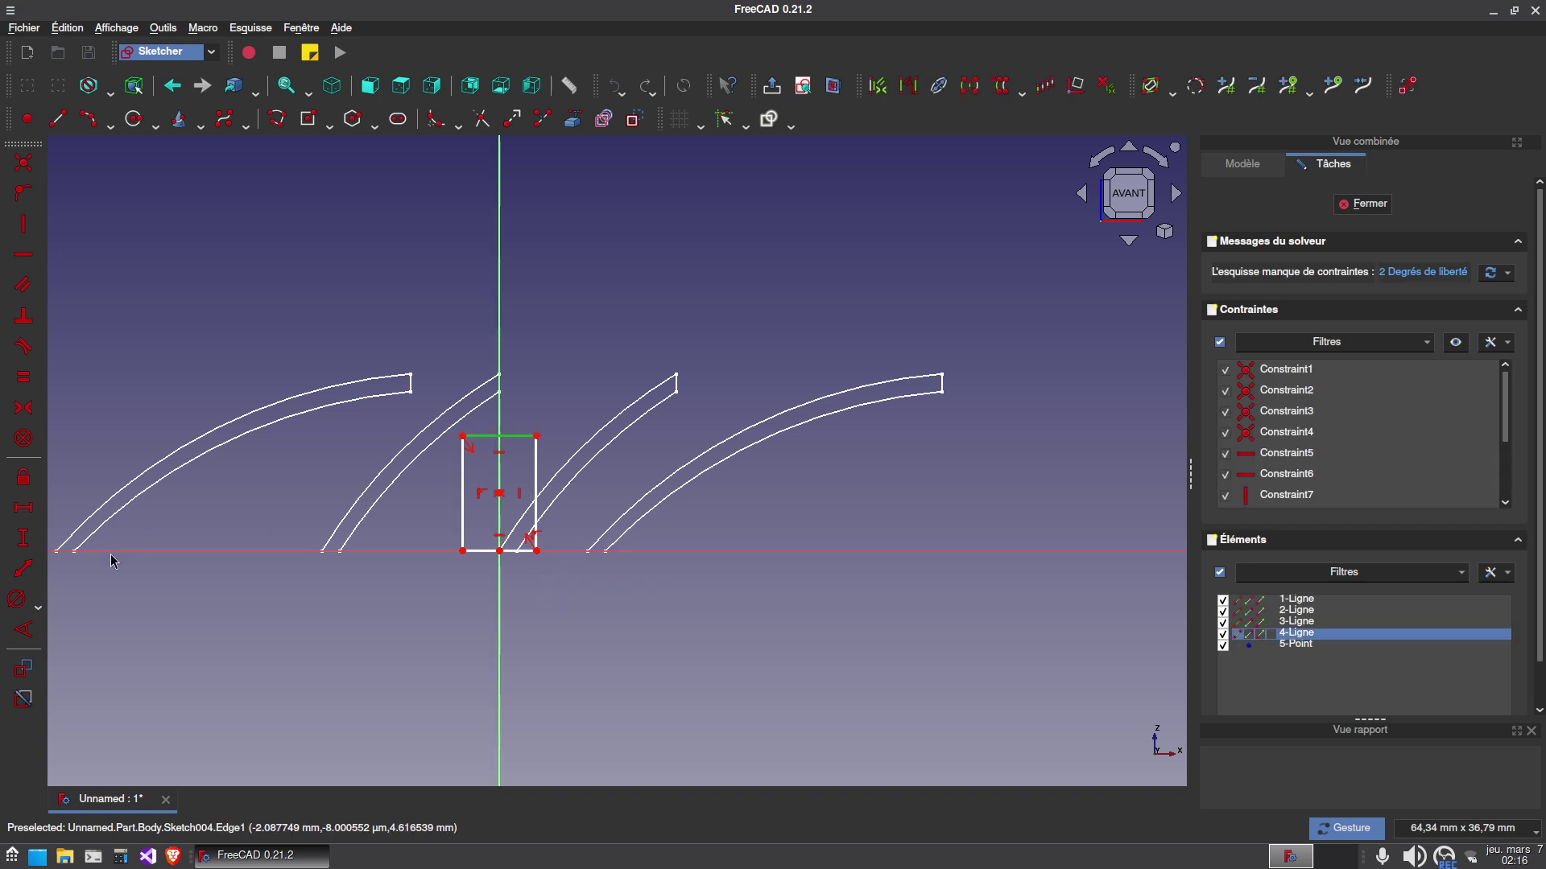
pyautogui.click(24, 510)
pyautogui.press('Return')
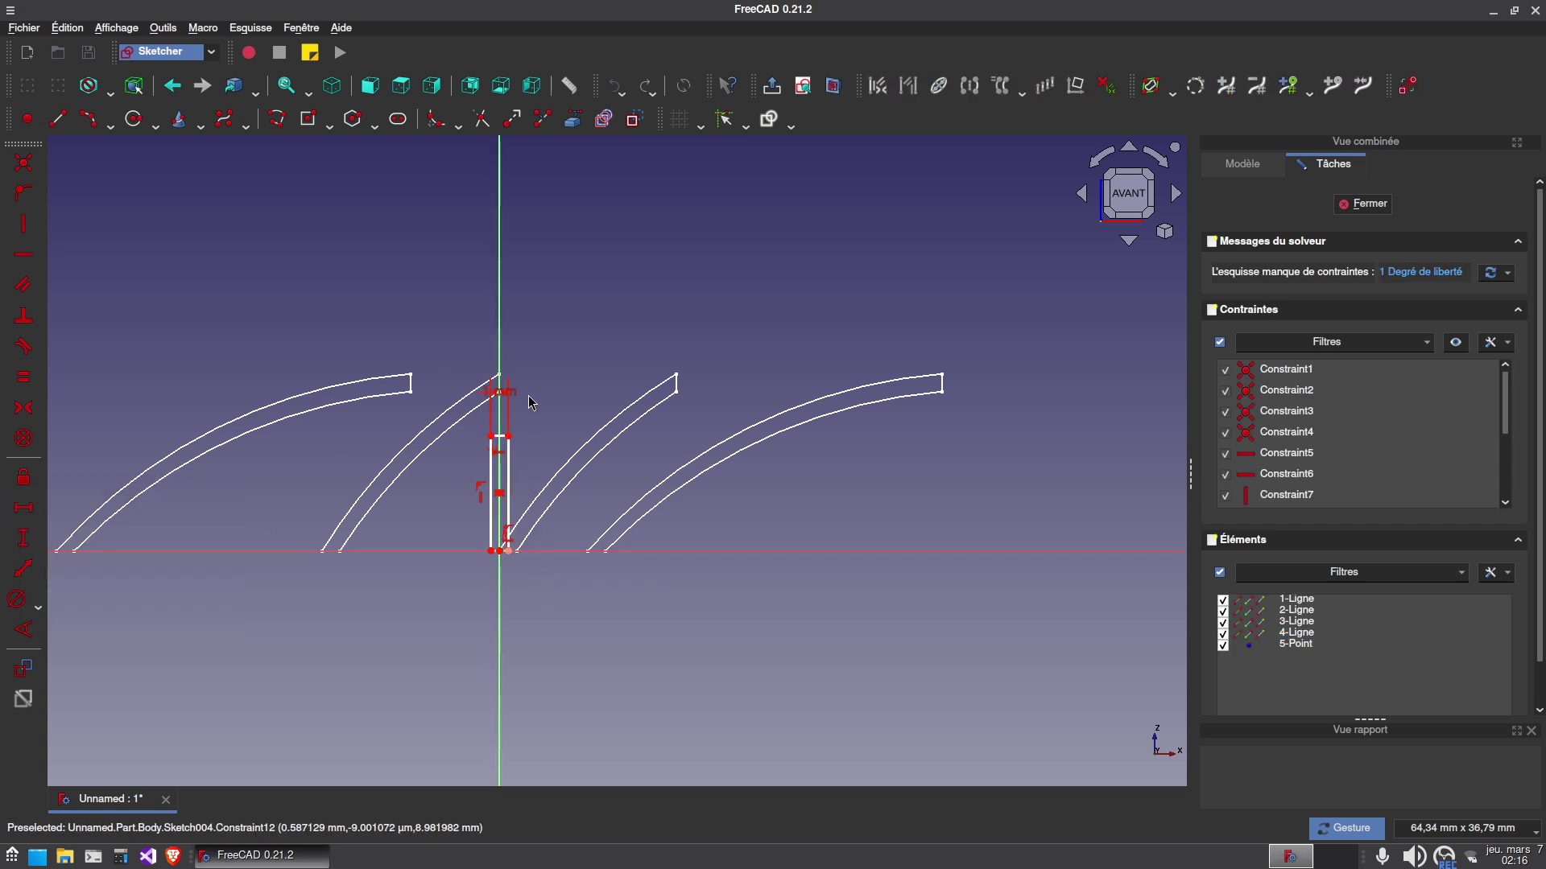
pyautogui.click(491, 515)
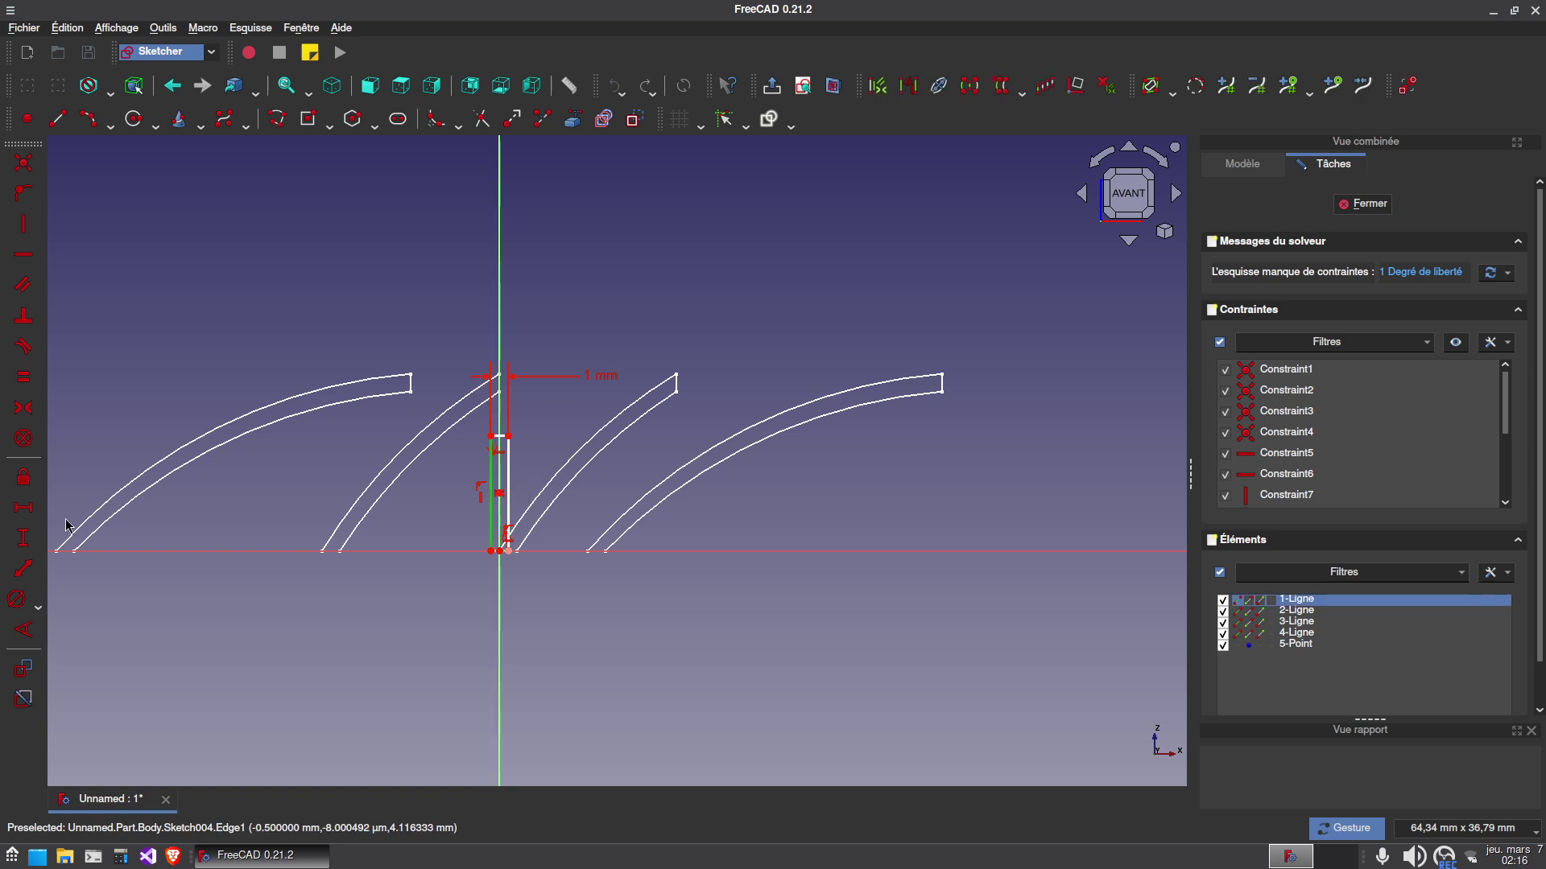
pyautogui.click(21, 548)
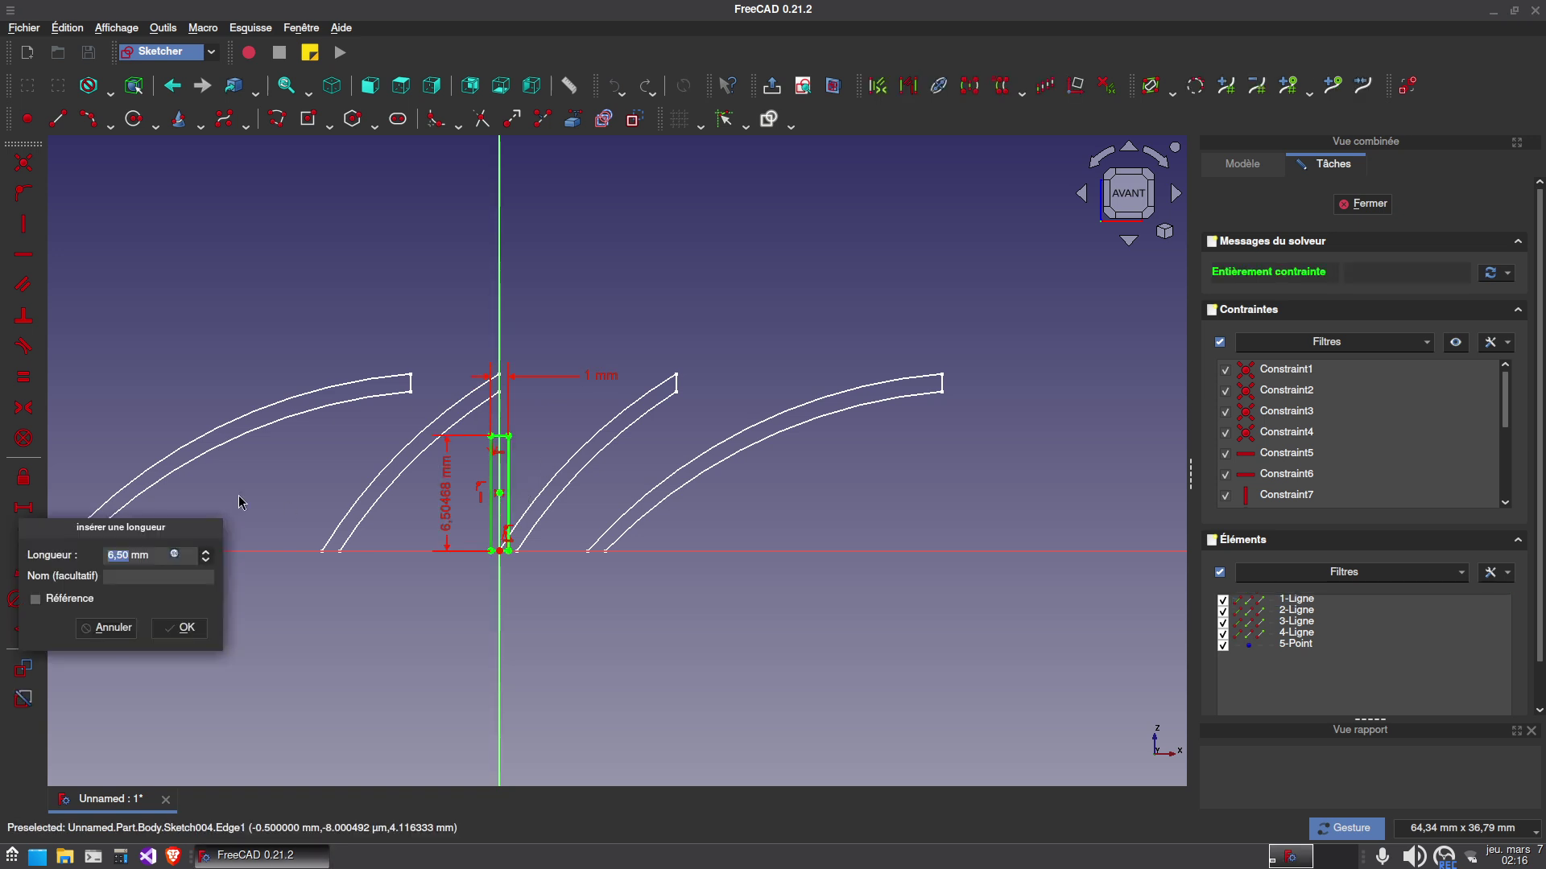
pyautogui.write('5')
pyautogui.press('Return')
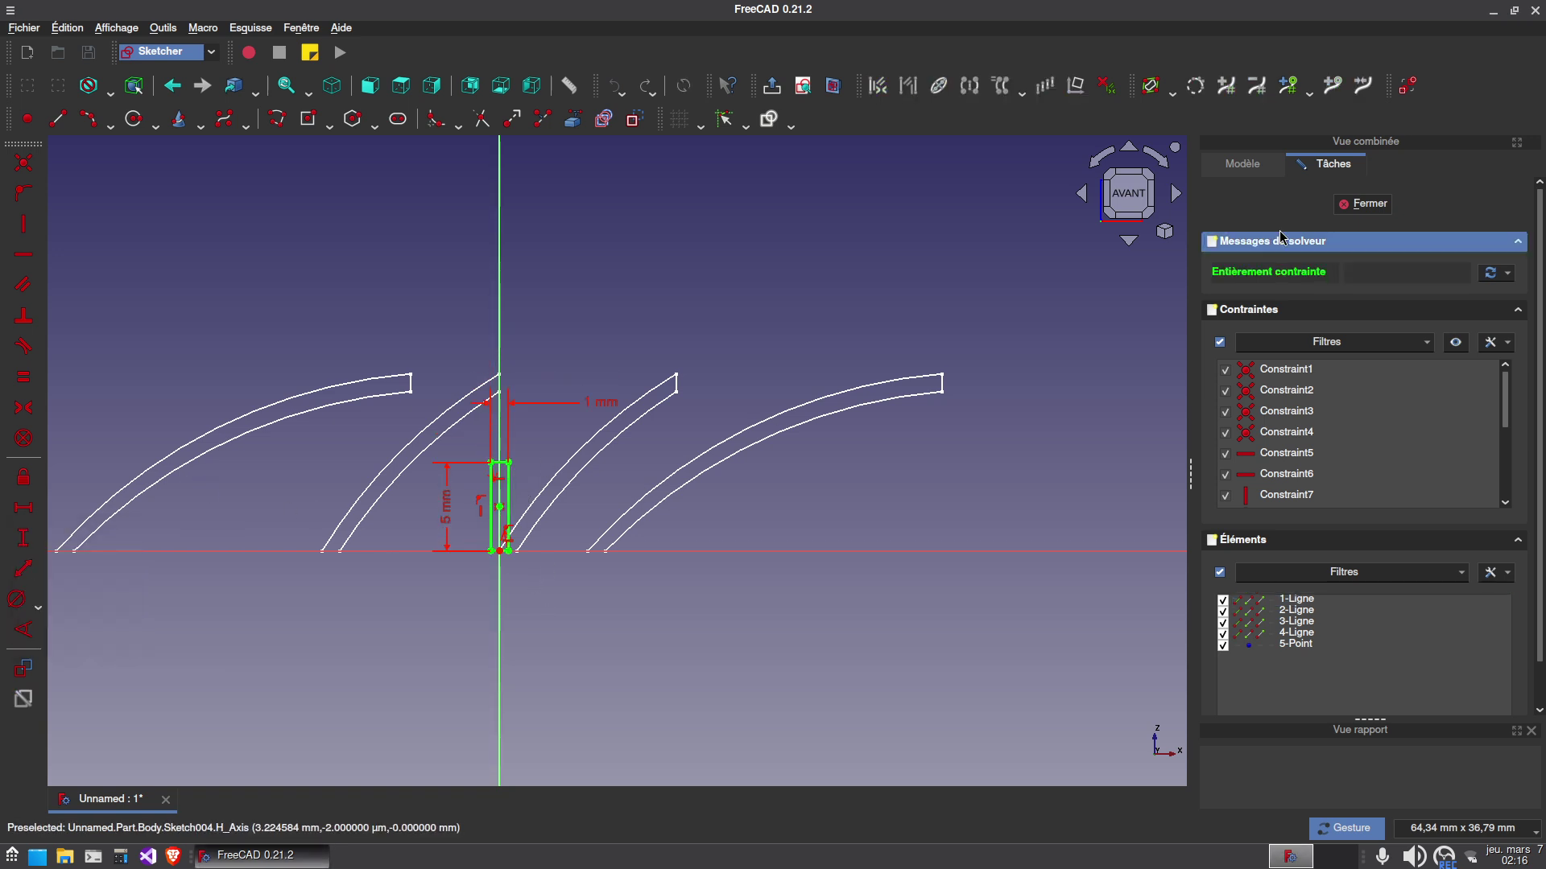
pyautogui.click(1363, 204)
# Set the rectangle sketch's attachment offset to z -50 mm and rotate it 90° about the Y axis.
pyautogui.moveTo(621, 524)
pyautogui.mouseDown()
pyautogui.moveTo(569, 604)
pyautogui.moveTo(576, 668)
pyautogui.mouseUp()
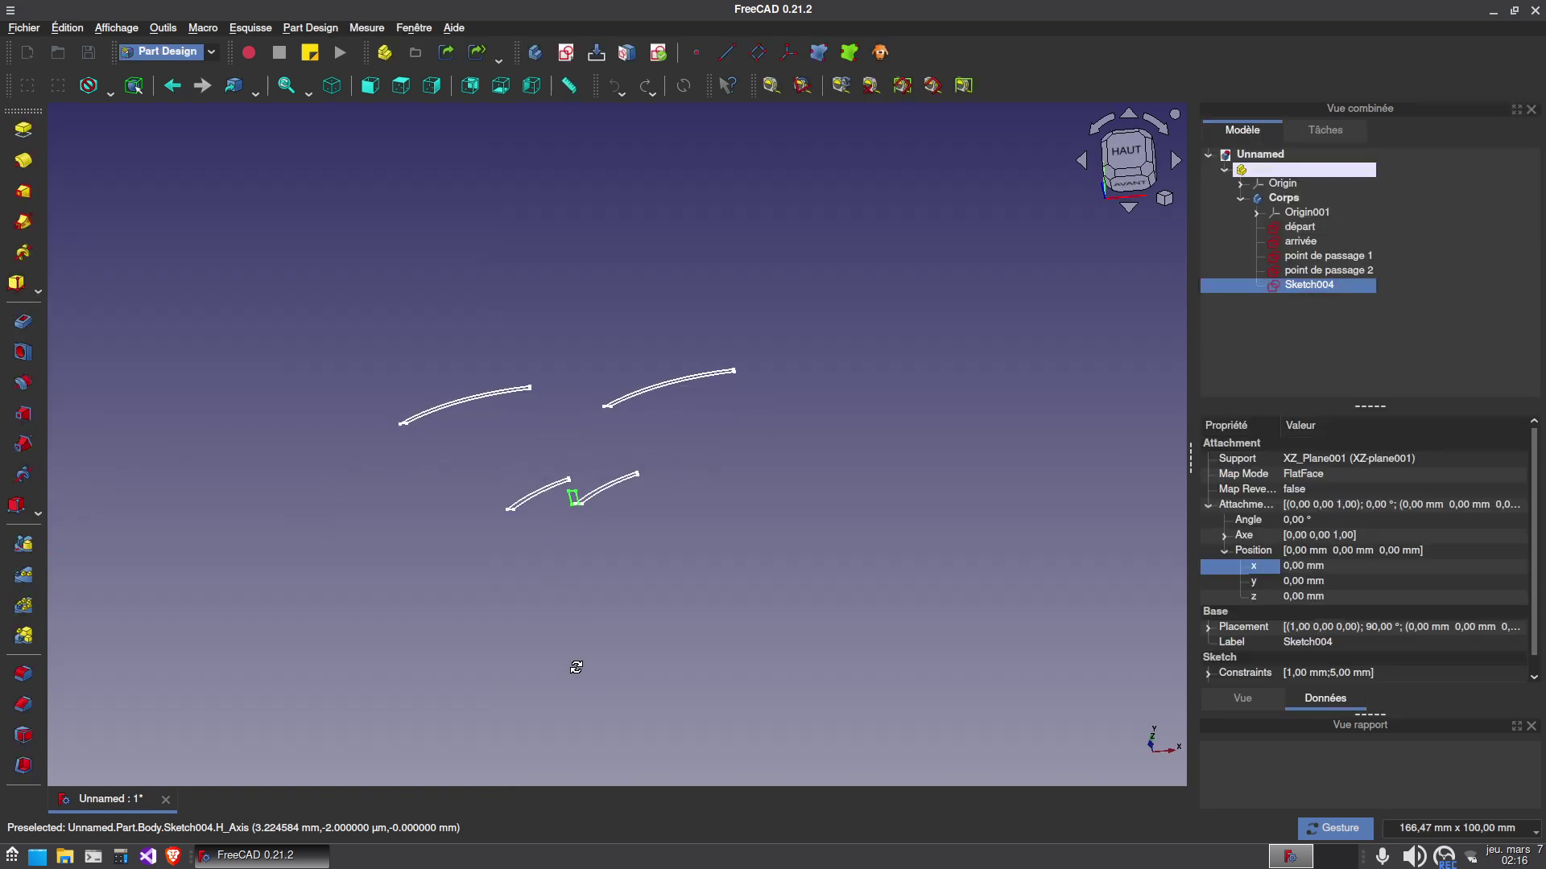
pyautogui.click(1362, 597)
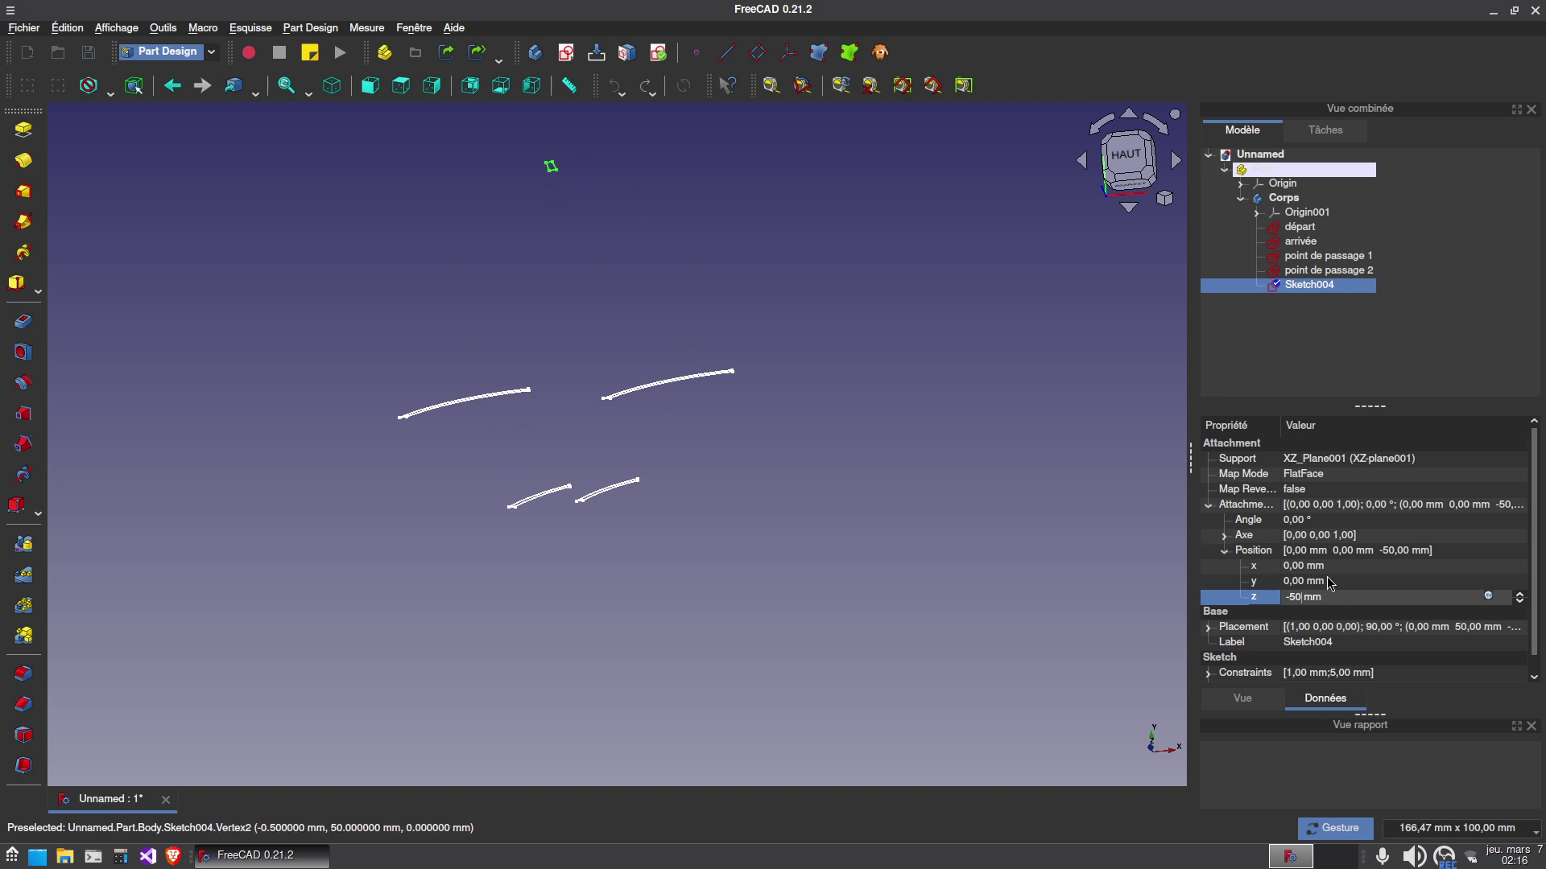
pyautogui.click(1225, 536)
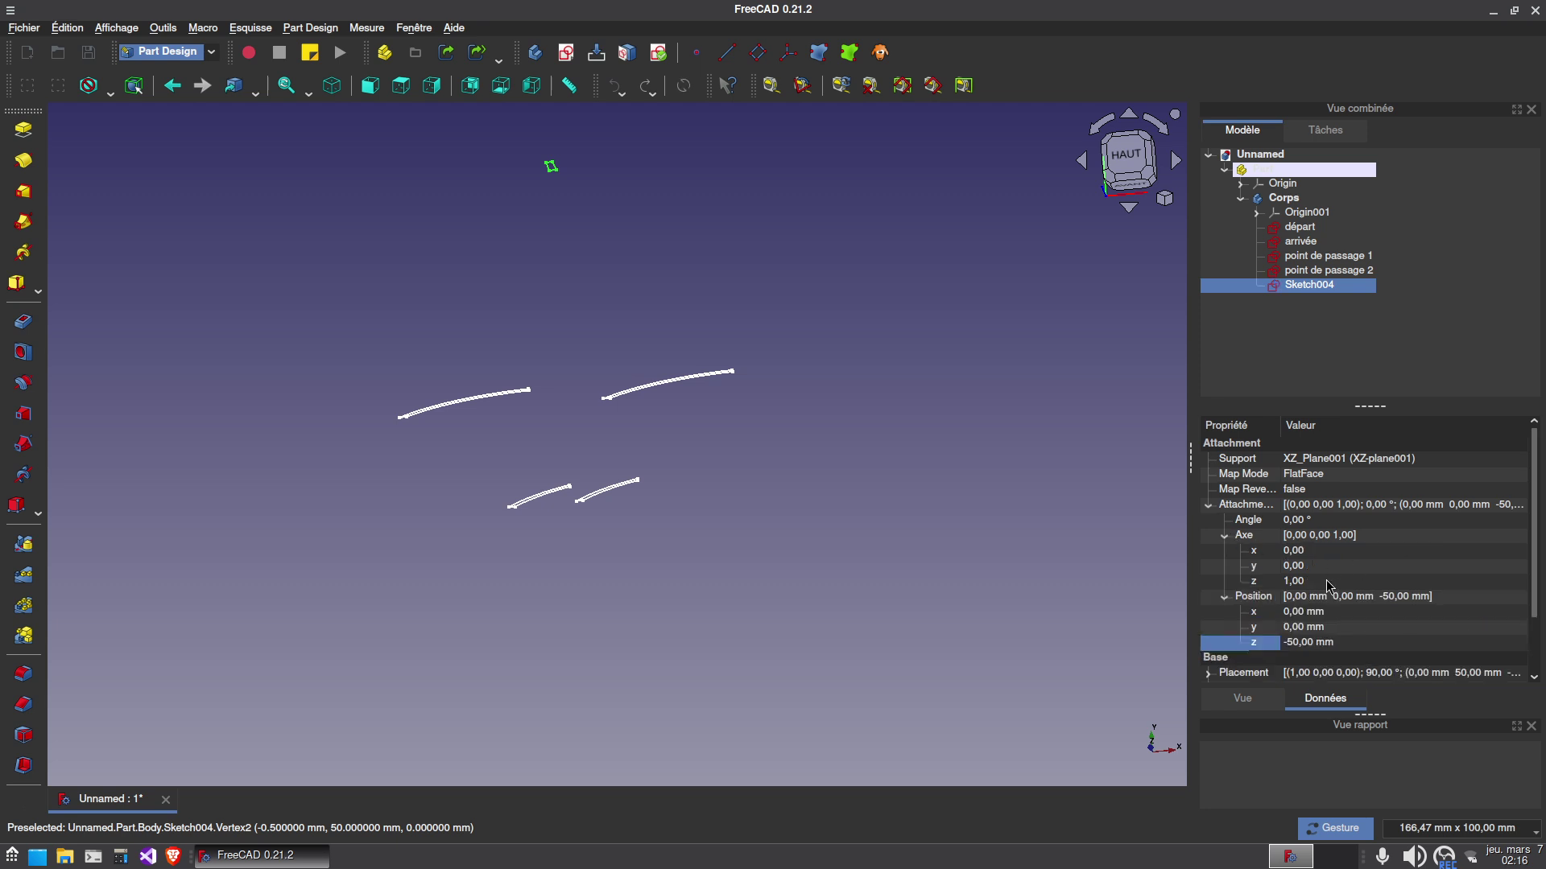
pyautogui.click(1326, 581)
pyautogui.click(1322, 565)
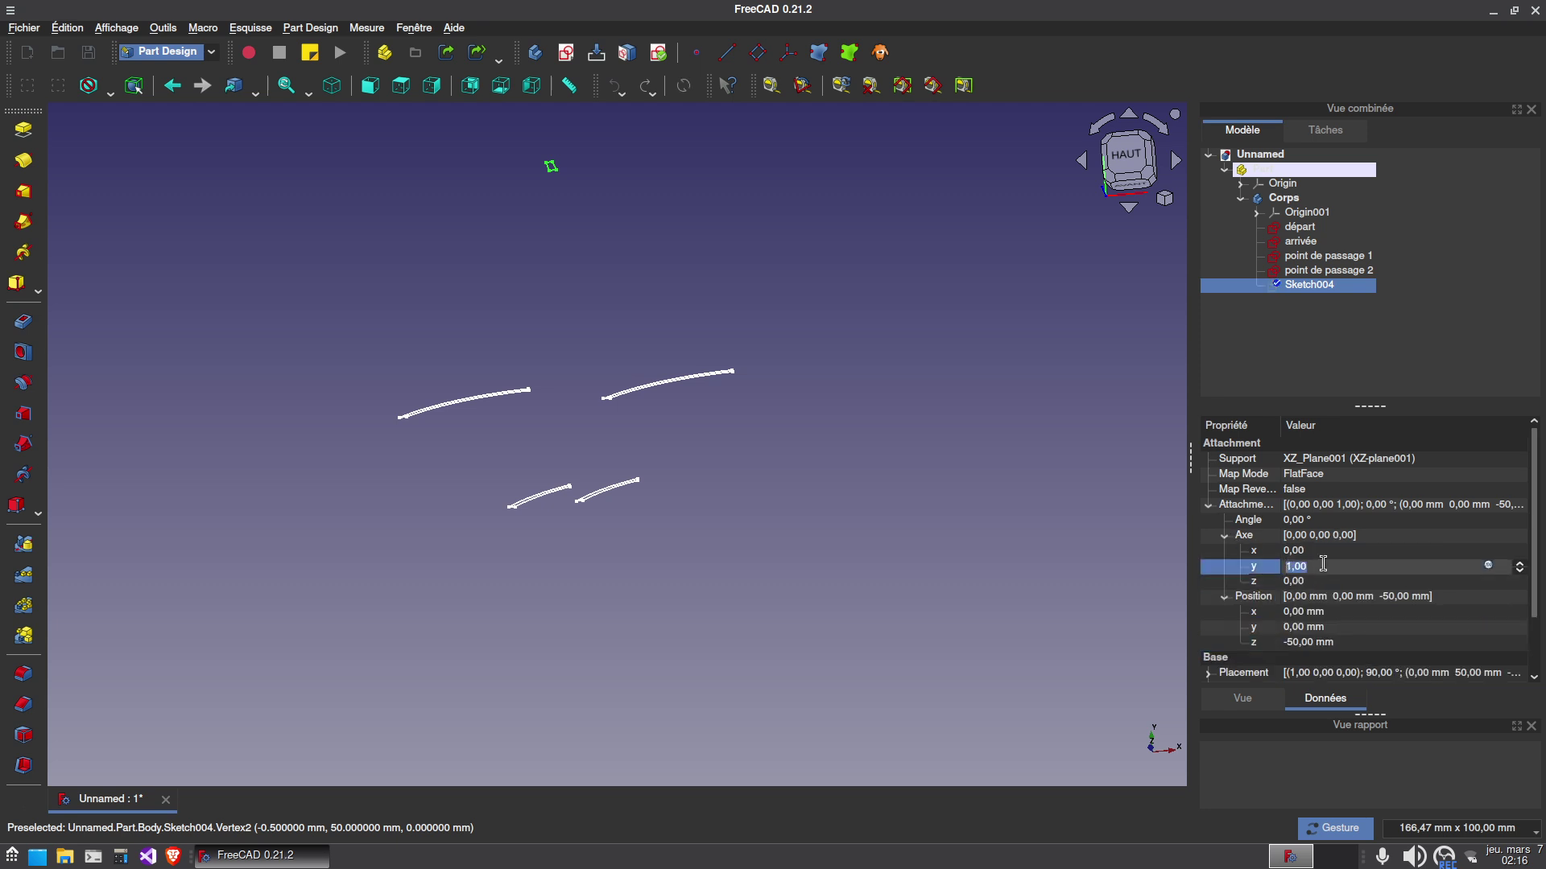
pyautogui.moveTo(673, 661); pyautogui.dragTo(628, 427)
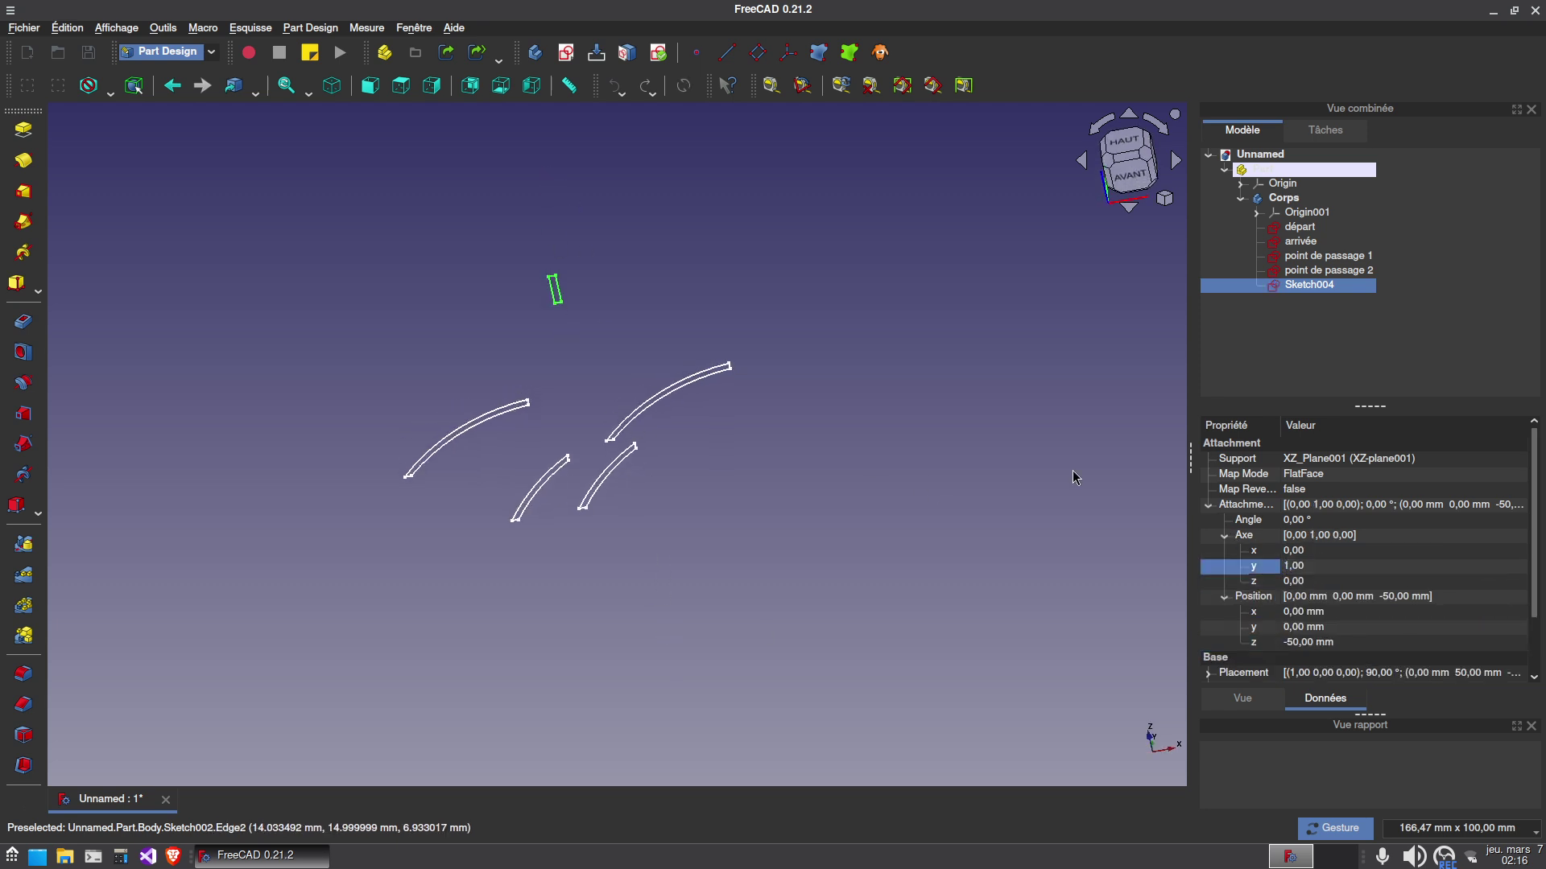
pyautogui.click(1333, 519)
pyautogui.write('90')
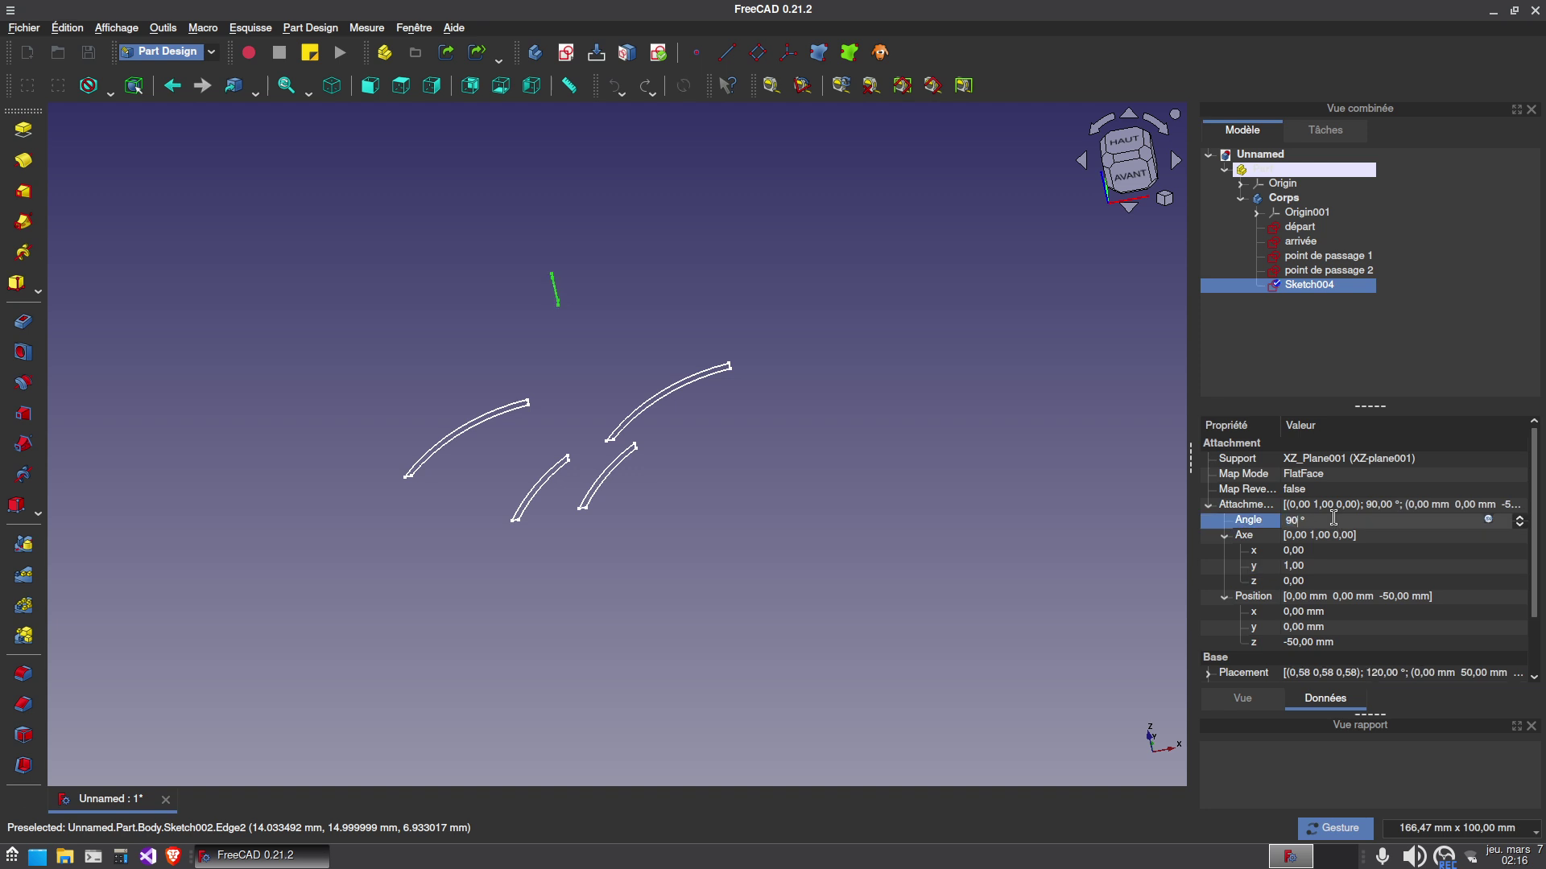
pyautogui.click(736, 546)
pyautogui.moveTo(786, 312)
pyautogui.mouseDown()
pyautogui.moveTo(663, 470)
pyautogui.moveTo(770, 370)
pyautogui.mouseUp()
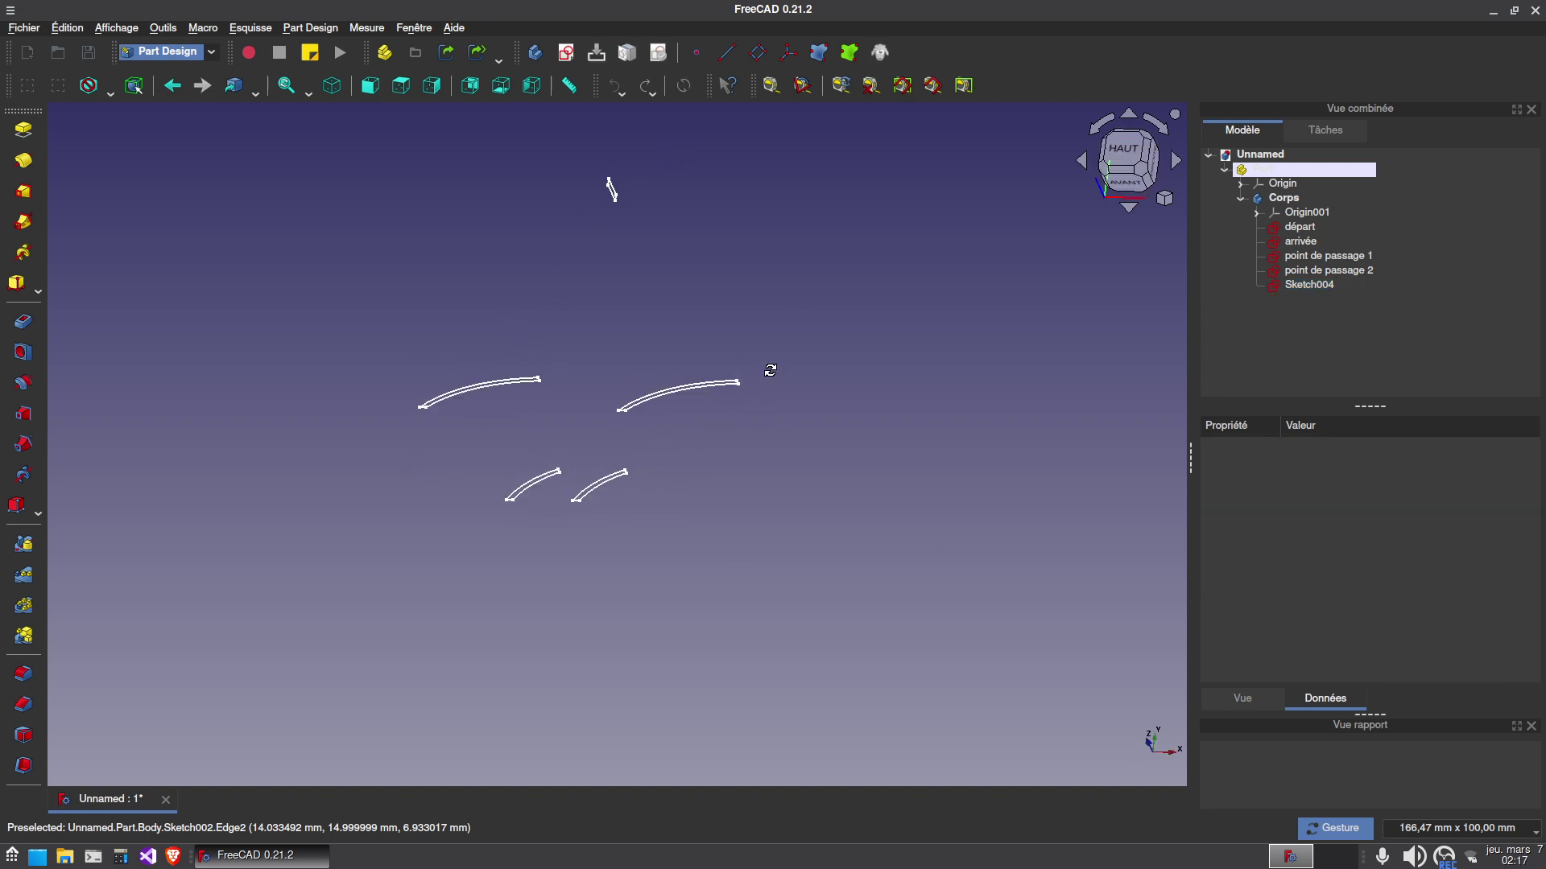
# Rename the rectangle sketch as centre.
pyautogui.click(1311, 288)
pyautogui.write('centre')
pyautogui.press('Return')
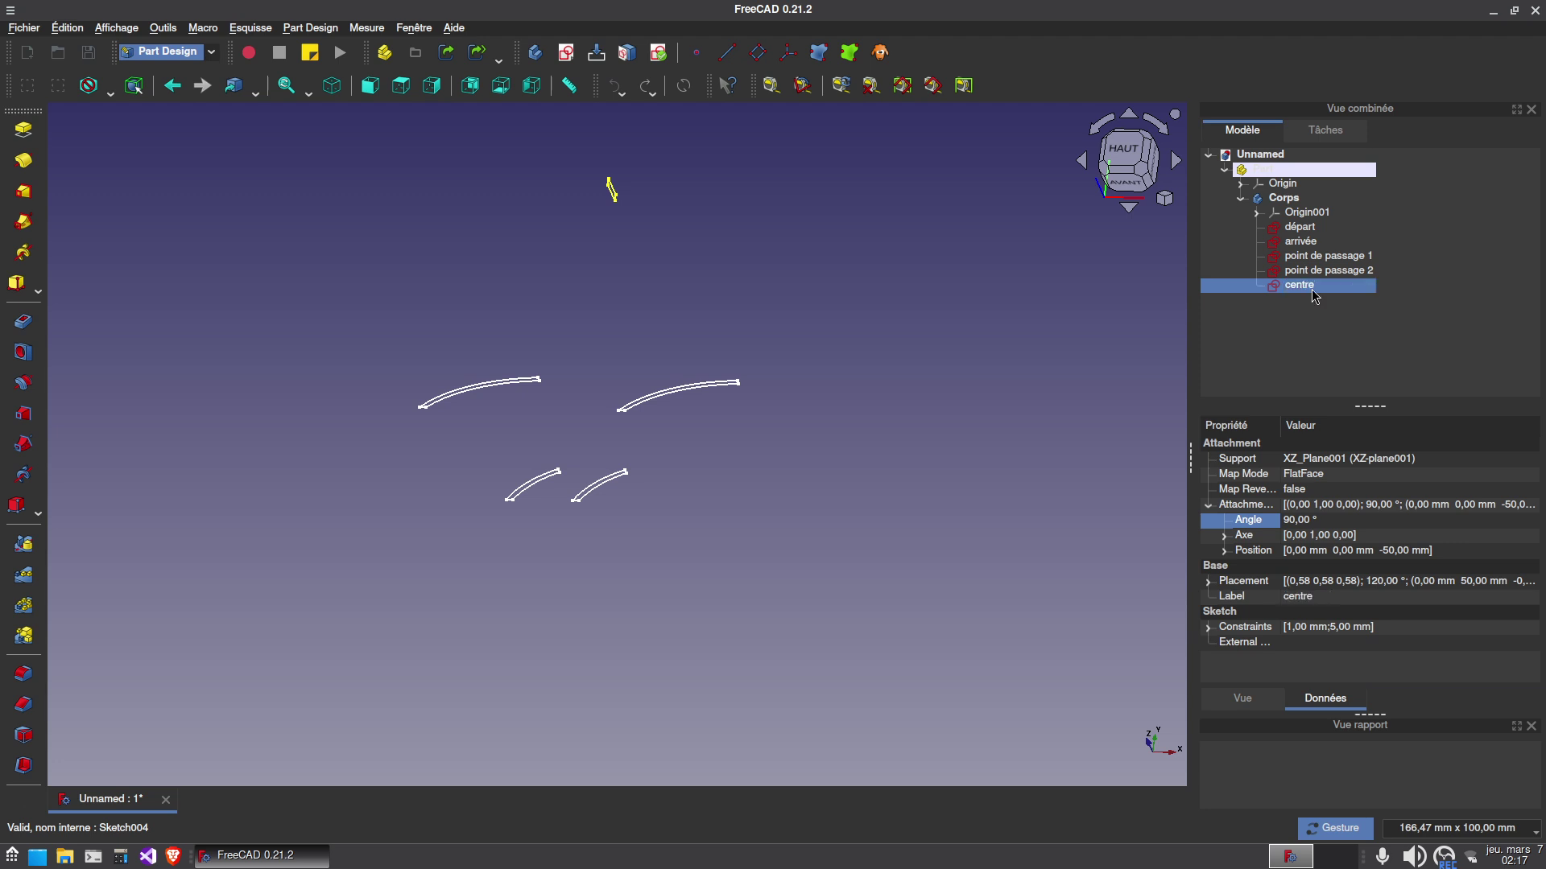
# Start a sketch on XY-plane001 and draw an open five-point B-spline loop, starting and ending on the horizontal axis with its middle control point on the vertical axis.
pyautogui.click(561, 234)
pyautogui.click(566, 53)
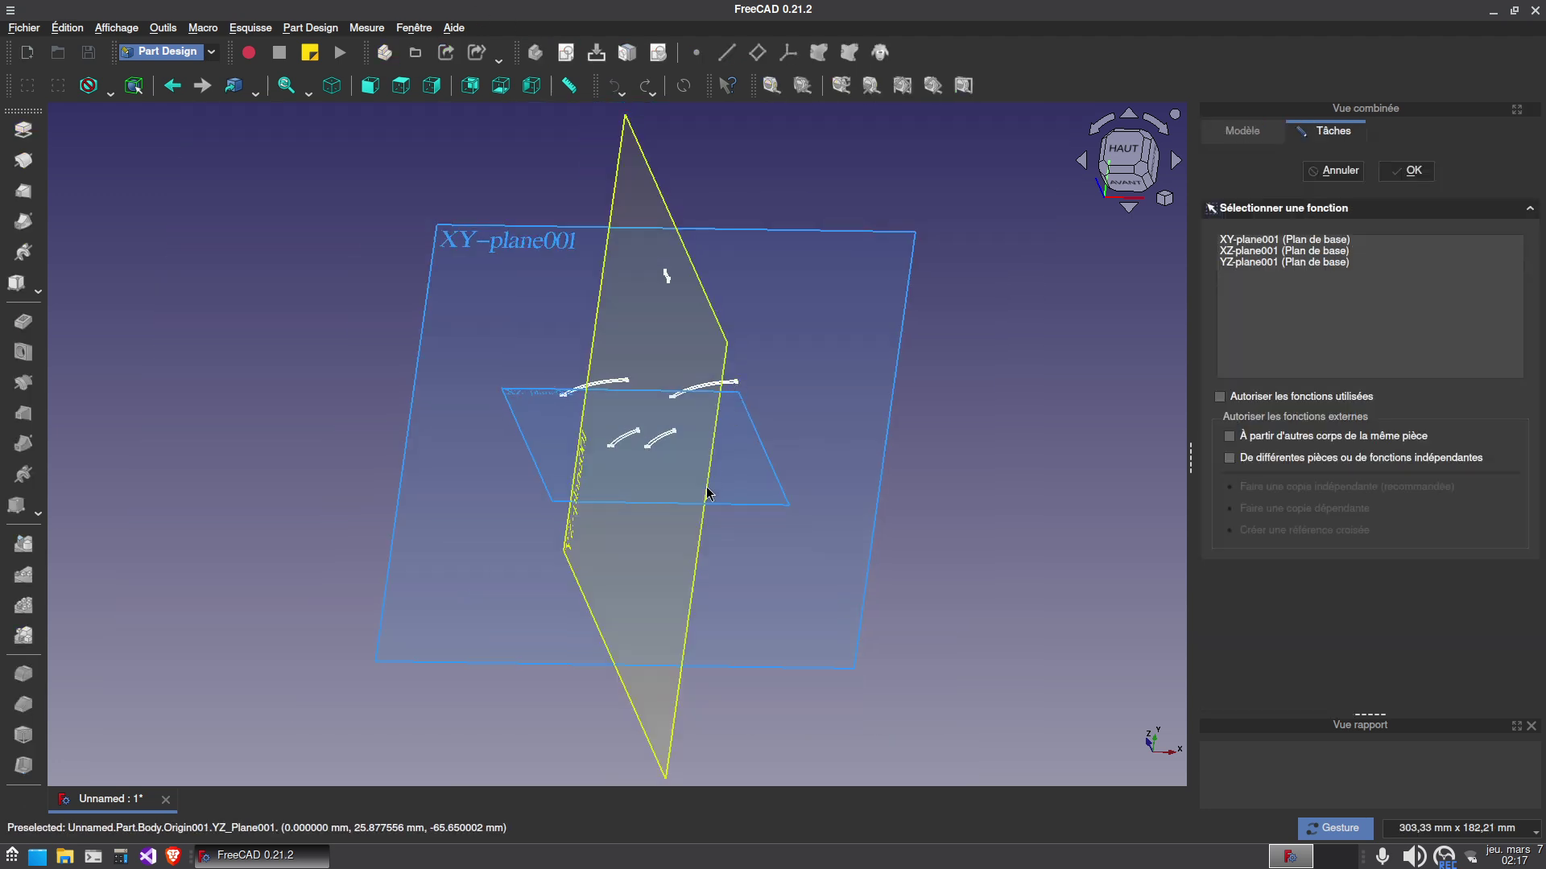
pyautogui.click(455, 244)
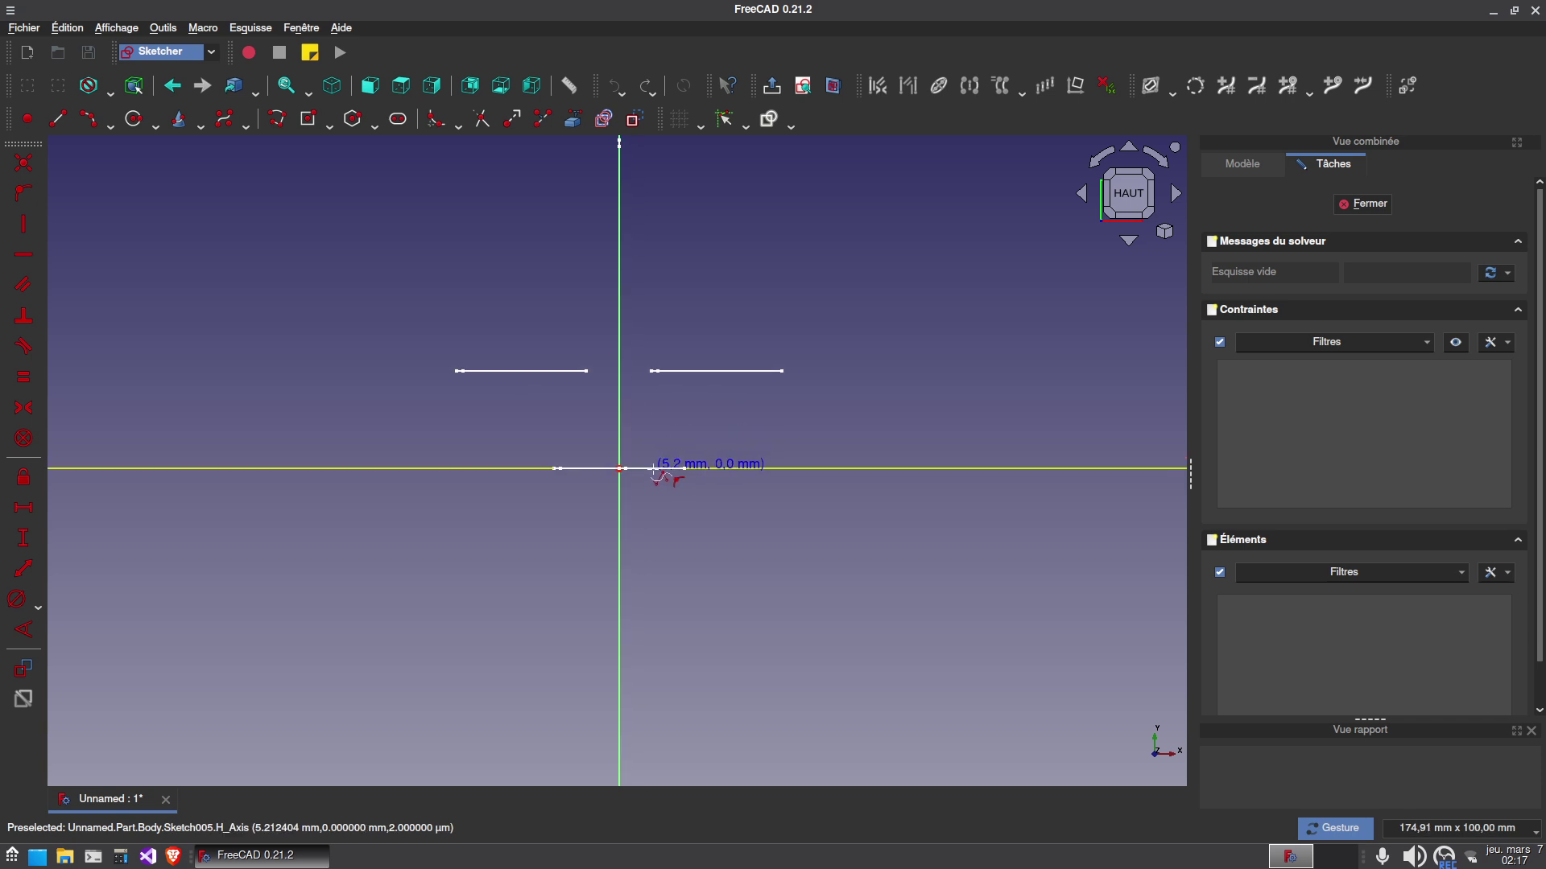
pyautogui.click(653, 469)
pyautogui.click(727, 371)
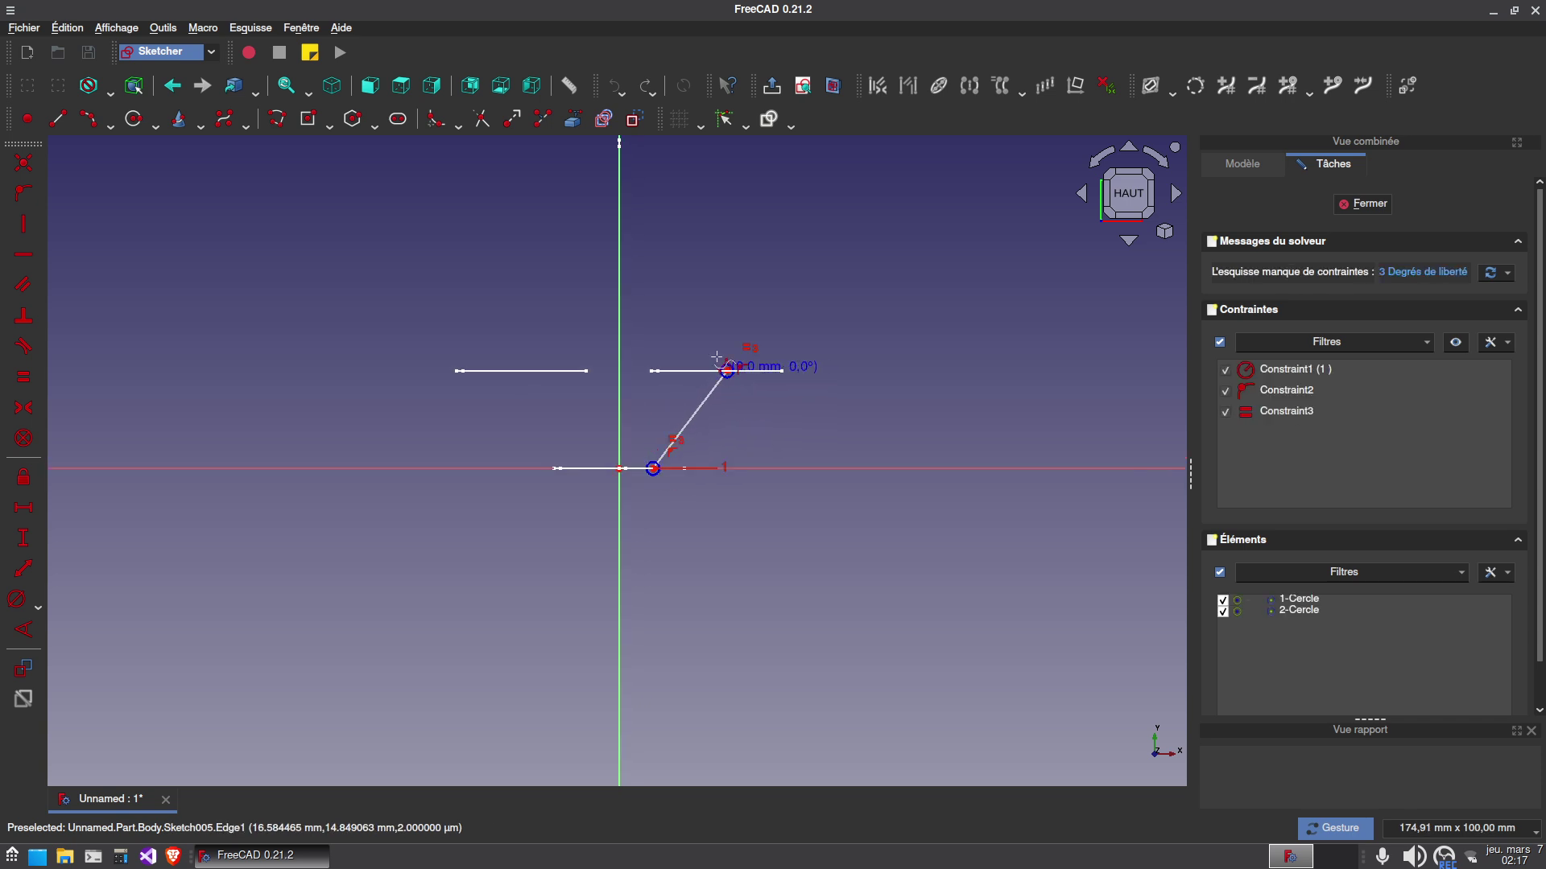
pyautogui.click(618, 179)
pyautogui.click(514, 371)
pyautogui.click(589, 470)
pyautogui.rightClick(589, 469)
# Constrain the B-spline's apex knot to the vertical axis and set its height to 50 mm.
pyautogui.scroll(4, 652, 277)
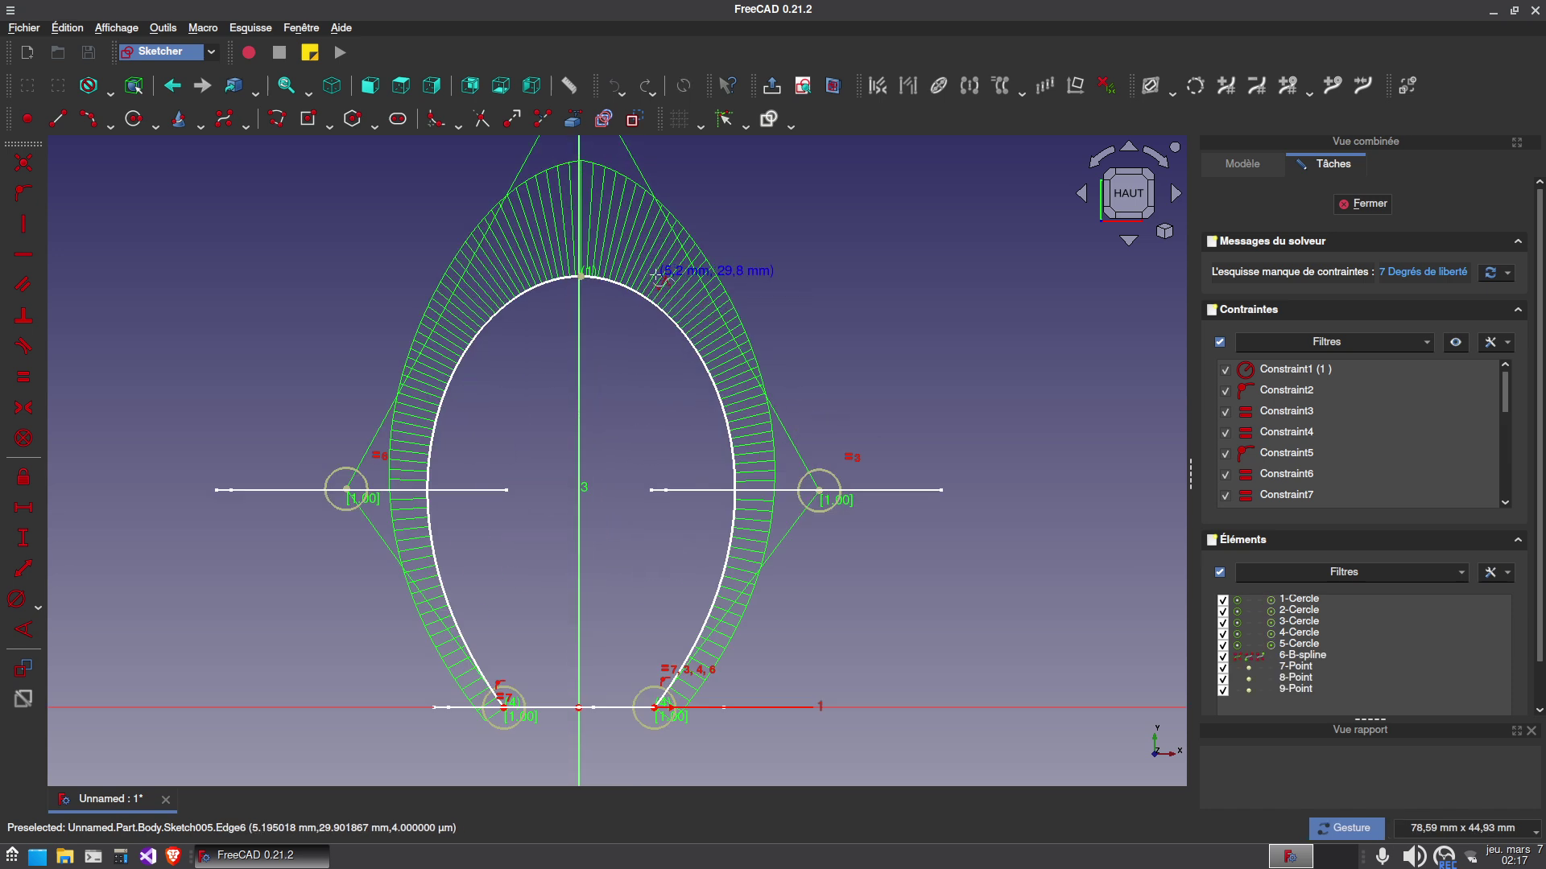
pyautogui.click(582, 277)
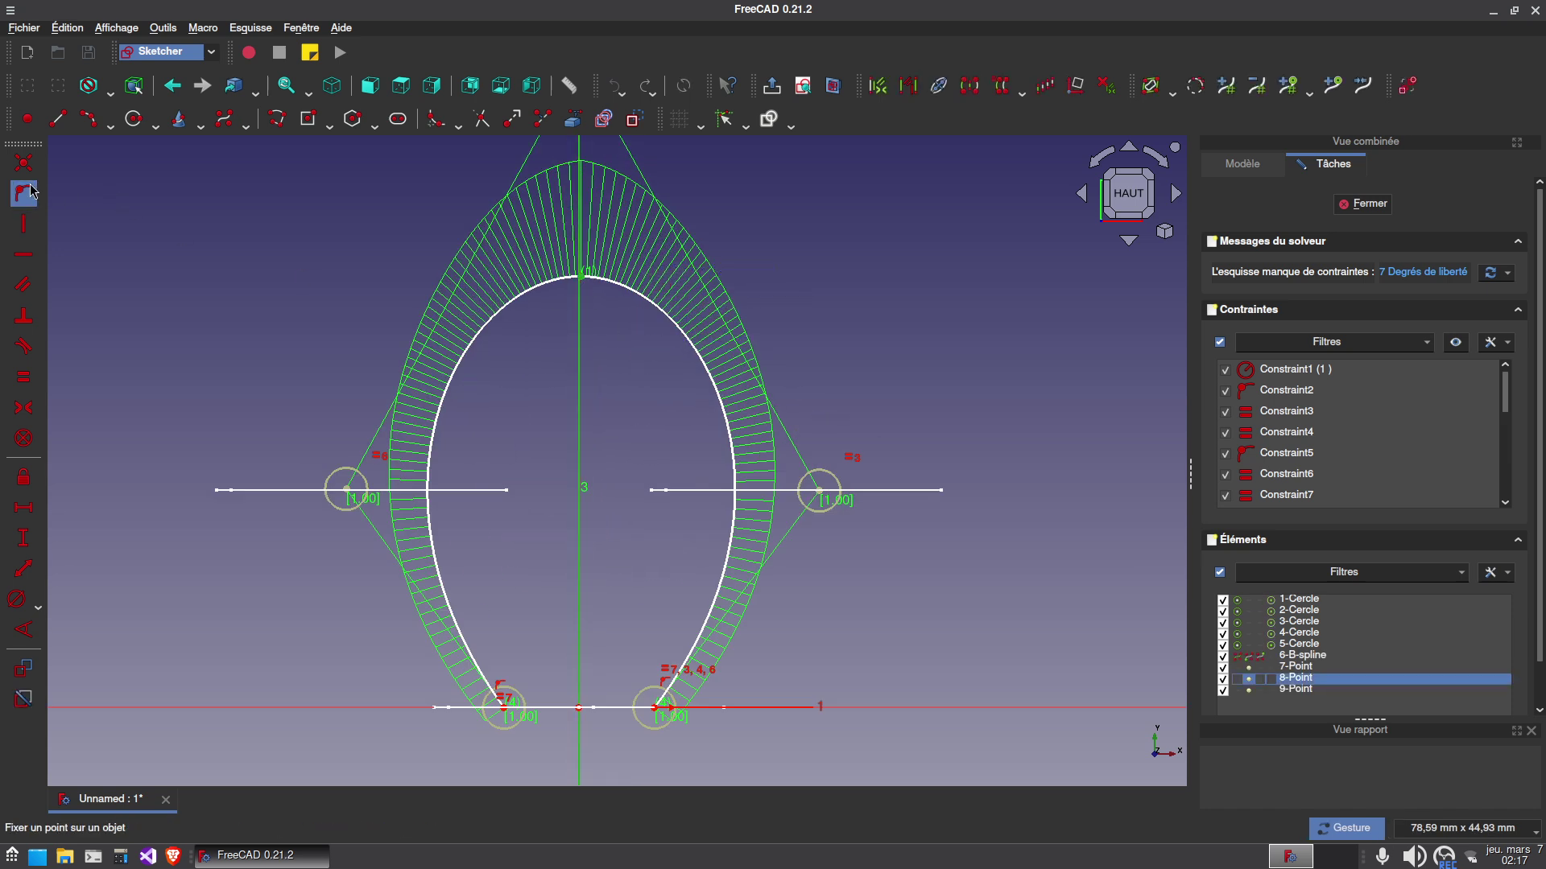
pyautogui.click(24, 191)
pyautogui.click(580, 276)
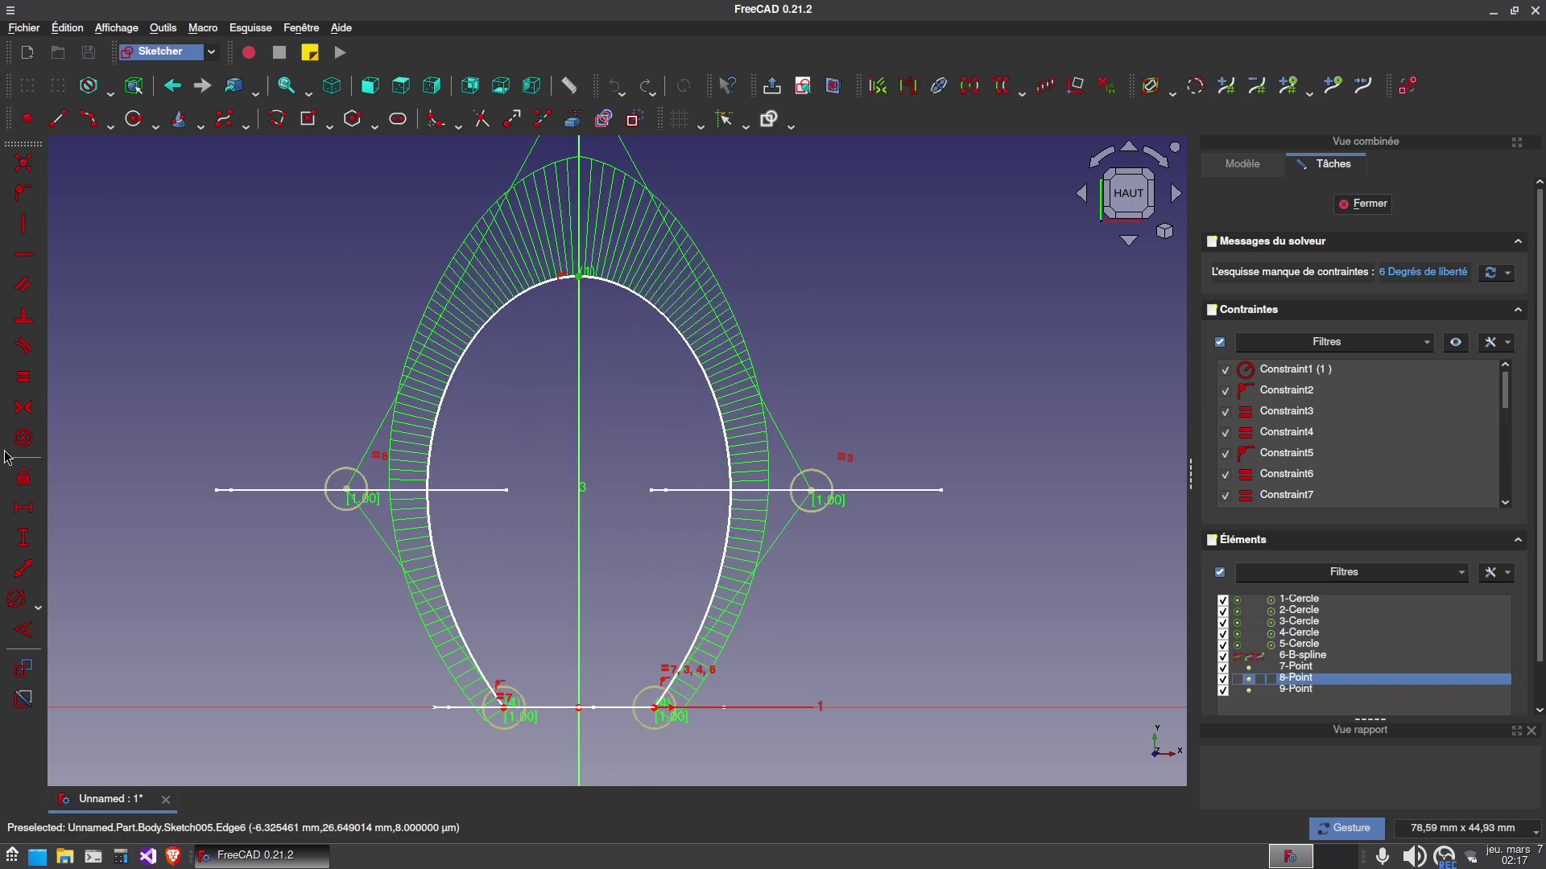
pyautogui.click(23, 538)
pyautogui.write('50')
pyautogui.press('Return')
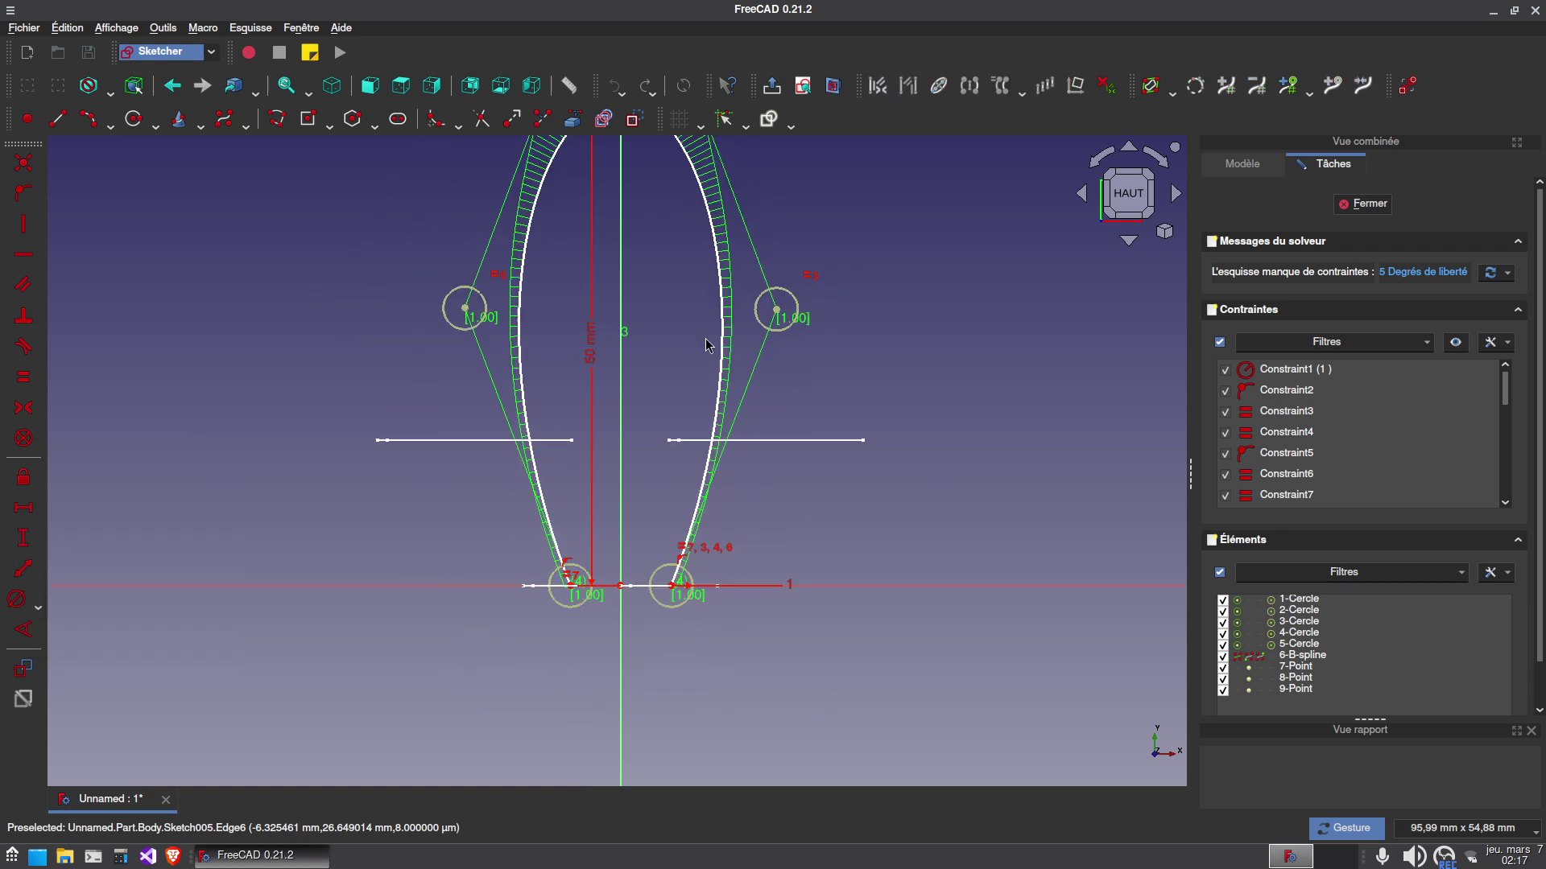
# Make the B-spline's two side control points symmetric about the vertical axis.
pyautogui.scroll(-3, 706, 345)
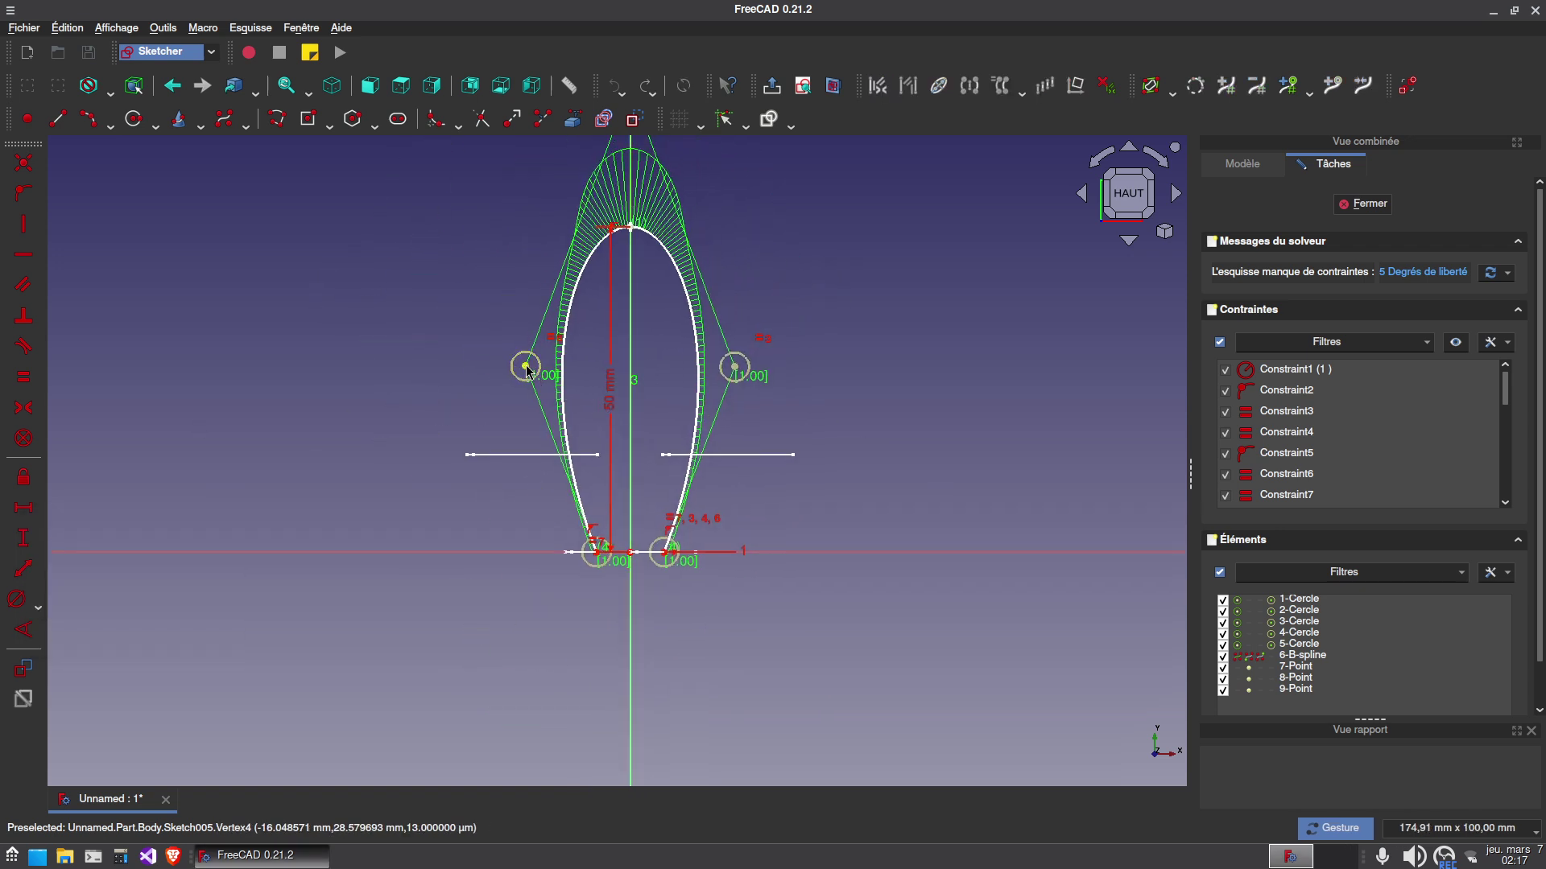
pyautogui.click(526, 368)
pyautogui.click(735, 368)
pyautogui.click(631, 376)
pyautogui.press('s')
# Make the B-spline's two endpoints symmetric about the vertical axis and set the right endpoint's distance from the axis to 5 mm.
pyautogui.scroll(5, 633, 603)
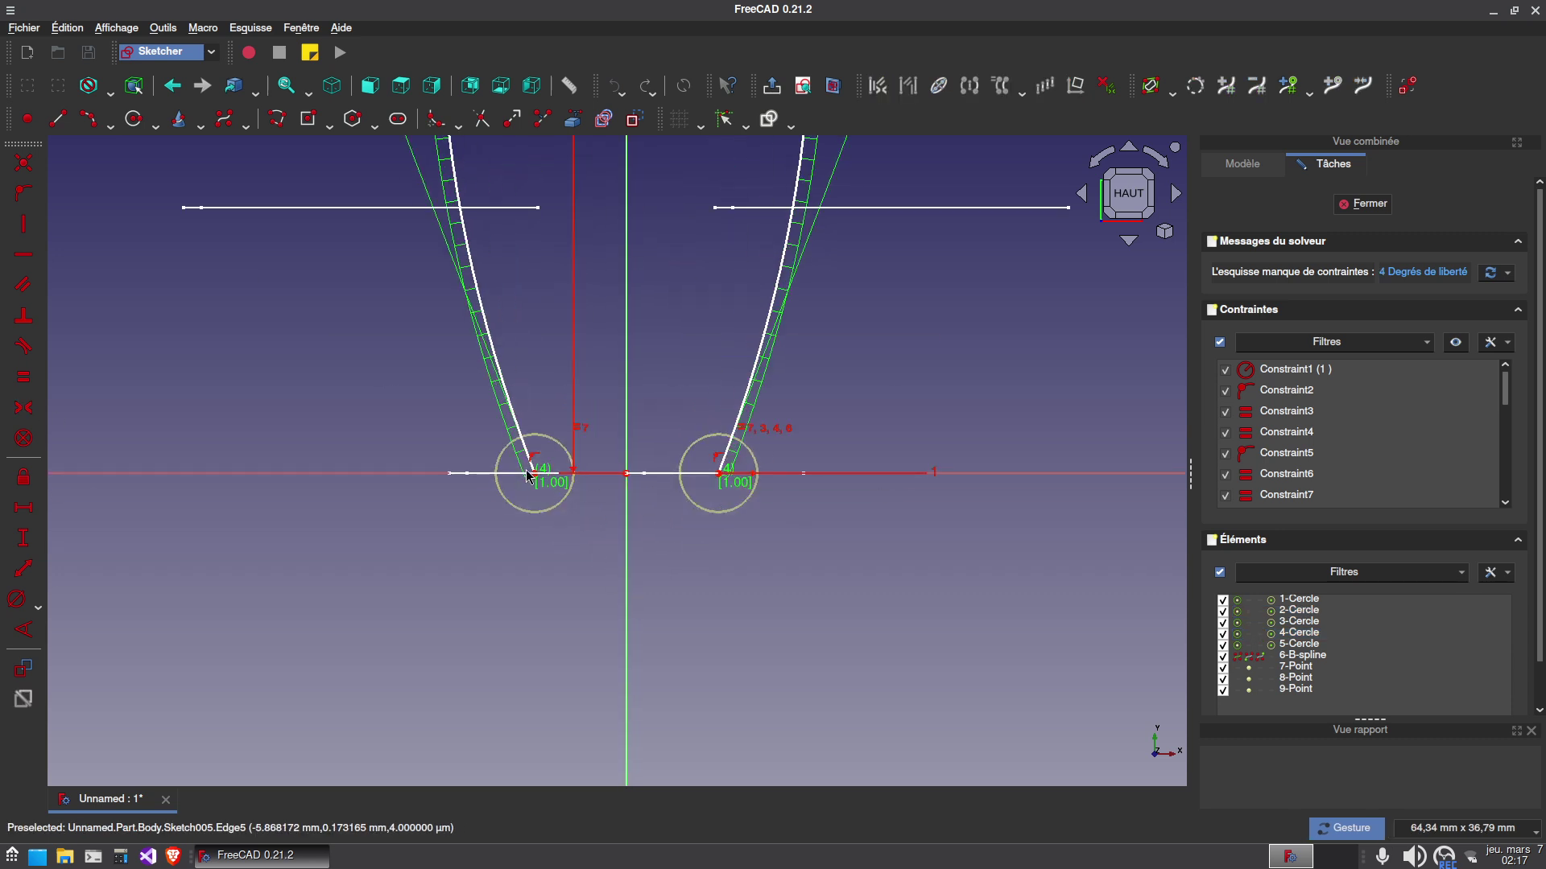
pyautogui.click(709, 474)
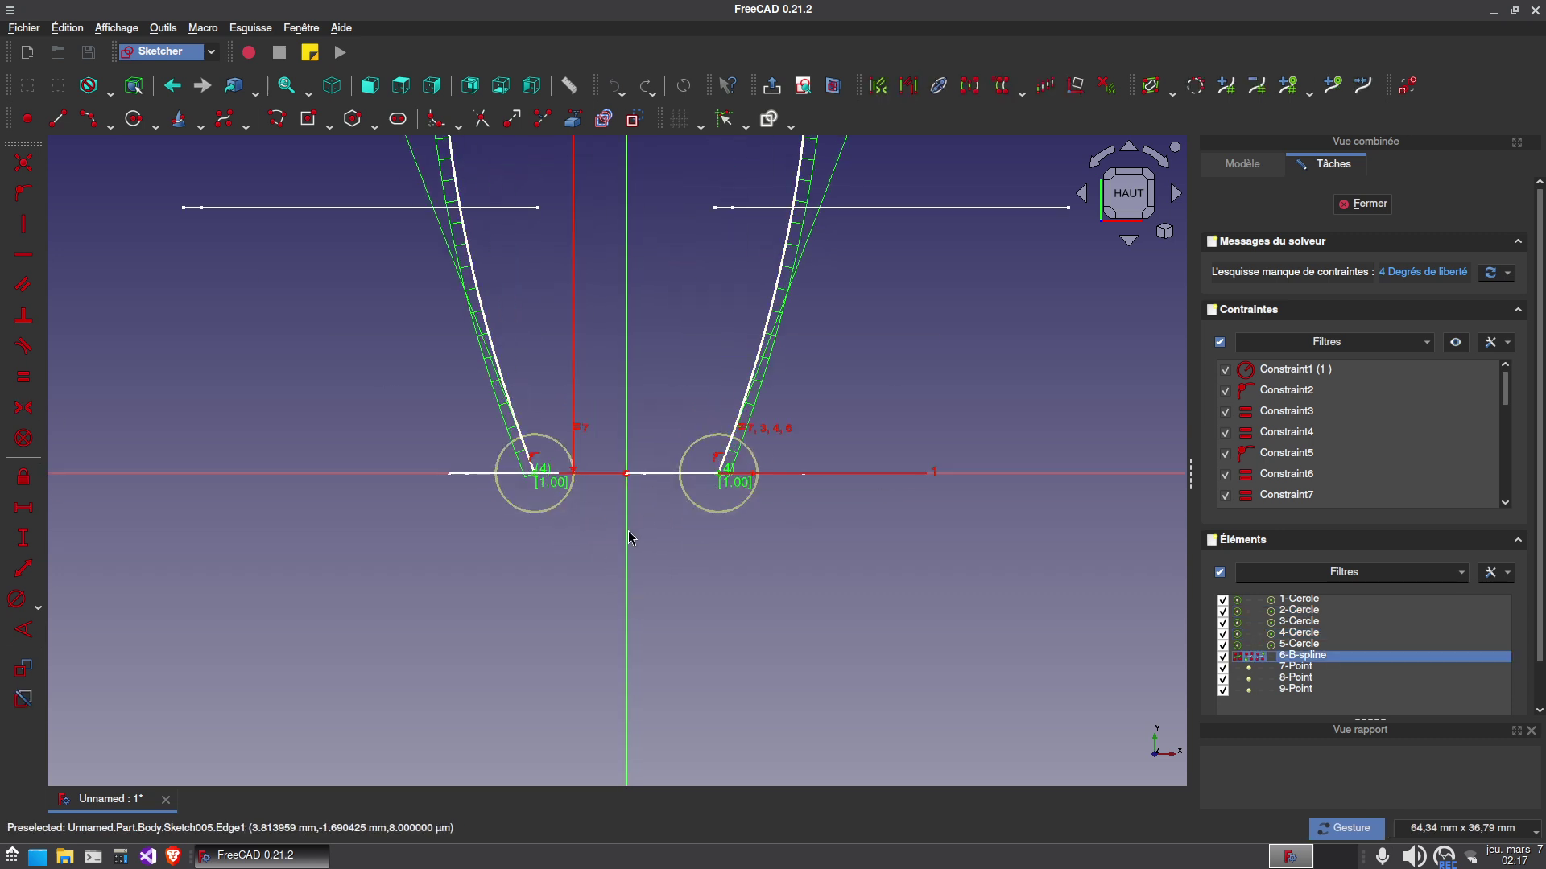
pyautogui.click(24, 408)
pyautogui.click(719, 475)
pyautogui.click(23, 508)
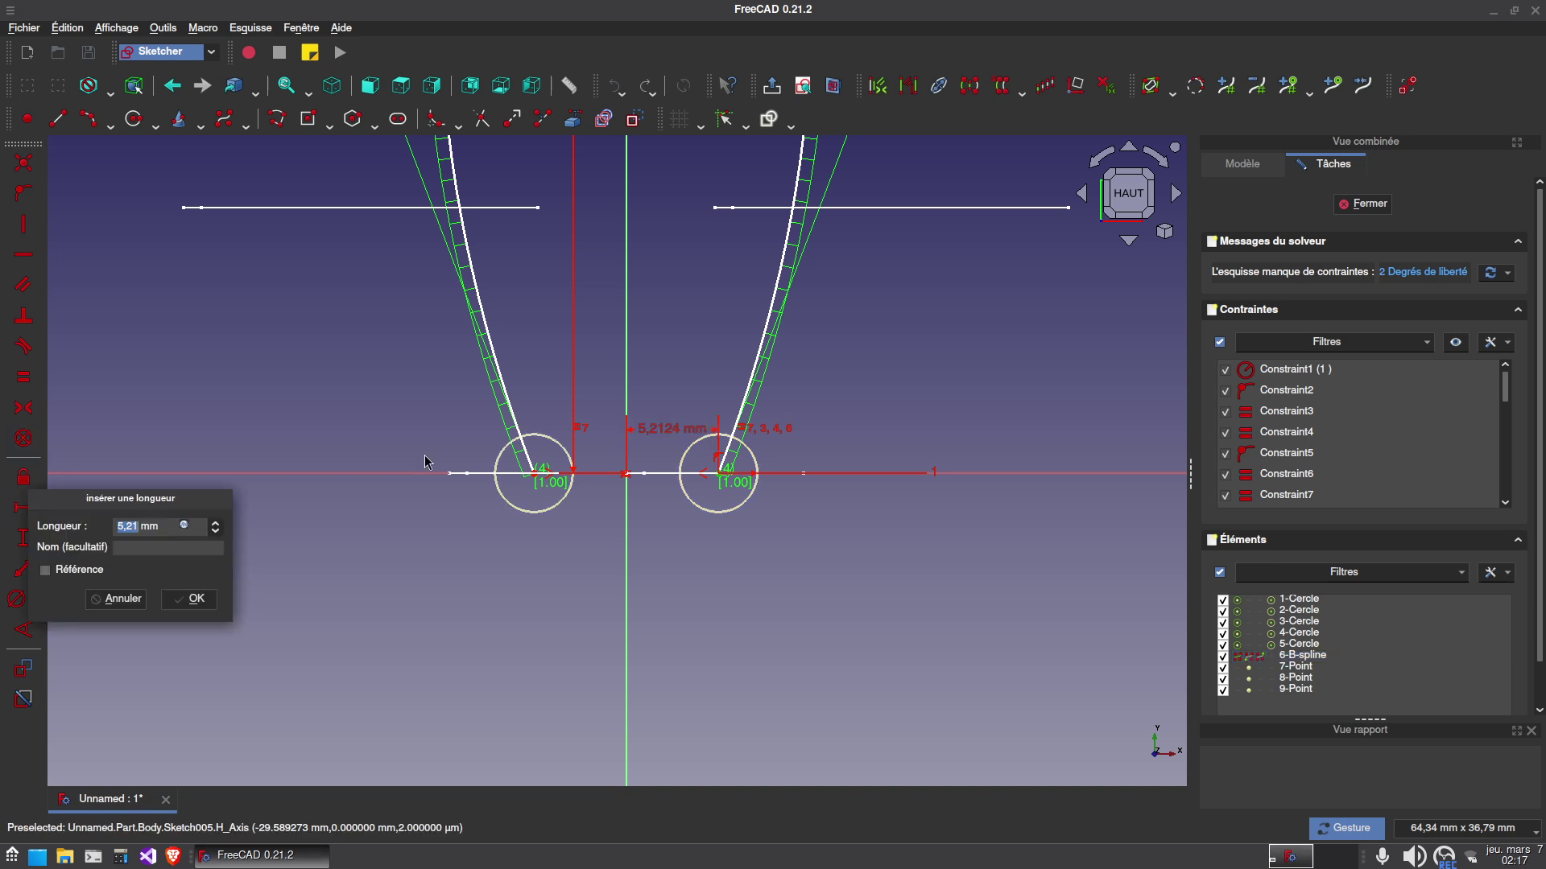
pyautogui.write('5')
pyautogui.press('Return')
# Widen the loop by moving its side control points to about 23 mm from the vertical axis and 27 mm above the horizontal axis.
pyautogui.scroll(-4, 675, 322)
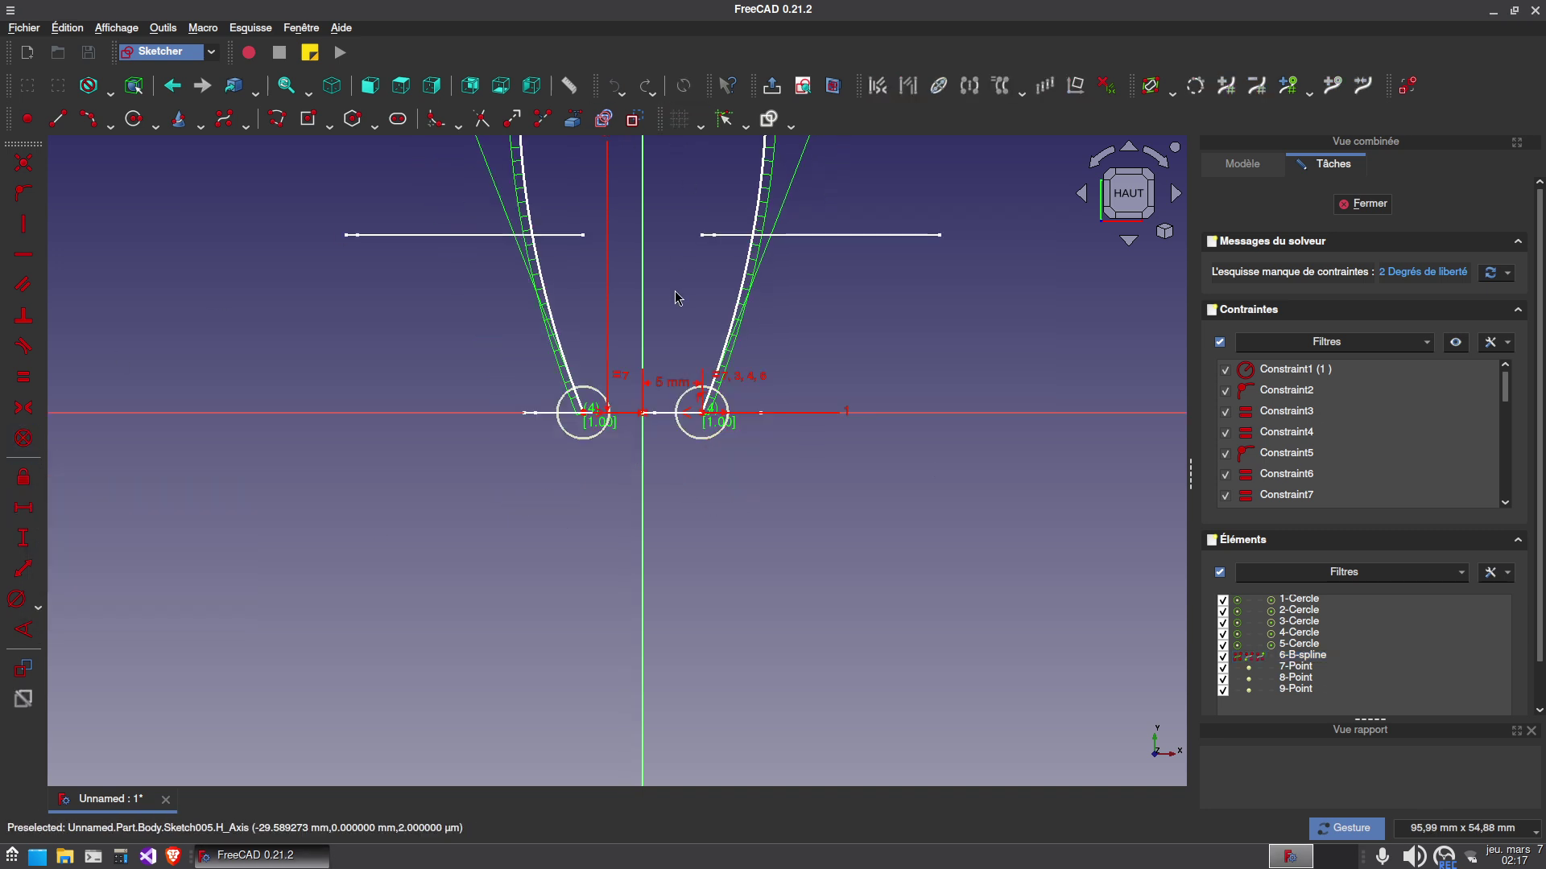
pyautogui.moveTo(522, 258); pyautogui.dragTo(482, 259)
pyautogui.moveTo(590, 223); pyautogui.dragTo(535, 359, button='right')
pyautogui.moveTo(429, 401); pyautogui.dragTo(415, 405)
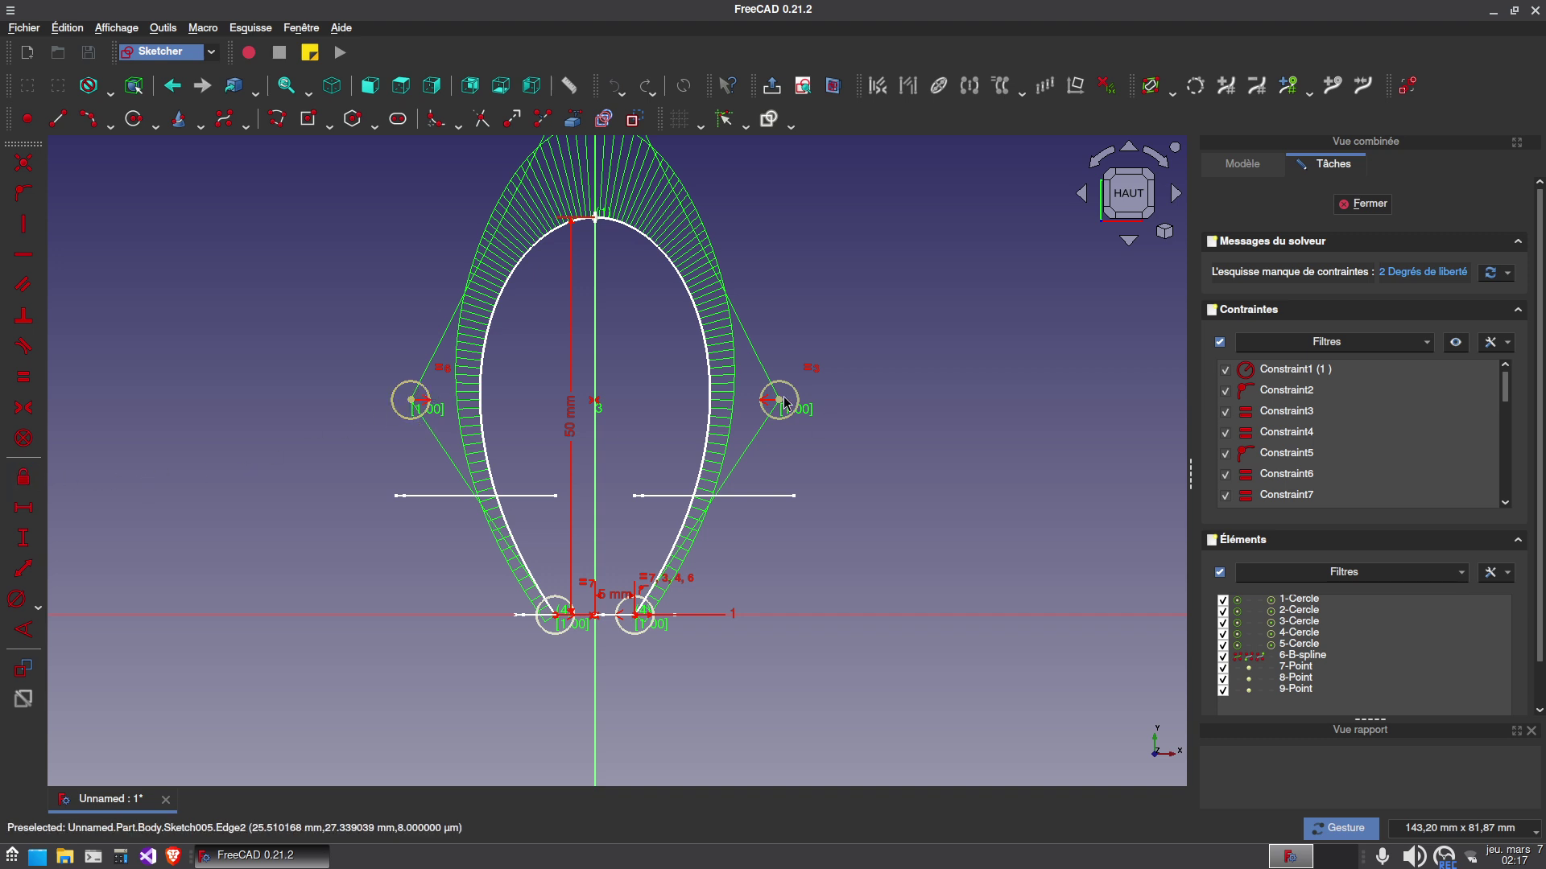
# Lock the right control point's position with its height dimension placed outside the loop, and close the sketch.
pyautogui.click(23, 478)
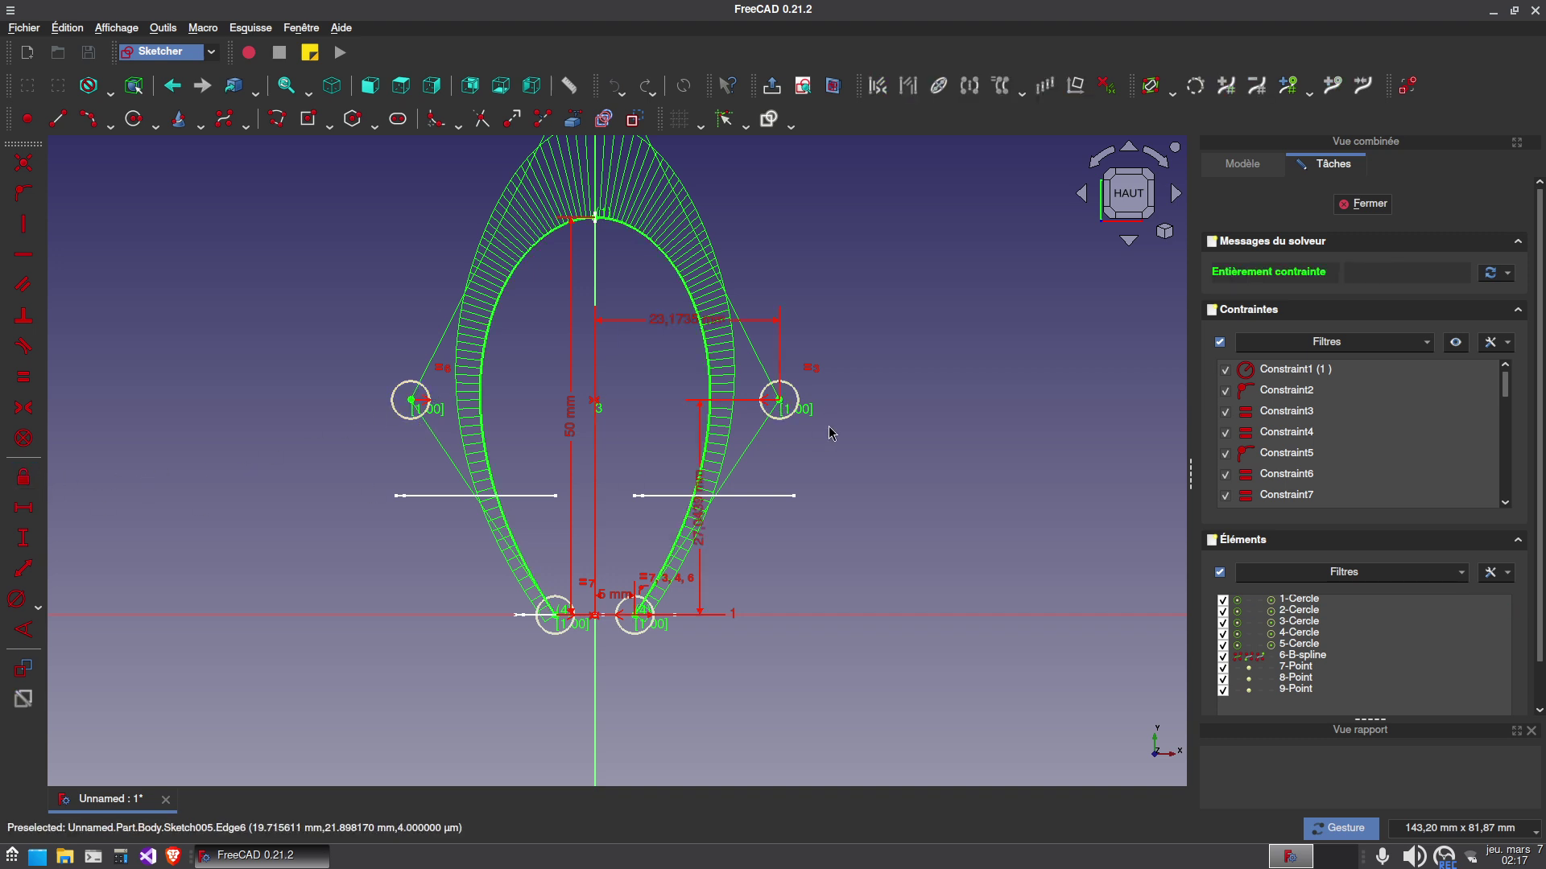
pyautogui.moveTo(700, 523)
pyautogui.mouseDown()
pyautogui.moveTo(854, 576)
pyautogui.moveTo(827, 554)
pyautogui.mouseUp()
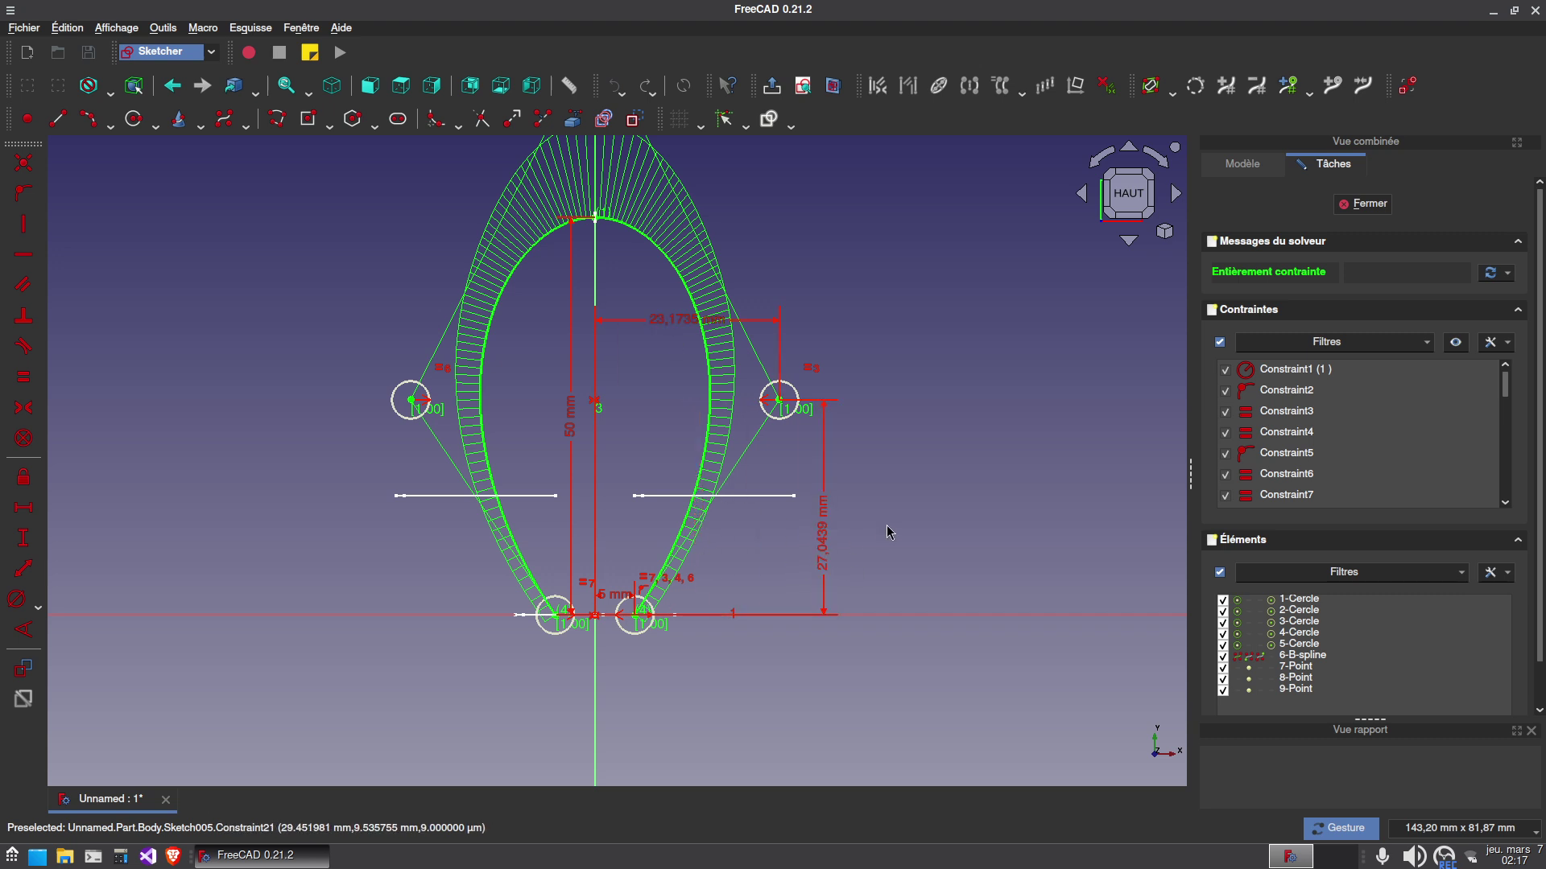
pyautogui.moveTo(630, 526); pyautogui.dragTo(725, 460)
pyautogui.scroll(3, 632, 425)
pyautogui.moveTo(568, 499)
pyautogui.mouseDown()
pyautogui.moveTo(476, 529)
pyautogui.moveTo(507, 512)
pyautogui.mouseUp()
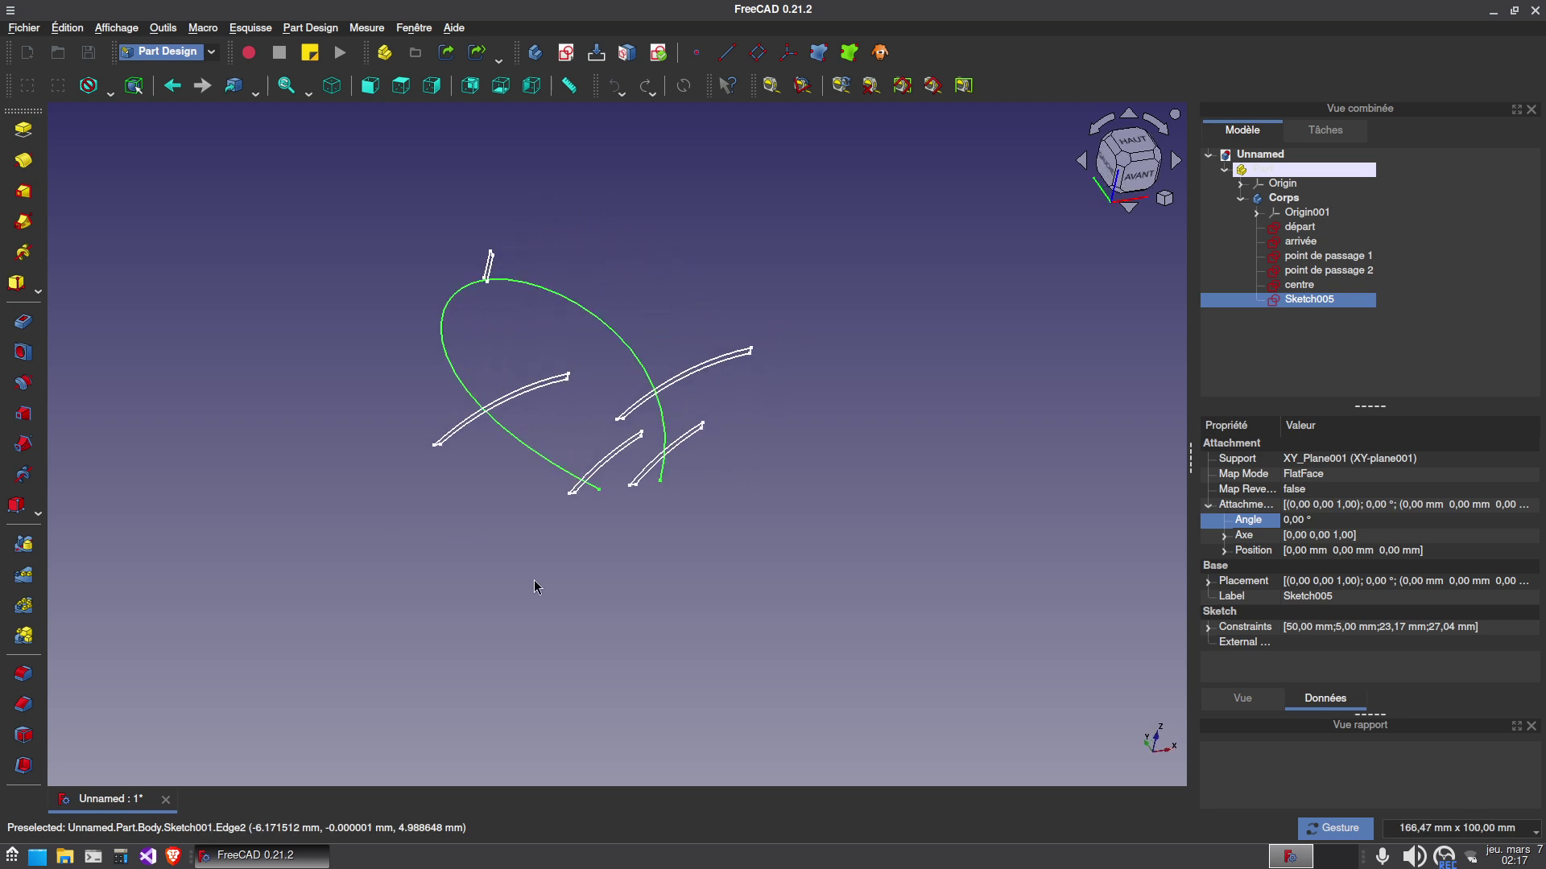
# Create an additive pipe that sweeps the départ profile along the B-spline loop of Sketch005.
pyautogui.click(533, 582)
pyautogui.moveTo(832, 494); pyautogui.dragTo(786, 512)
pyautogui.click(1321, 228)
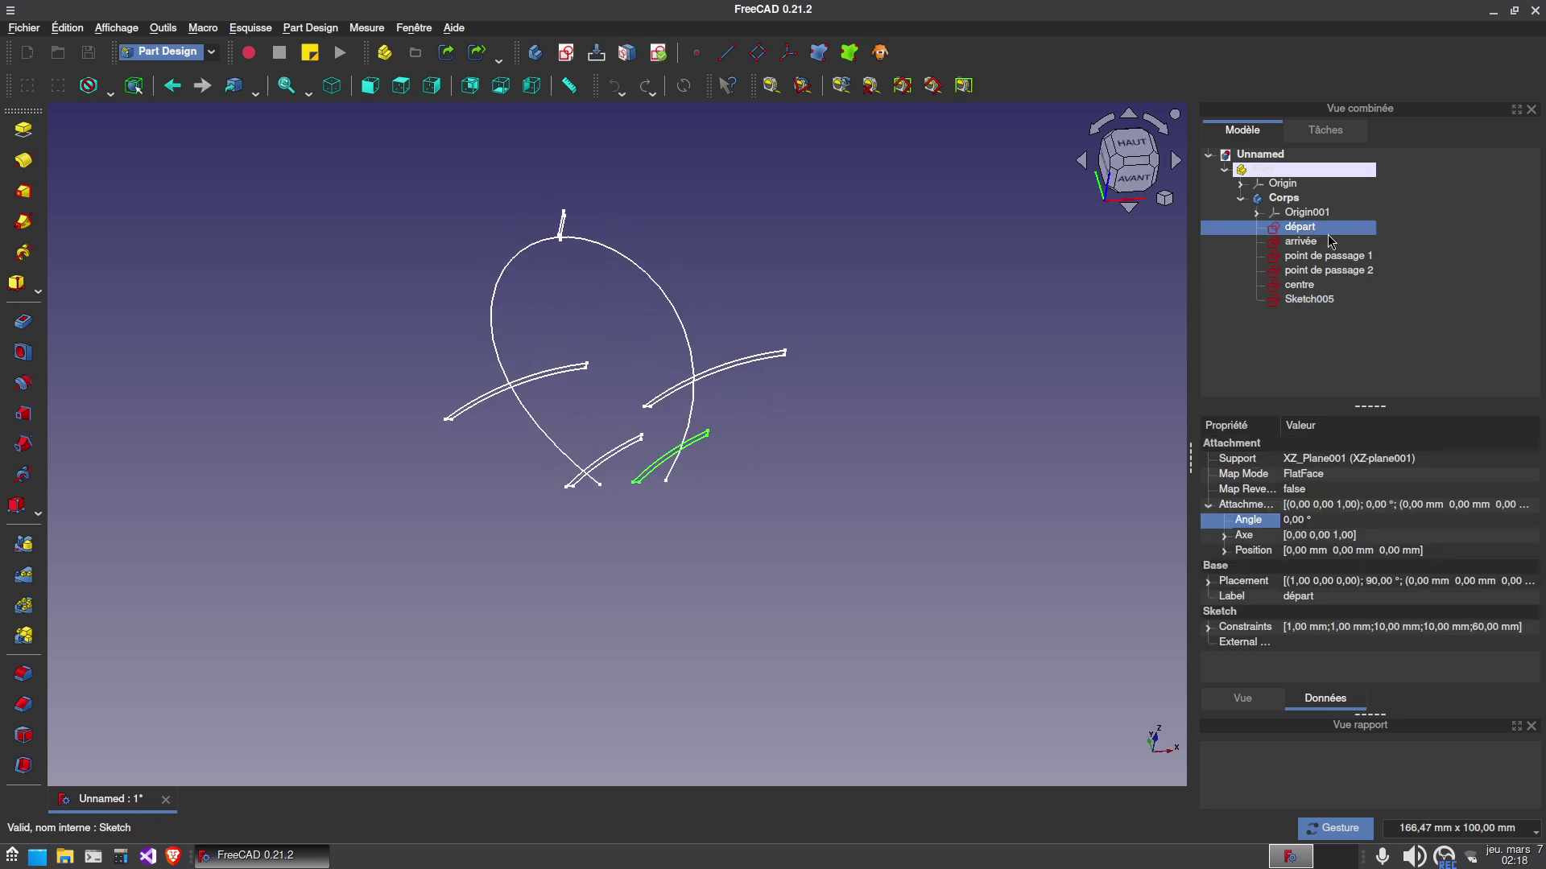
pyautogui.click(23, 222)
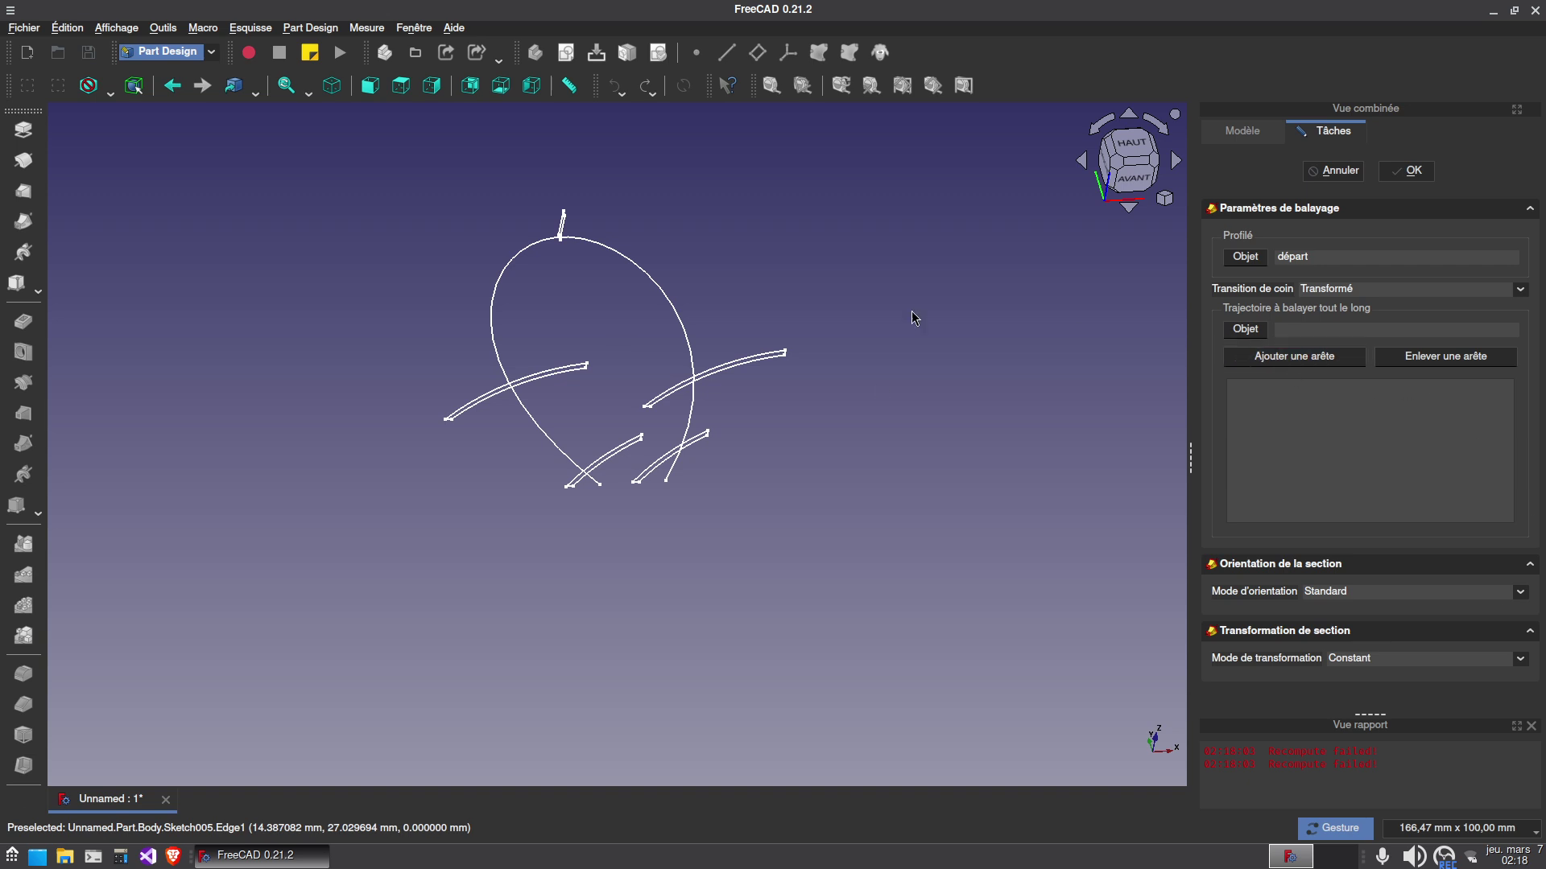
pyautogui.click(681, 324)
pyautogui.moveTo(899, 568)
pyautogui.mouseDown()
pyautogui.moveTo(728, 562)
pyautogui.moveTo(685, 461)
pyautogui.moveTo(806, 596)
pyautogui.mouseUp()
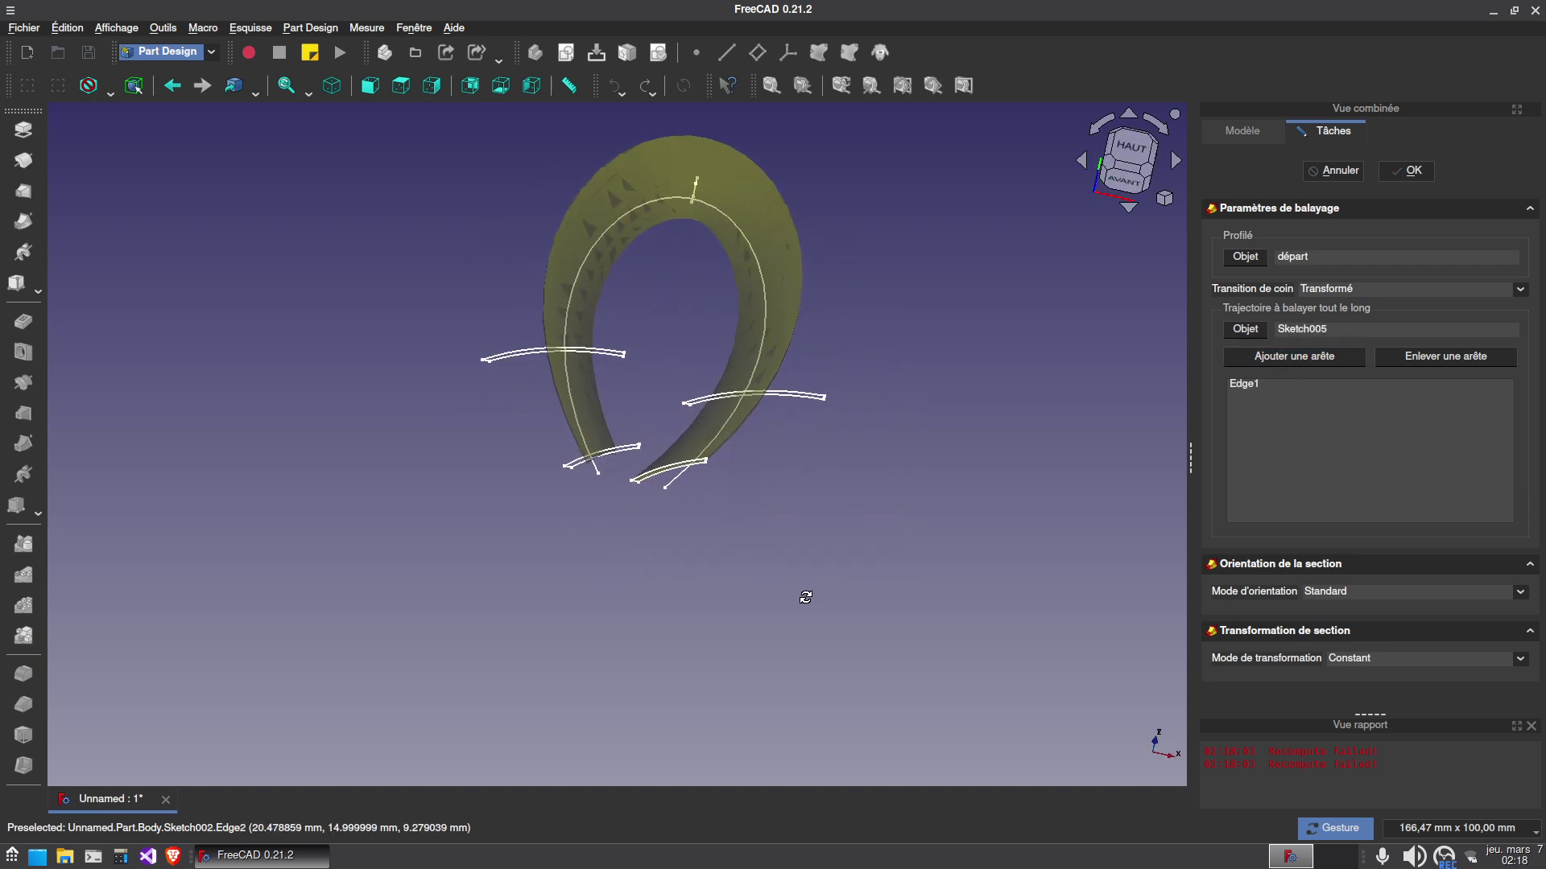
pyautogui.moveTo(613, 544); pyautogui.dragTo(647, 439)
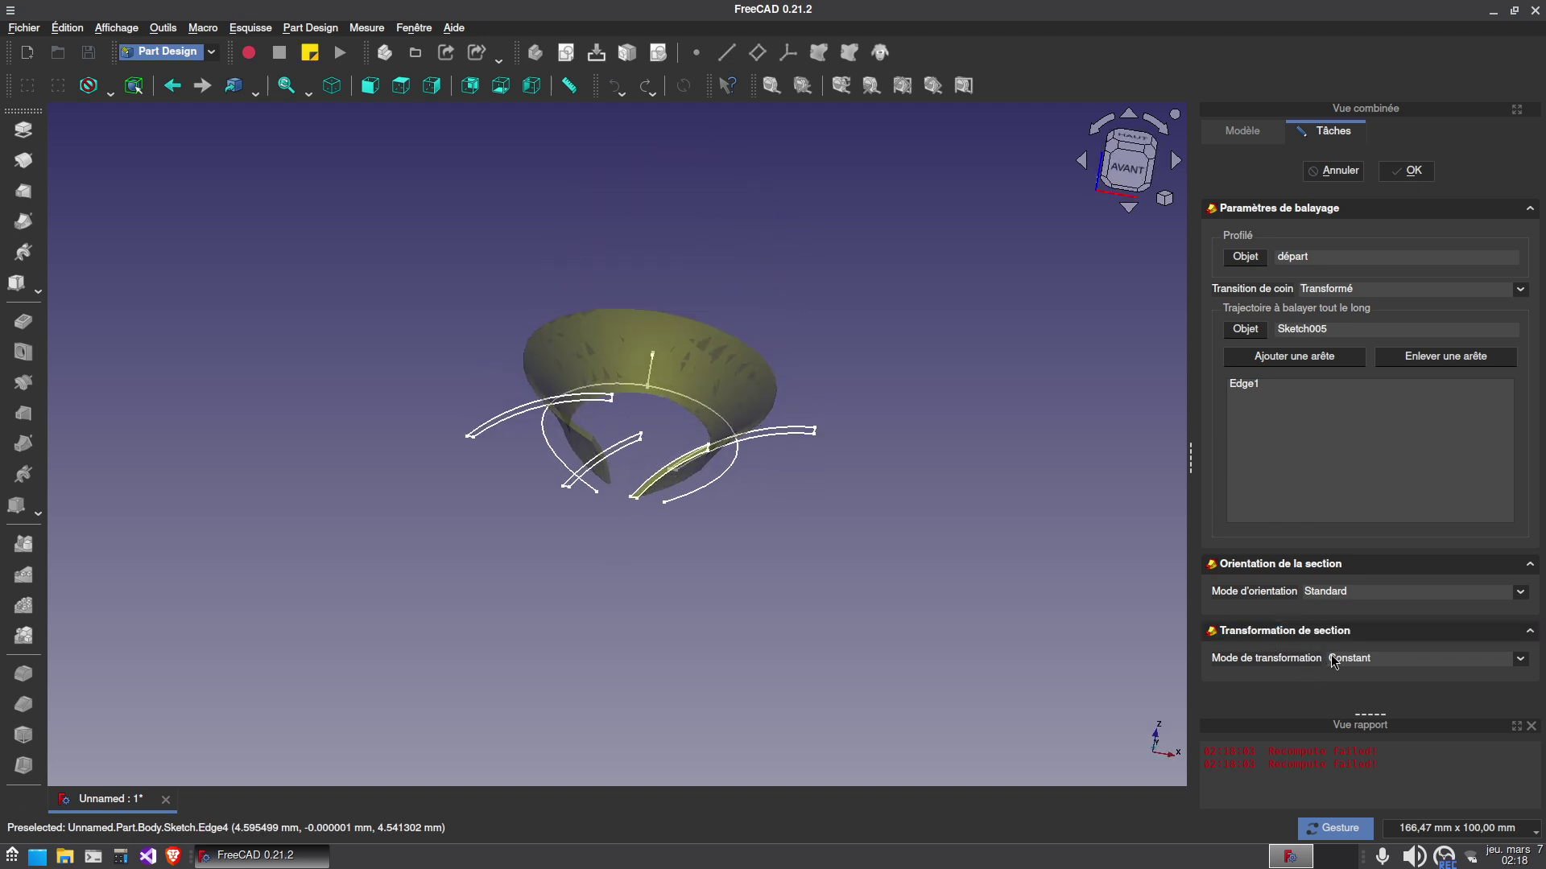
# Switch the pipe's section transformation to multiple sections (Sections multiples) and add point de passage 1 as a section.
pyautogui.click(1392, 660)
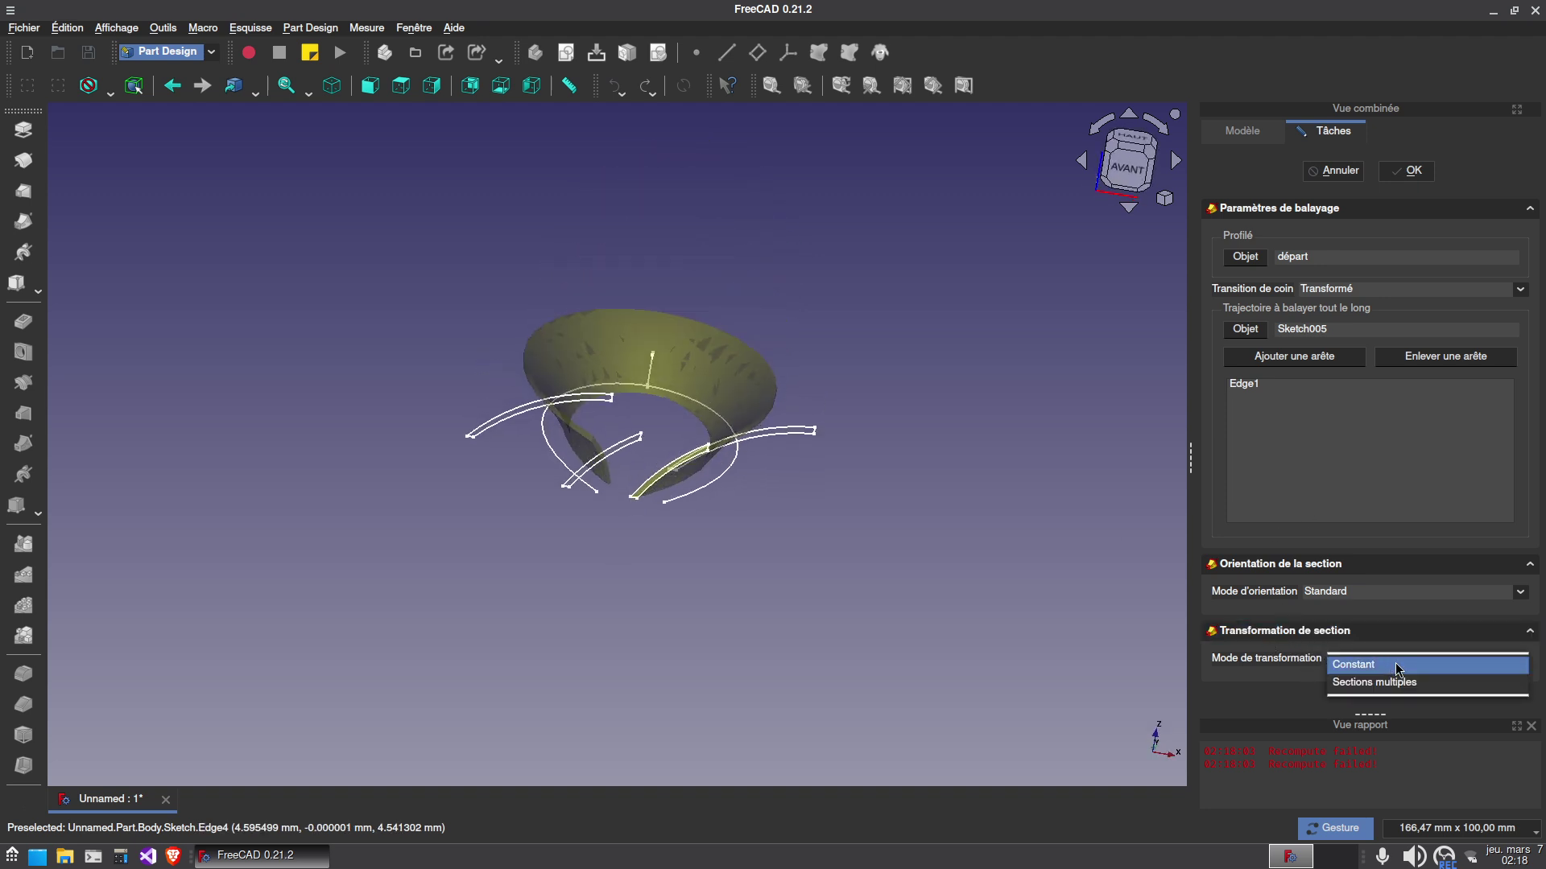
pyautogui.click(1395, 690)
pyautogui.click(1276, 604)
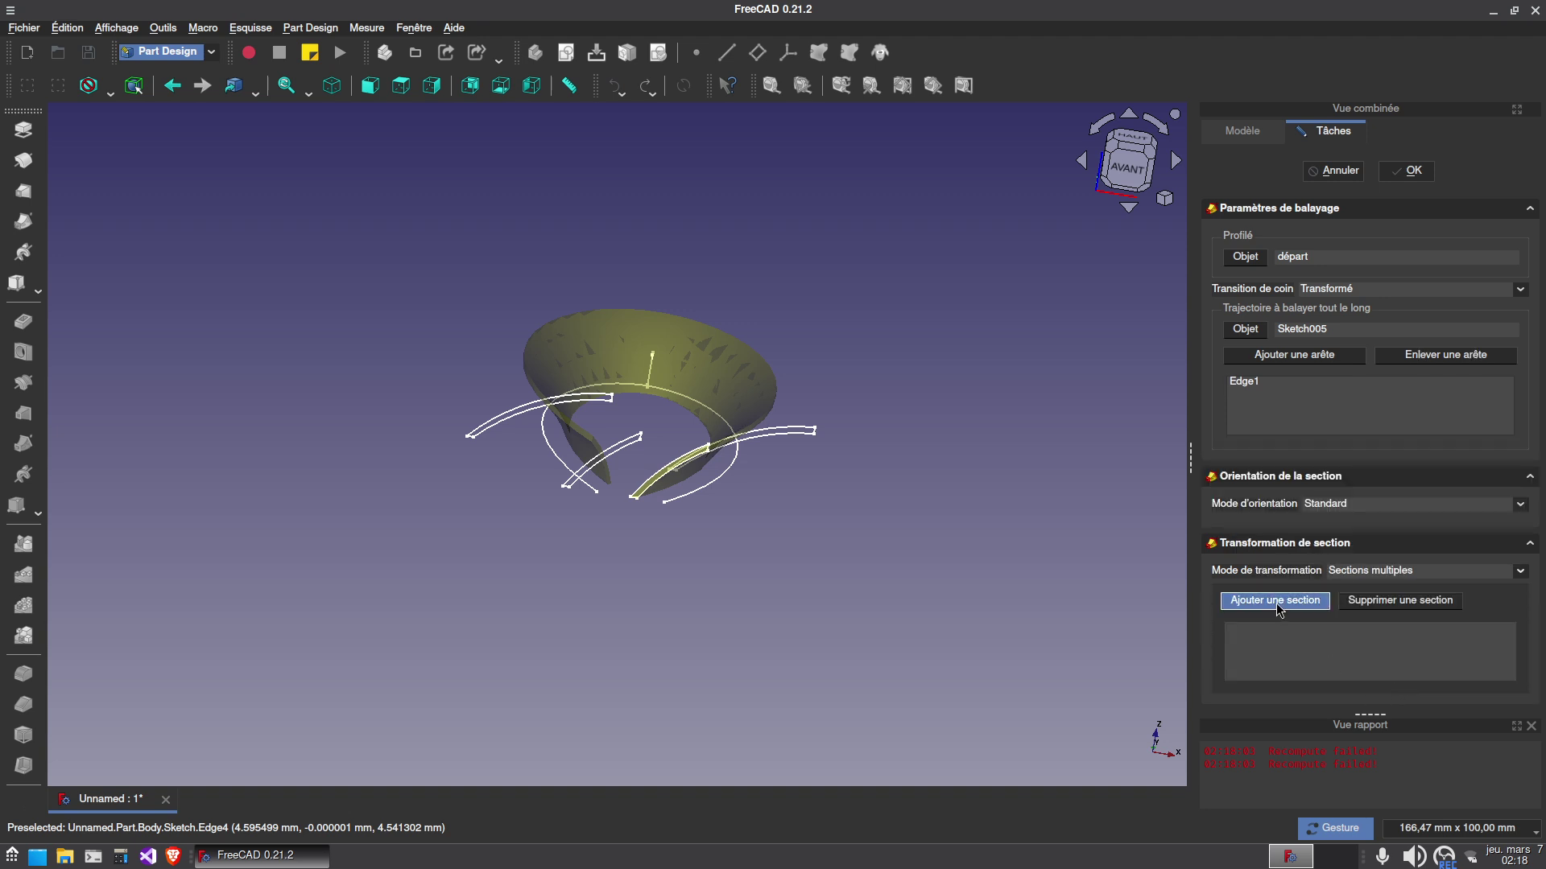
pyautogui.click(1242, 130)
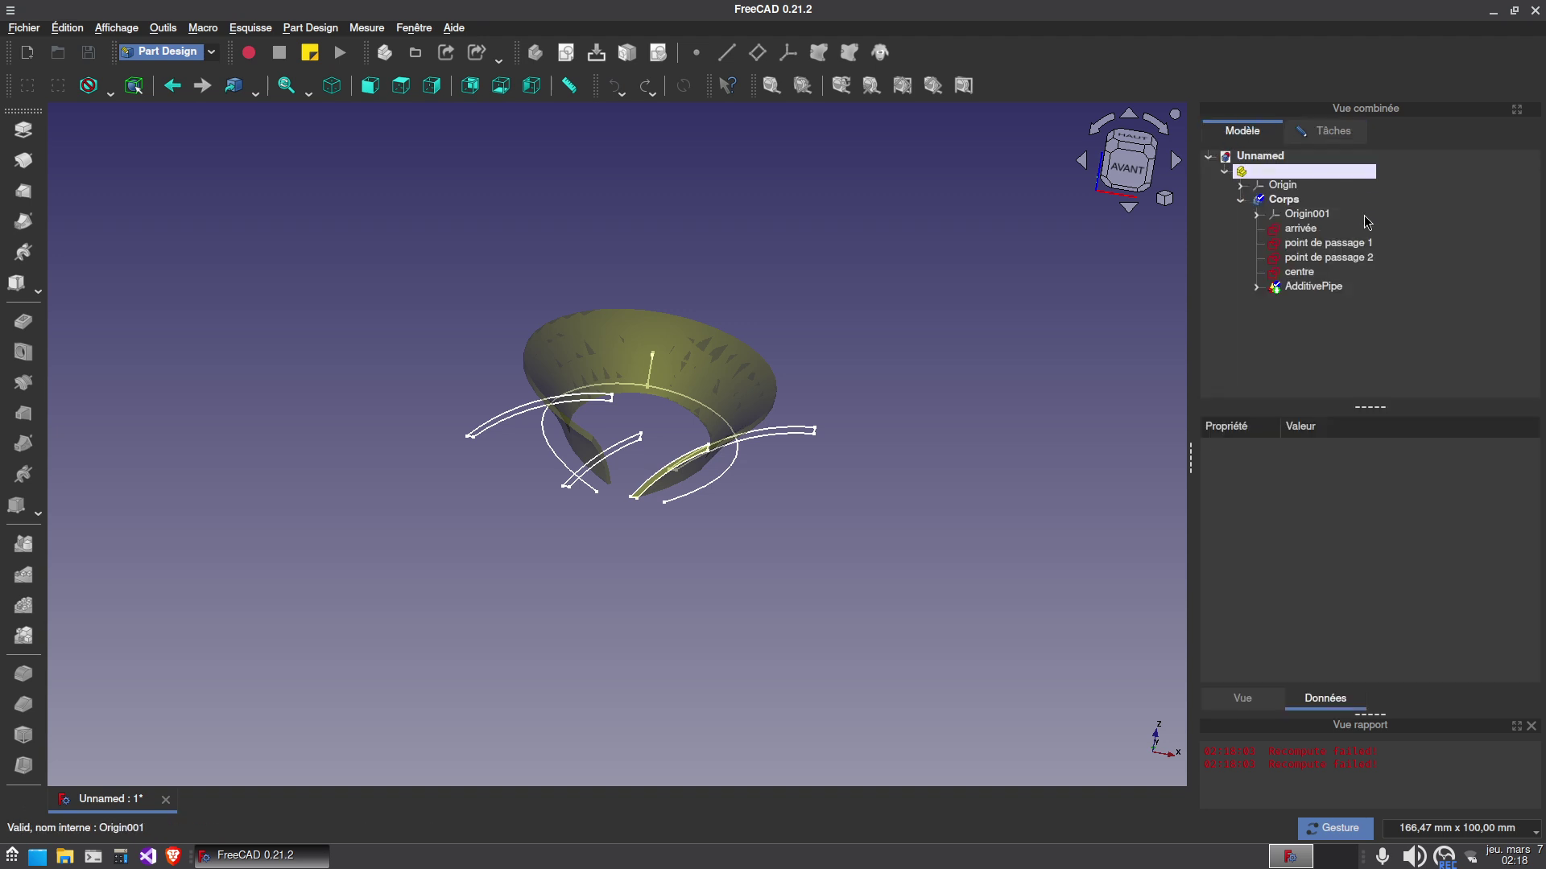
pyautogui.click(1359, 246)
pyautogui.click(1330, 132)
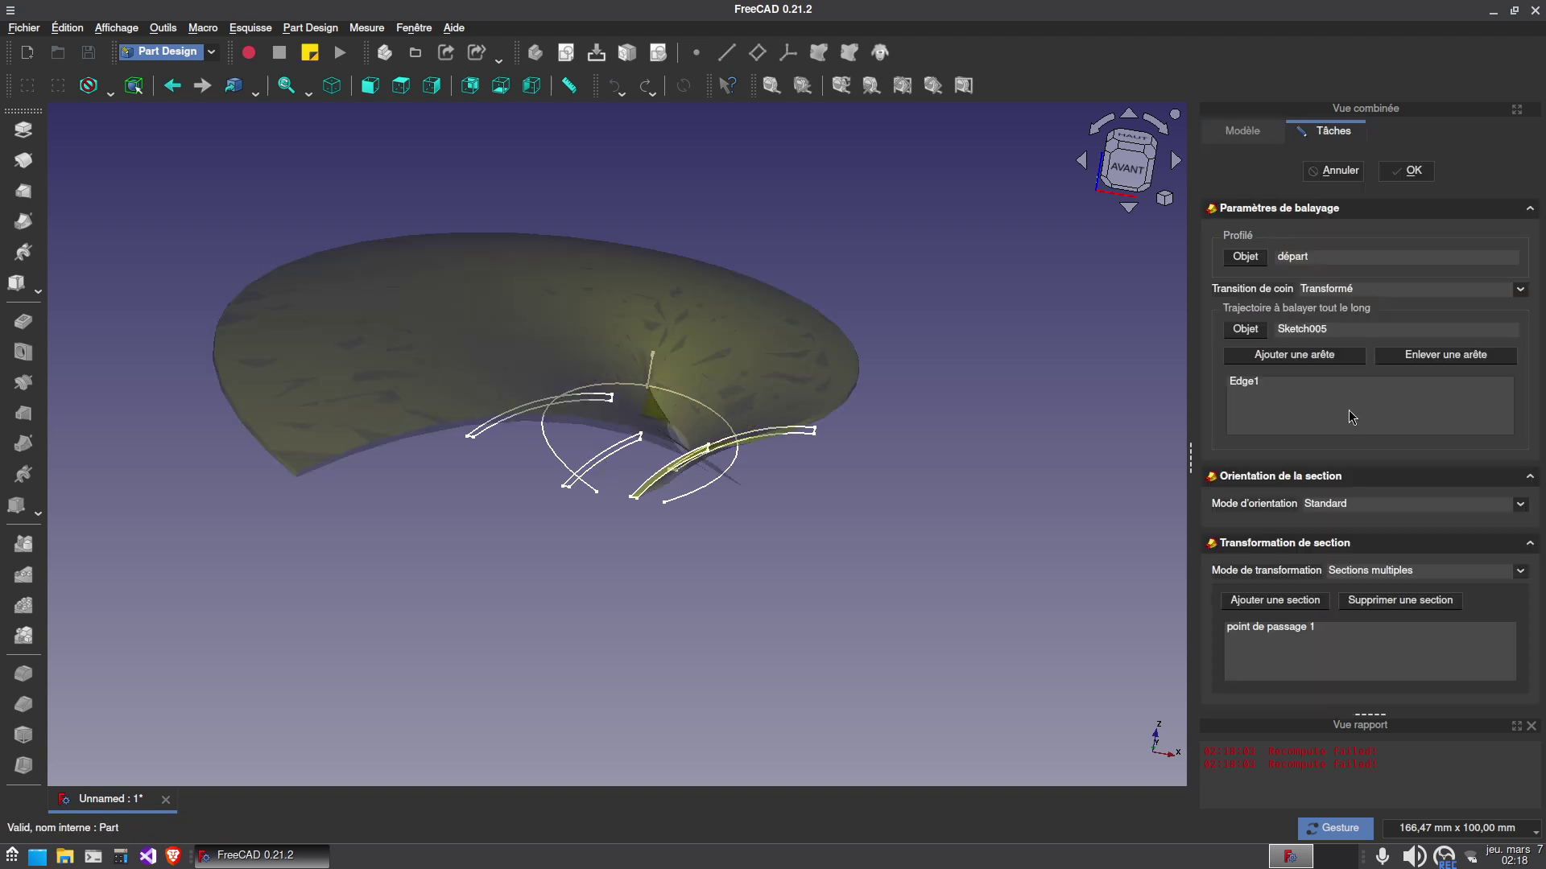
# Add centre and point de passage 2, in that order, as further sections of the pipe.
pyautogui.click(1309, 605)
pyautogui.click(1270, 142)
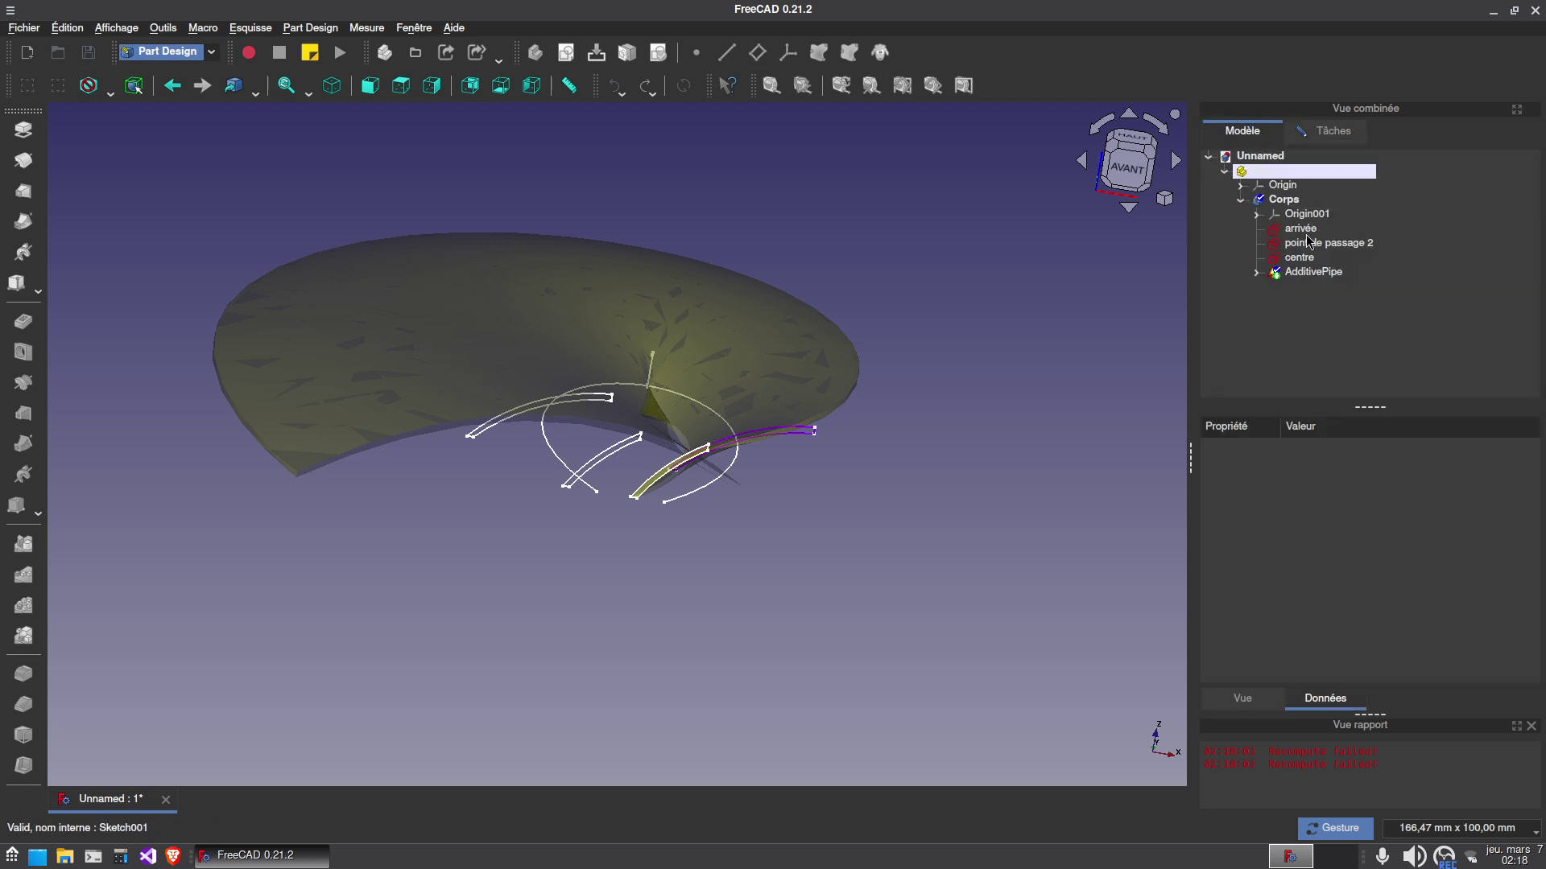
pyautogui.click(1305, 262)
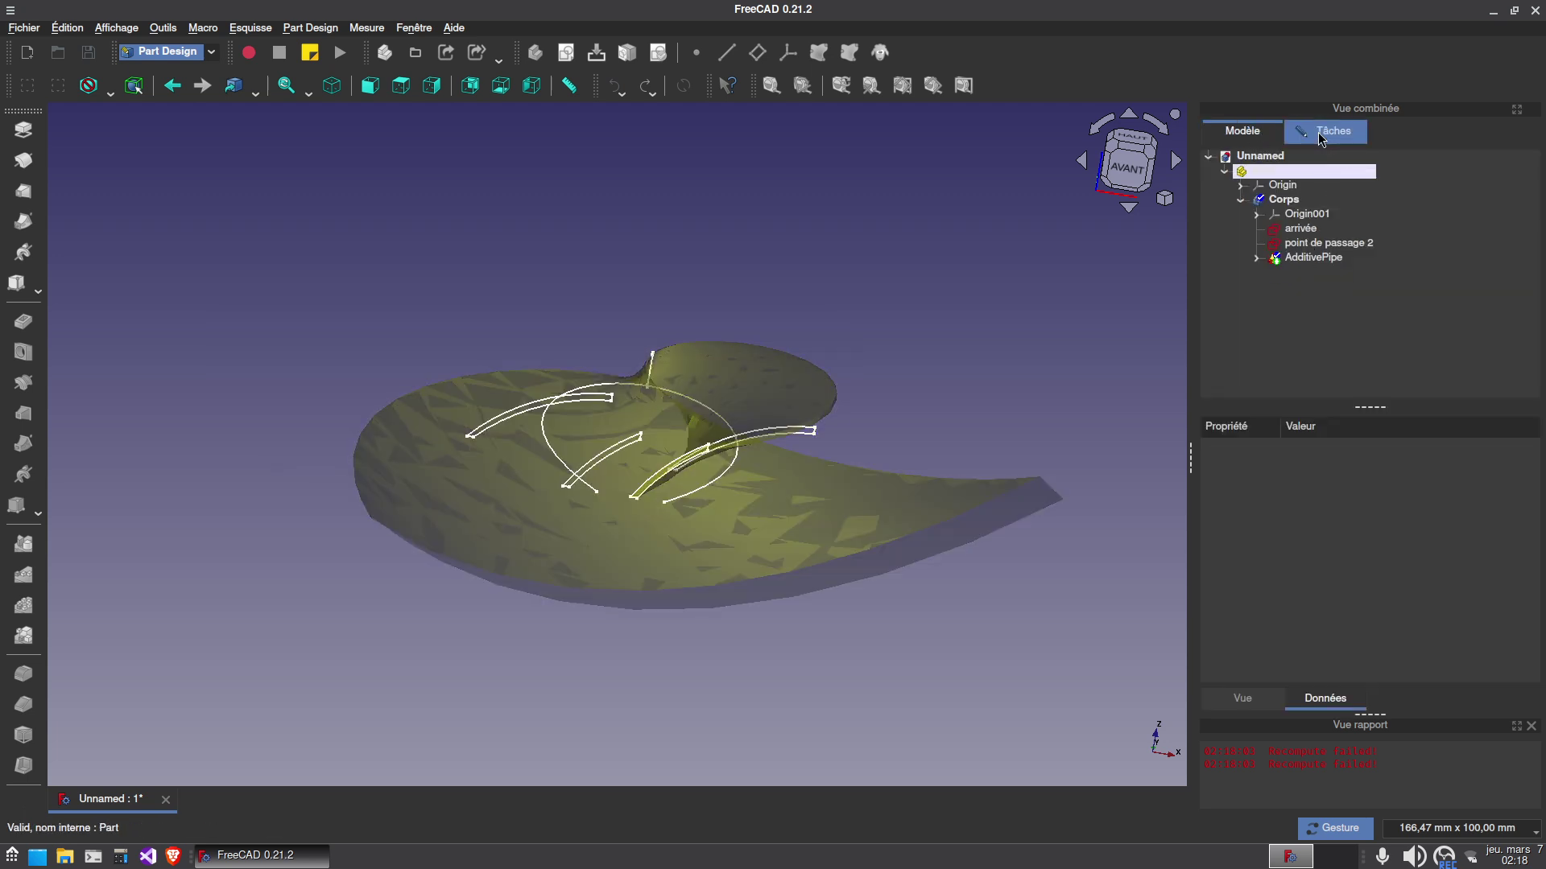
pyautogui.click(1329, 131)
pyautogui.click(1311, 604)
pyautogui.click(1254, 132)
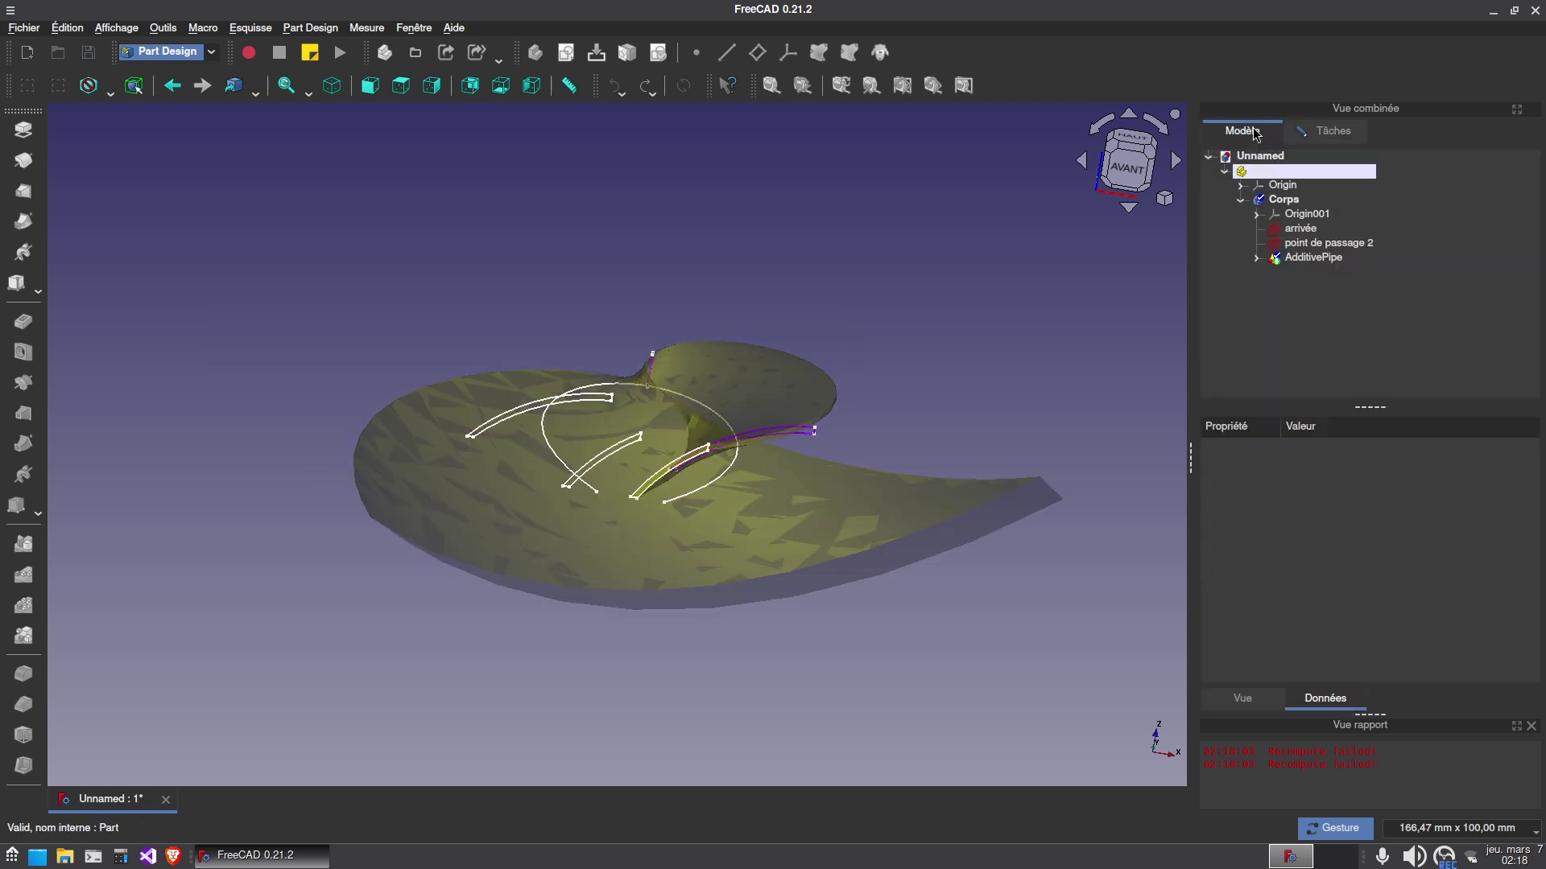
pyautogui.click(1309, 246)
pyautogui.click(1330, 131)
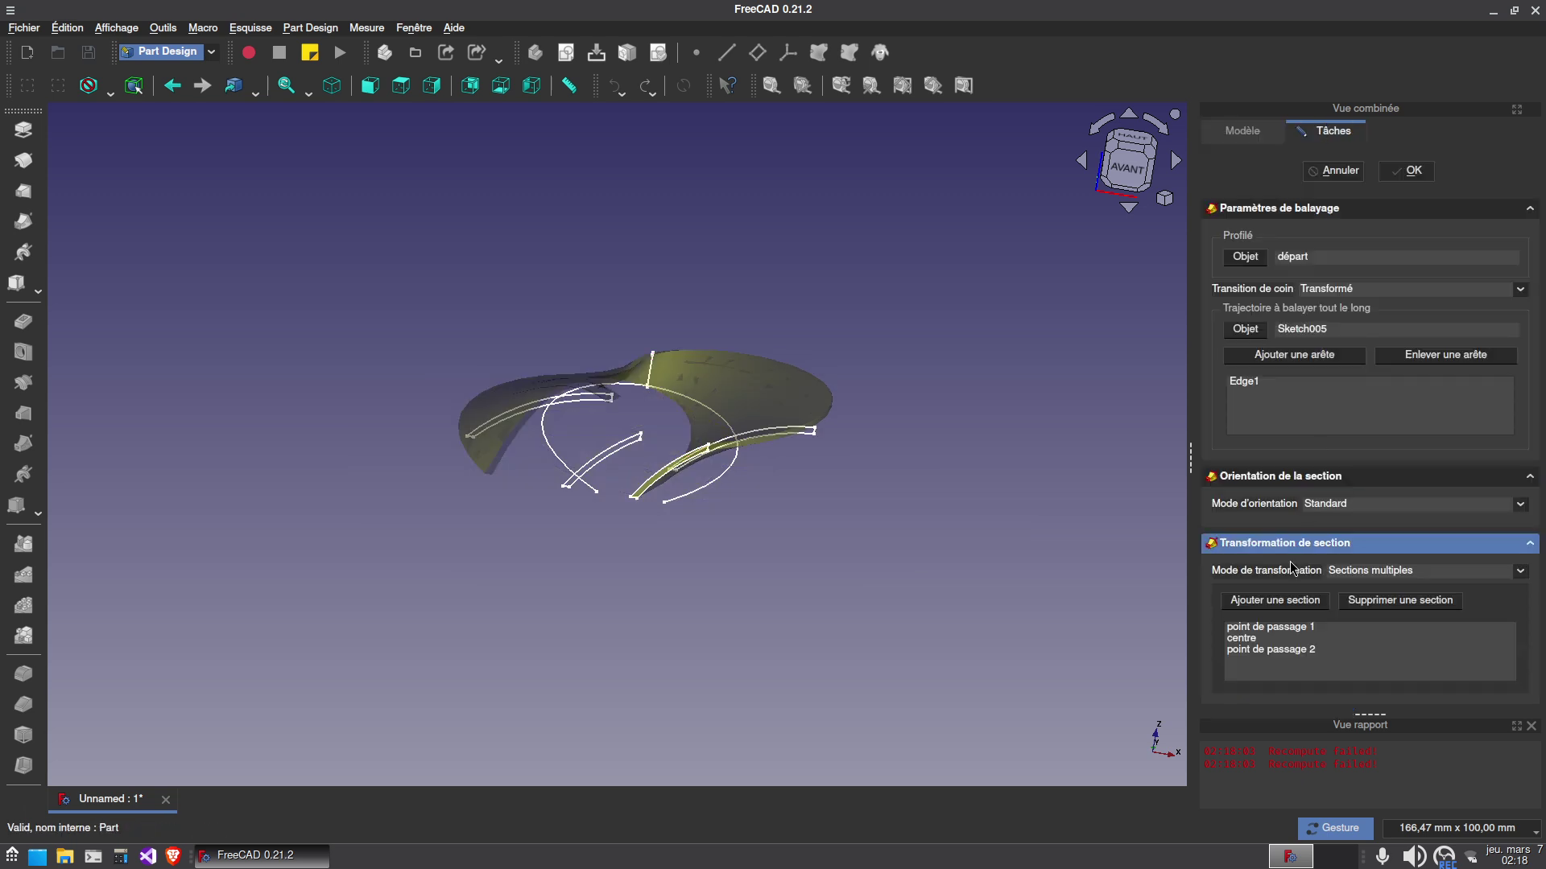
# Add arrivée as the last section of the pipe.
pyautogui.click(1292, 603)
pyautogui.click(1244, 132)
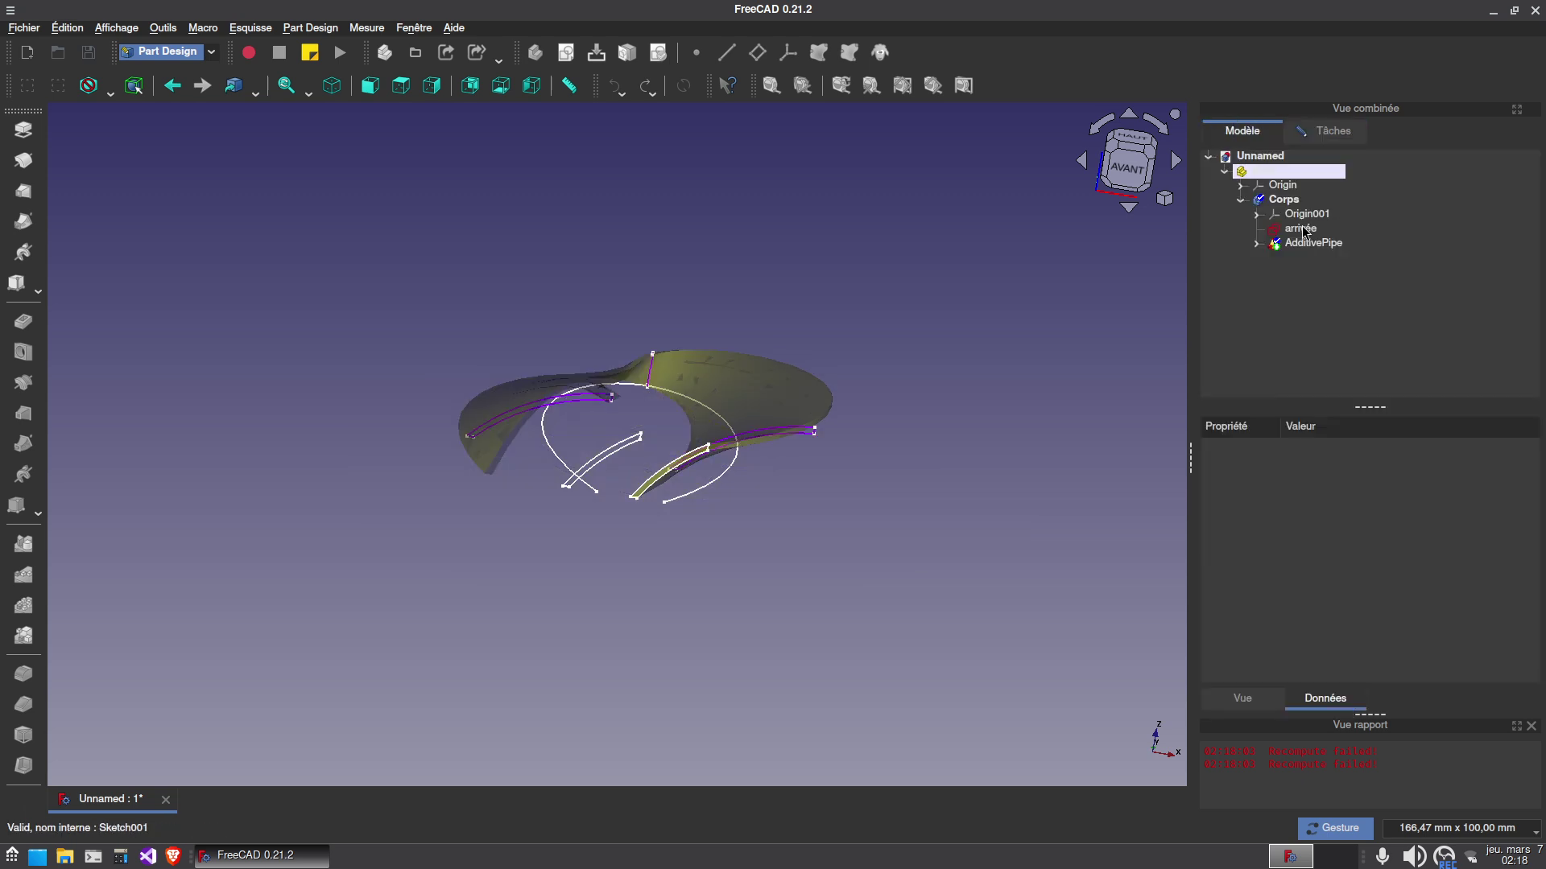
pyautogui.click(1302, 229)
pyautogui.press('2')
pyautogui.moveTo(635, 277); pyautogui.dragTo(559, 317)
pyautogui.moveTo(630, 527); pyautogui.dragTo(644, 387)
pyautogui.click(1329, 135)
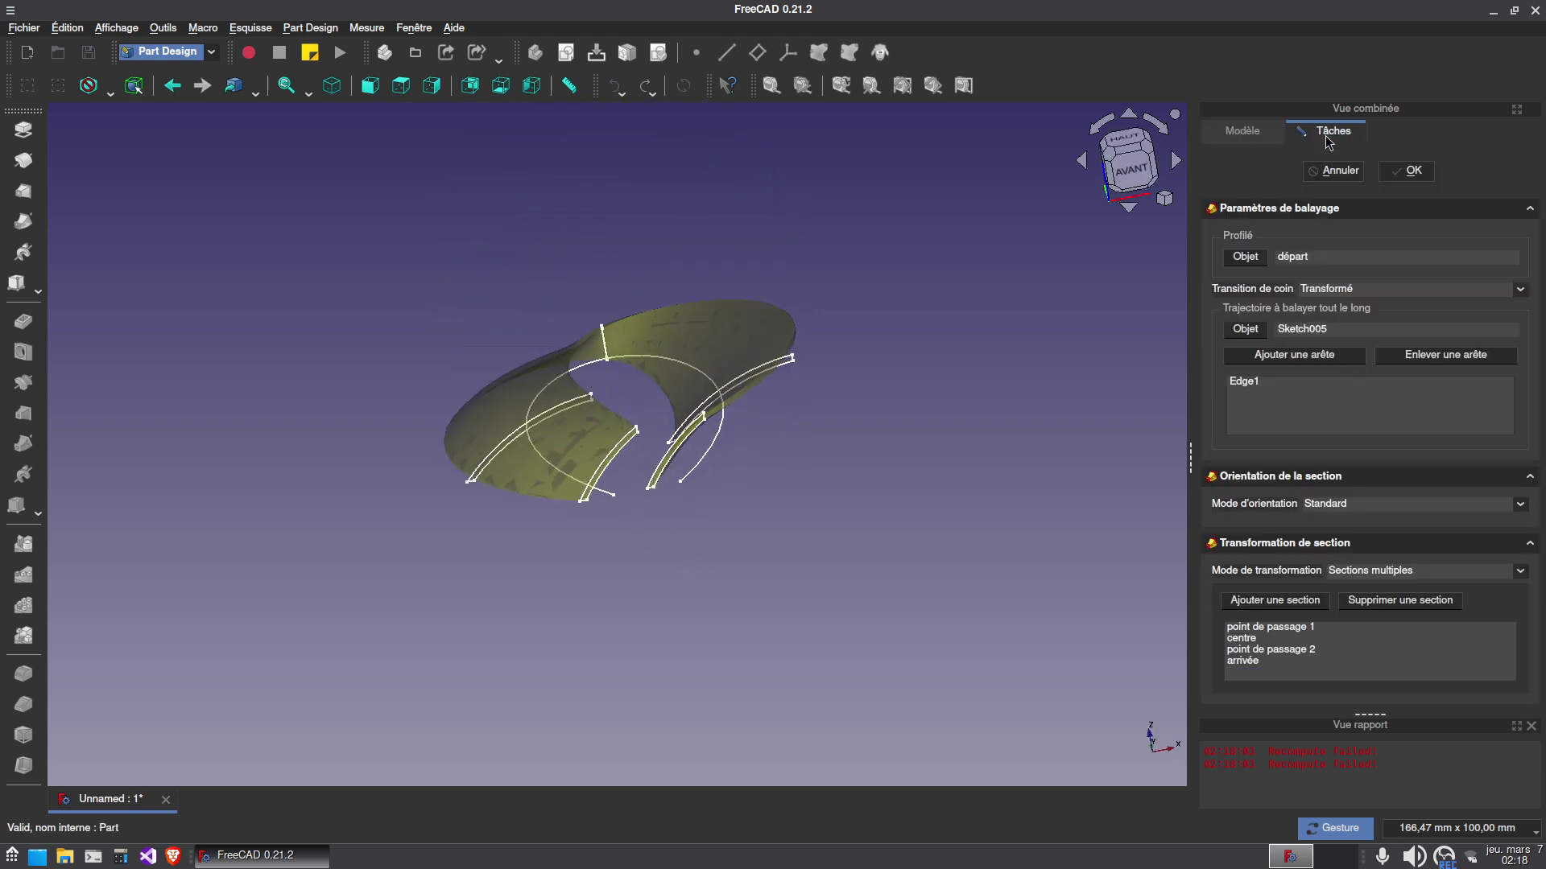
# Set the pipe's section orientation mode to Fixé, confirm the pipe and inspect the blade from above.
pyautogui.click(1364, 506)
pyautogui.click(1336, 527)
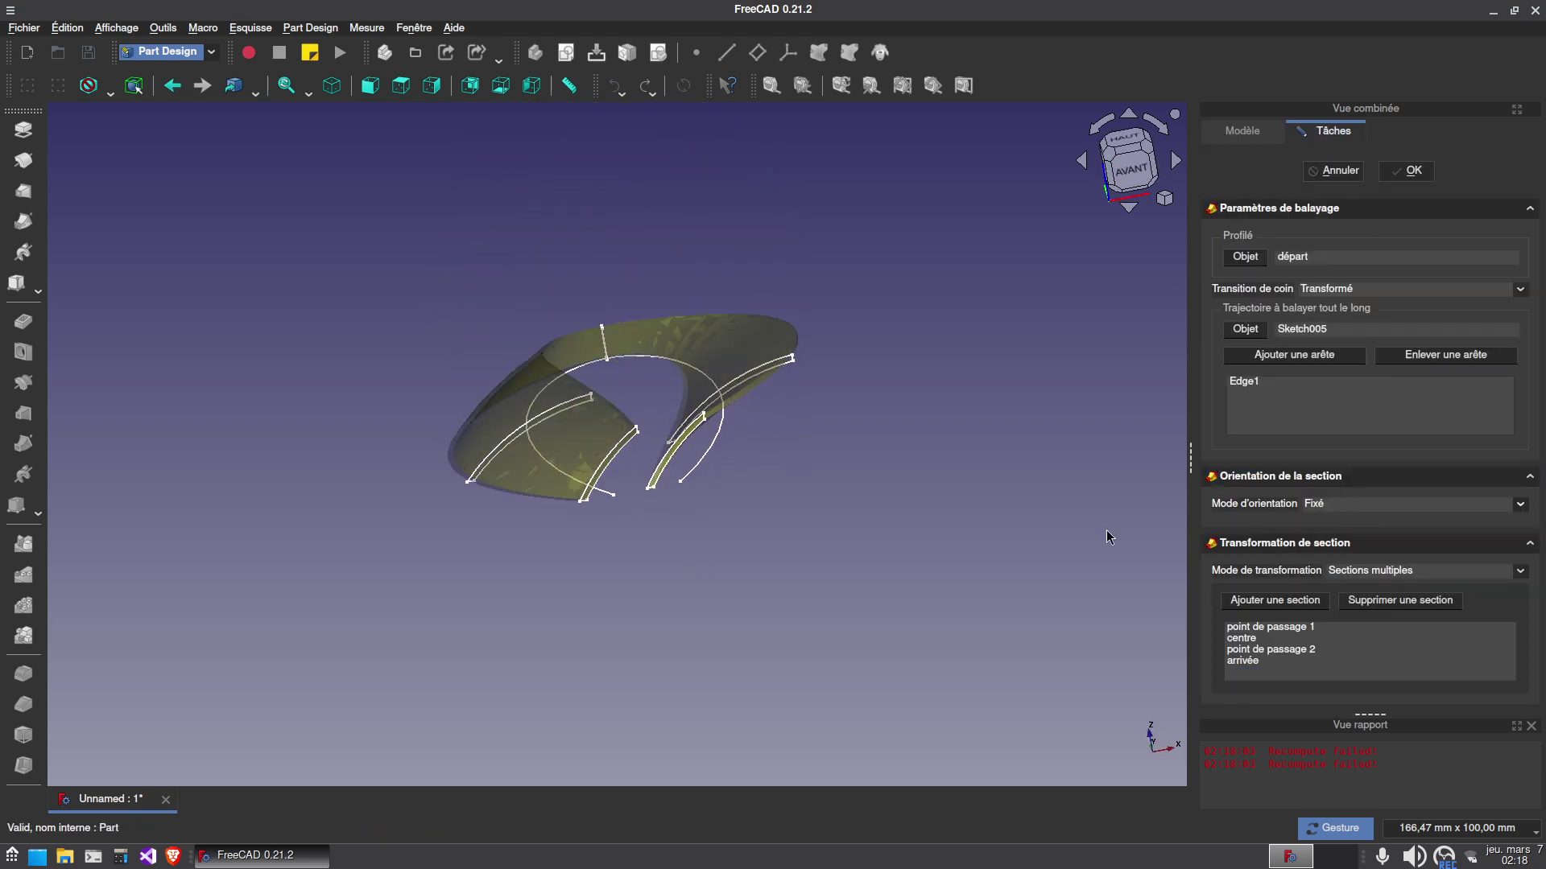
pyautogui.press('2')
pyautogui.moveTo(636, 329)
pyautogui.mouseDown()
pyautogui.moveTo(626, 403)
pyautogui.moveTo(612, 333)
pyautogui.mouseUp()
pyautogui.moveTo(698, 538); pyautogui.dragTo(611, 384)
pyautogui.moveTo(827, 313); pyautogui.dragTo(624, 546)
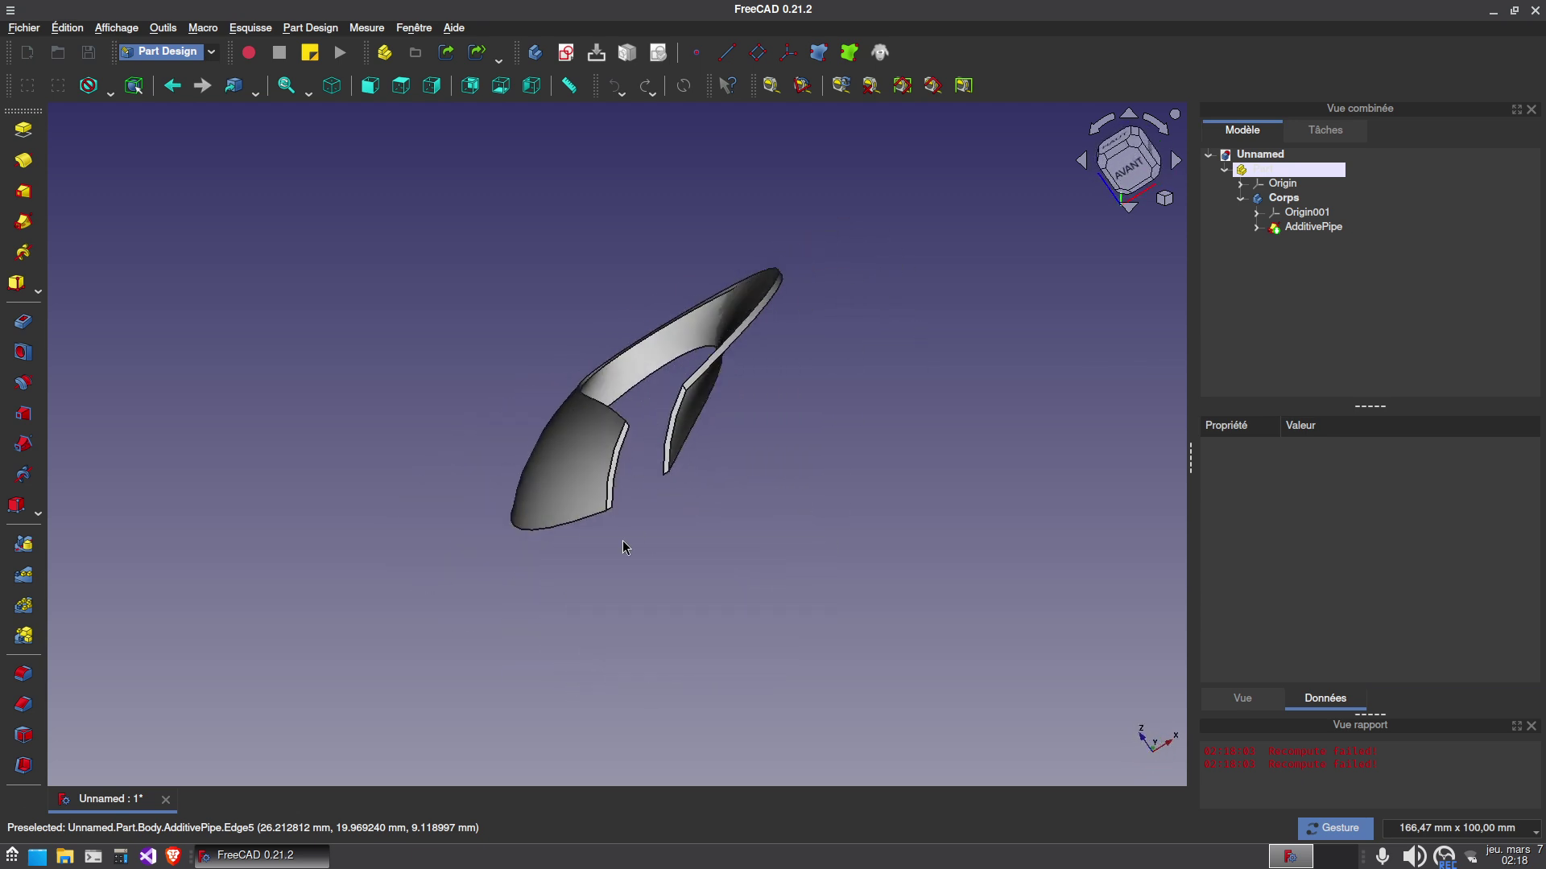
pyautogui.press('2')
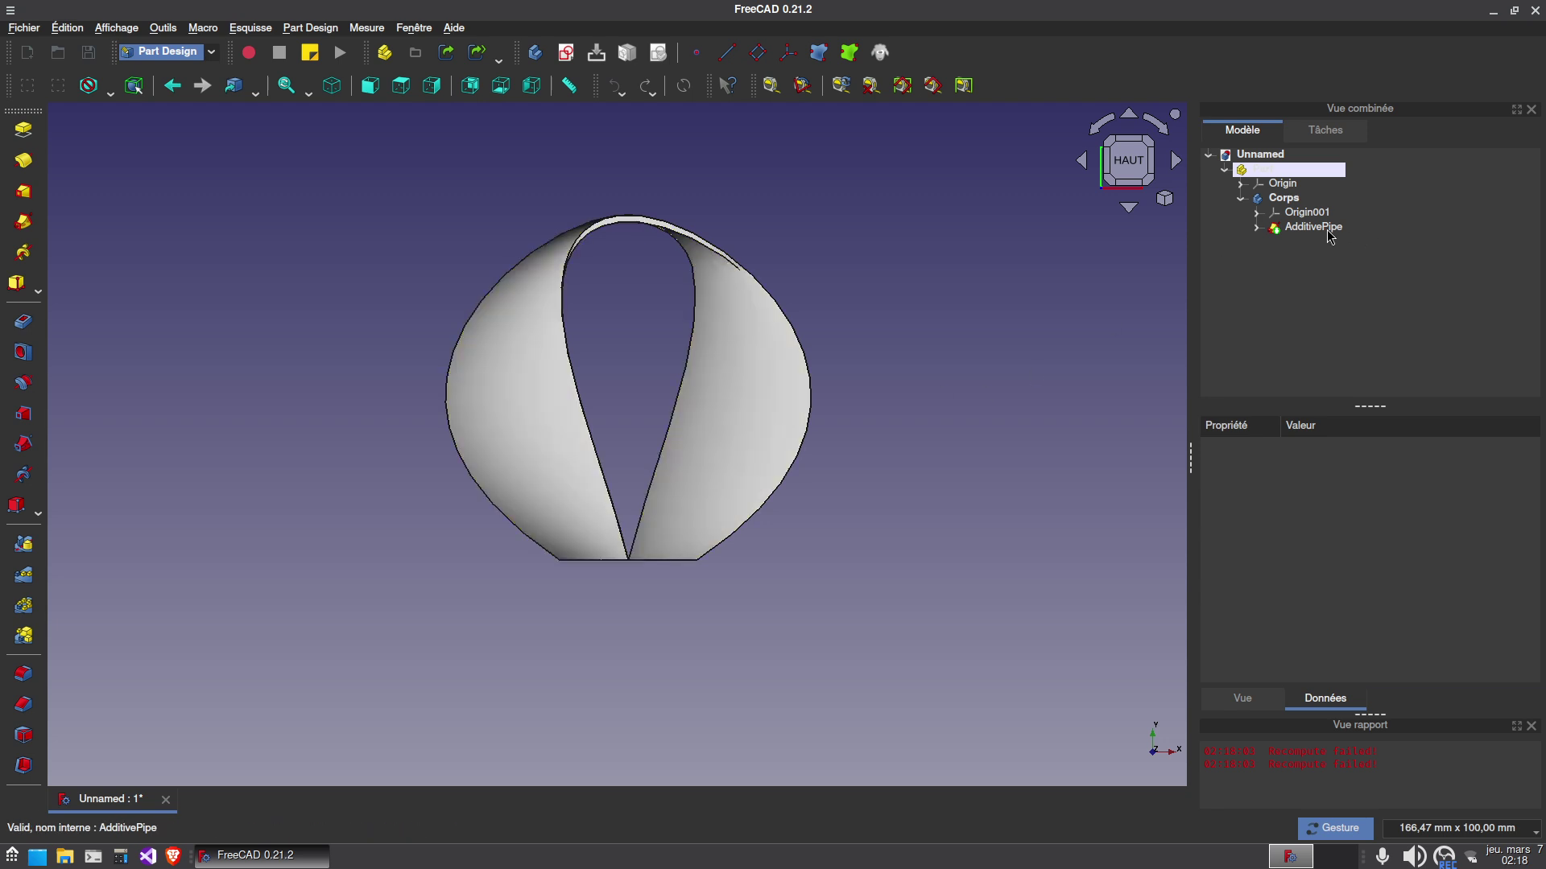
# Run a geometry check on the AdditivePipe in the Part workbench.
pyautogui.click(1301, 227)
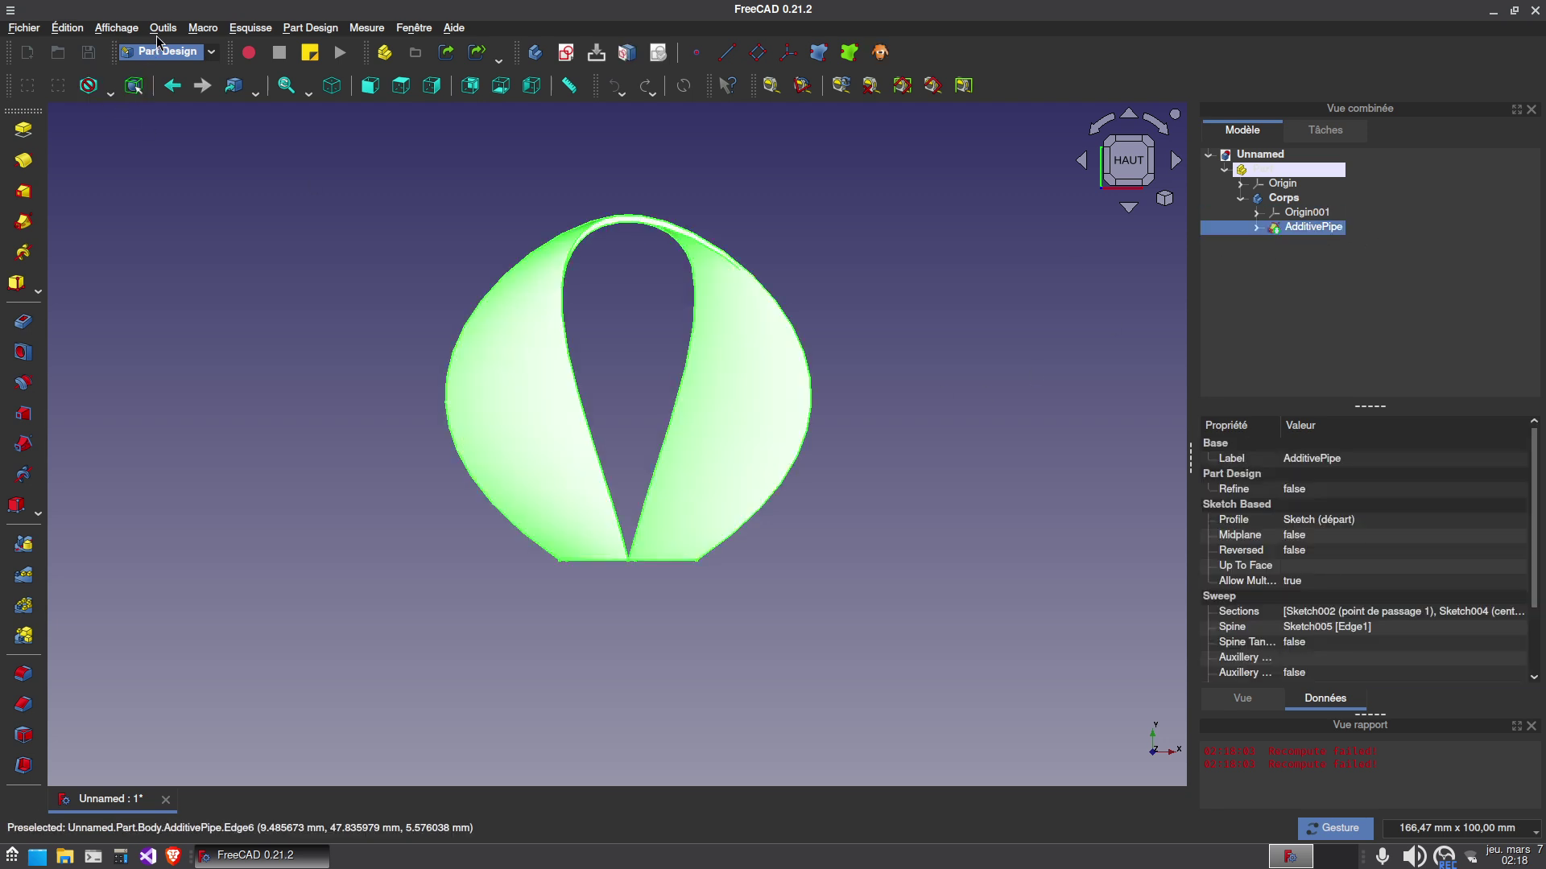
pyautogui.click(185, 53)
pyautogui.click(161, 69)
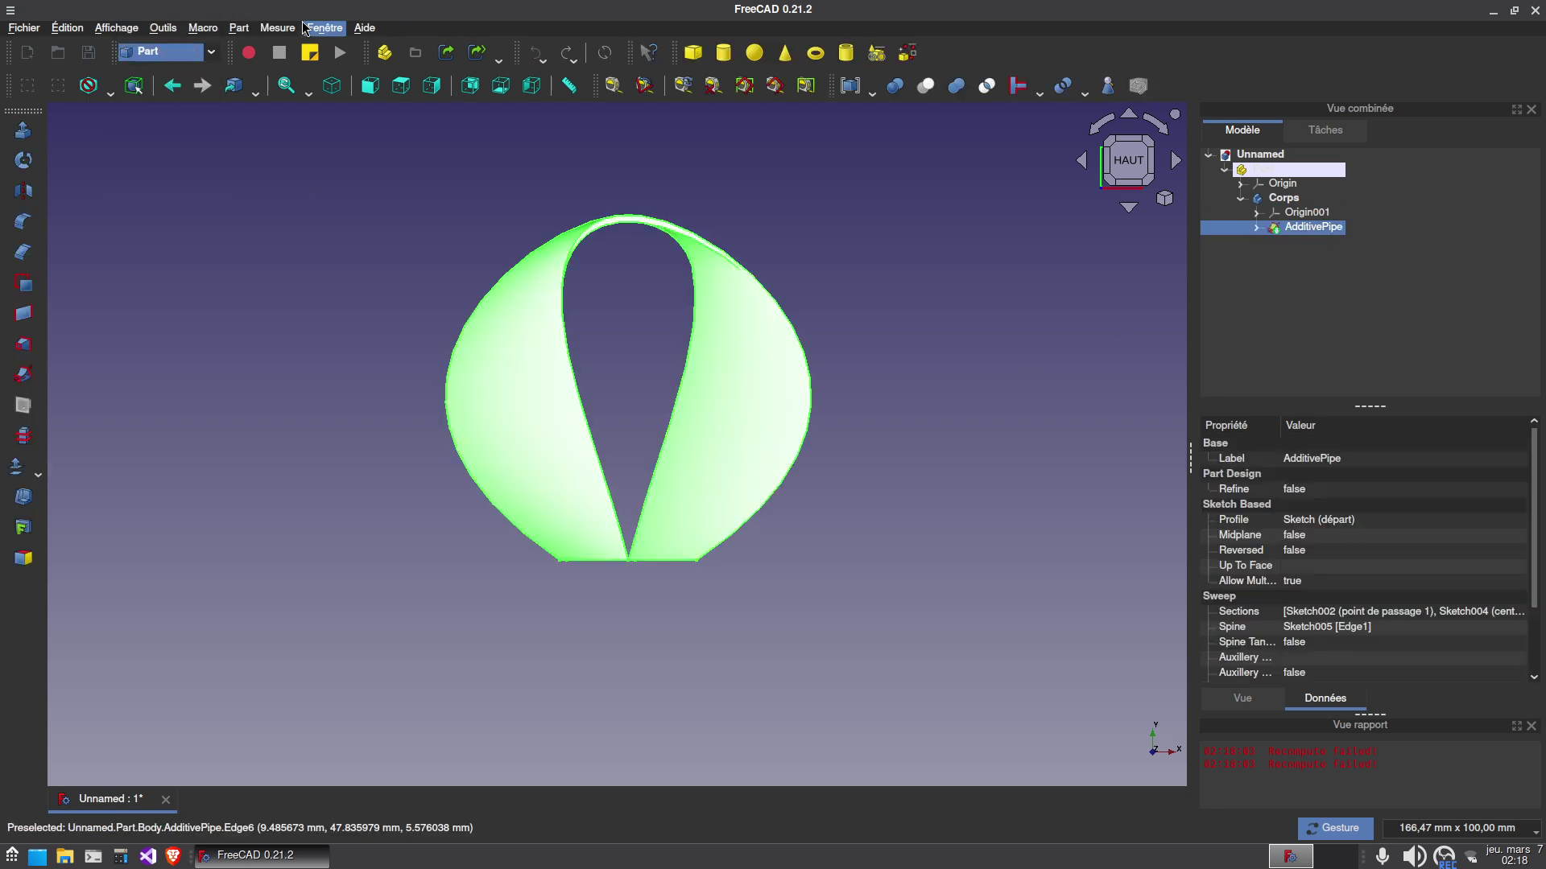
pyautogui.click(220, 30)
pyautogui.click(328, 272)
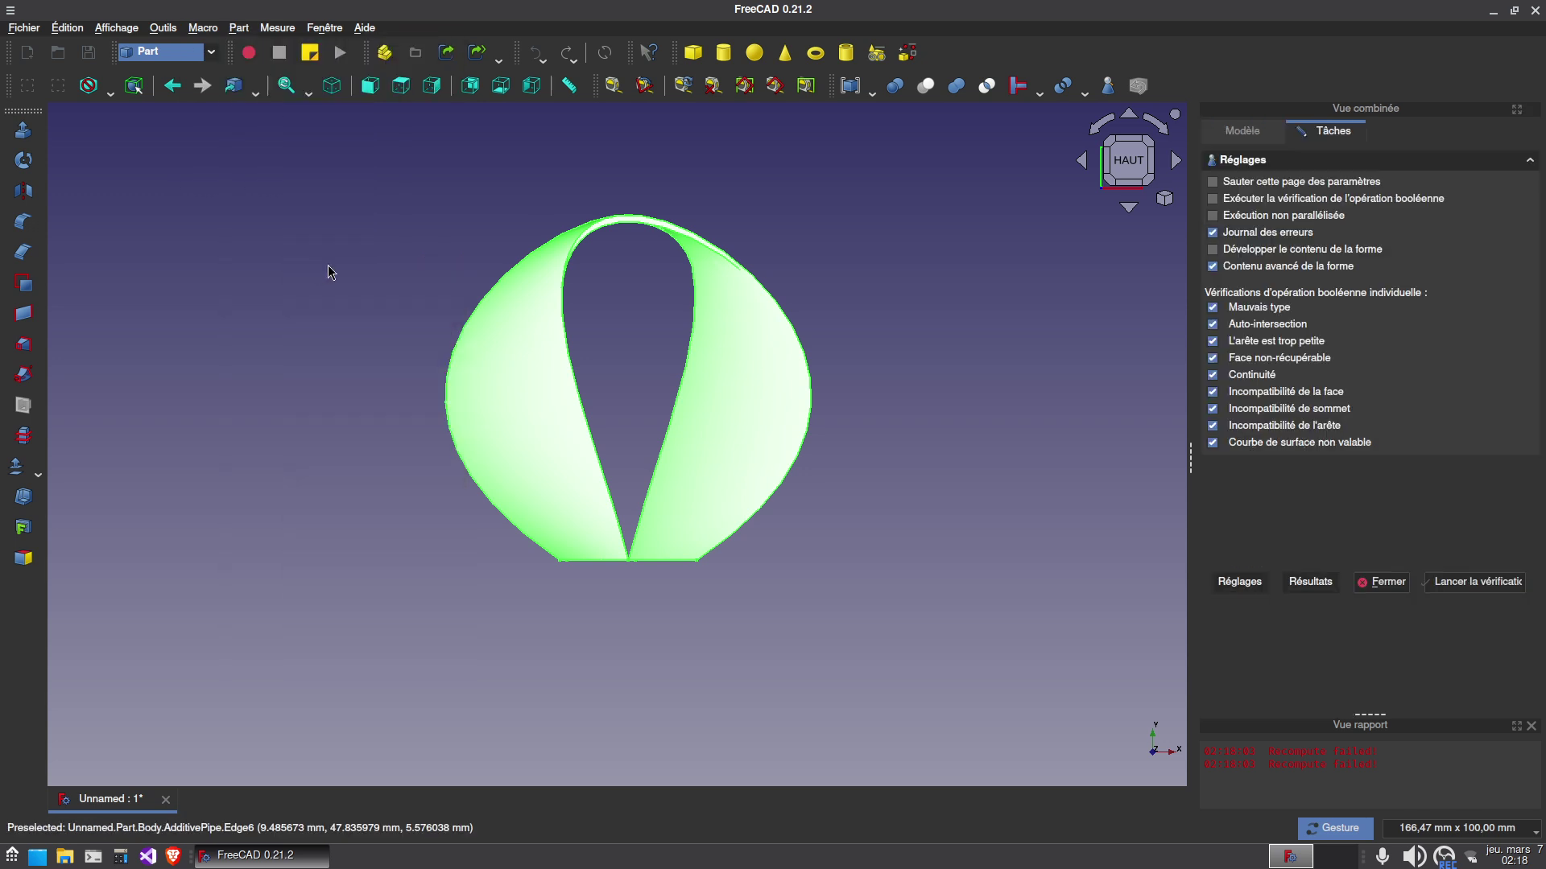
pyautogui.click(1465, 582)
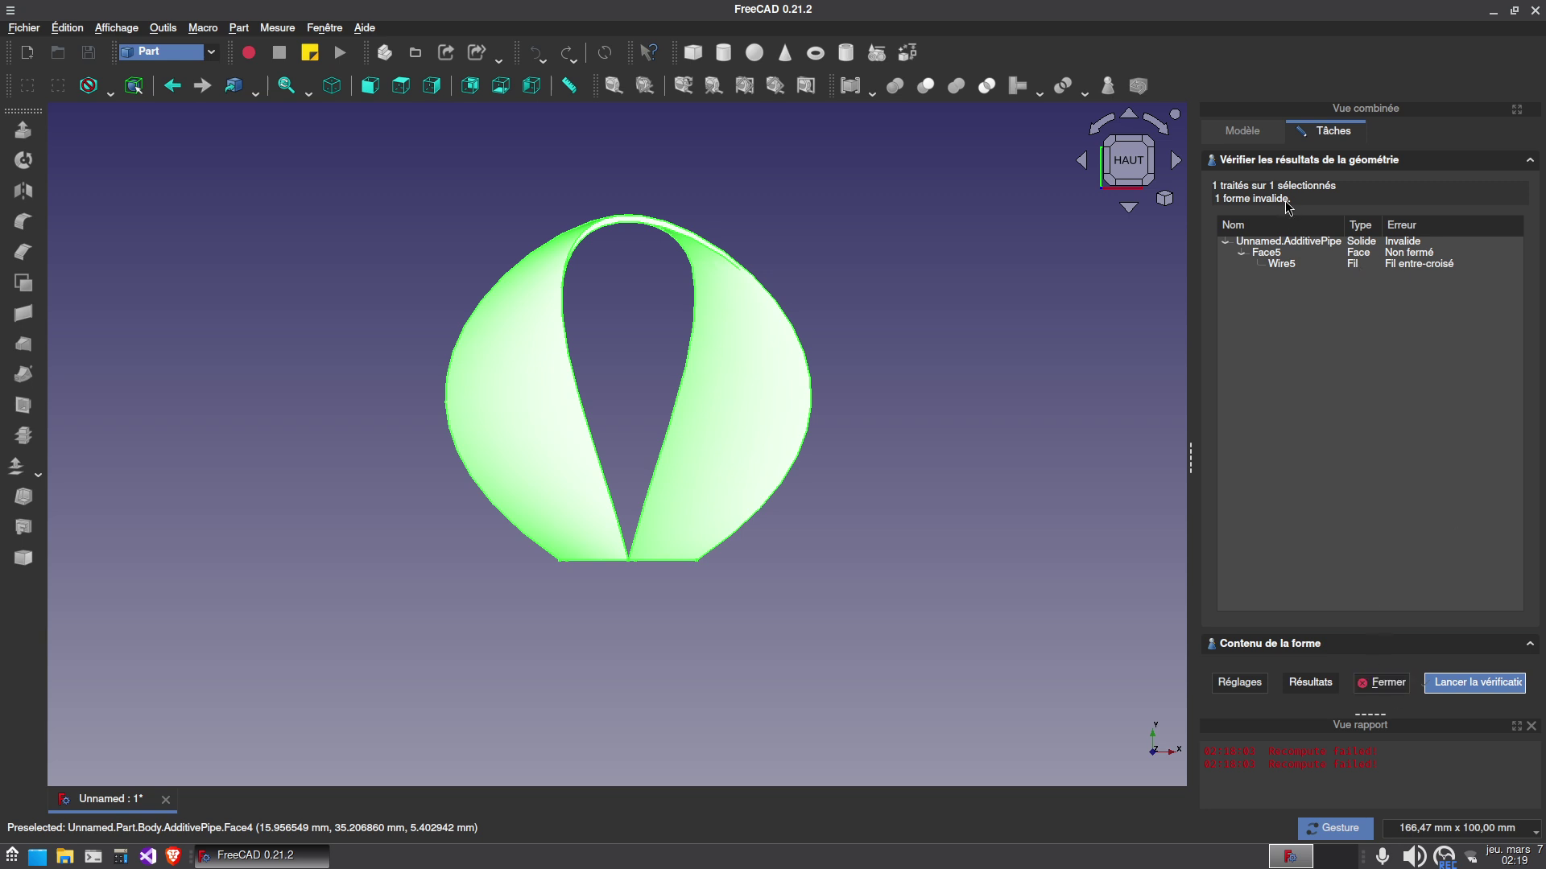
pyautogui.click(1388, 680)
# Set the AdditivePipe's section orientation mode back to Standard, confirm it and inspect the blade from above.
pyautogui.click(1352, 228)
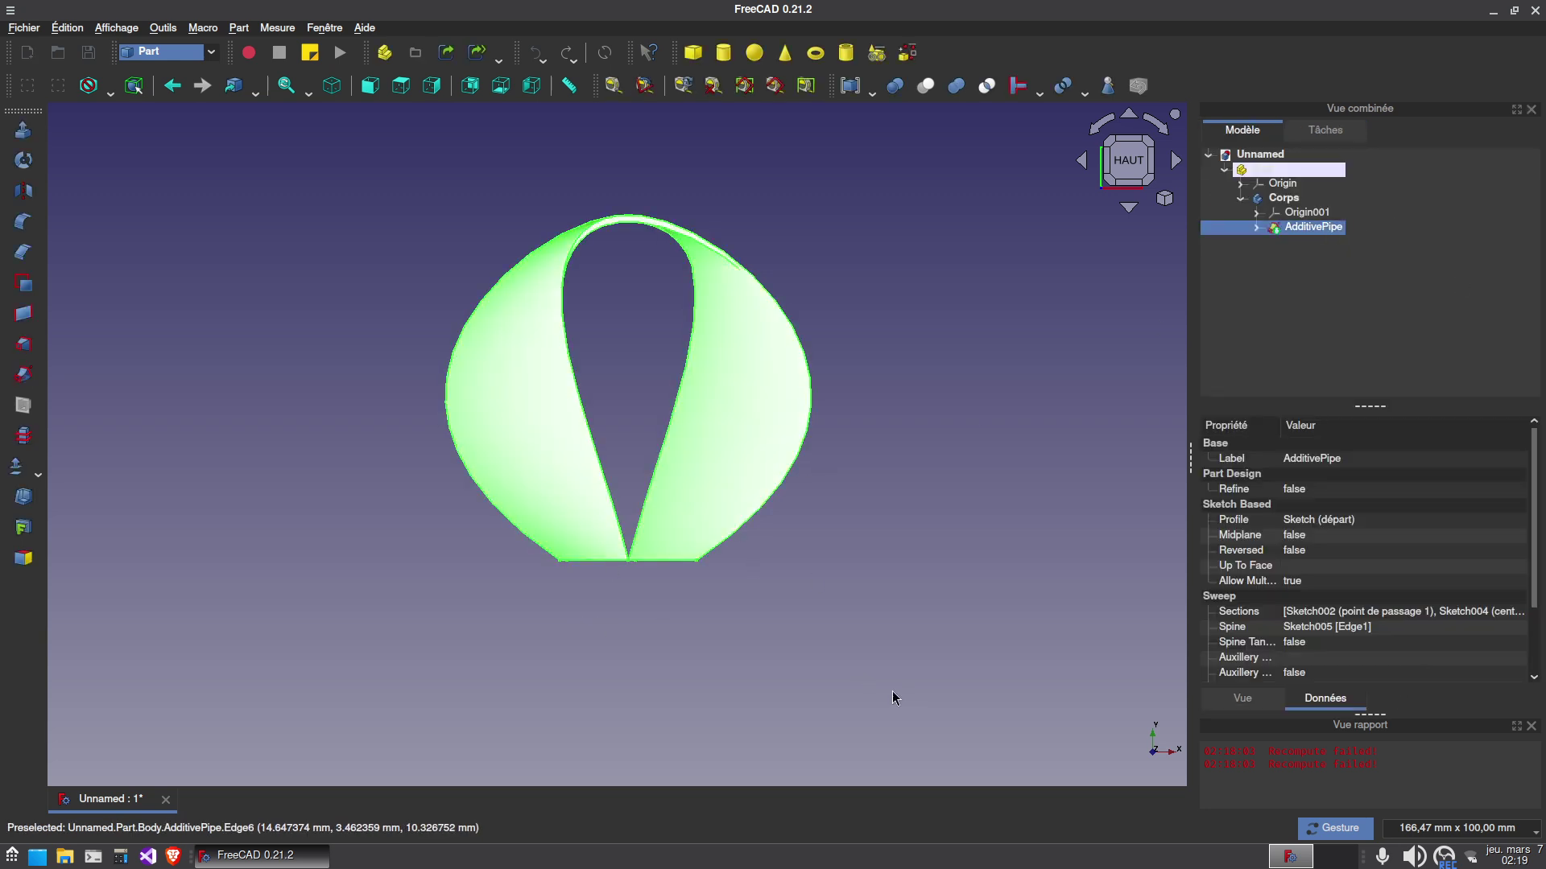
pyautogui.doubleClick(1323, 231)
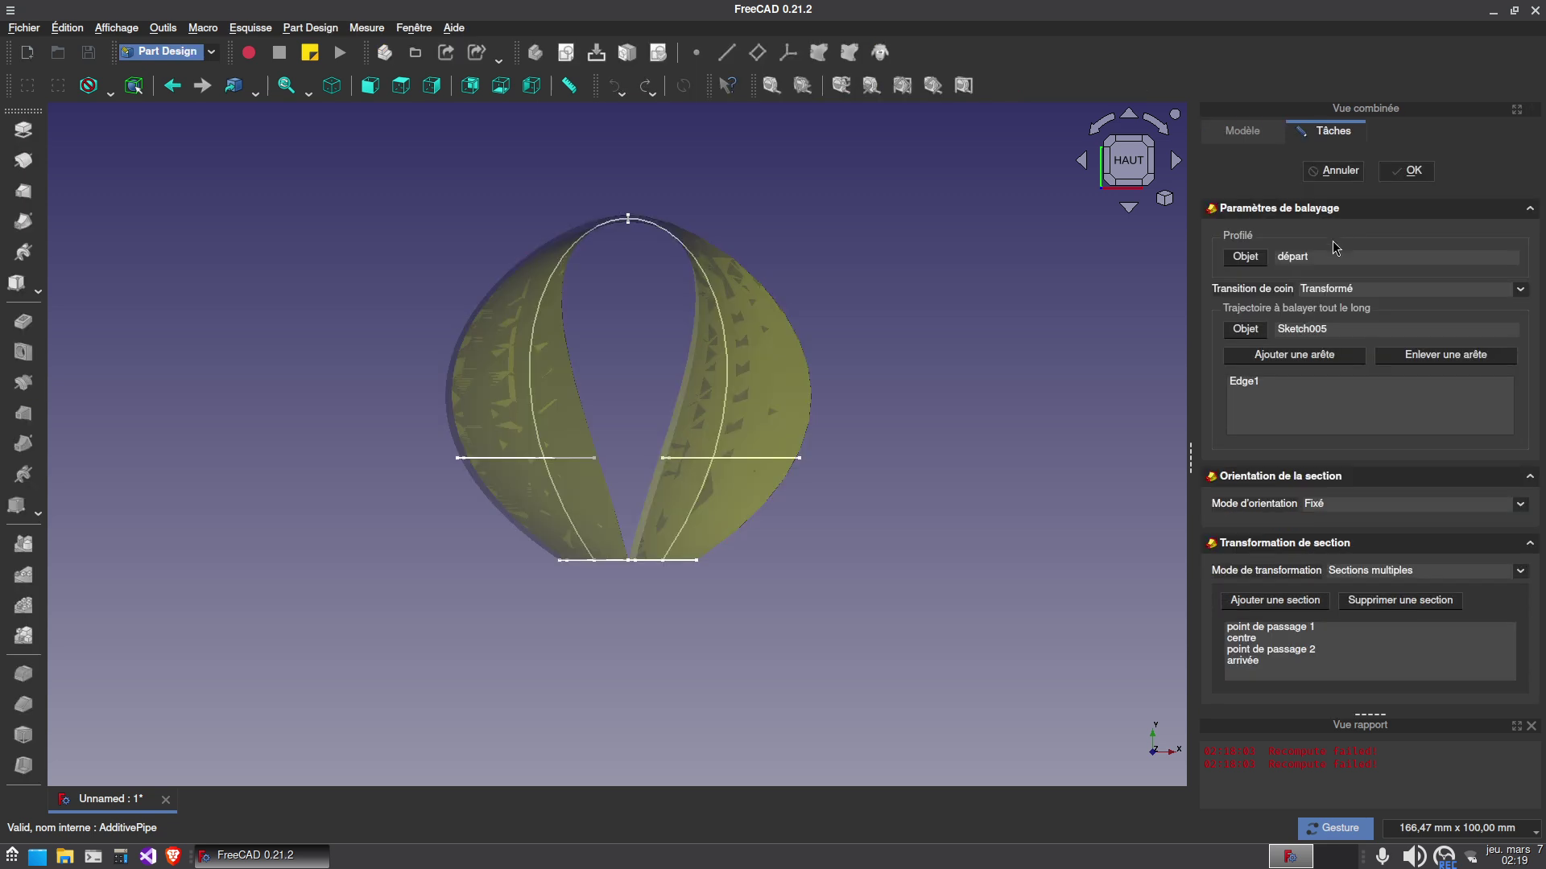
pyautogui.click(1340, 513)
pyautogui.click(1336, 488)
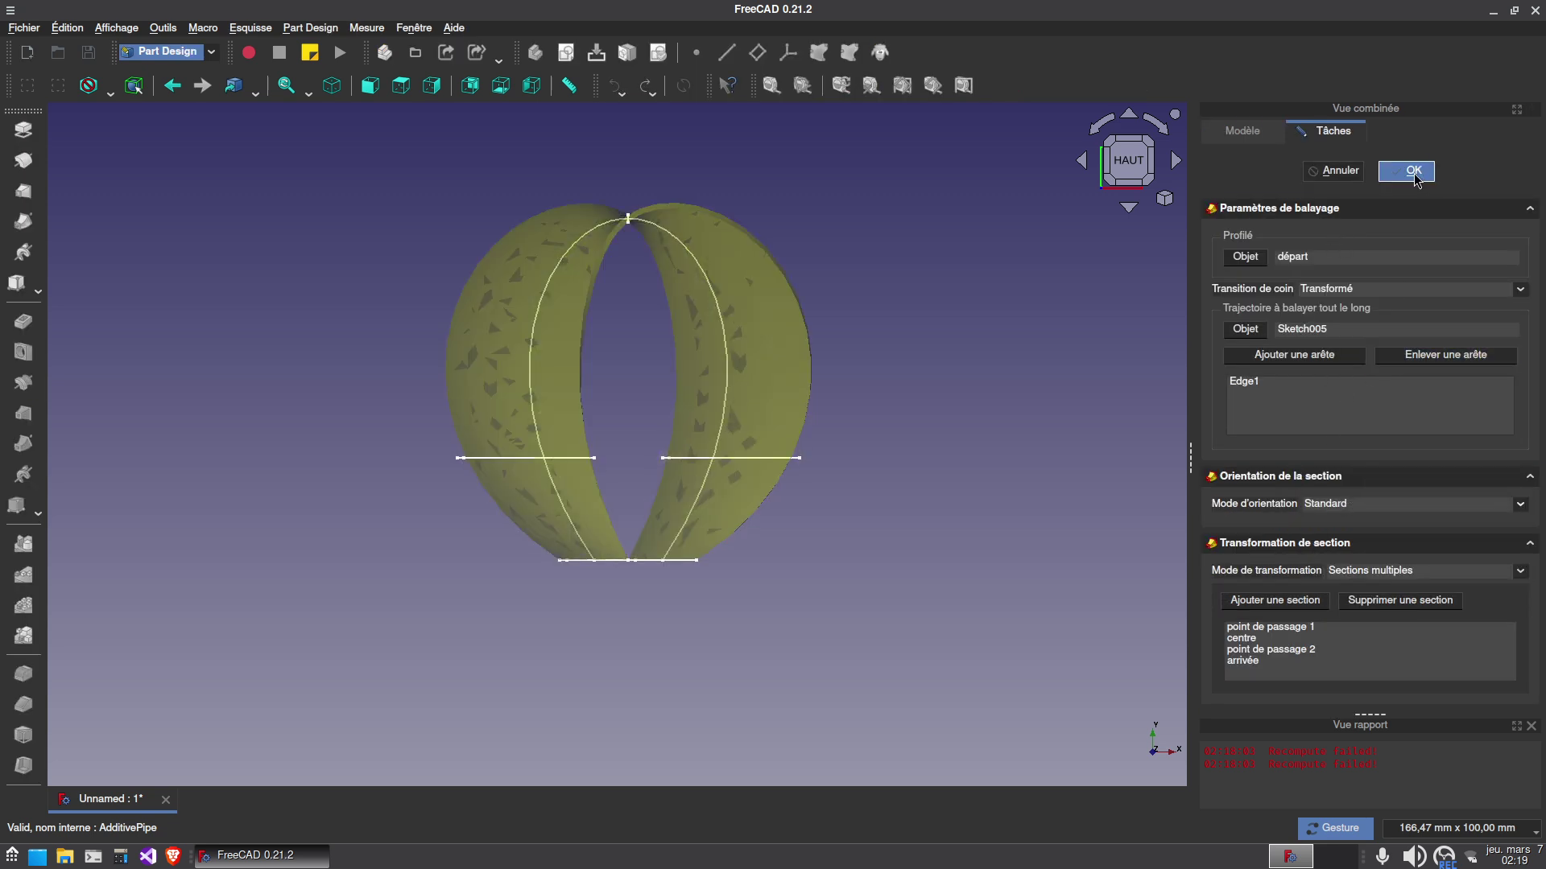
pyautogui.press('Return')
pyautogui.moveTo(740, 380); pyautogui.dragTo(660, 424)
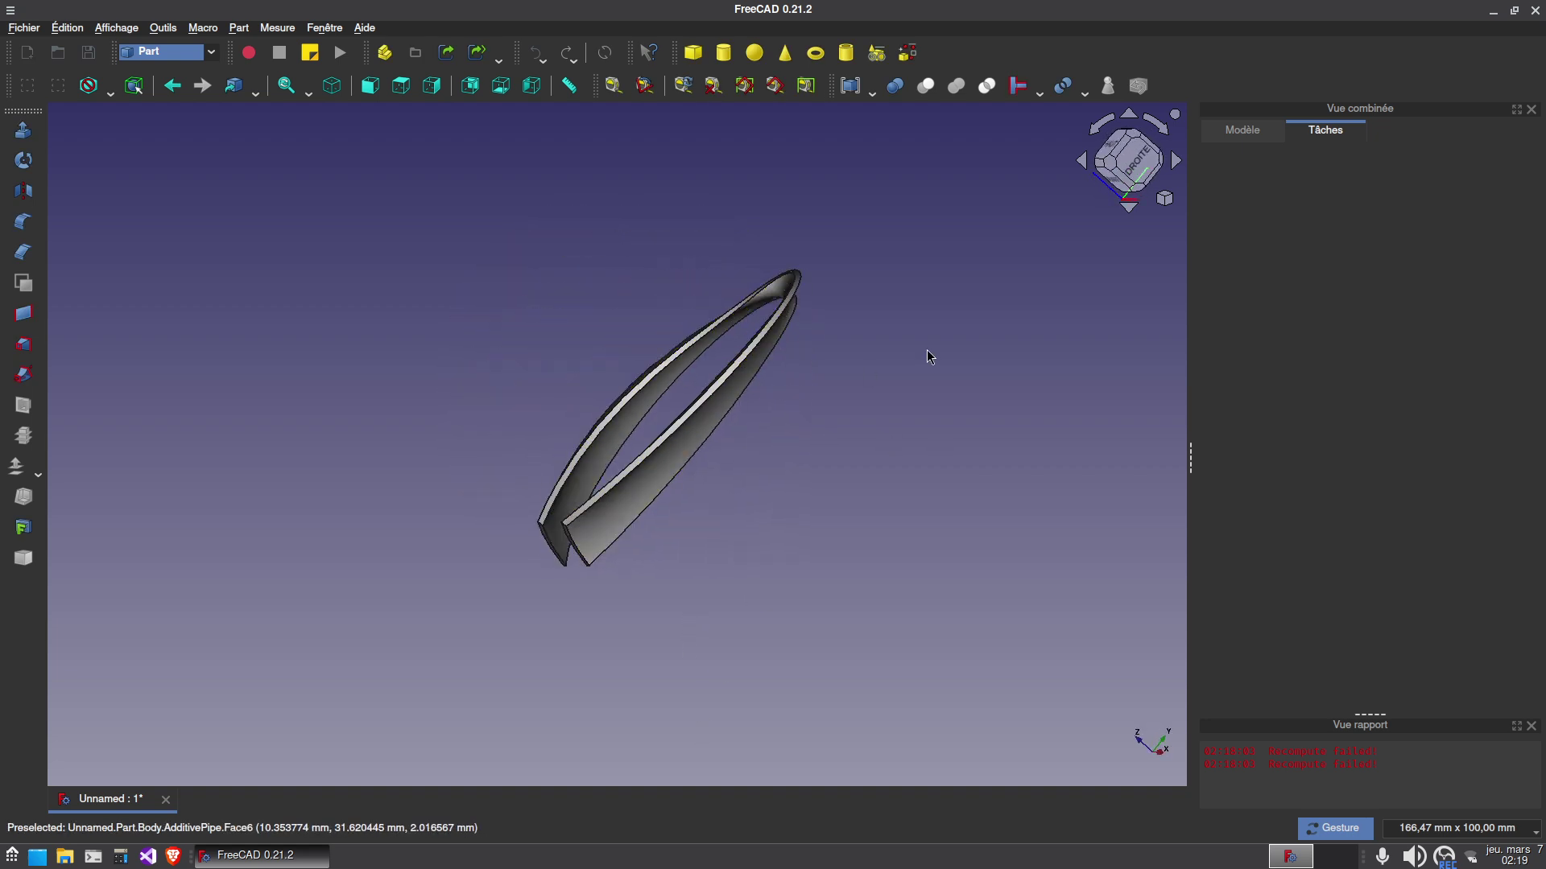
pyautogui.moveTo(924, 348); pyautogui.dragTo(719, 397)
pyautogui.press('2')
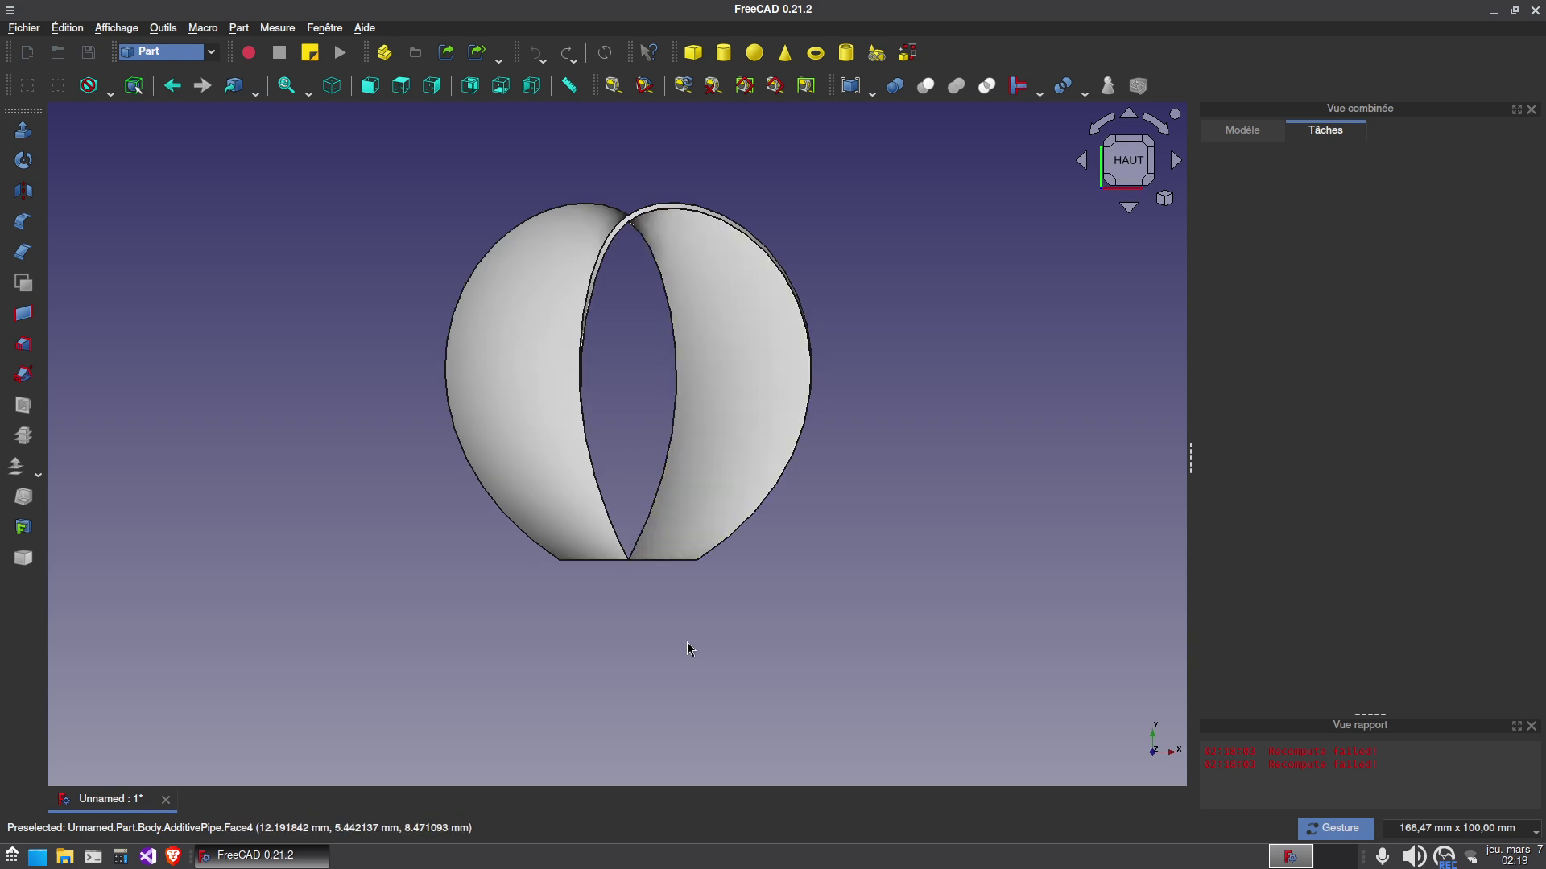
# Run a geometry check on the Corps body.
pyautogui.moveTo(641, 617); pyautogui.dragTo(716, 554)
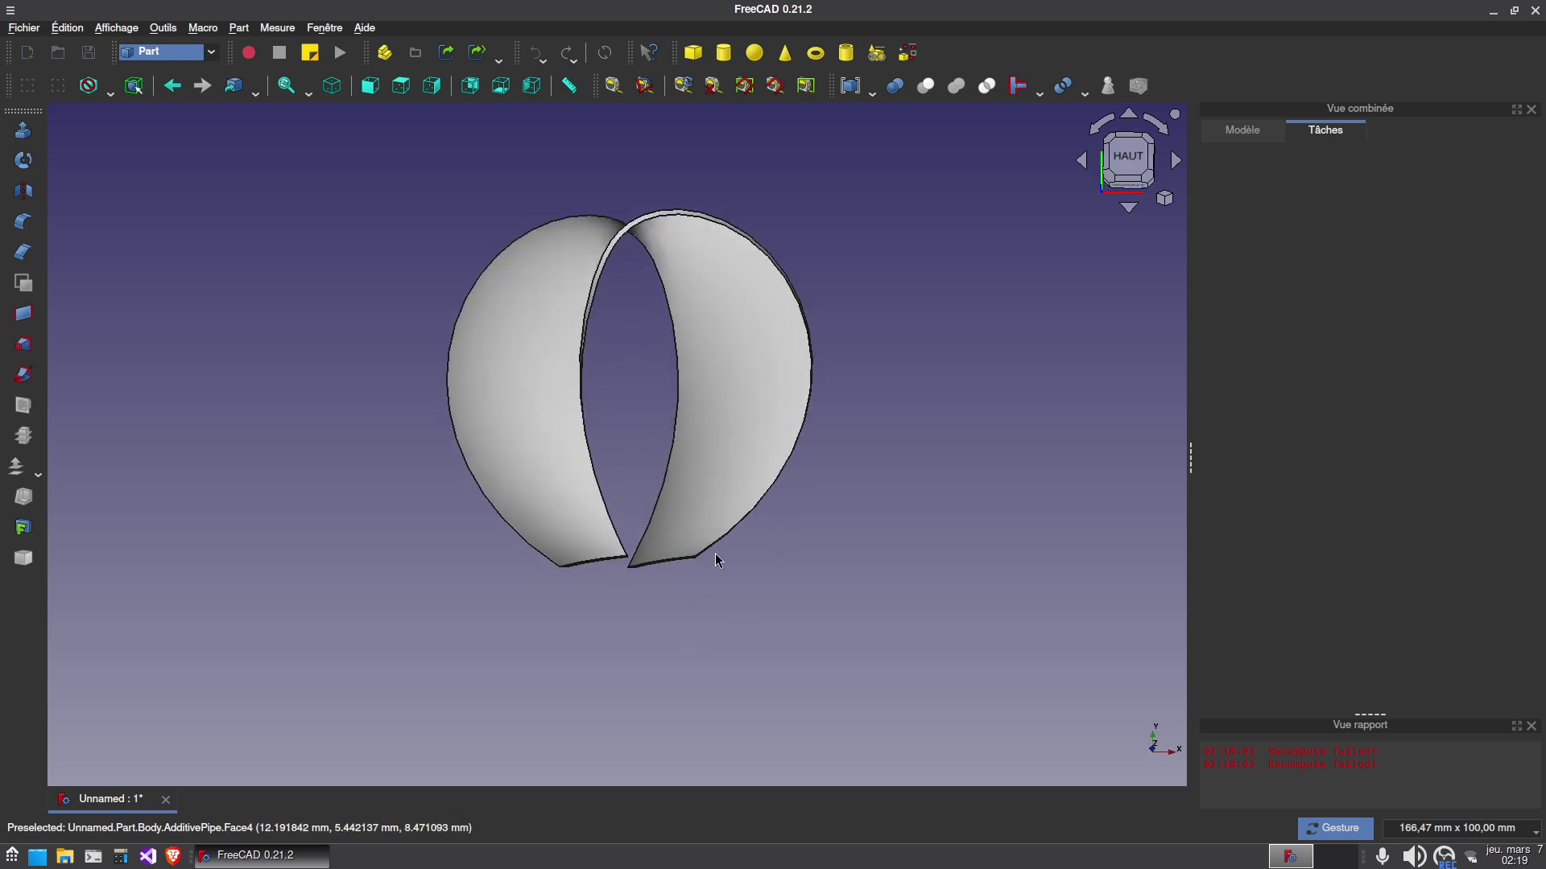
pyautogui.click(1244, 132)
pyautogui.click(1285, 199)
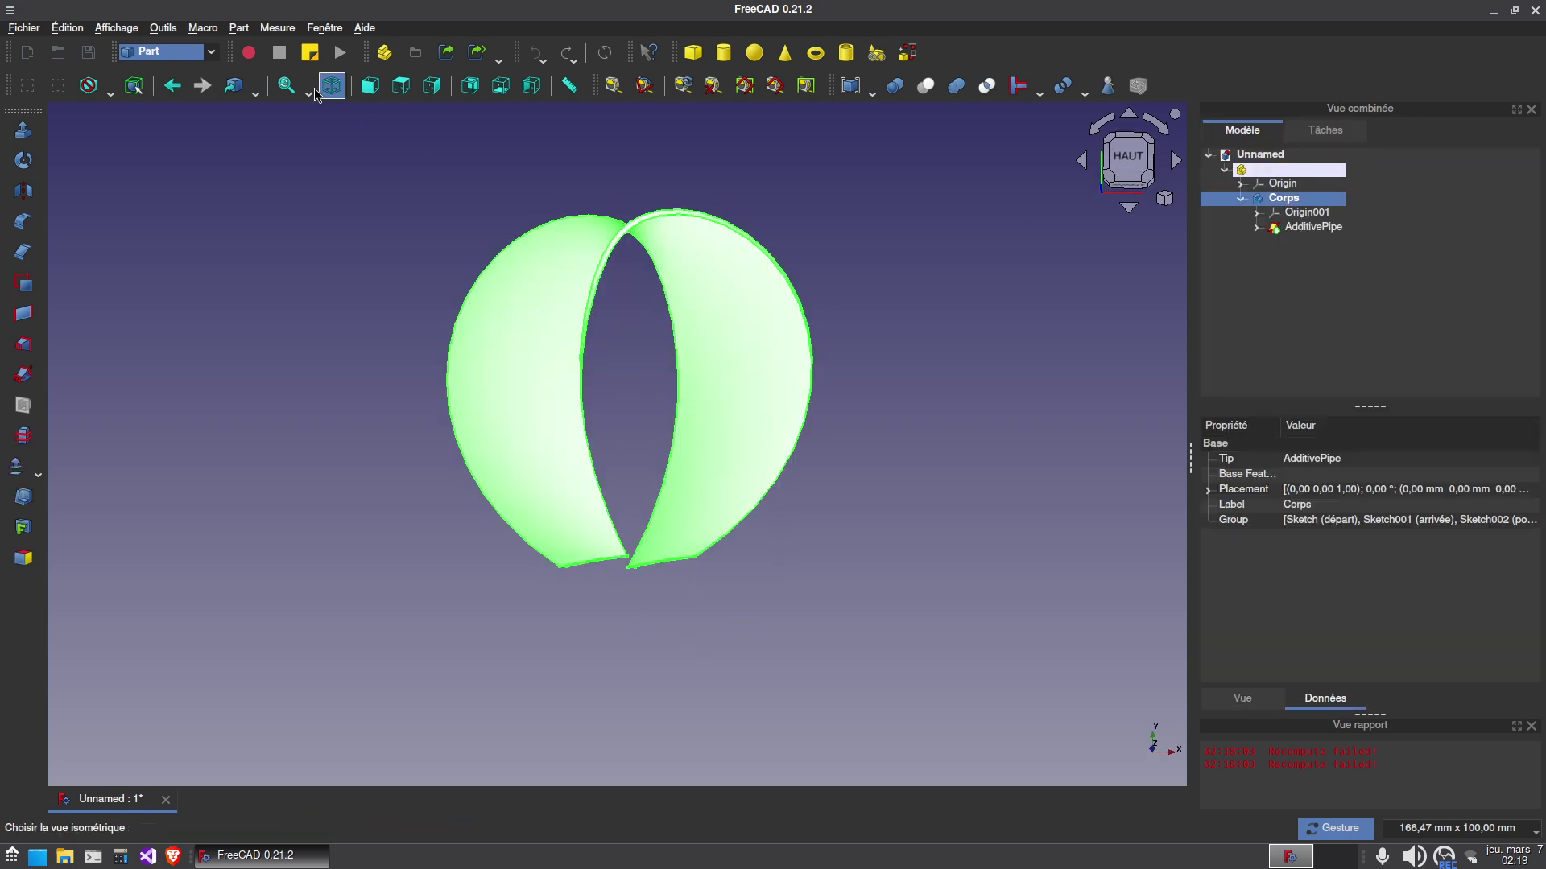
pyautogui.click(240, 29)
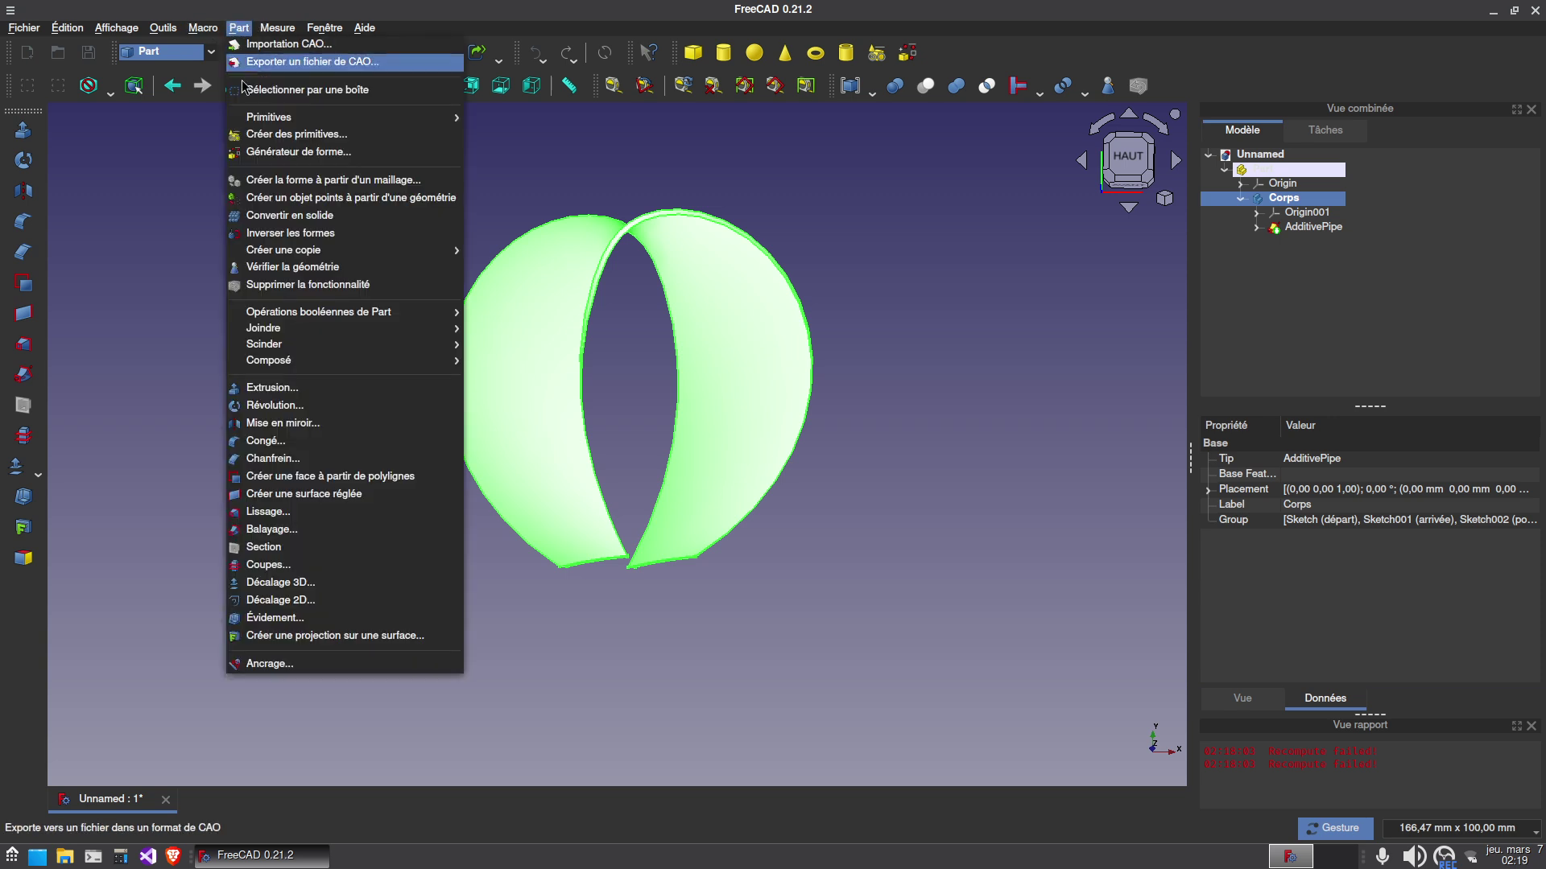
pyautogui.click(282, 260)
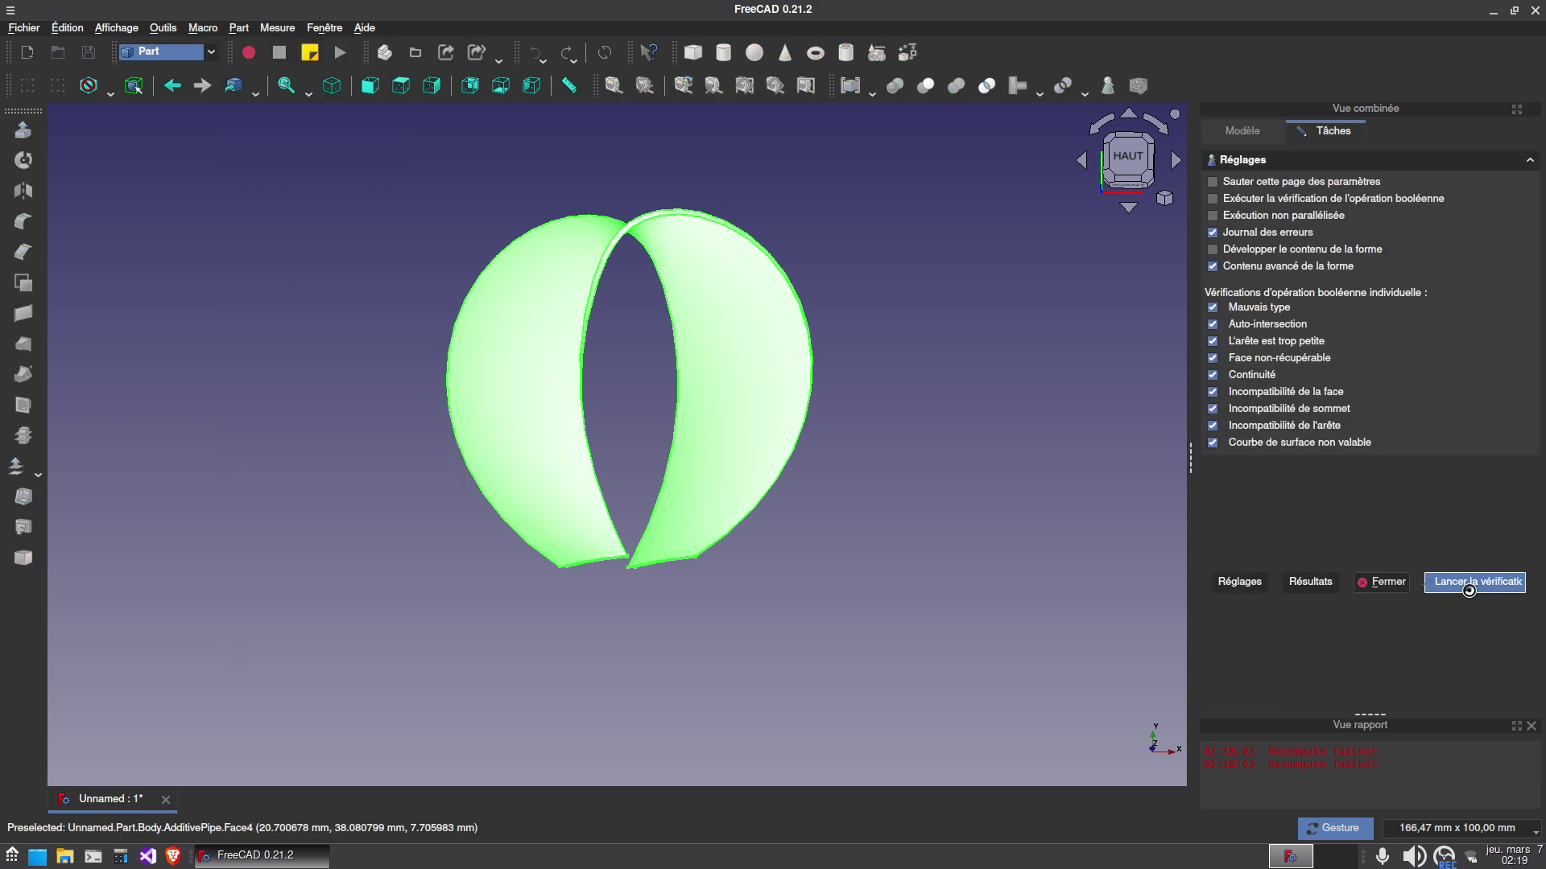
pyautogui.click(1473, 582)
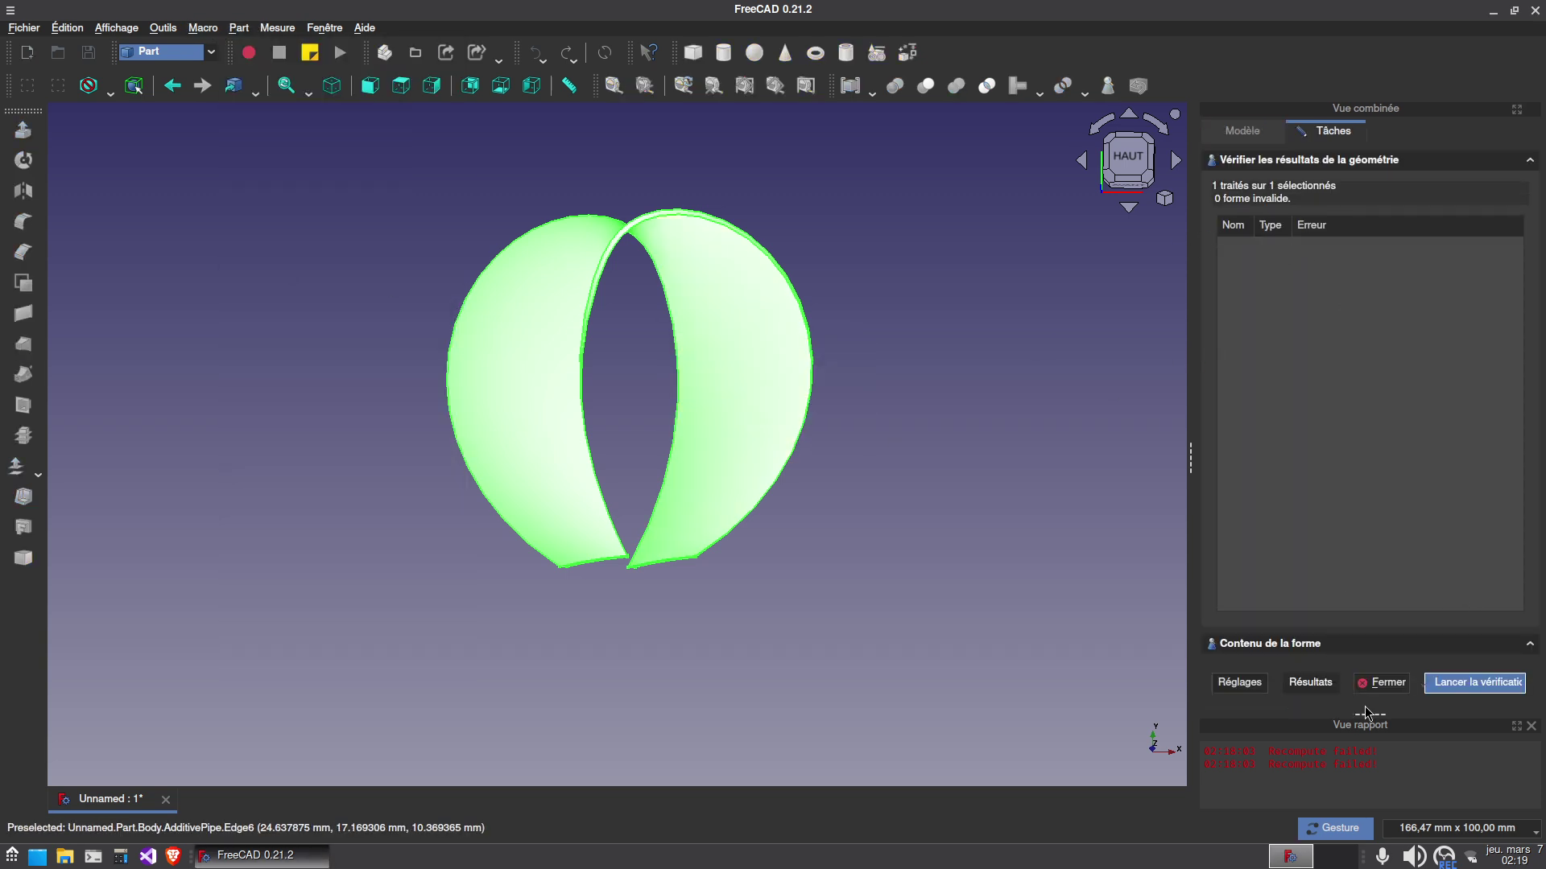
pyautogui.click(1382, 683)
# Try shifting the Corps body to a z position of -1 mm, and restore it to 0 mm.
pyautogui.moveTo(652, 611); pyautogui.dragTo(677, 499)
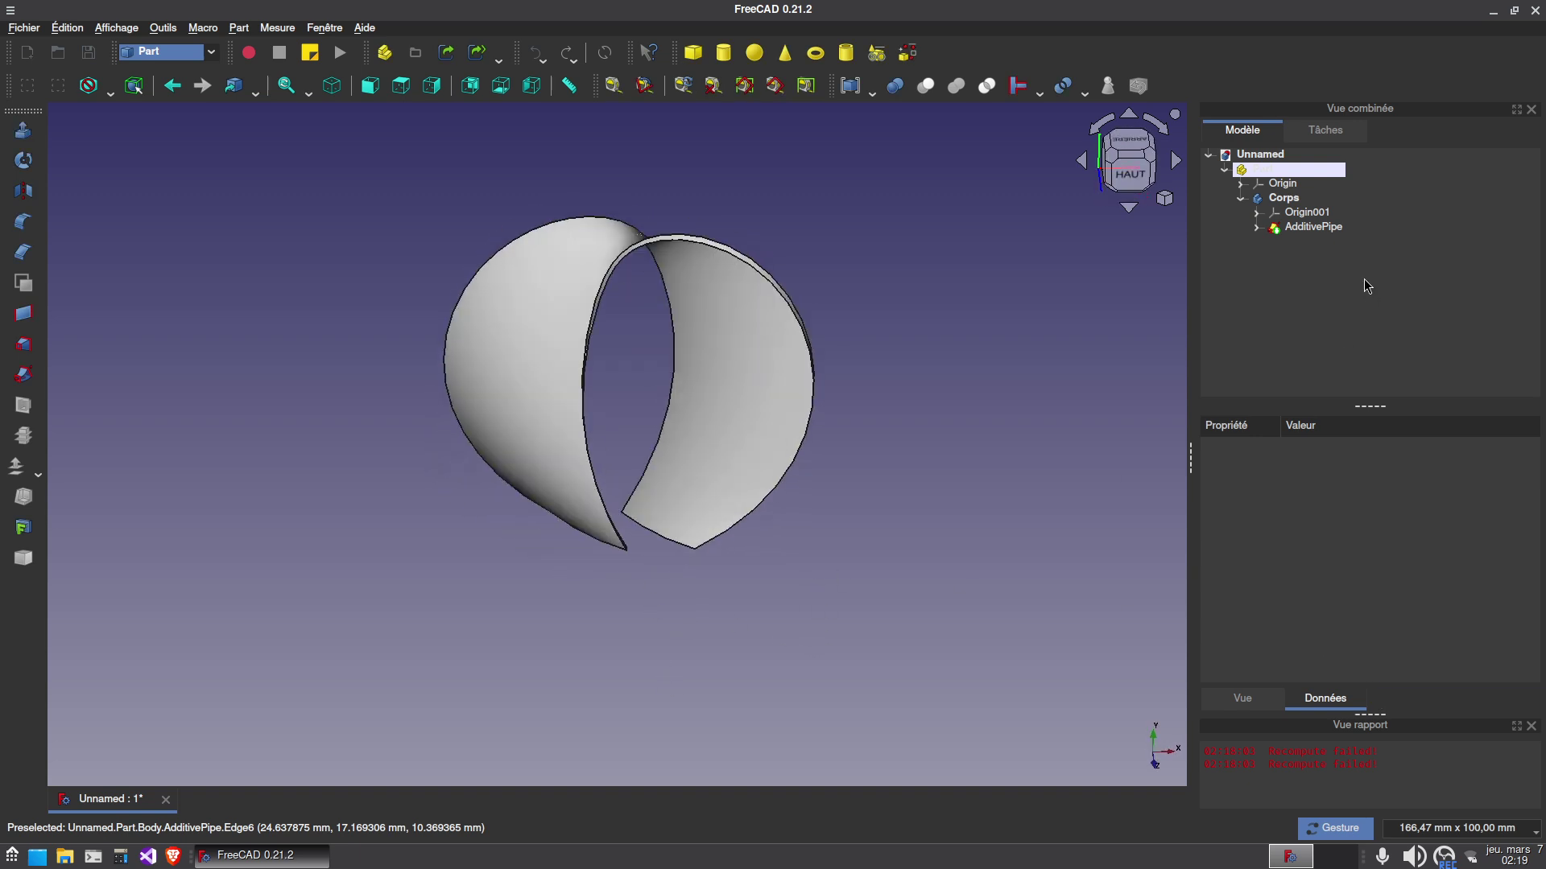
pyautogui.click(1285, 198)
pyautogui.click(1208, 489)
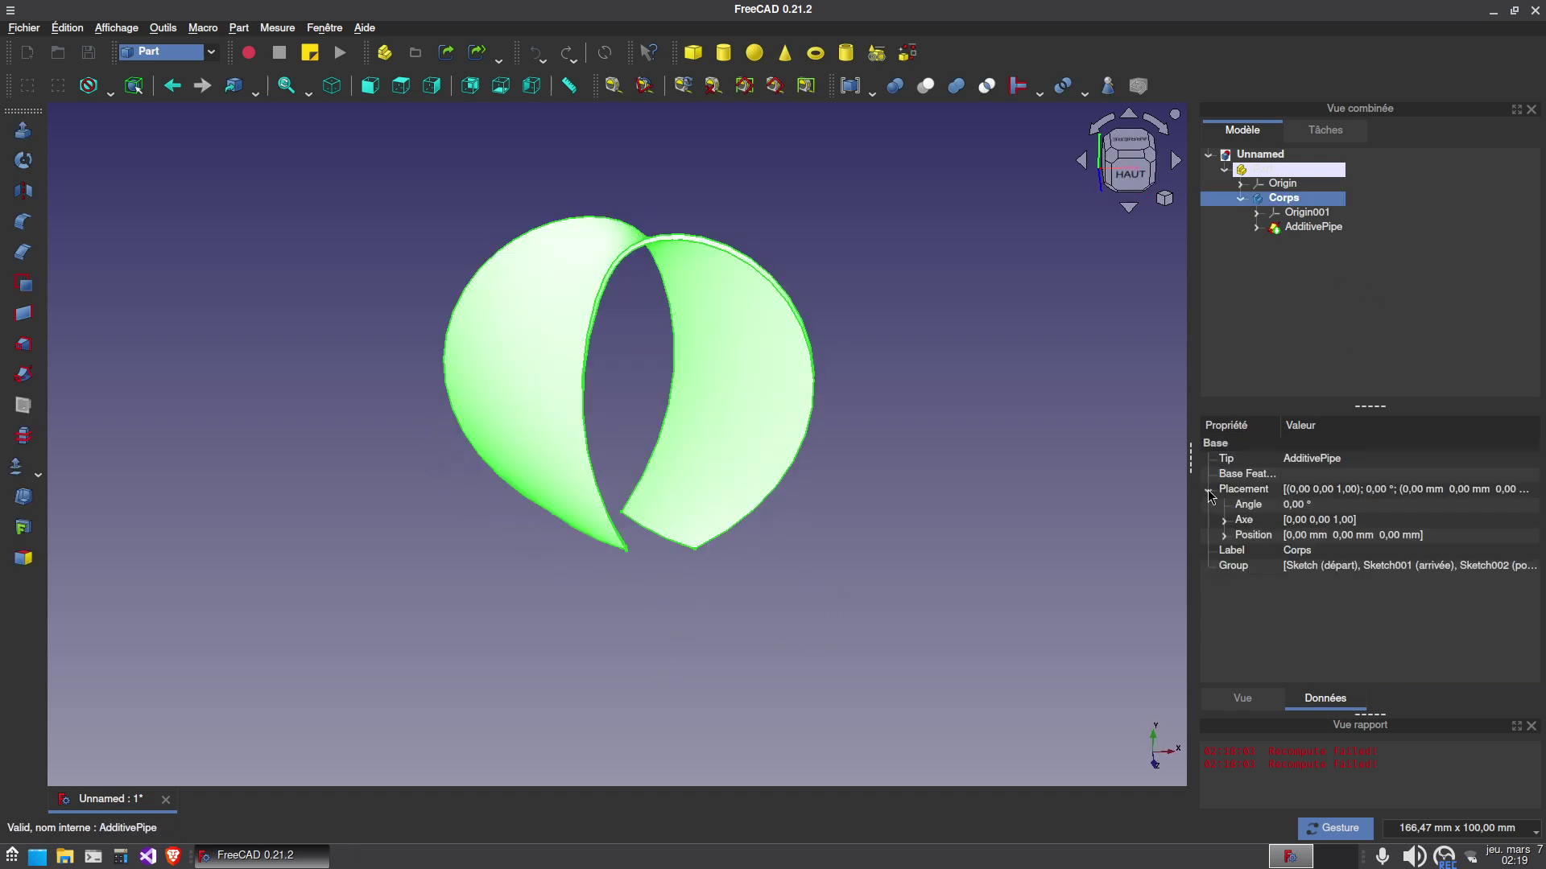
pyautogui.click(1224, 537)
pyautogui.click(1330, 580)
pyautogui.scroll(-1, 1330, 580)
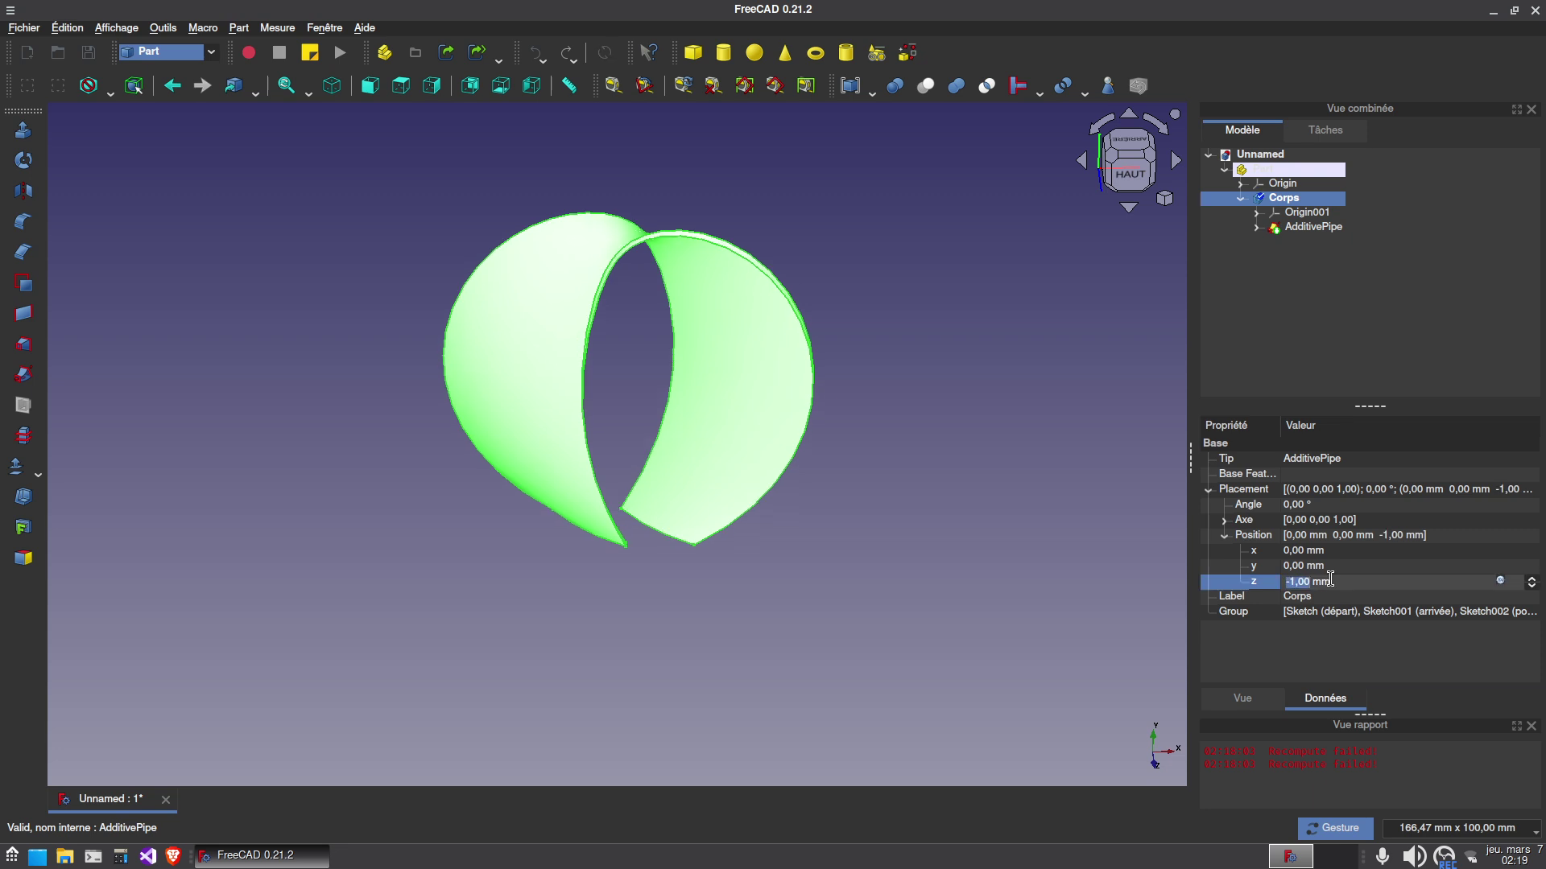
pyautogui.scroll(1, 1330, 580)
# Show the Corps body's origin planes and axes from above and open the body's z position for editing.
pyautogui.click(1307, 213)
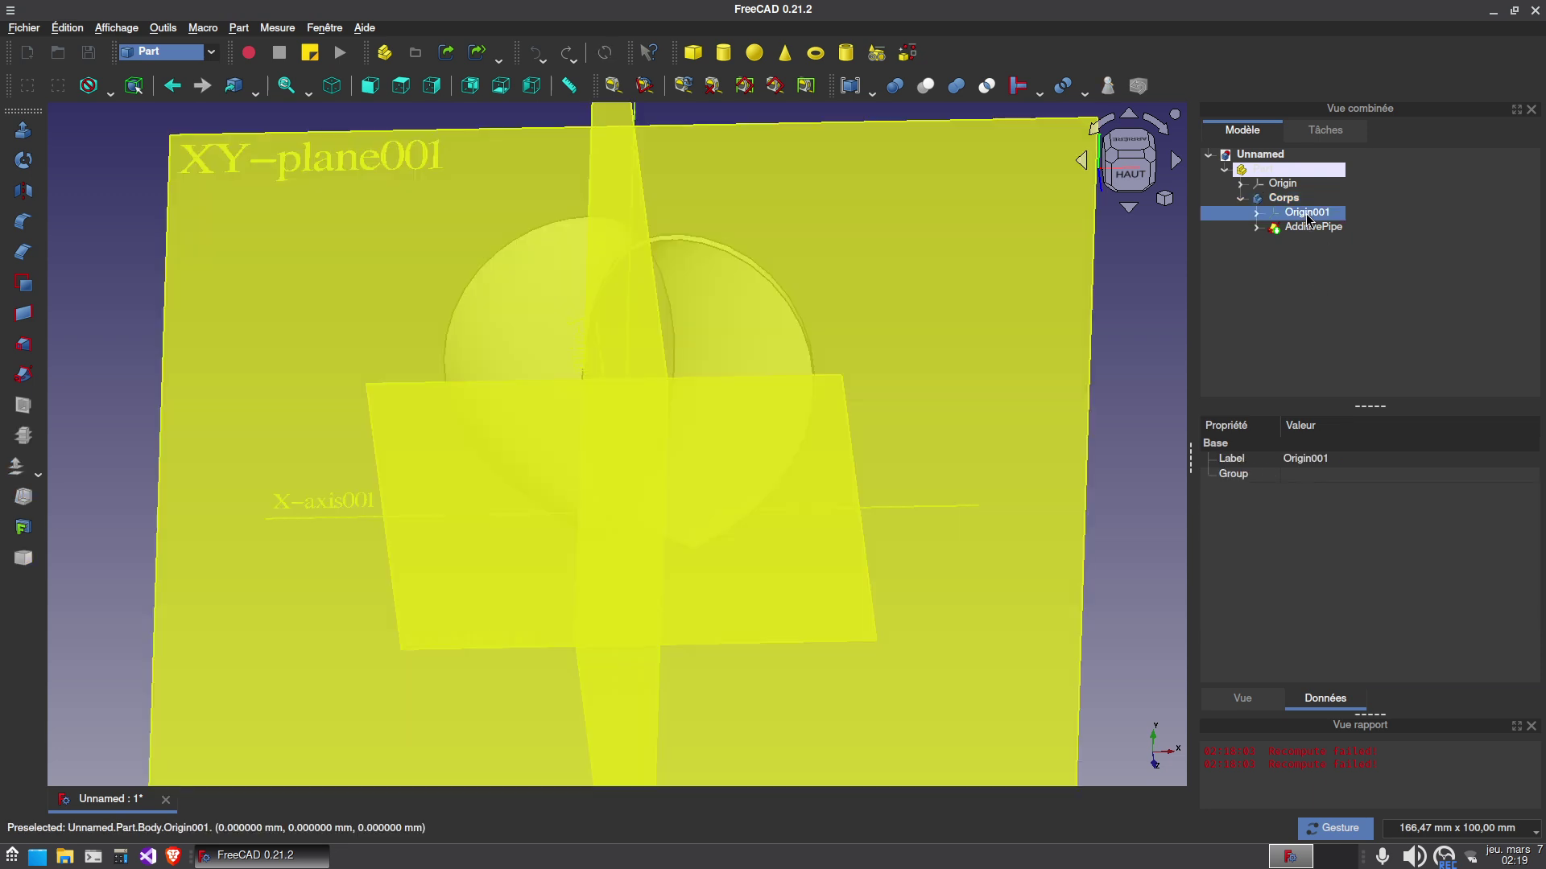
pyautogui.press('2')
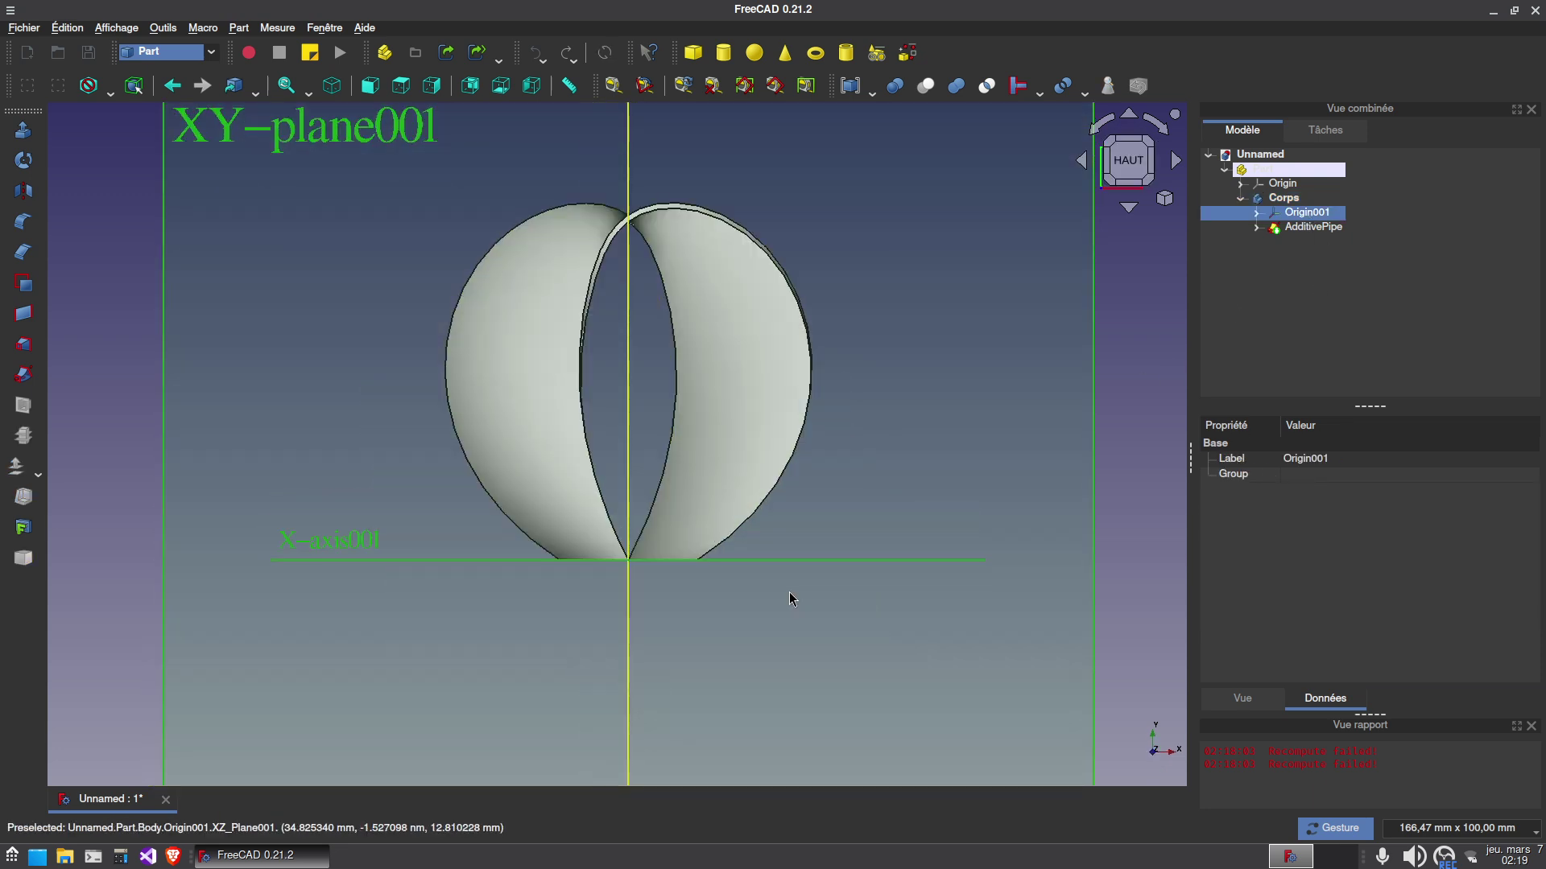
pyautogui.click(1282, 199)
pyautogui.click(1340, 581)
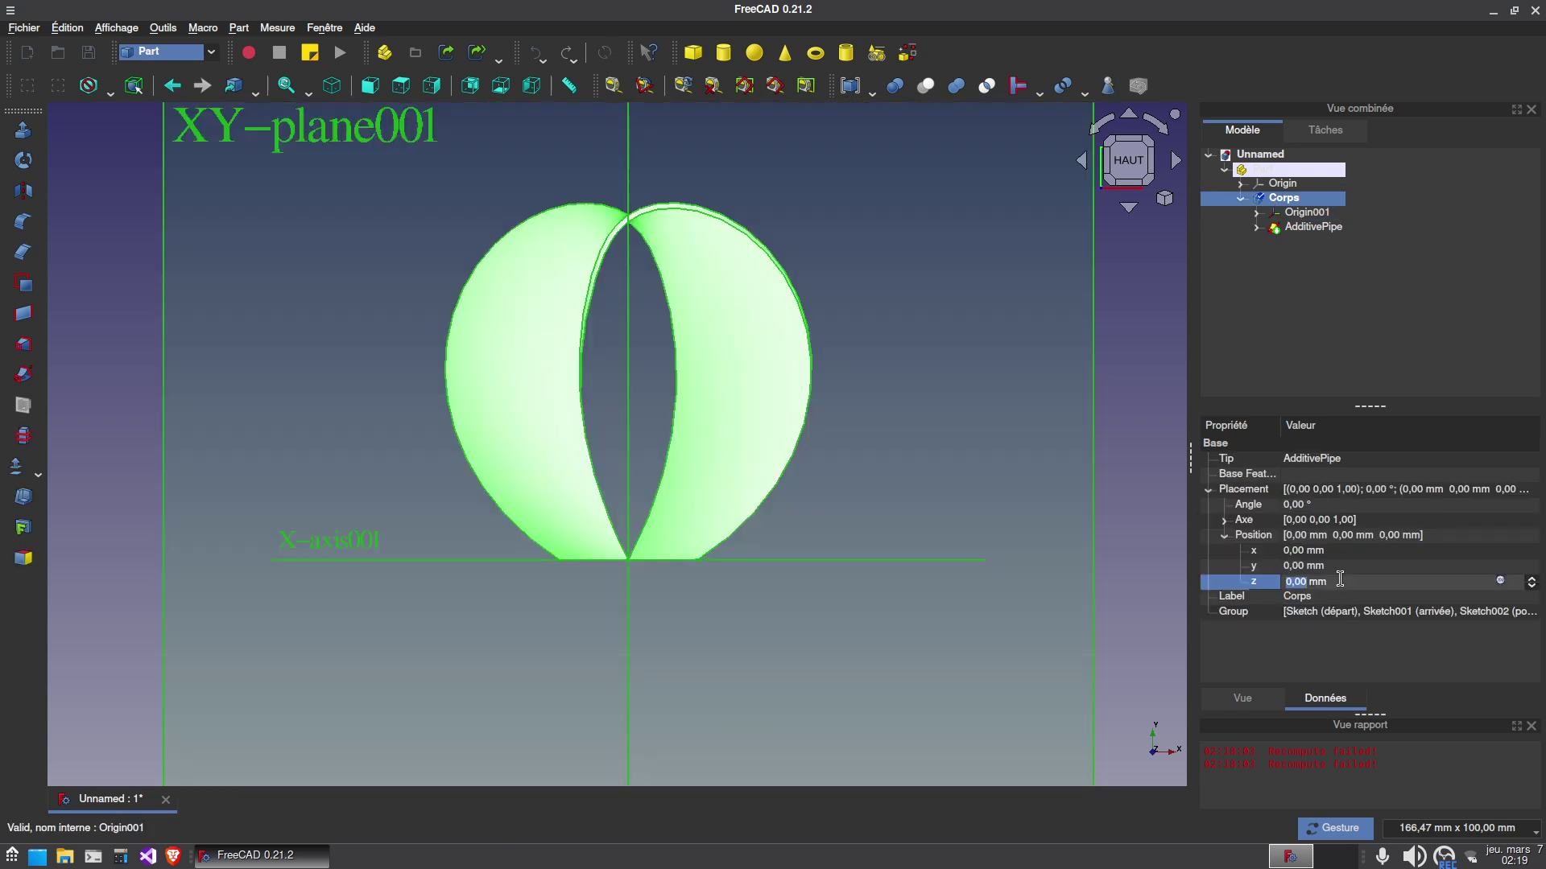
pyautogui.click(1071, 532)
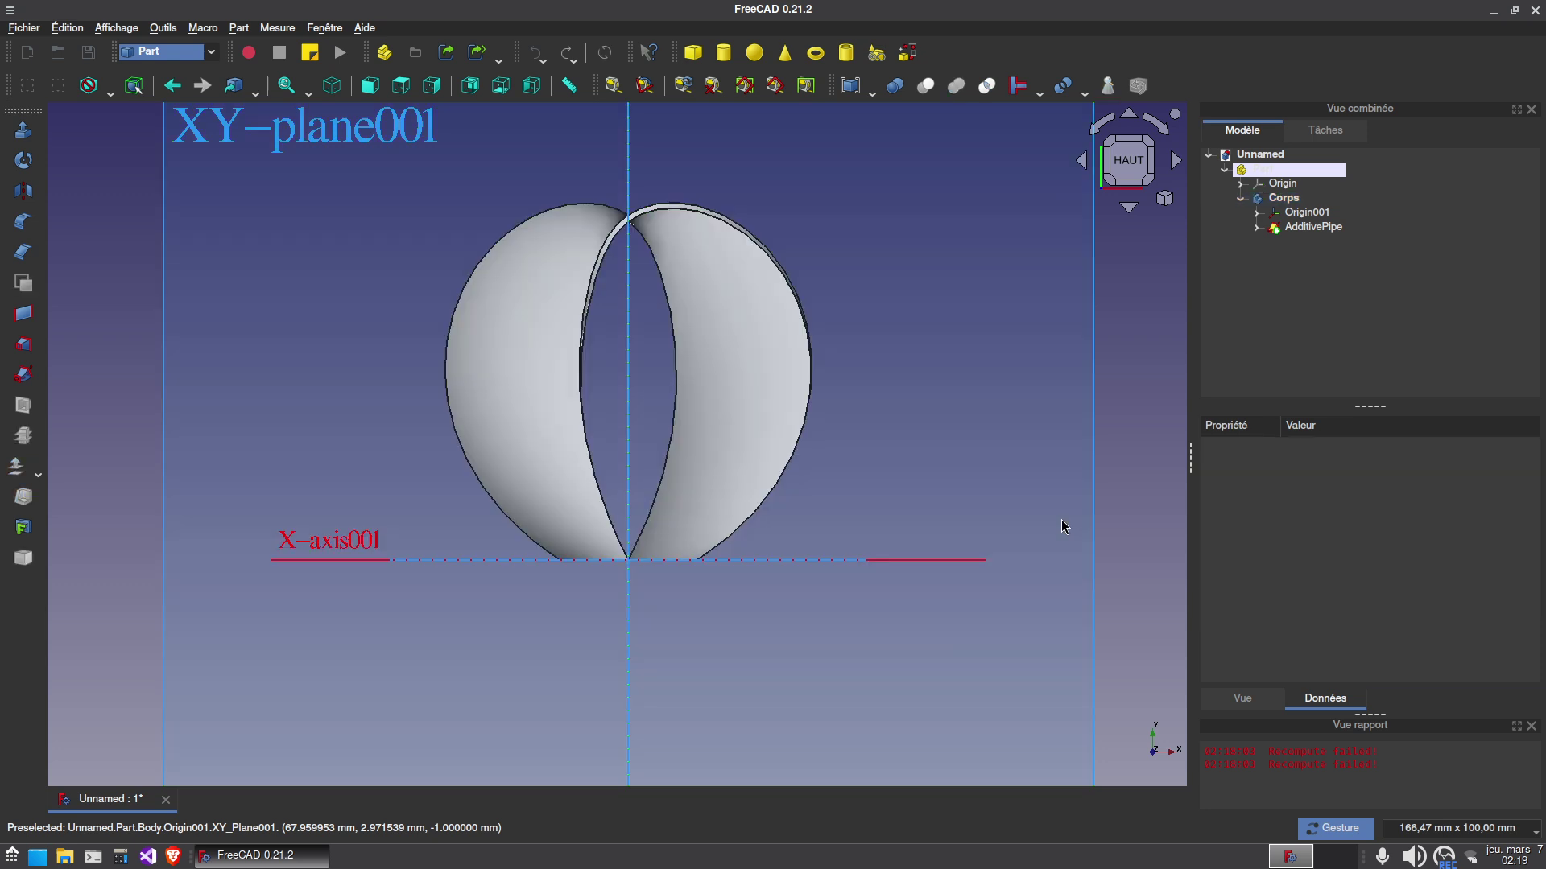
# Recalculate the Part object and set the Corps body's y position to -1 mm.
pyautogui.rightClick(1288, 169)
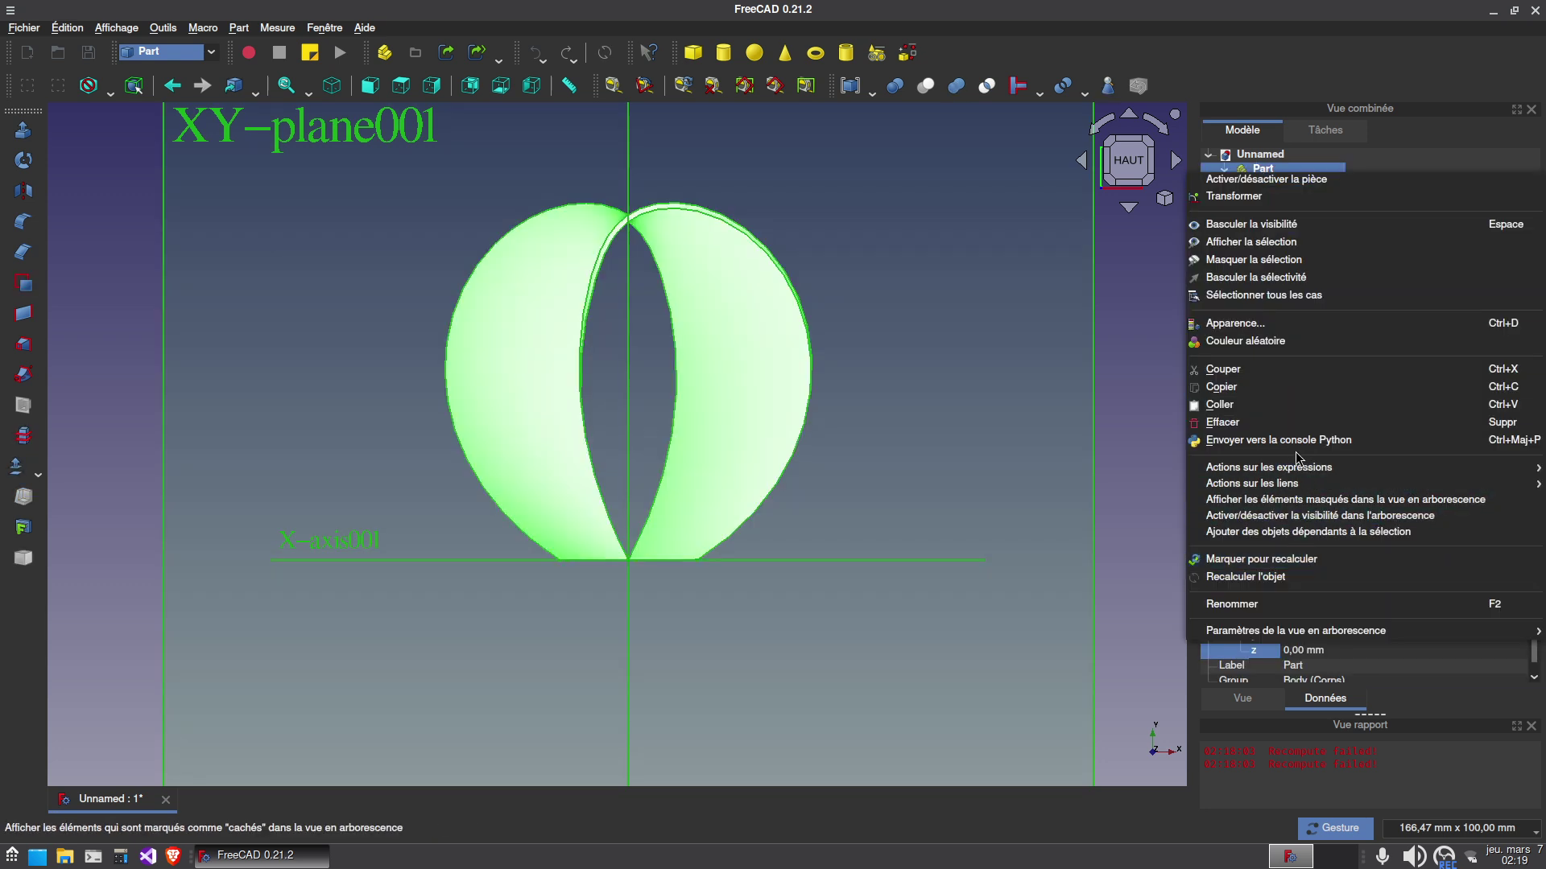
pyautogui.click(1259, 577)
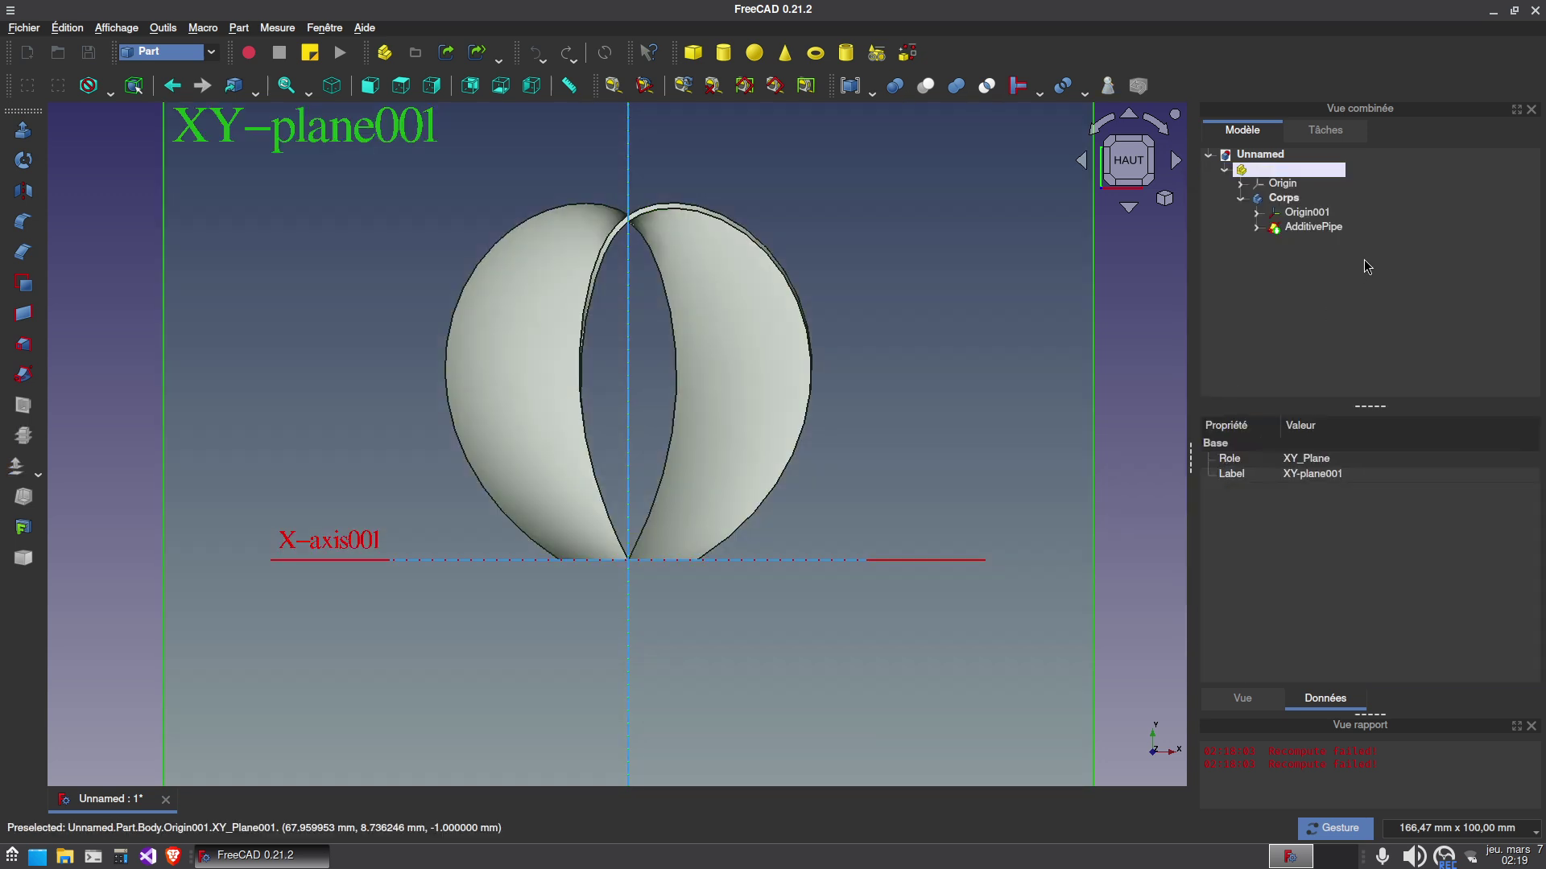
pyautogui.click(1284, 198)
pyautogui.click(1338, 582)
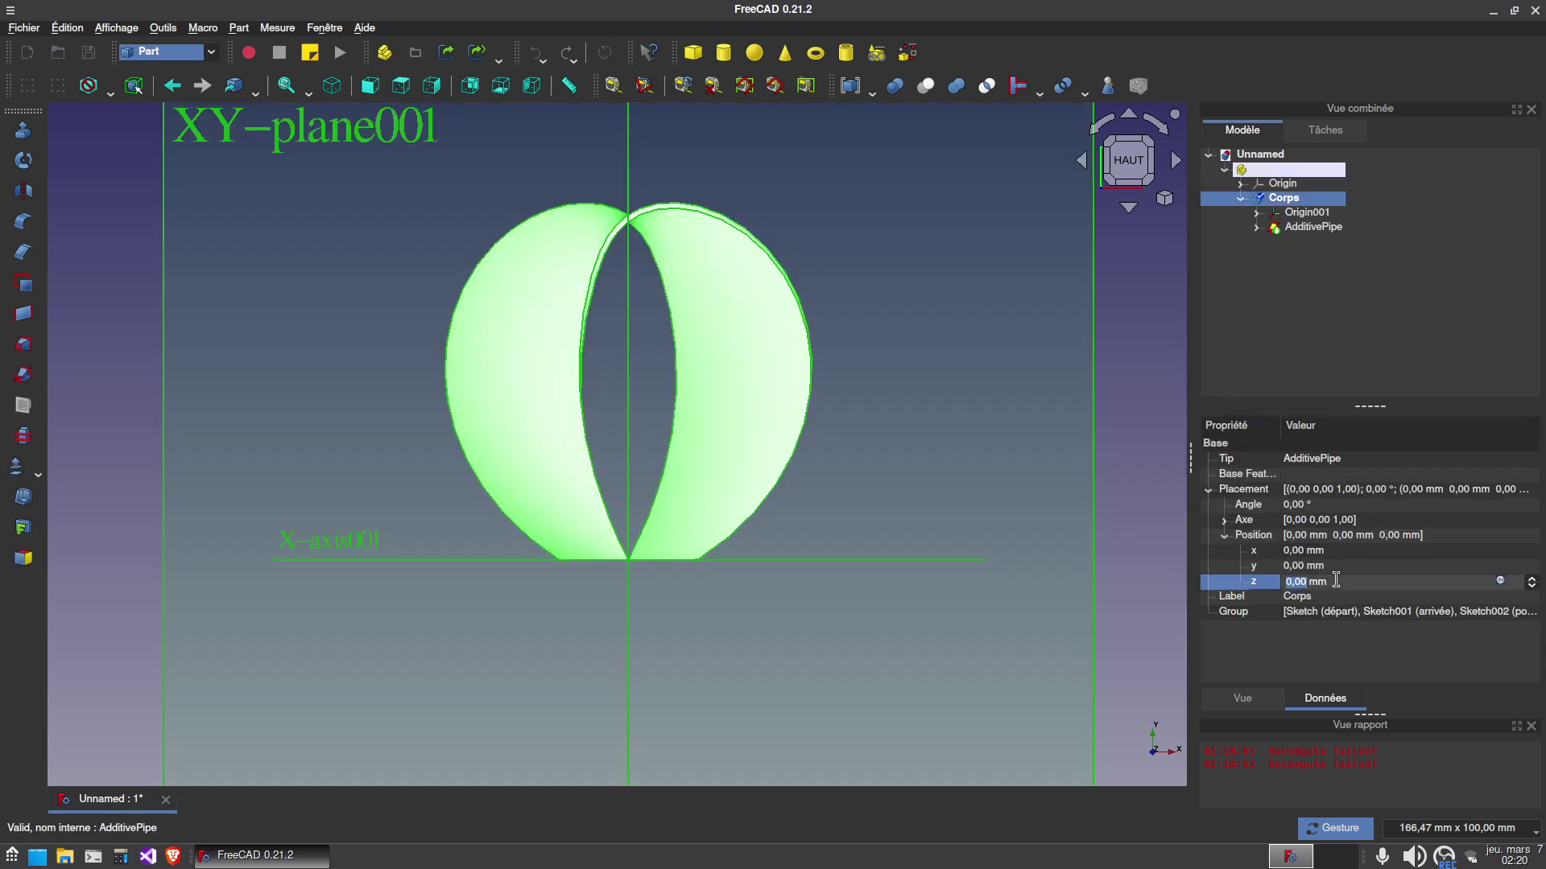
pyautogui.click(1333, 566)
pyautogui.scroll(-1, 1332, 564)
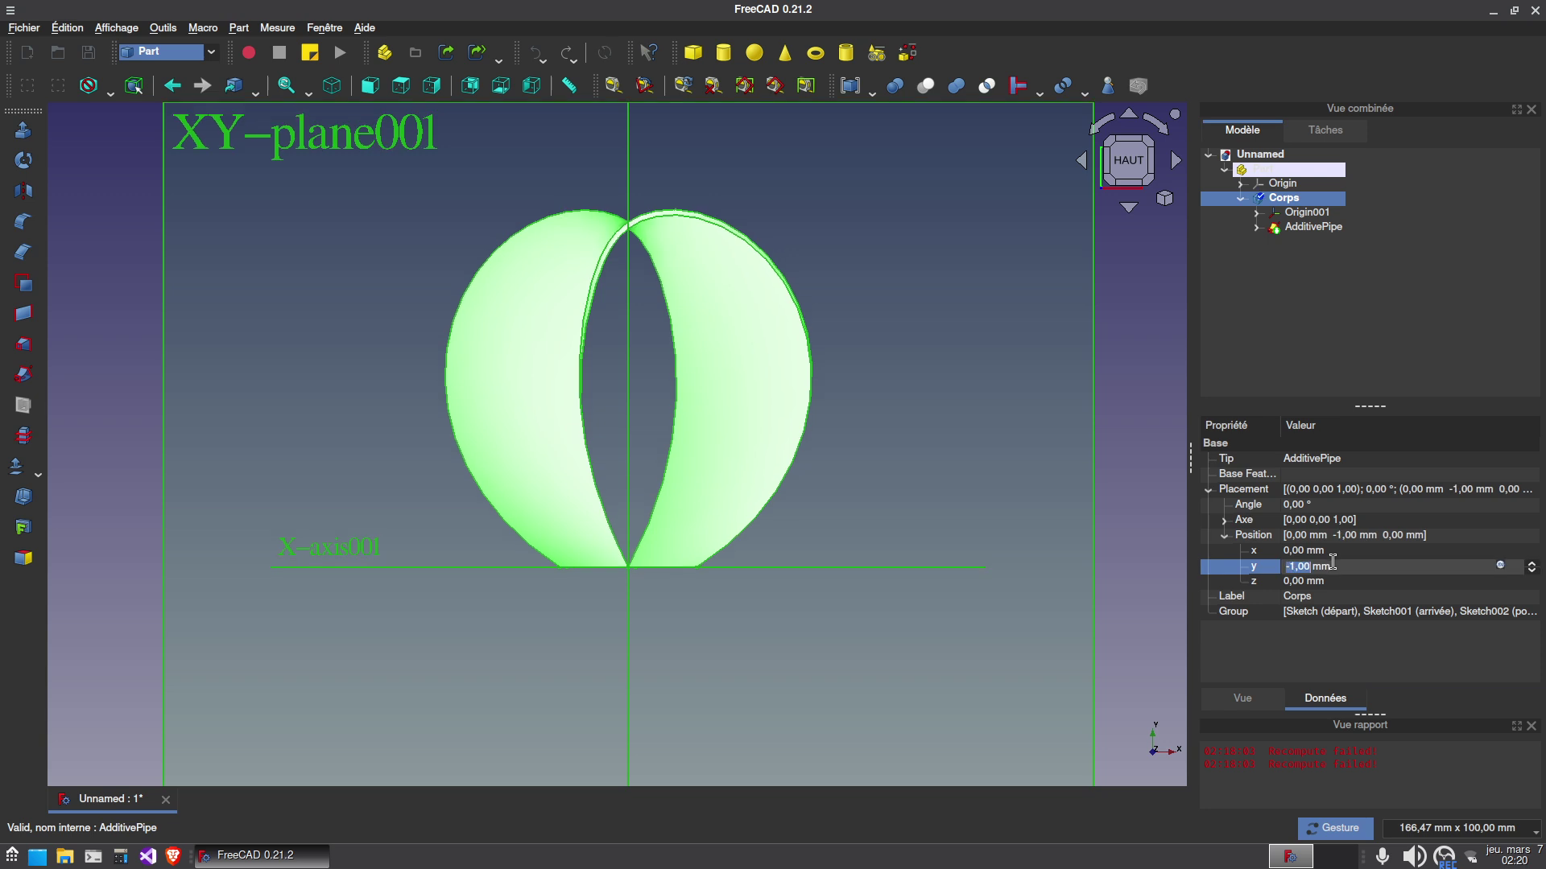
# Inspect the blade root against the axes, try a y position of -2 mm for the Corps body and restore it to 0 mm.
pyautogui.click(842, 641)
pyautogui.moveTo(842, 642); pyautogui.dragTo(793, 499)
pyautogui.scroll(5, 673, 583)
pyautogui.moveTo(673, 583); pyautogui.dragTo(766, 607)
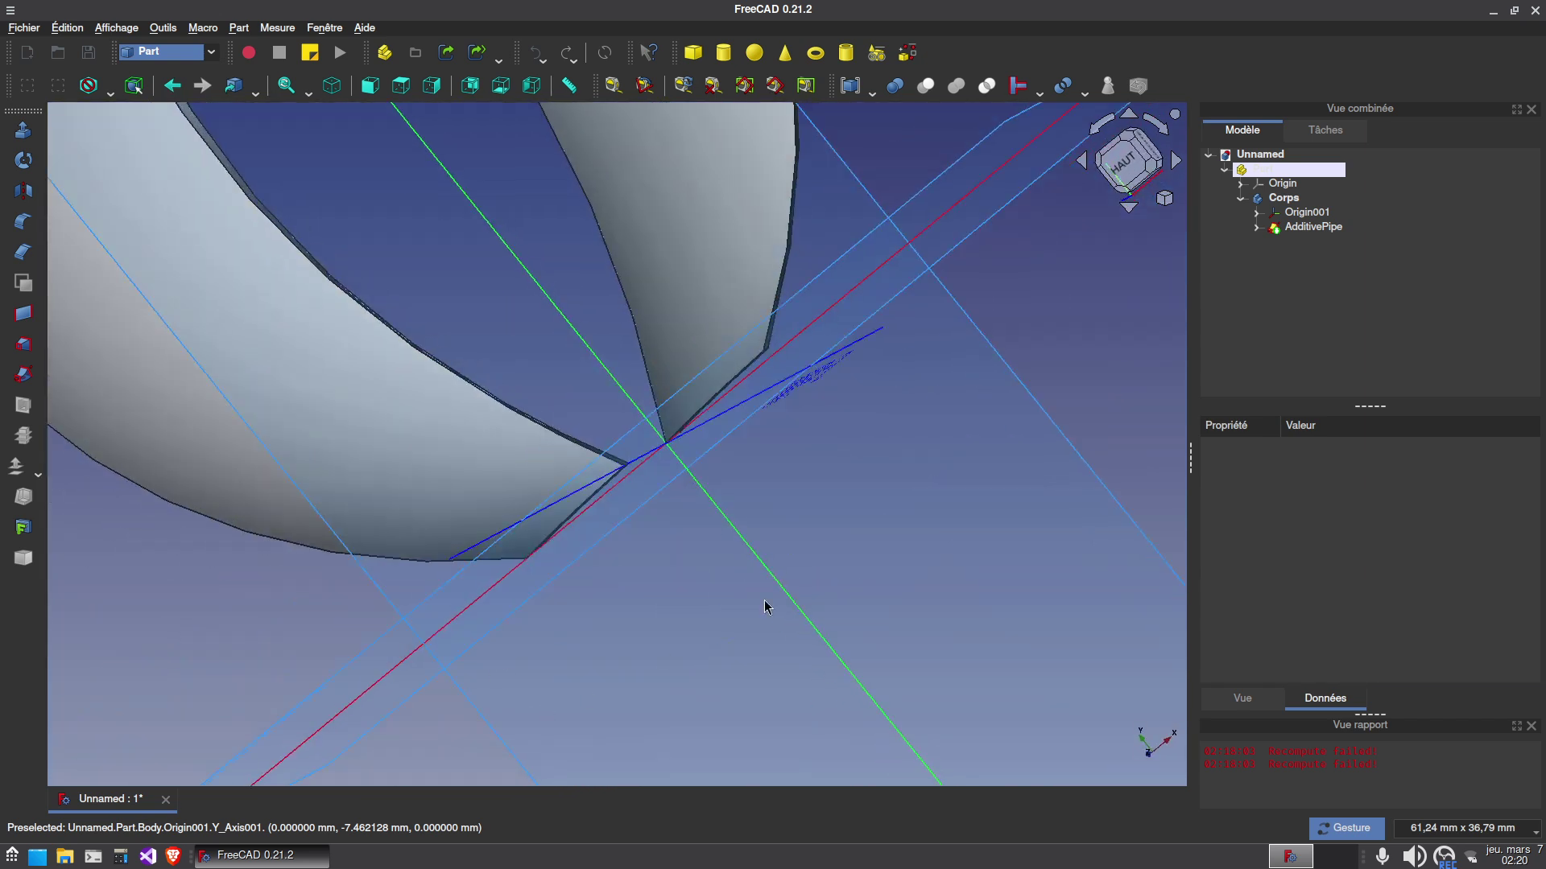
pyautogui.press('2')
pyautogui.click(1280, 198)
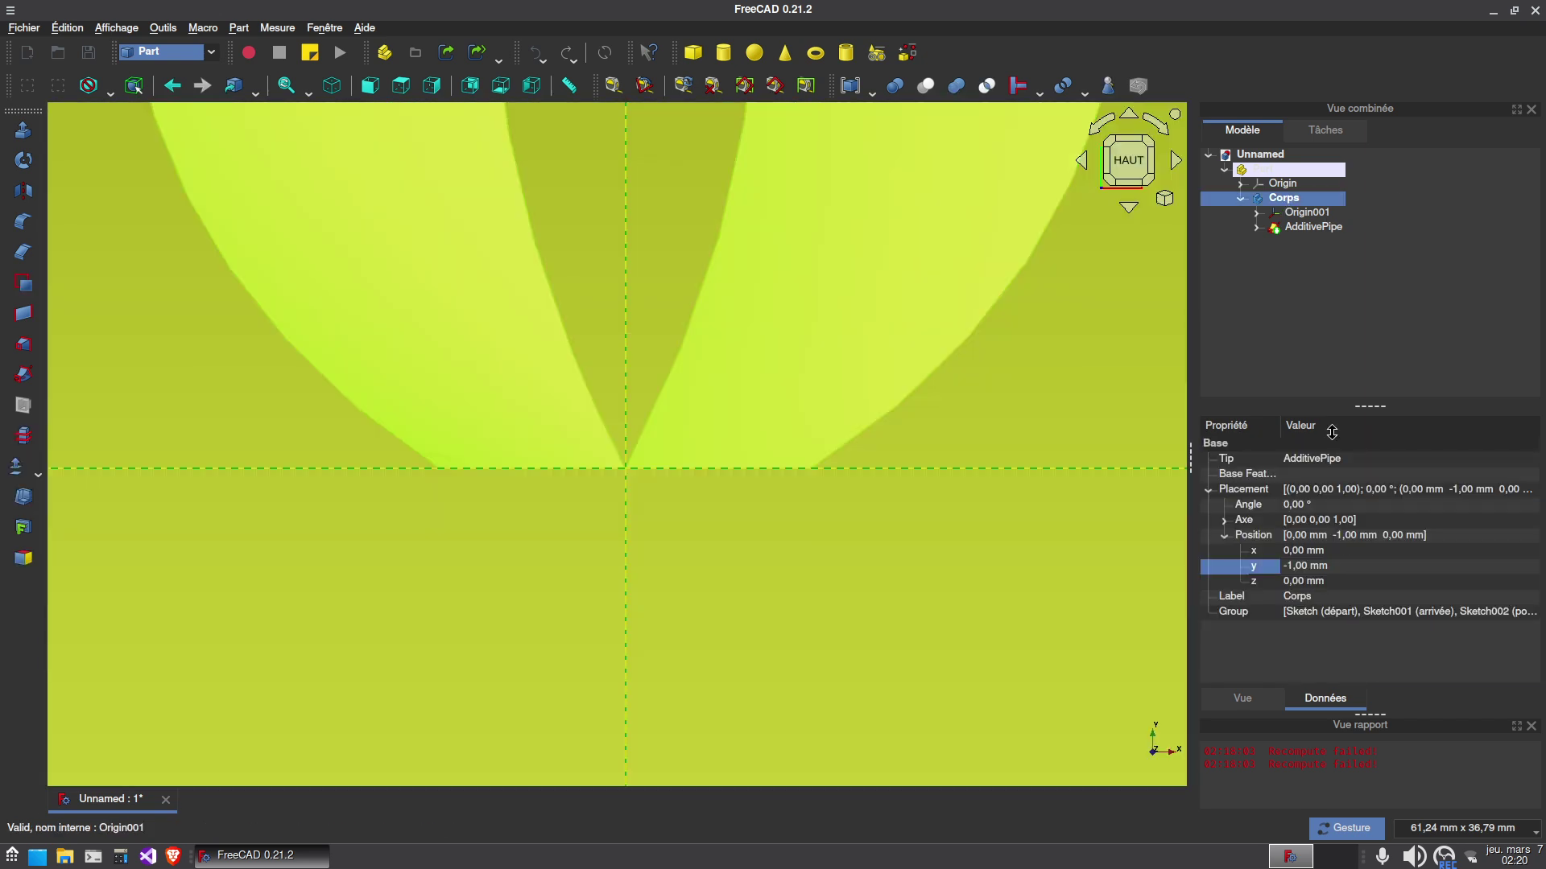
pyautogui.click(1342, 566)
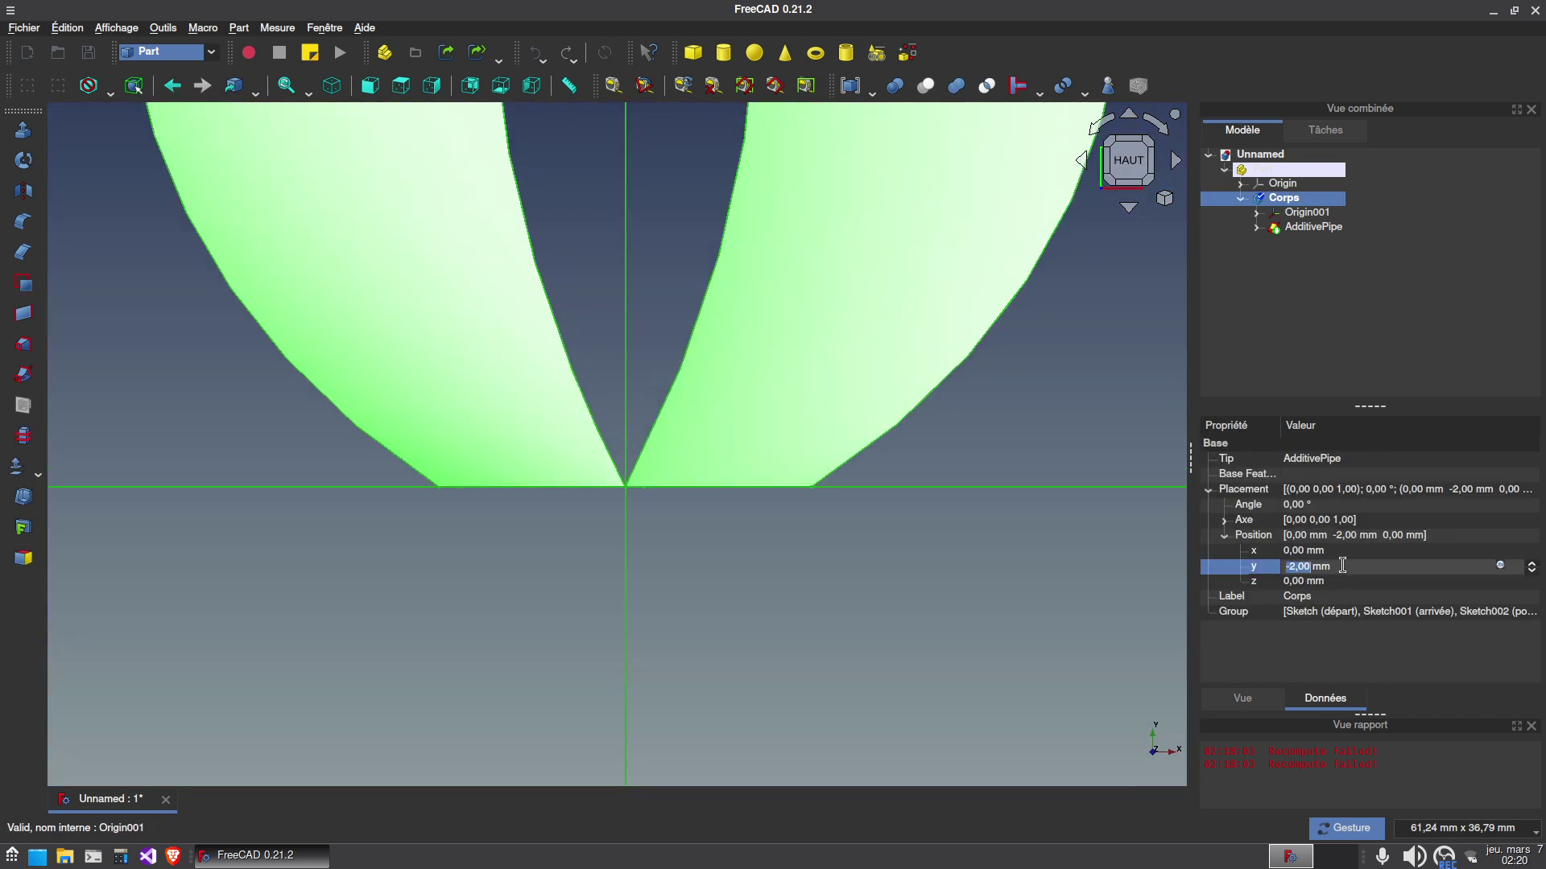
pyautogui.scroll(2, 1343, 566)
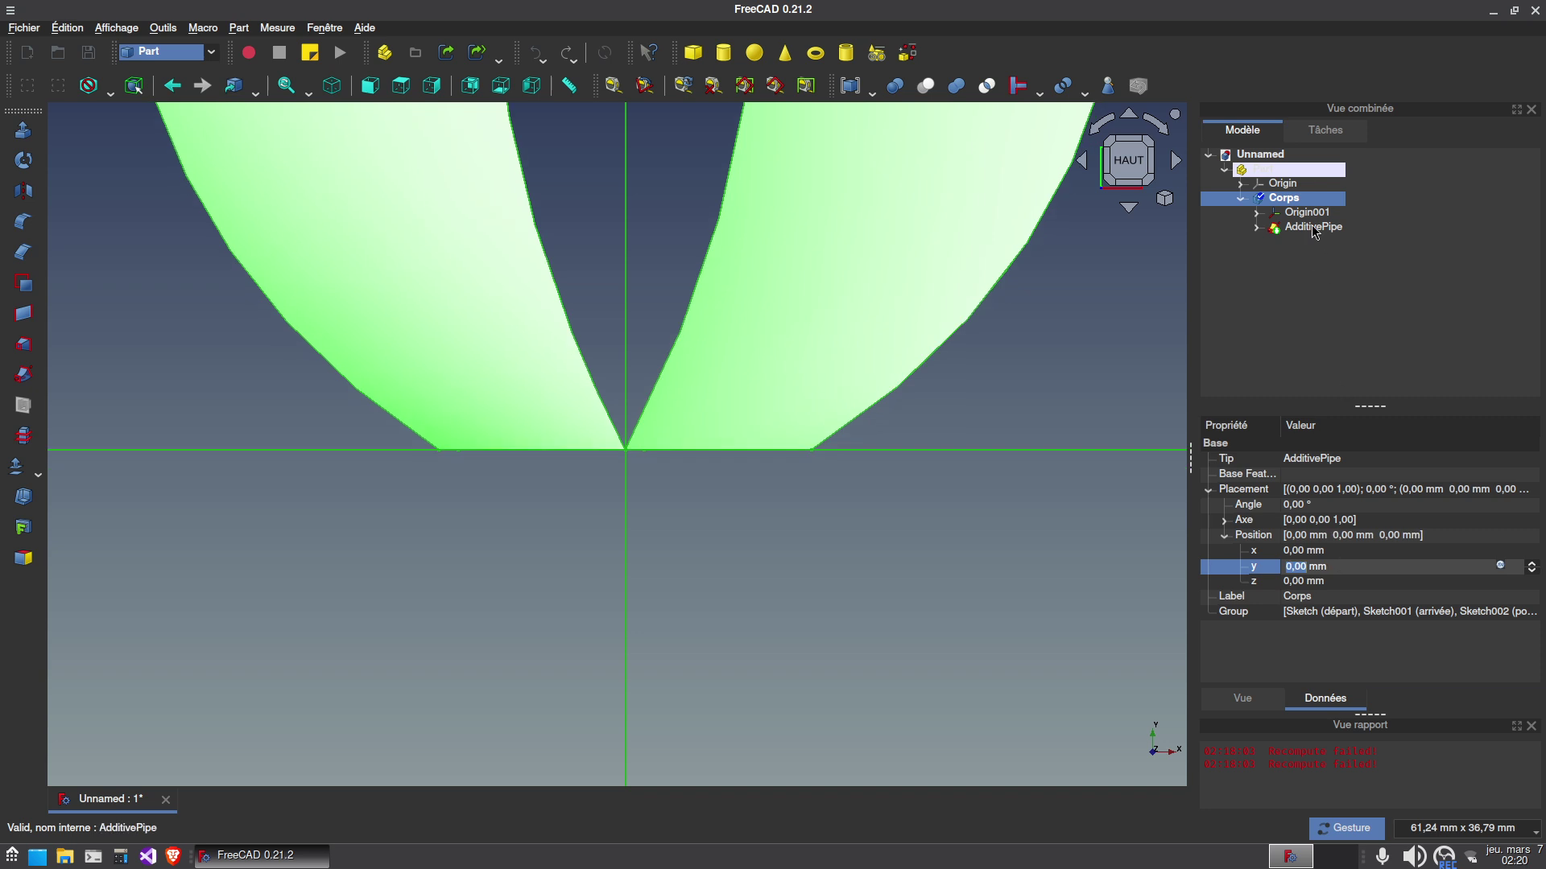
# Review the AdditivePipe's properties and view the blade in isometric orientation.
pyautogui.click(1315, 229)
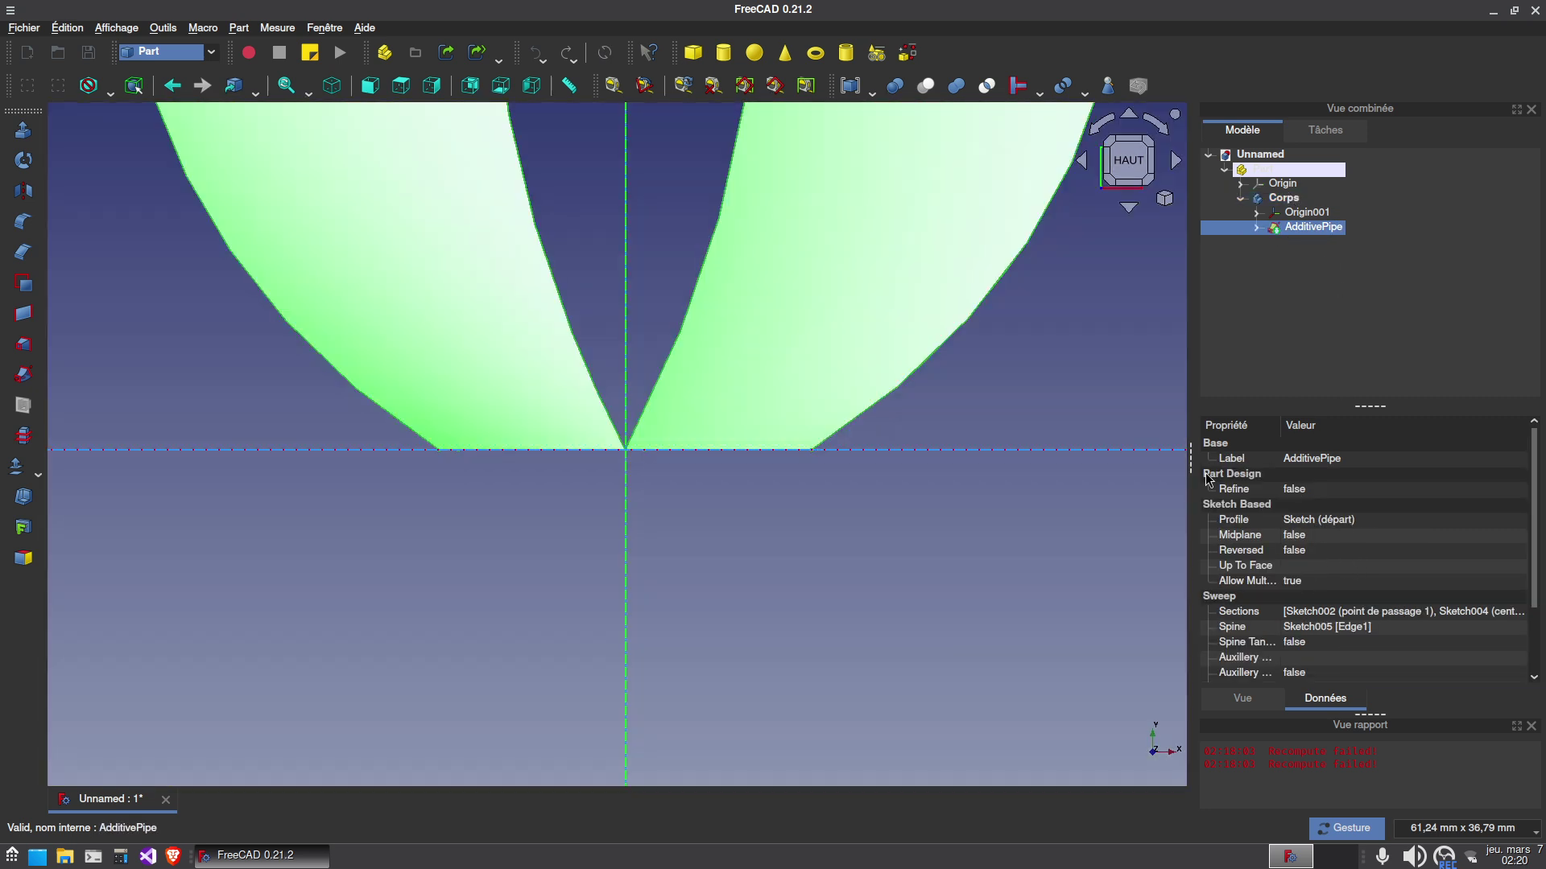
pyautogui.scroll(-2, 1260, 628)
pyautogui.scroll(2, 1239, 656)
pyautogui.click(1109, 346)
pyautogui.press('0')
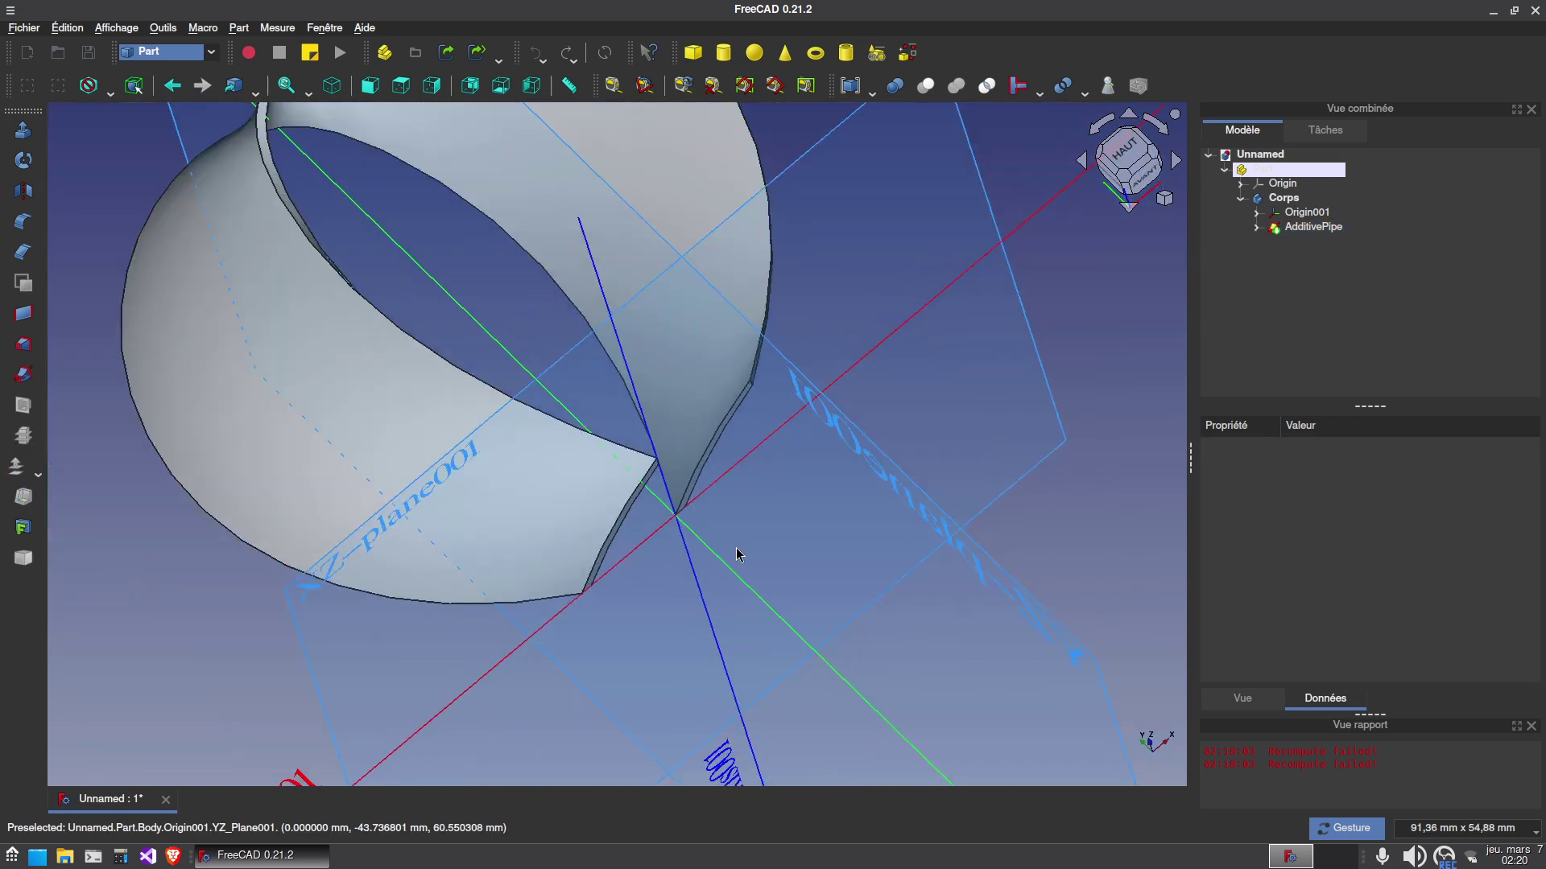
# Try nudging the Corps body along y and return its y position to 0 mm.
pyautogui.click(1284, 197)
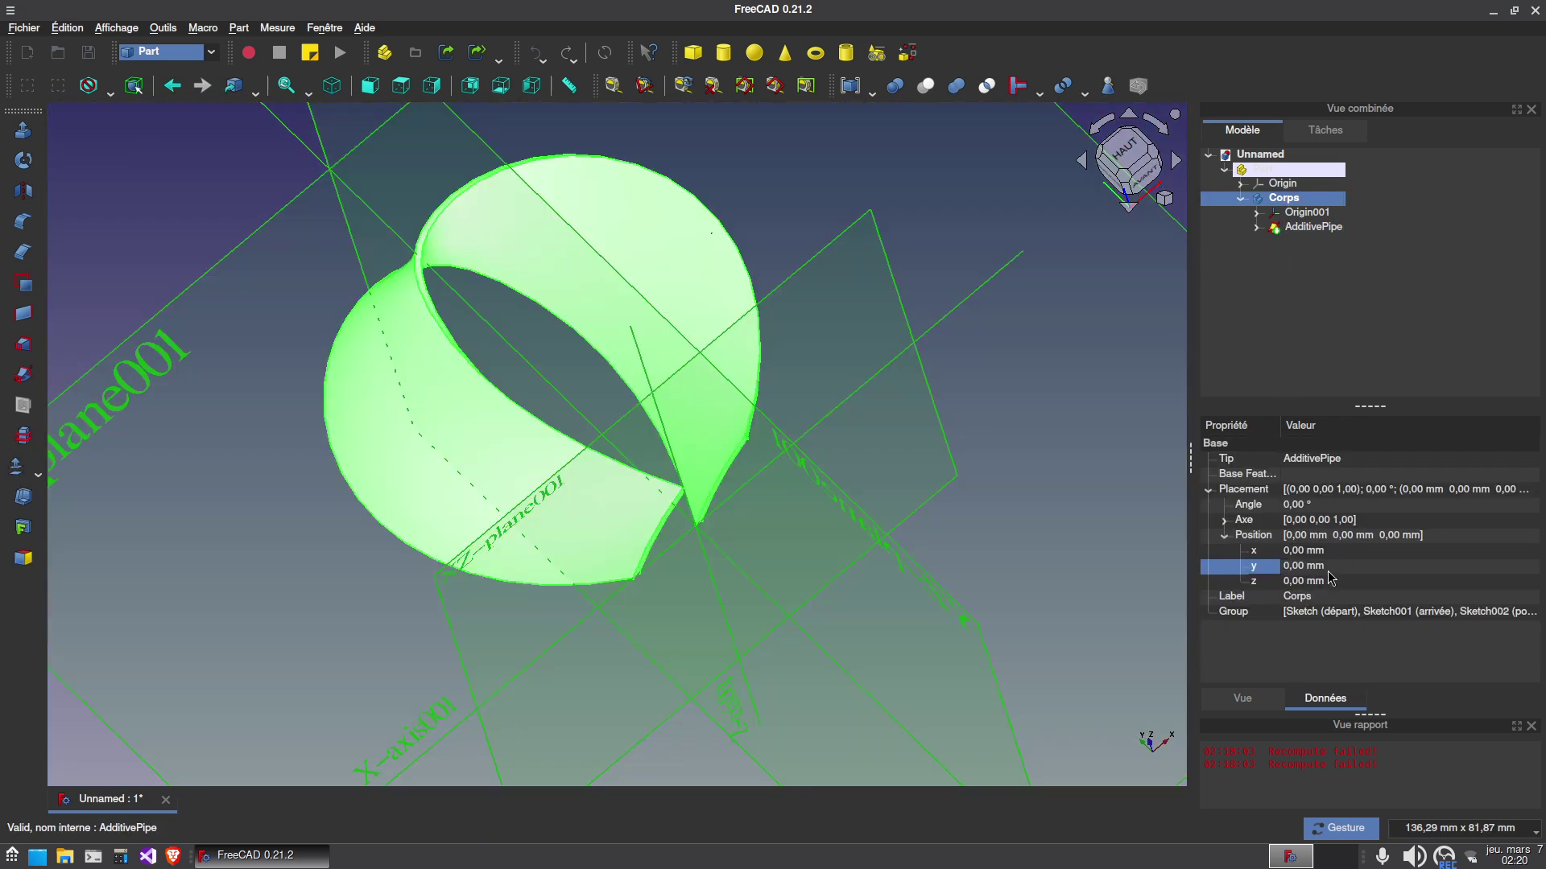
pyautogui.click(1333, 565)
pyautogui.scroll(-1, 1333, 562)
pyautogui.scroll(1, 1333, 562)
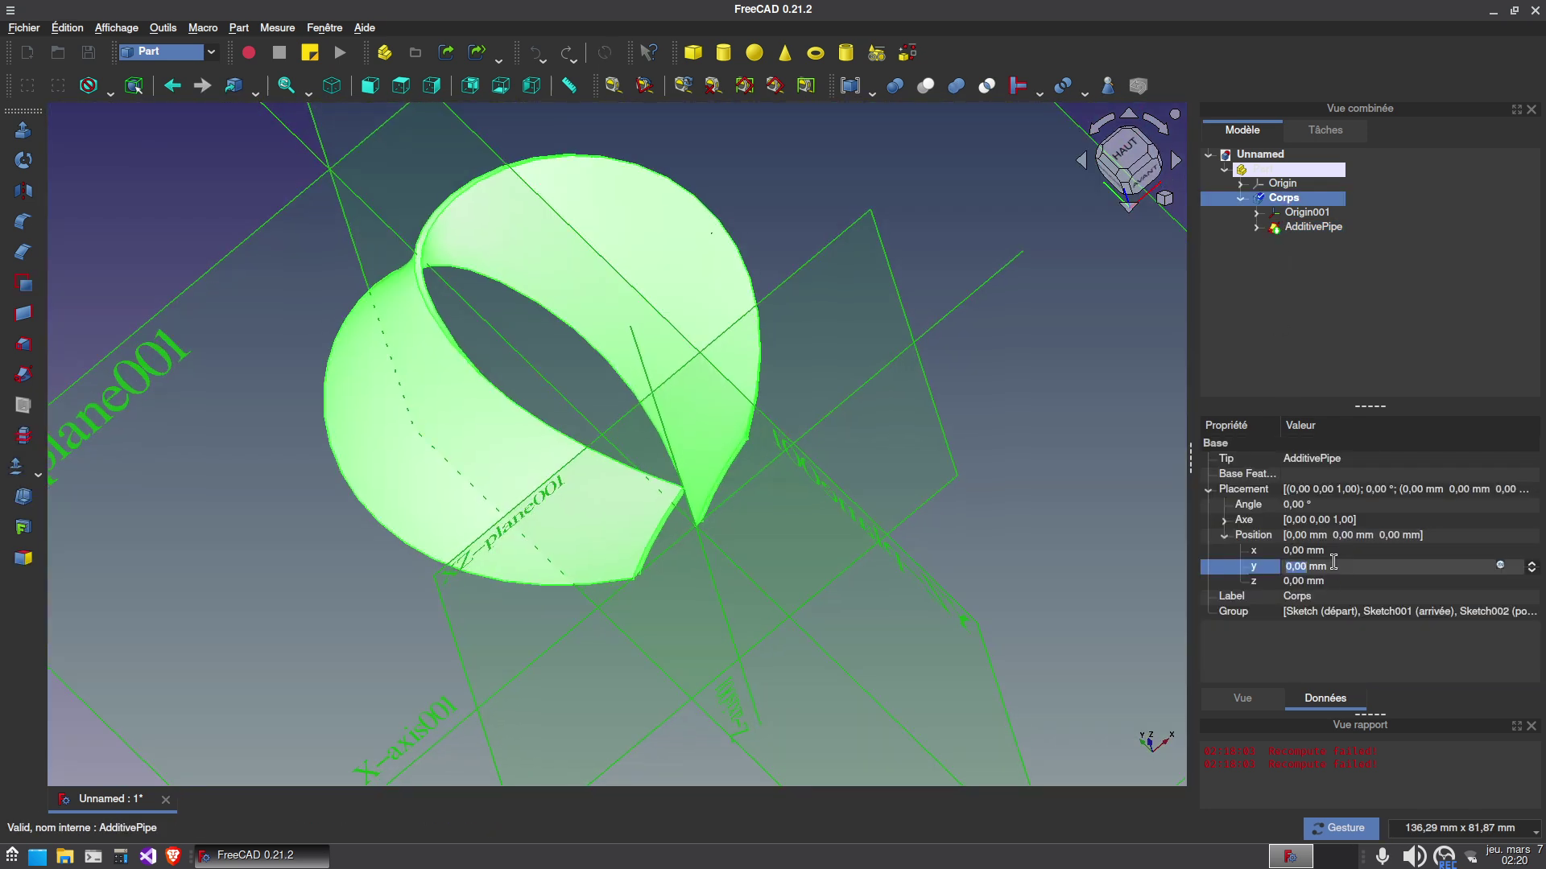
# Display the Part's origin planes and axes in place of the Corps body's own origin, keeping the blade visible.
pyautogui.click(1290, 201)
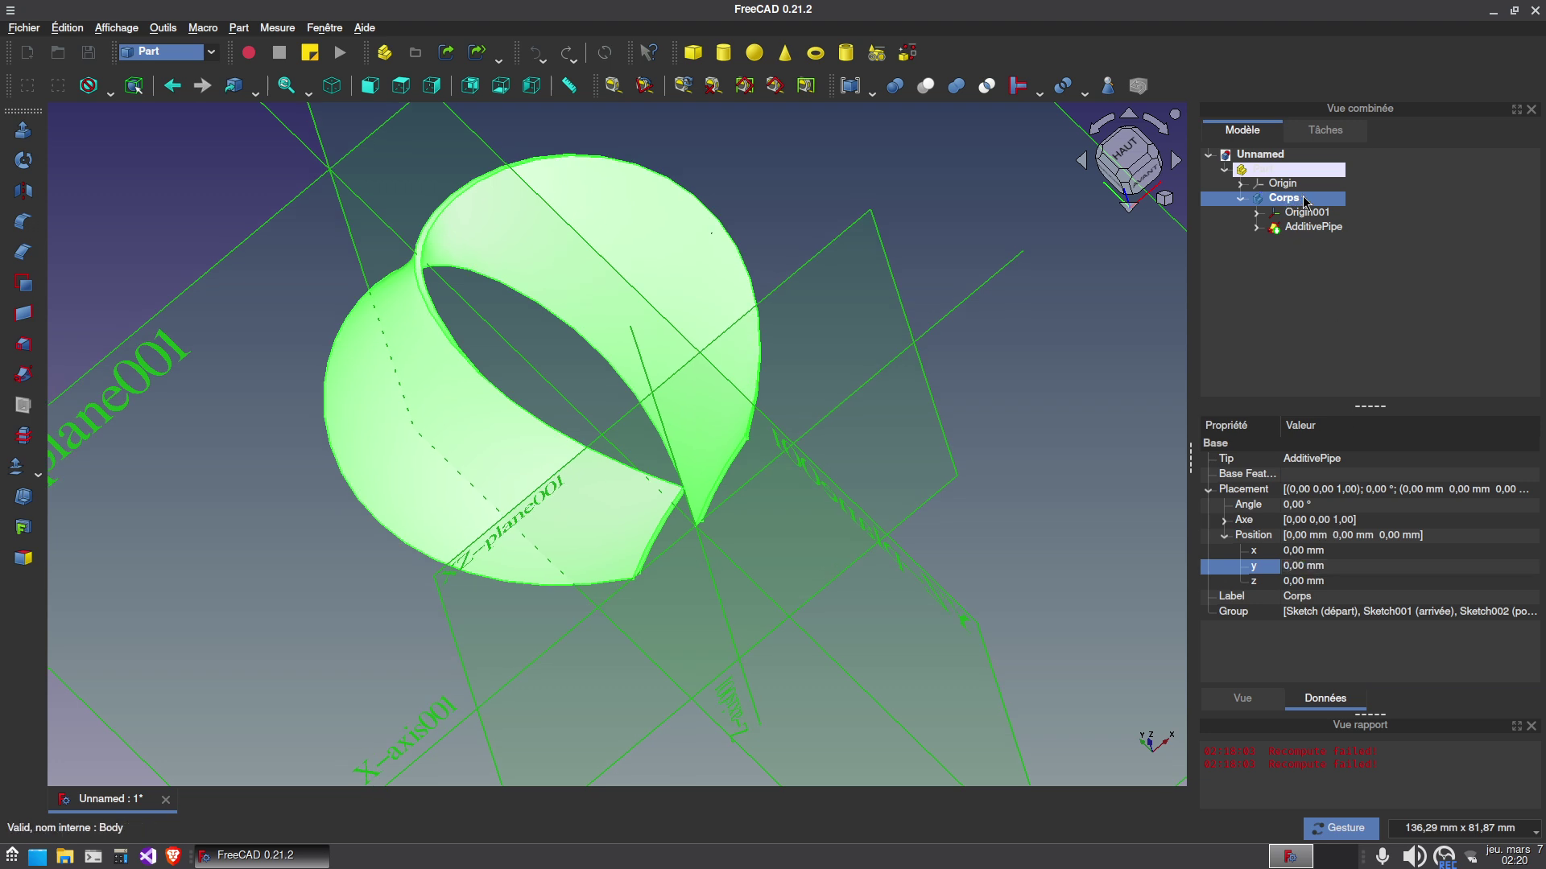
pyautogui.press('space')
pyautogui.click(1289, 184)
pyautogui.press('space')
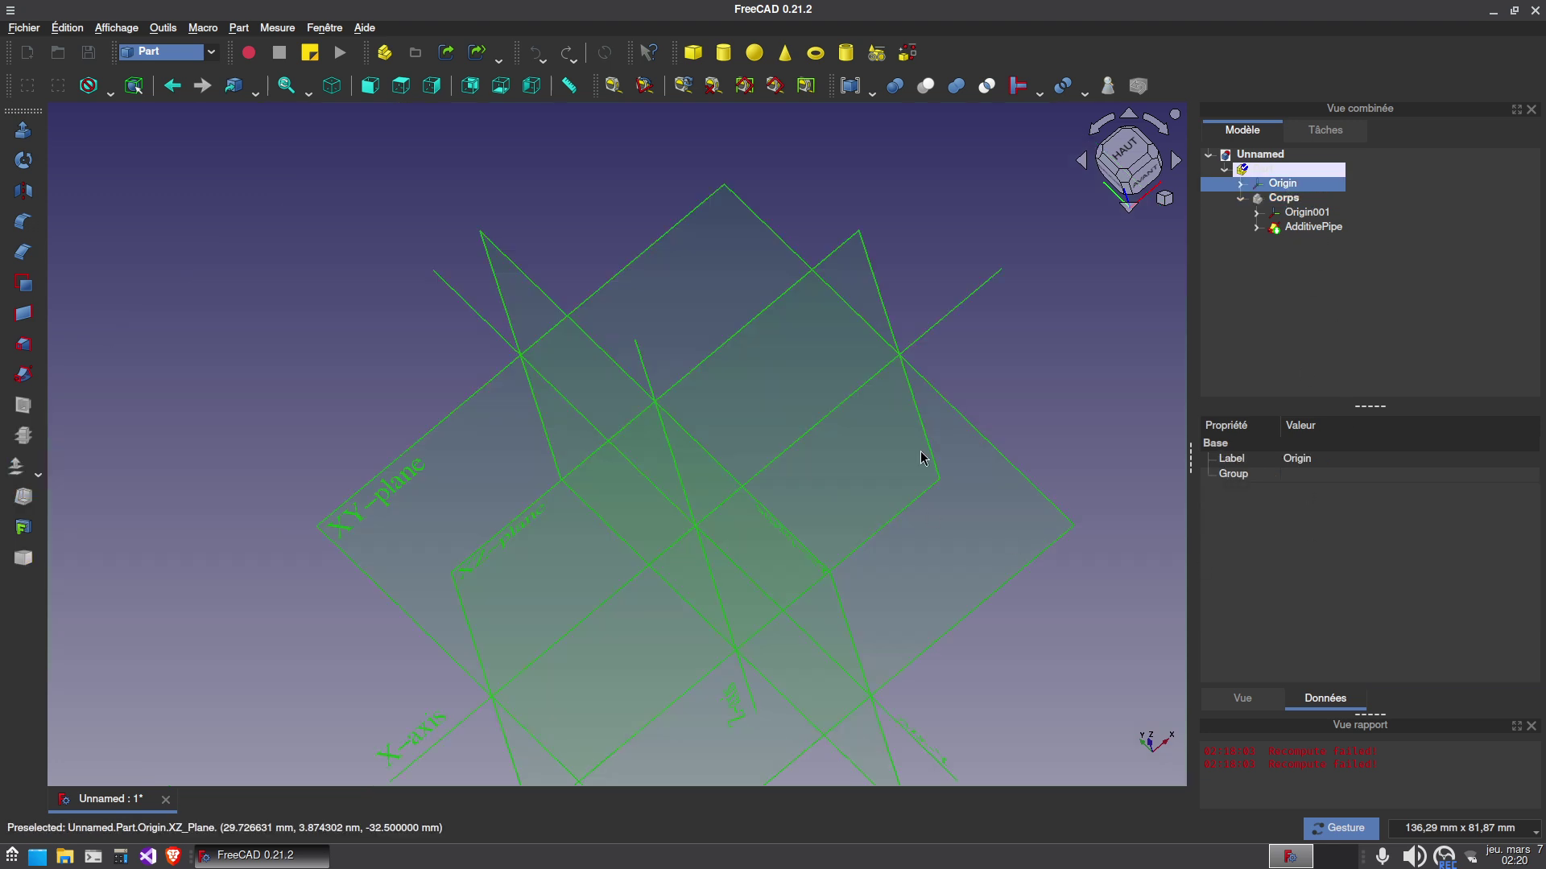
pyautogui.click(1293, 199)
pyautogui.press('space')
pyautogui.moveTo(904, 430); pyautogui.dragTo(944, 540)
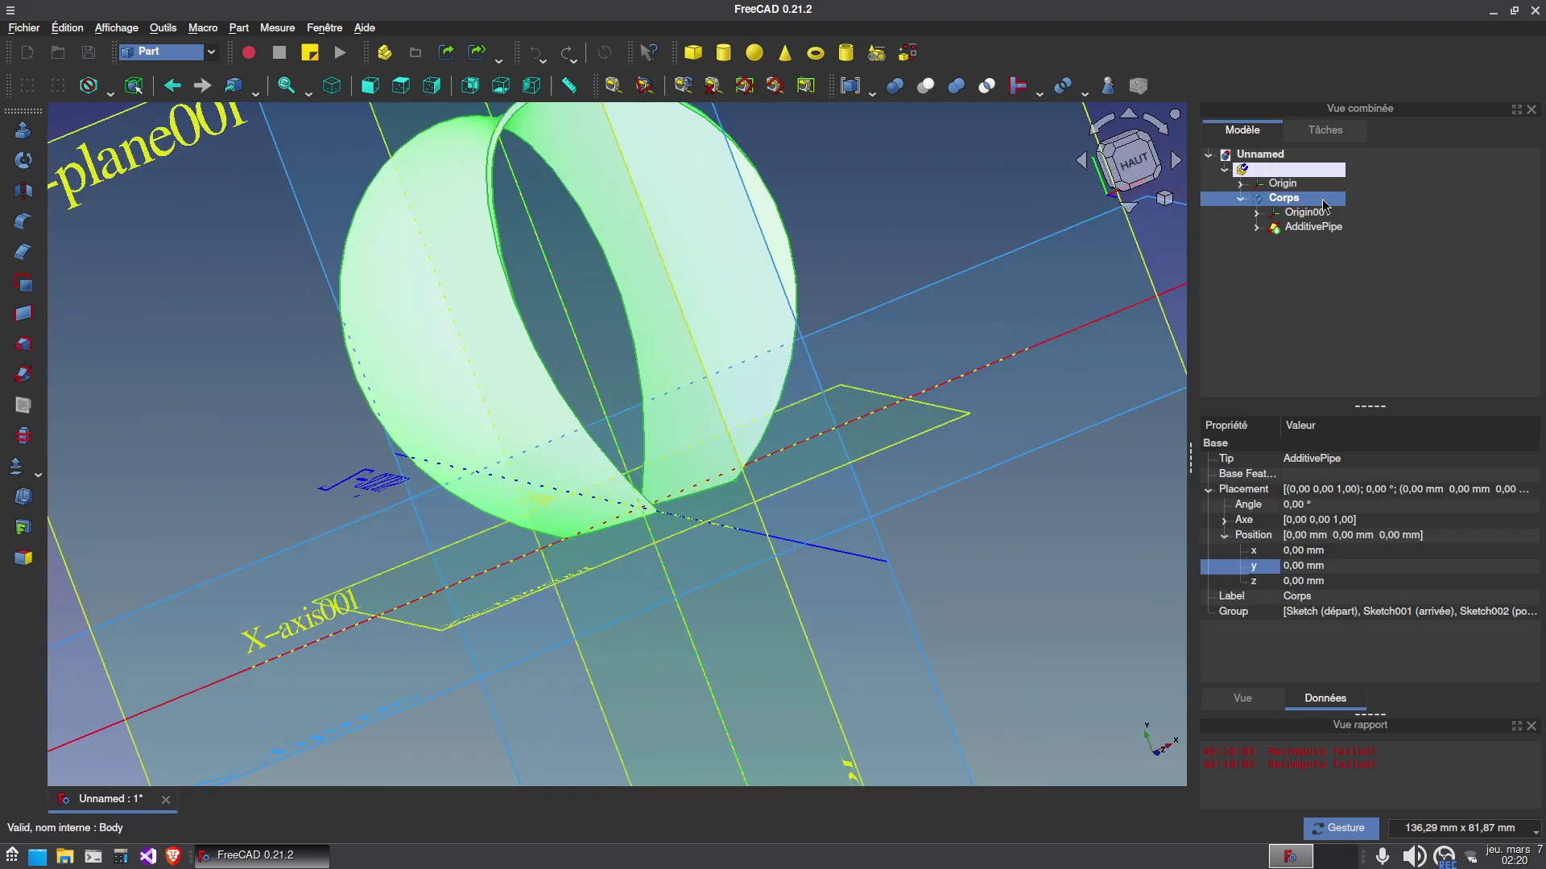
pyautogui.click(1312, 212)
# Set the Corps body's y position to -1 mm from the top view and inspect the blade root against the Part axes.
pyautogui.click(1287, 198)
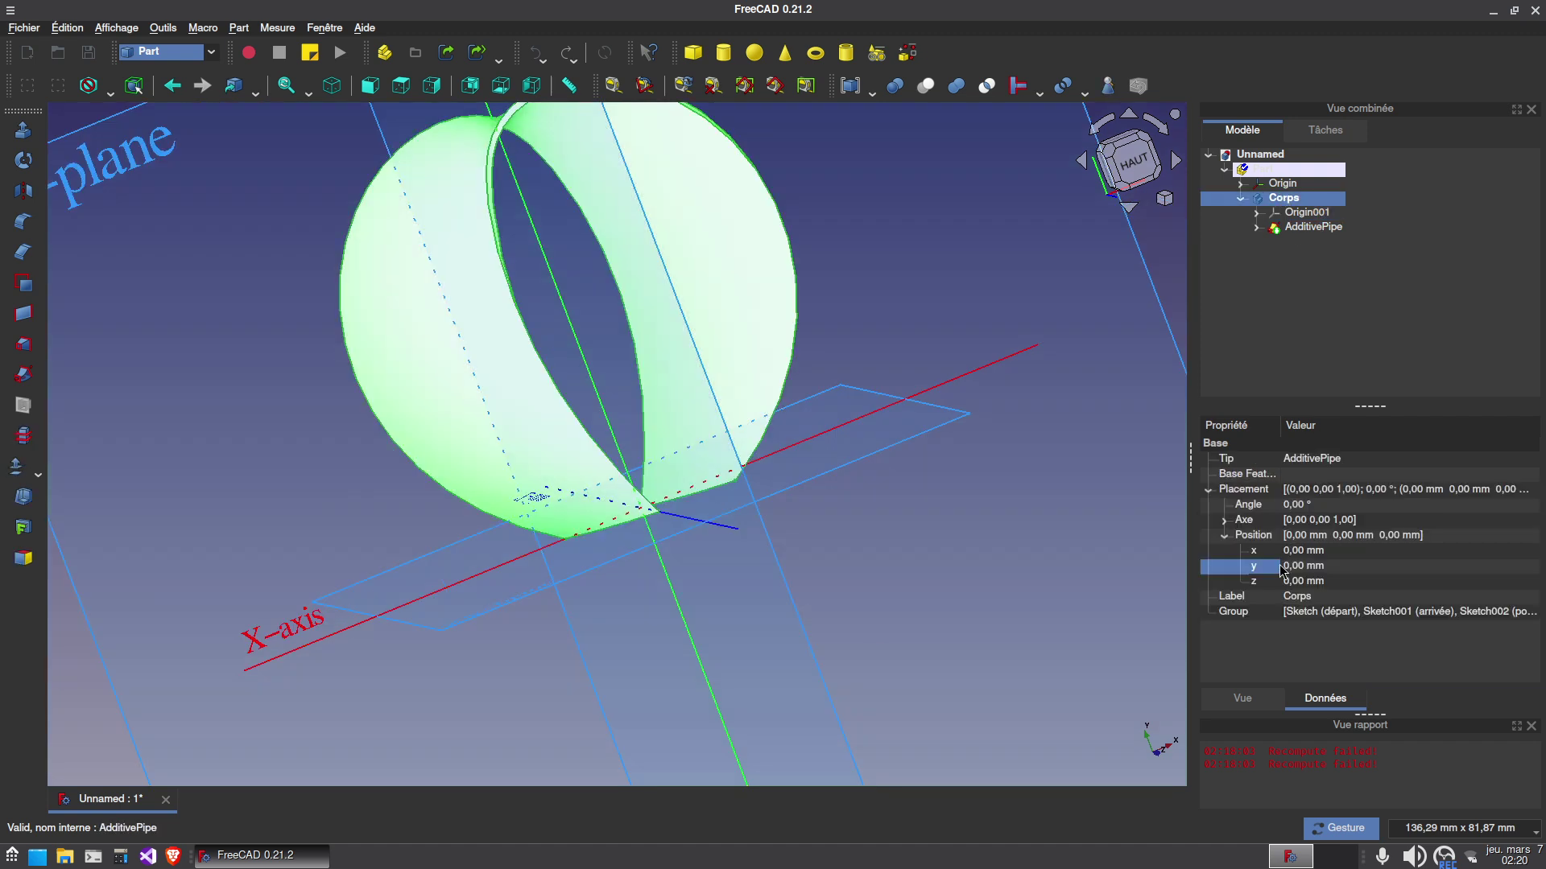
pyautogui.press('2')
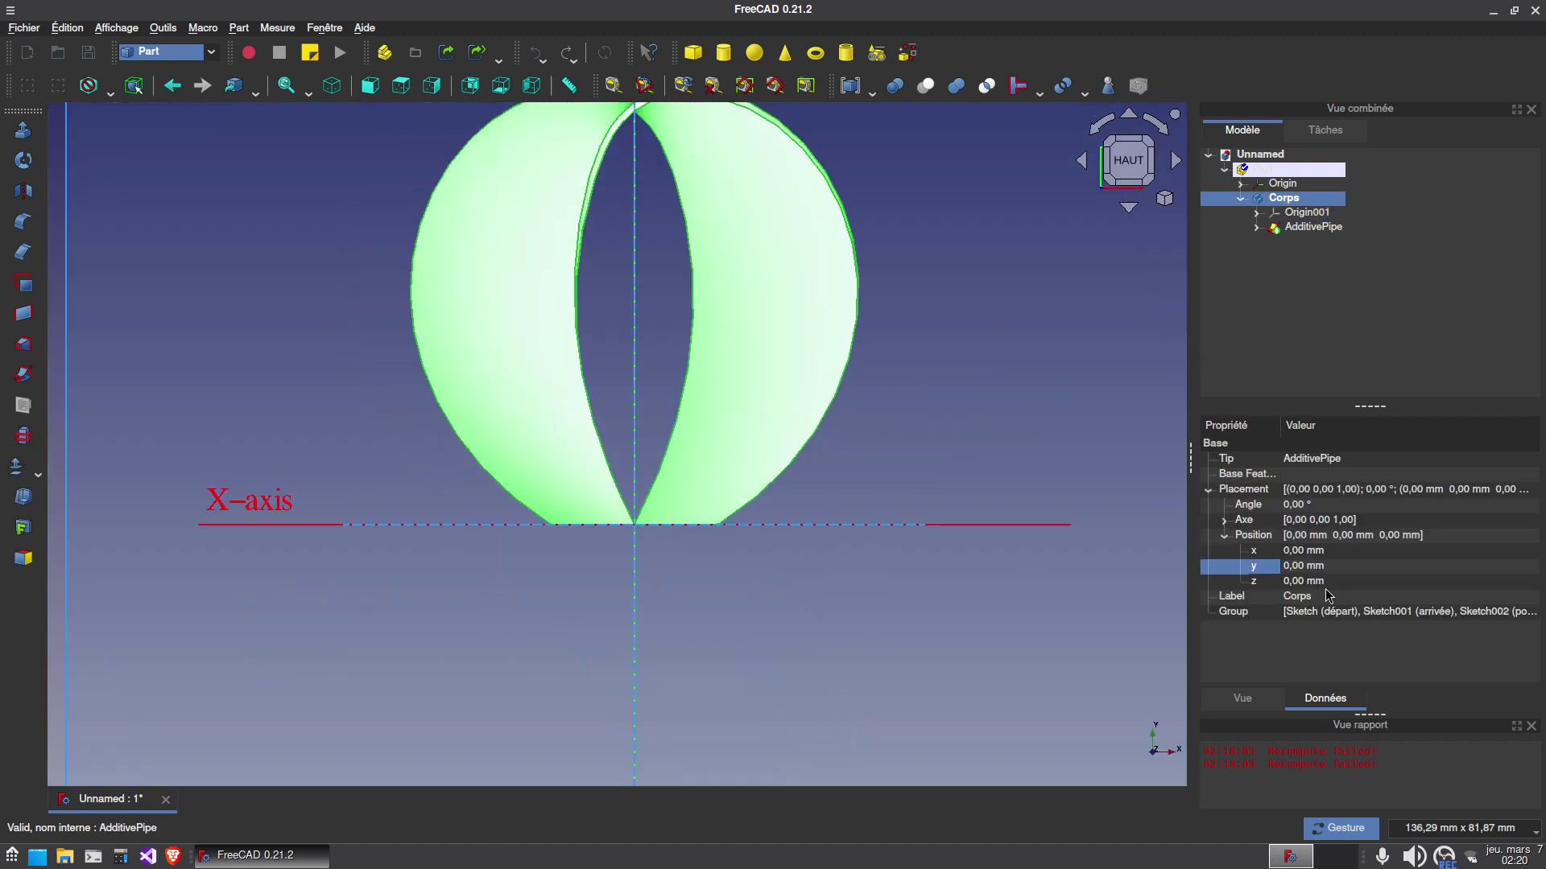
pyautogui.click(797, 615)
pyautogui.moveTo(797, 616); pyautogui.dragTo(958, 438)
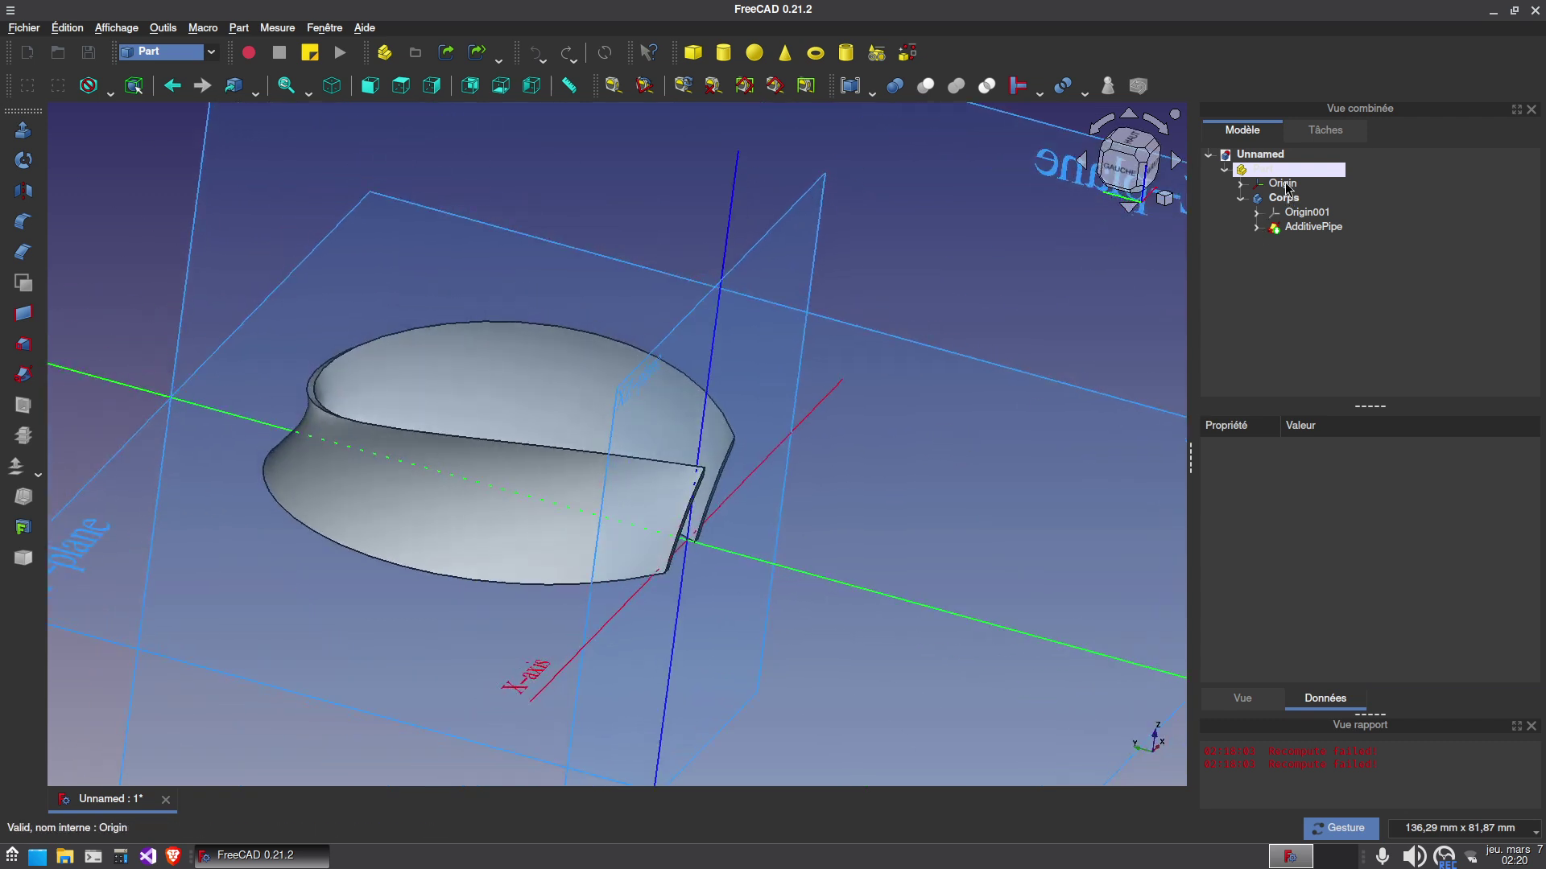
# Hide the Part's origin planes and axes and inspect the bare blade from above.
pyautogui.click(1284, 184)
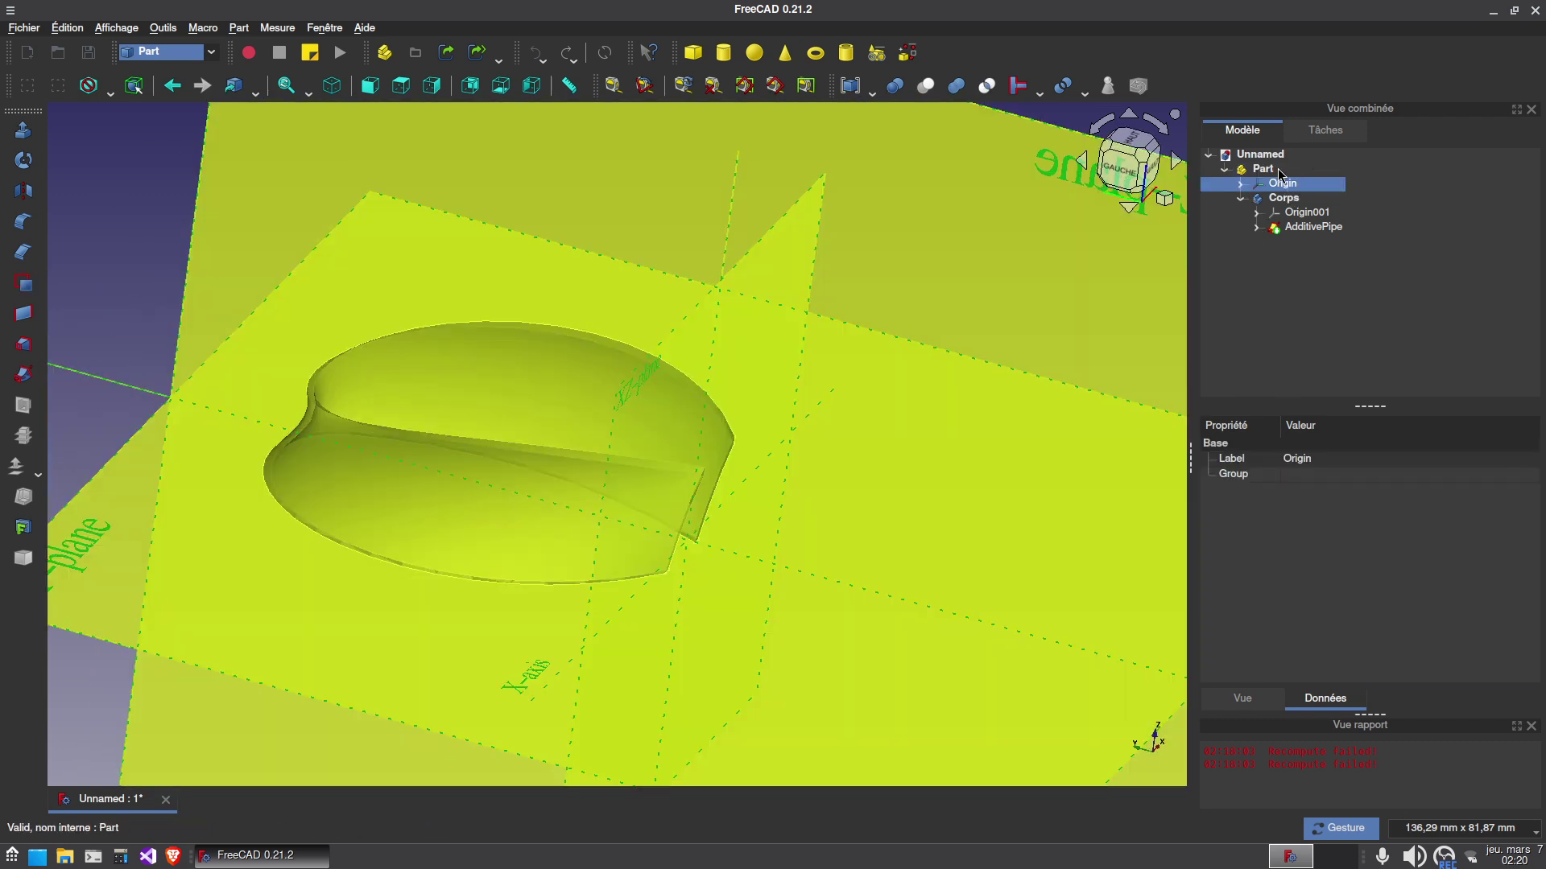
pyautogui.press('space')
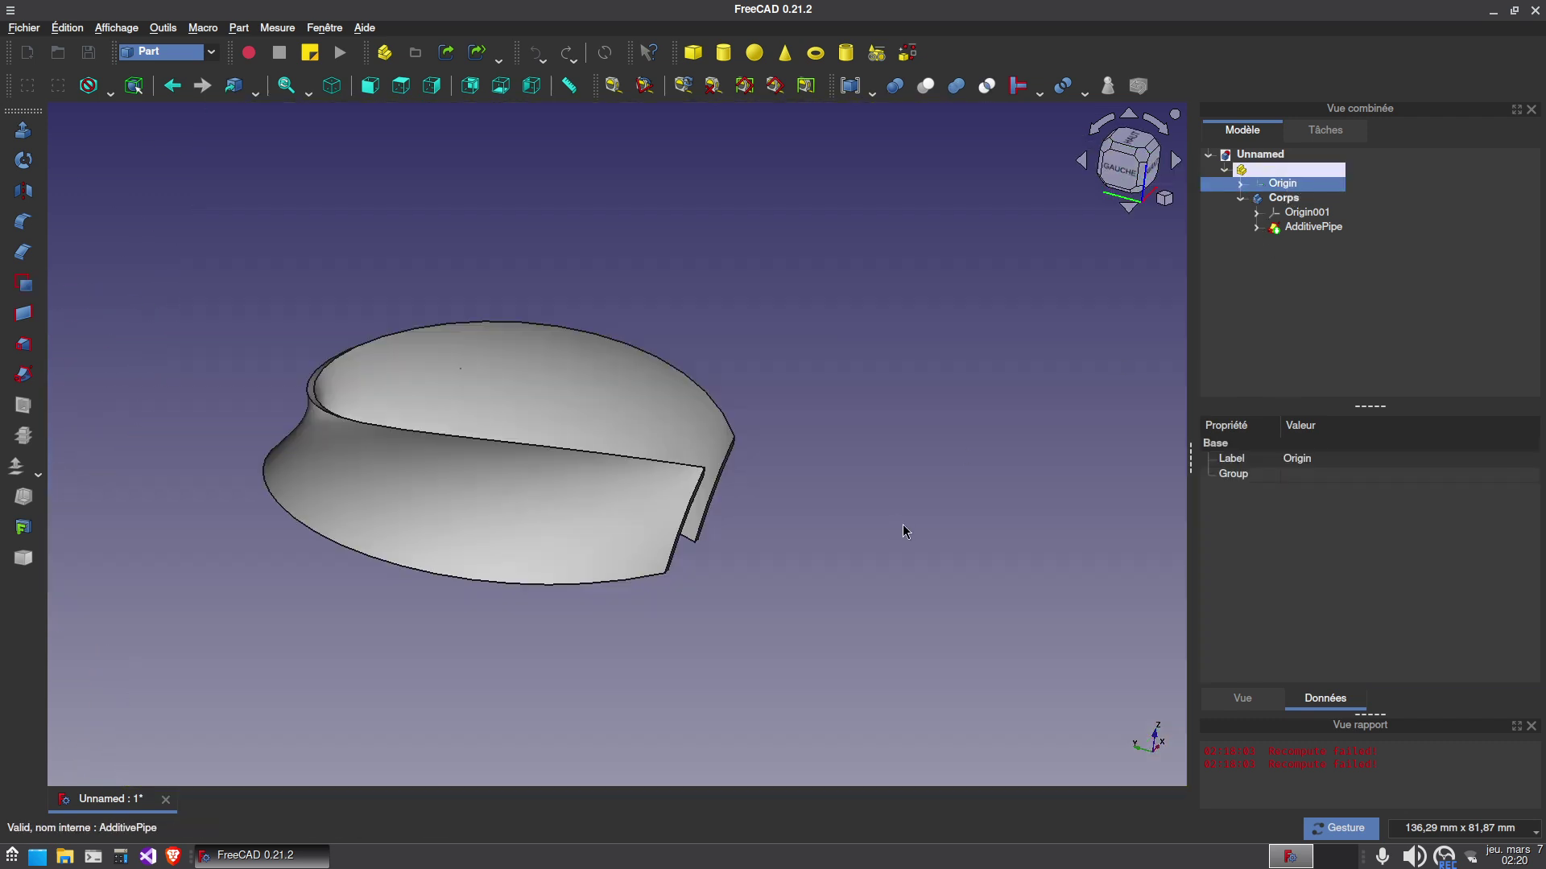
pyautogui.press('2')
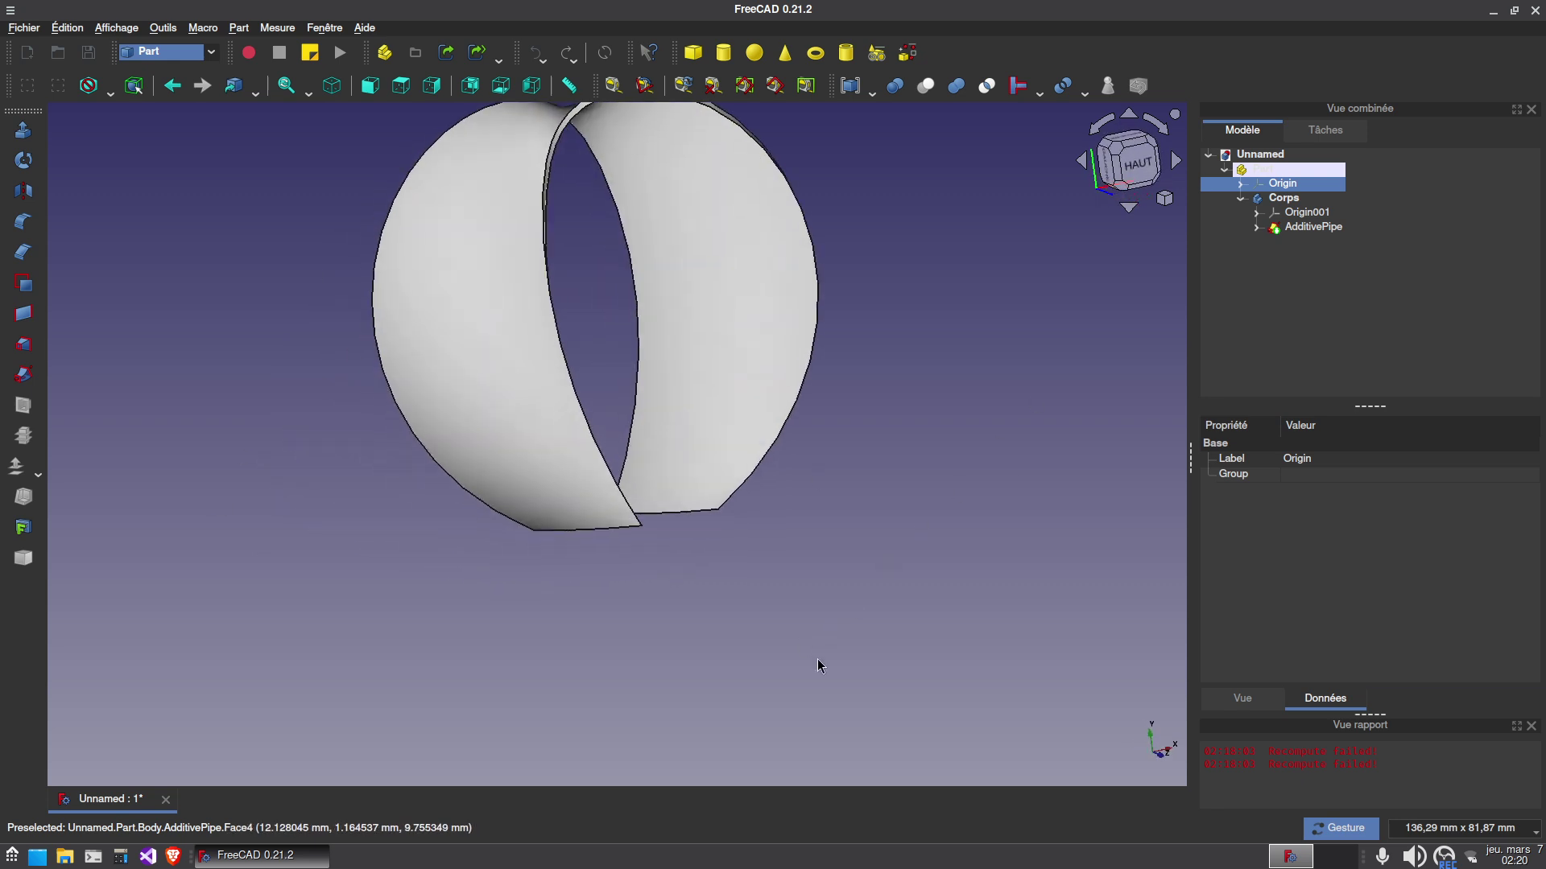
pyautogui.moveTo(593, 307); pyautogui.dragTo(576, 245)
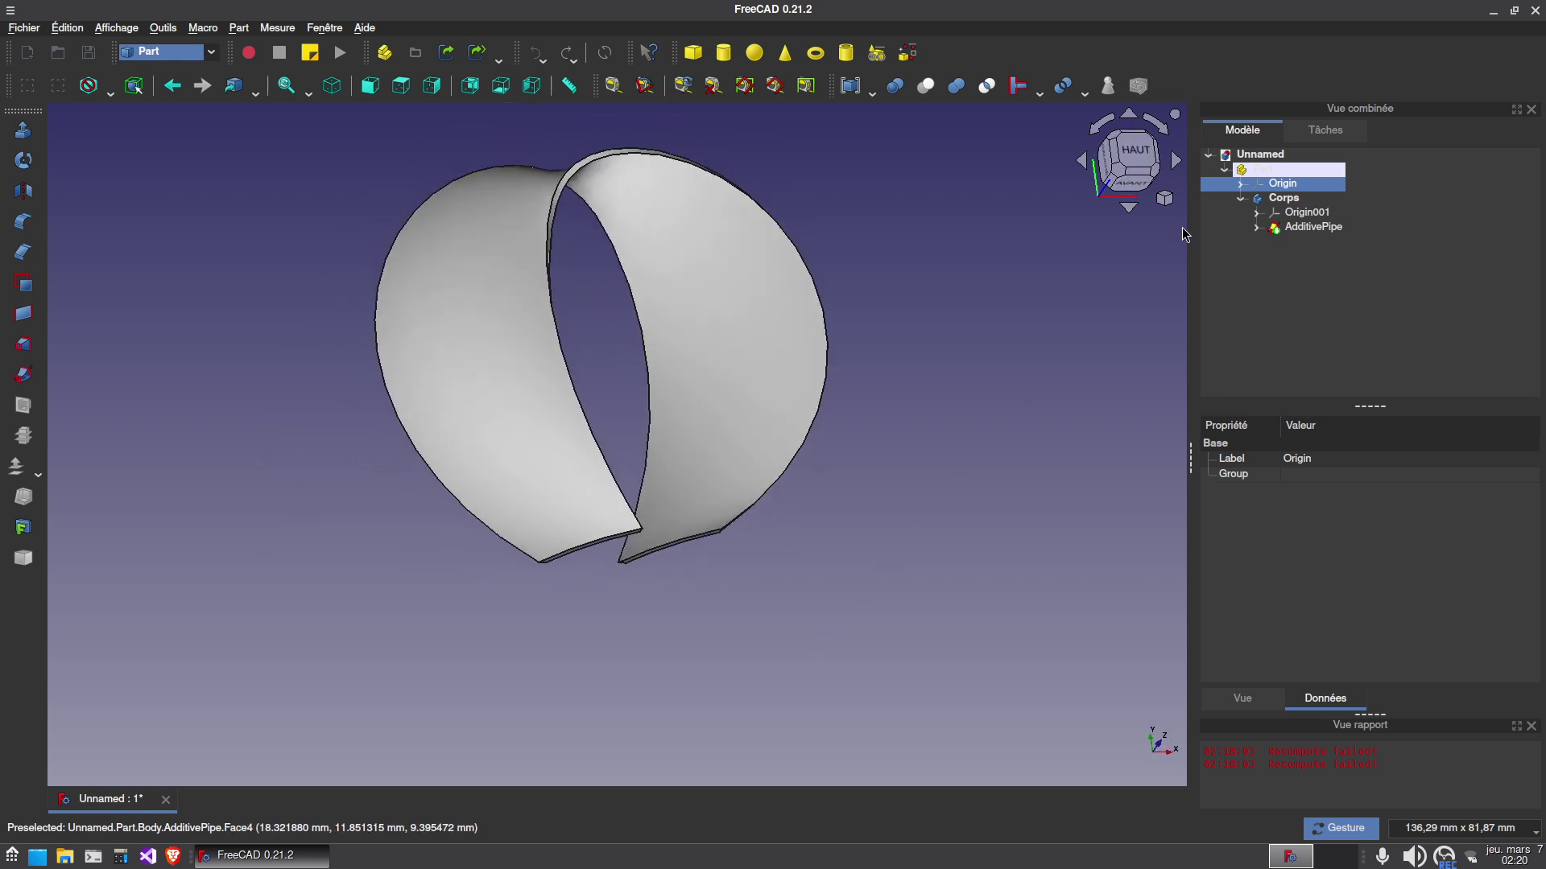
# Switch to the Draft workbench and turn off the grid.
pyautogui.click(212, 53)
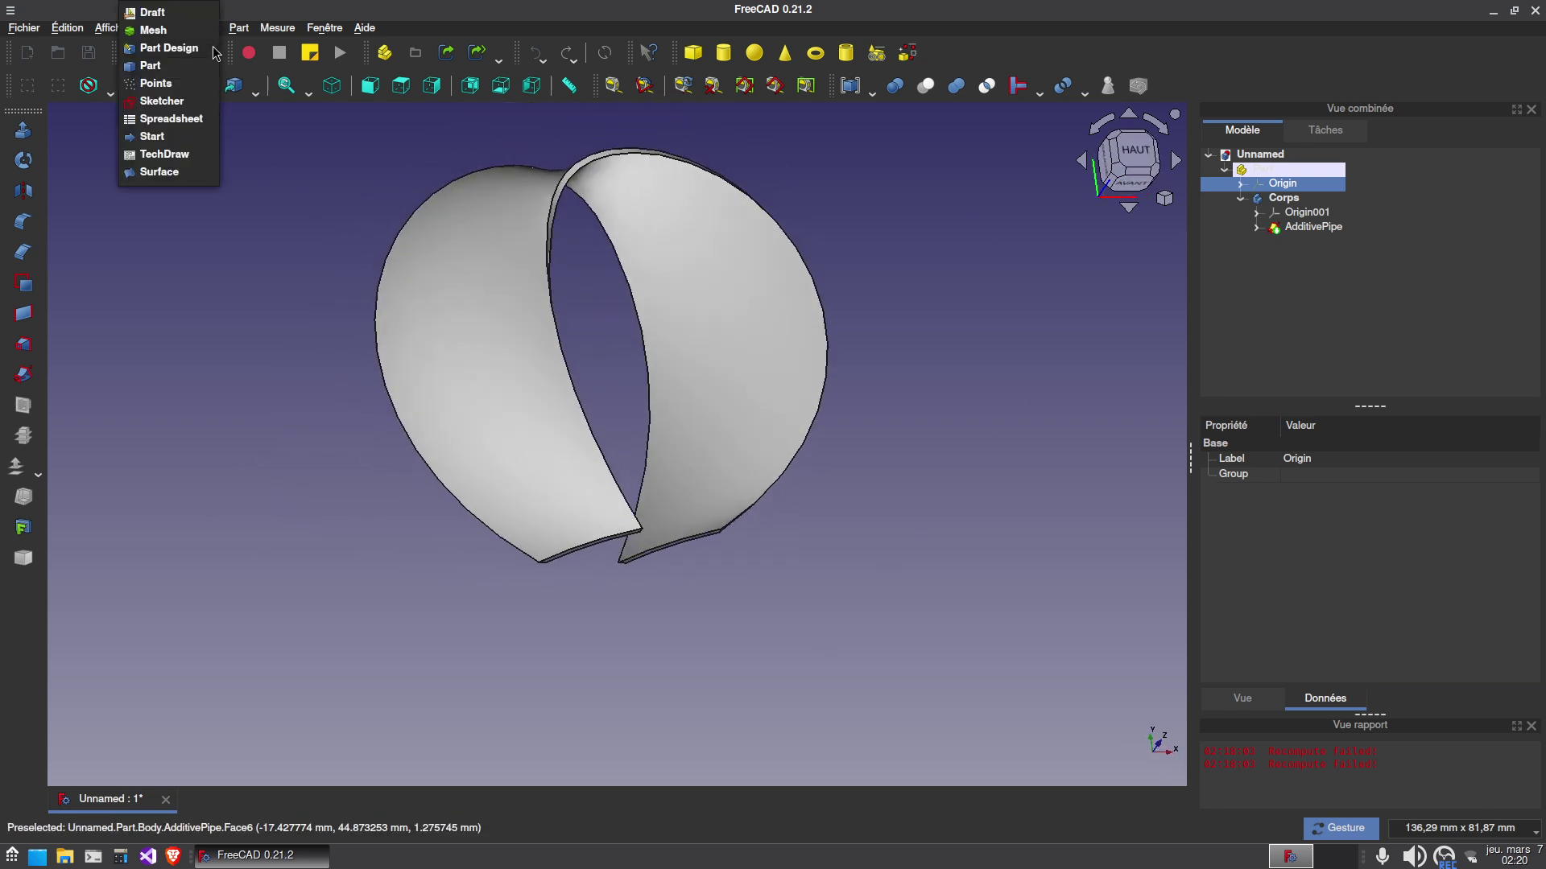
pyautogui.click(151, 14)
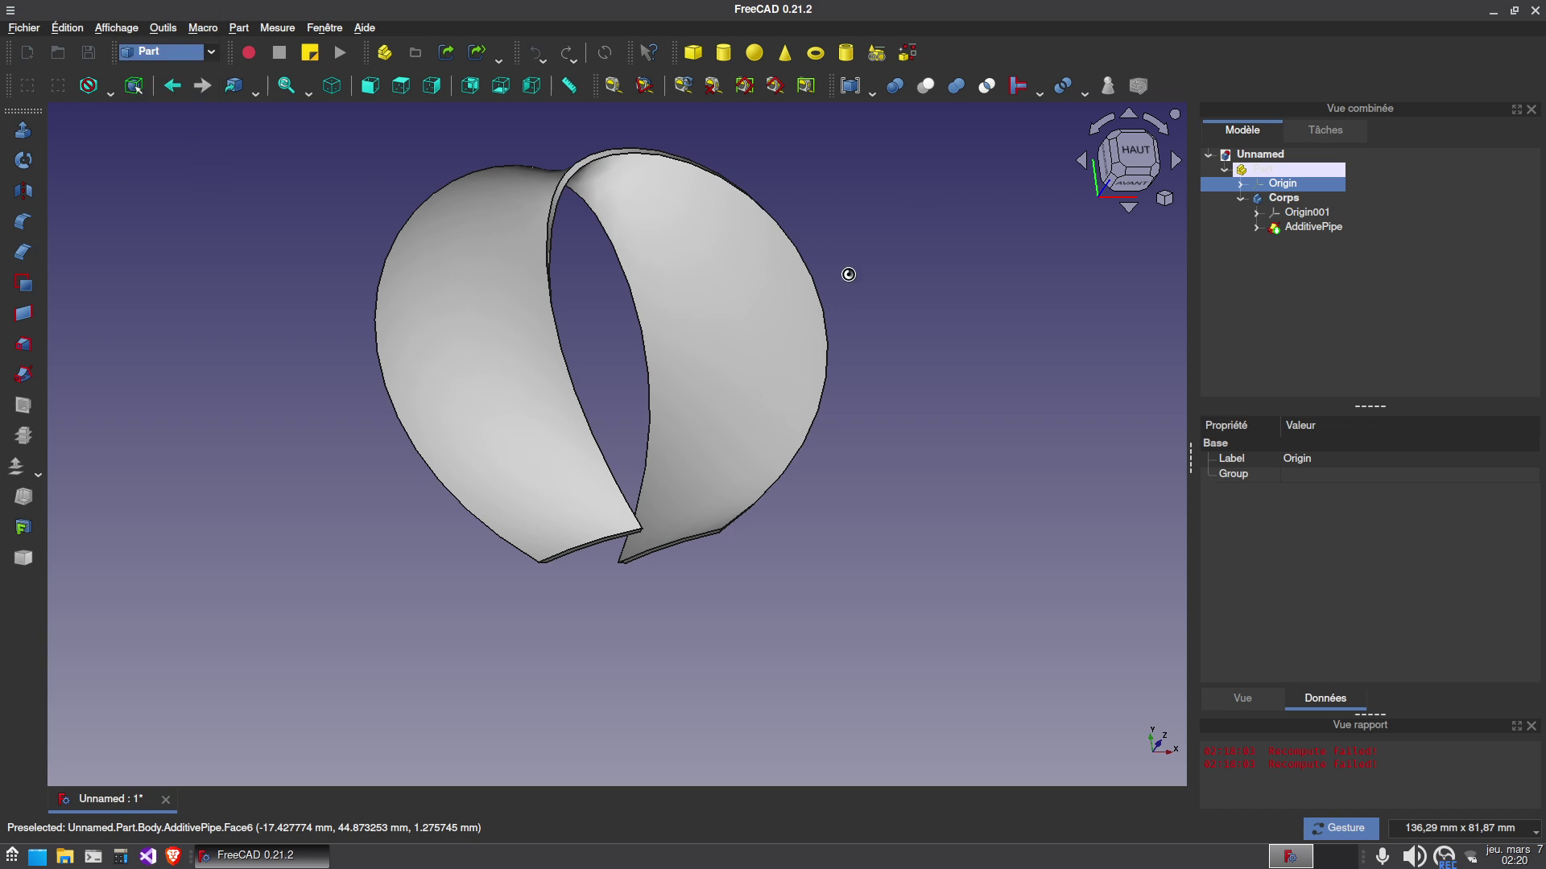
pyautogui.click(1451, 53)
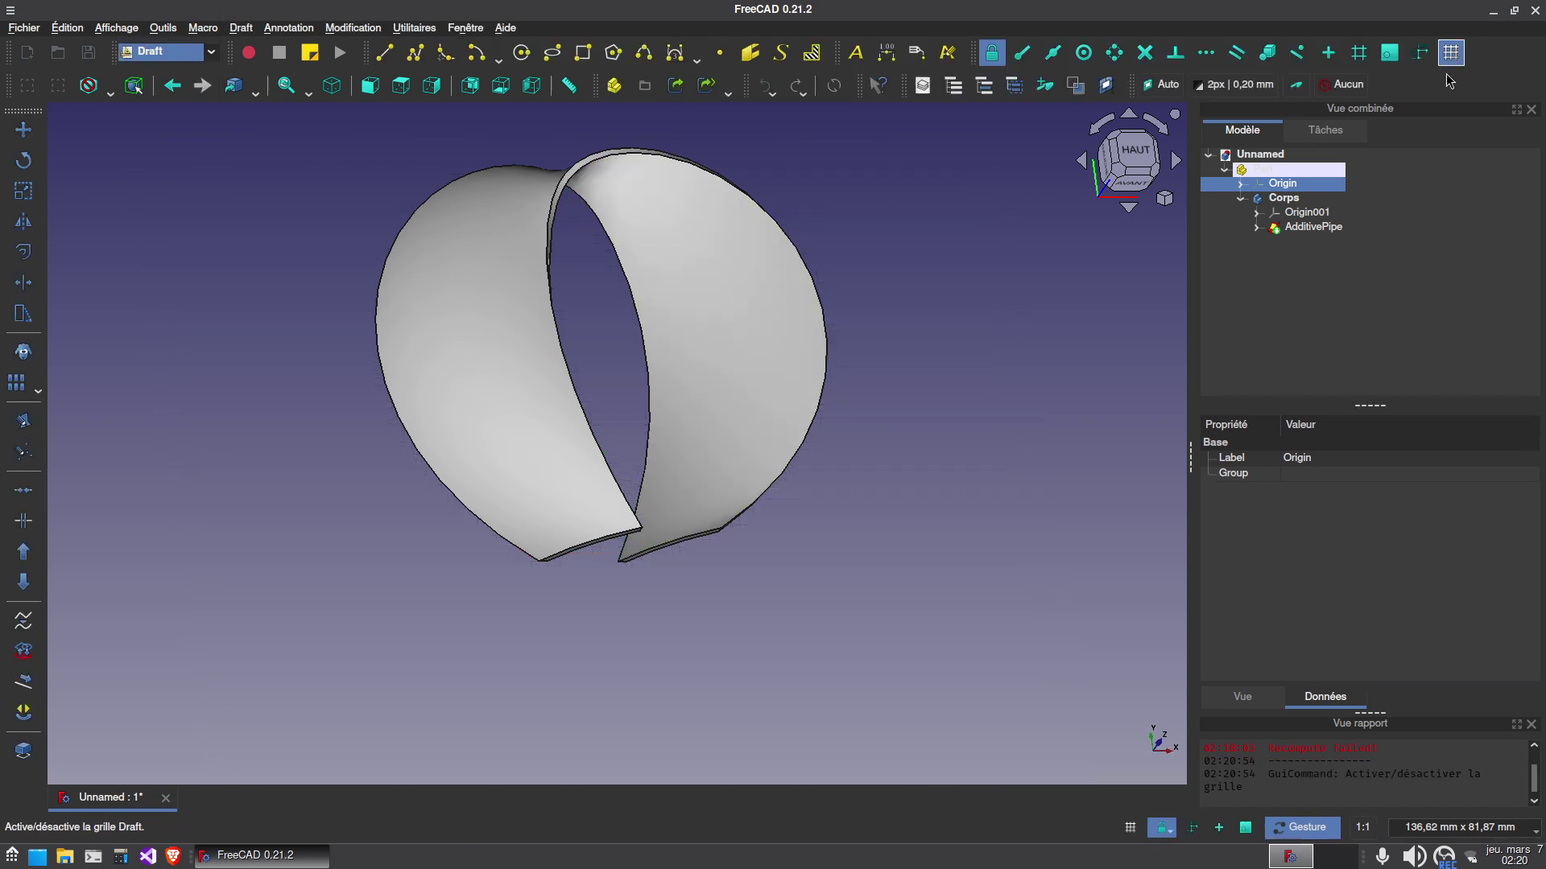
# Create a linked polar array of the Corps body with 2 elements over 360° around the origin point 0, 0, 0.
pyautogui.click(928, 484)
pyautogui.press('2')
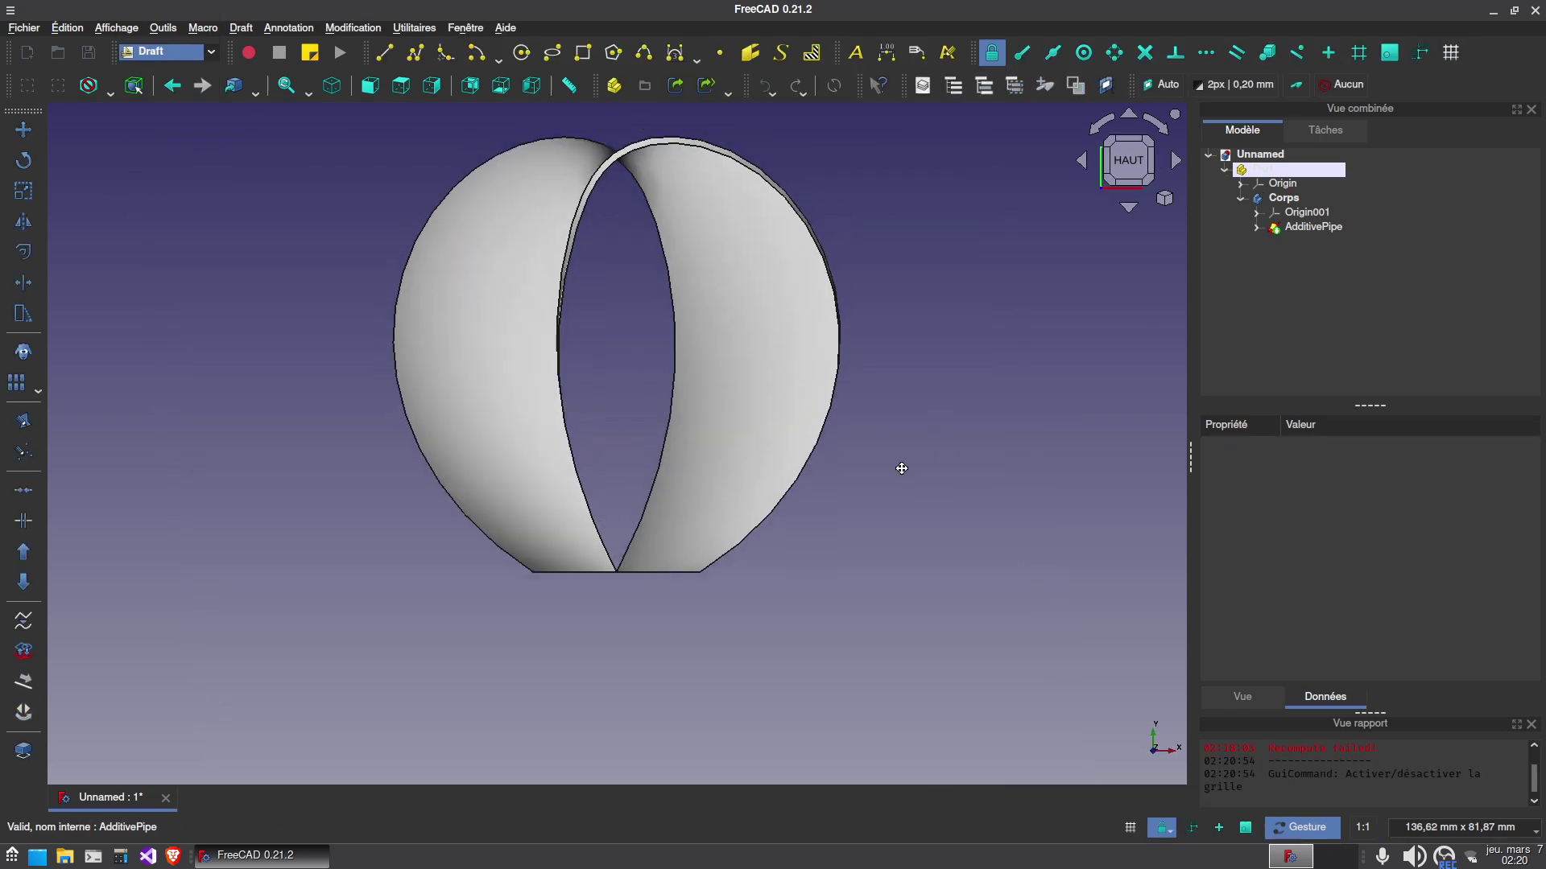
pyautogui.click(1284, 198)
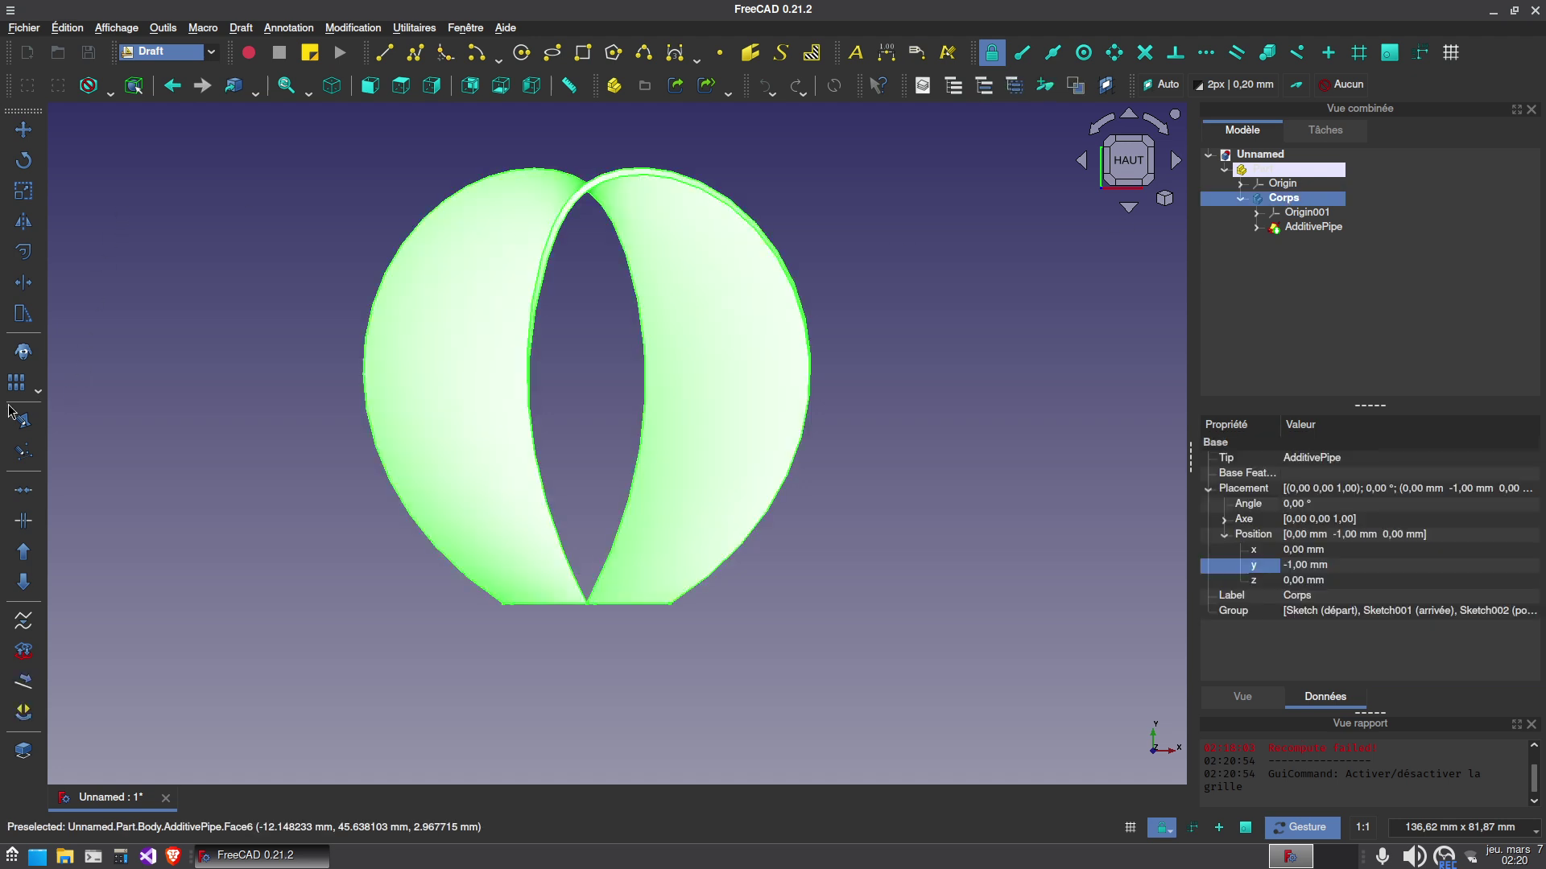
pyautogui.click(37, 392)
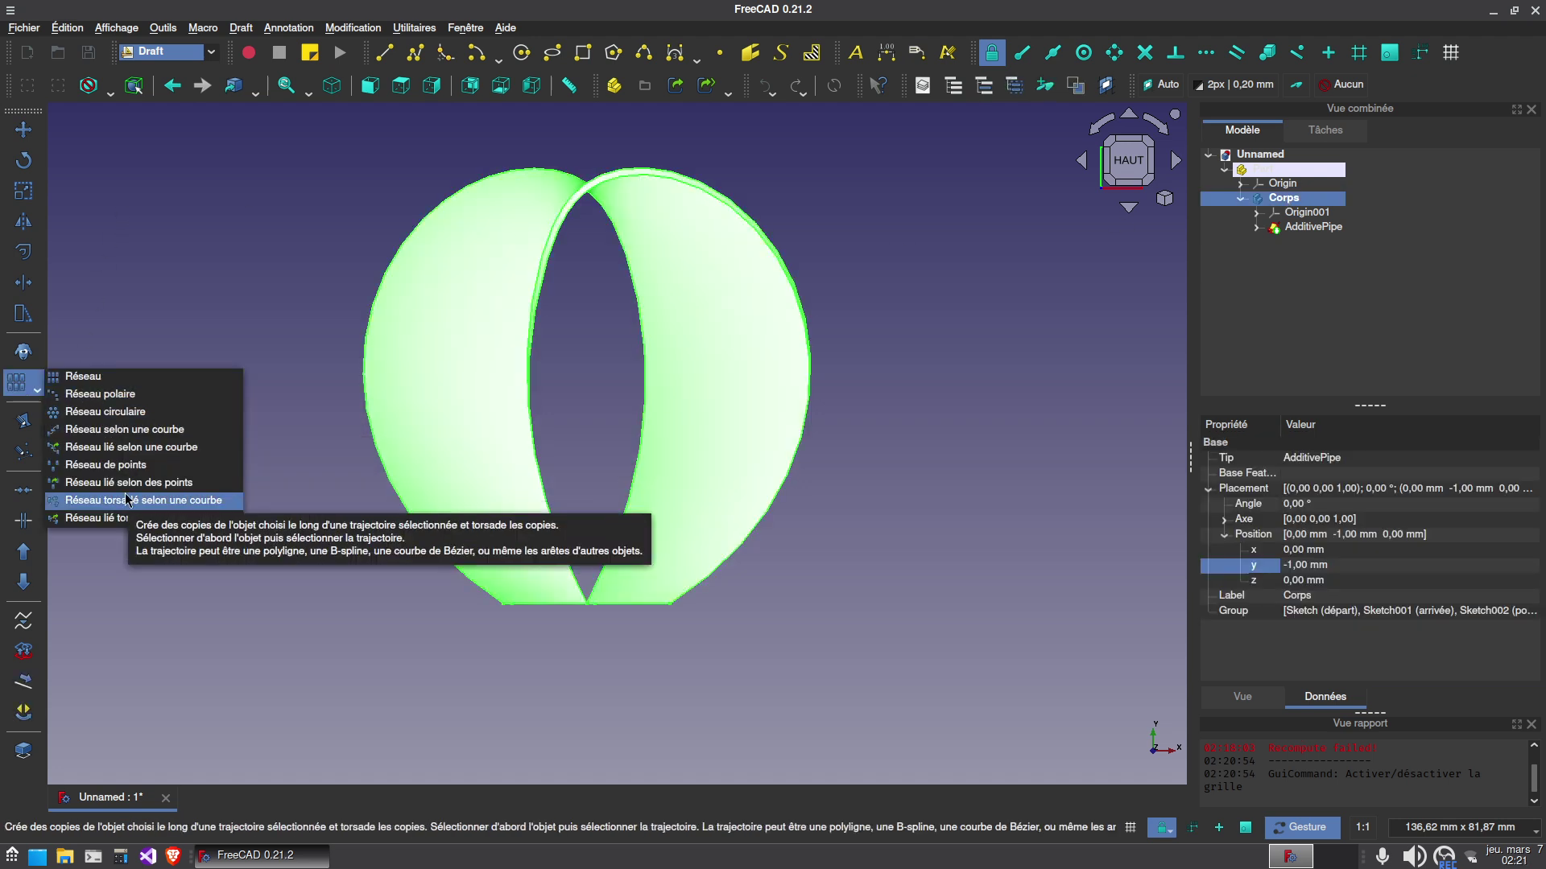
pyautogui.click(128, 399)
pyautogui.click(1392, 416)
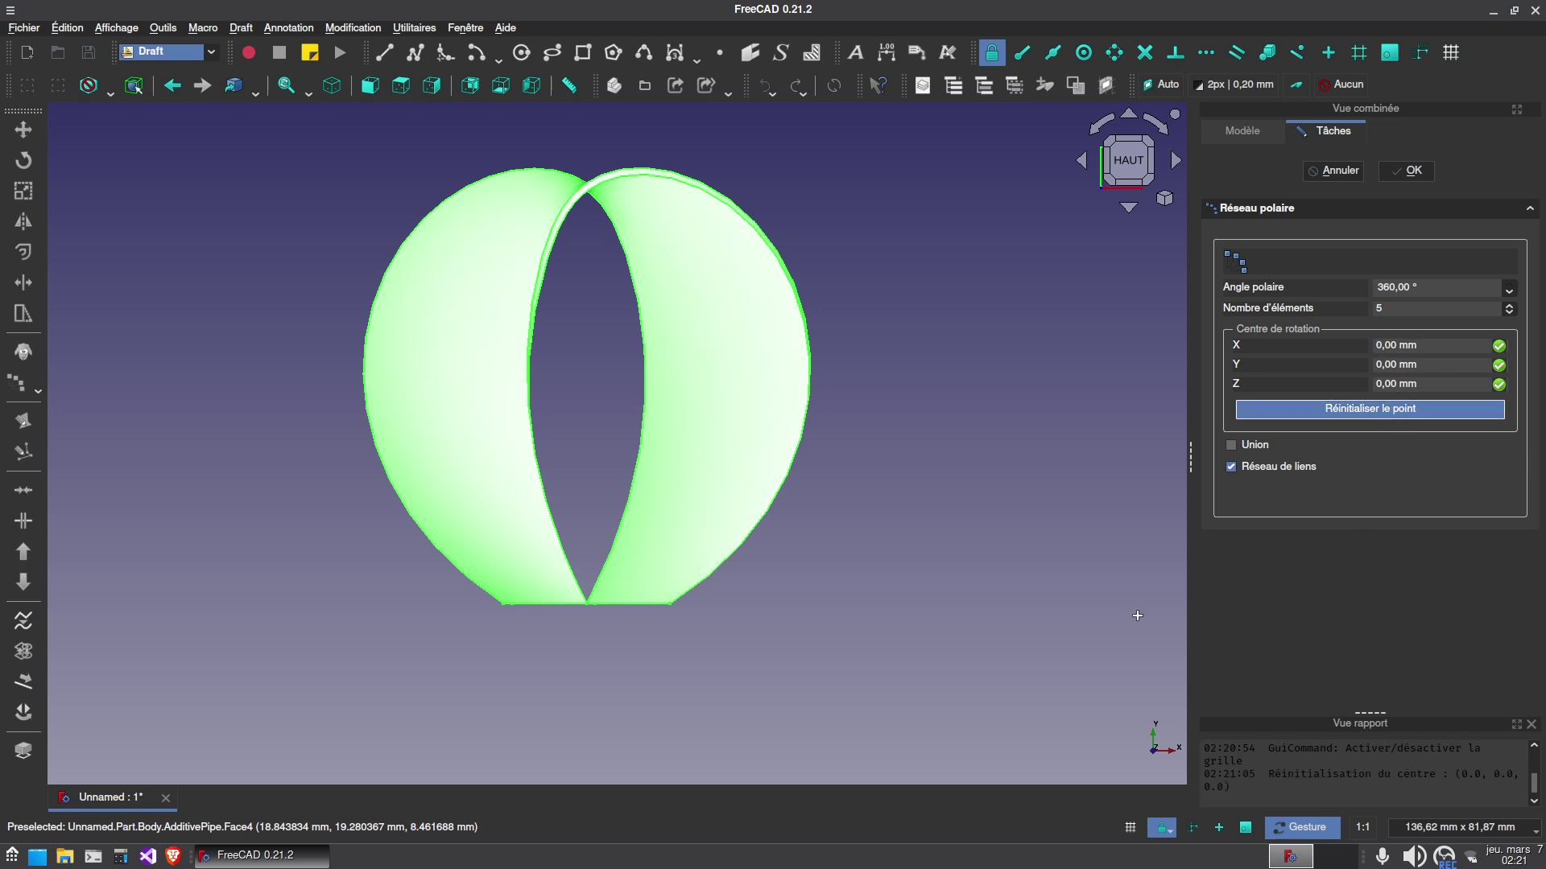
pyautogui.click(1360, 409)
pyautogui.click(1418, 307)
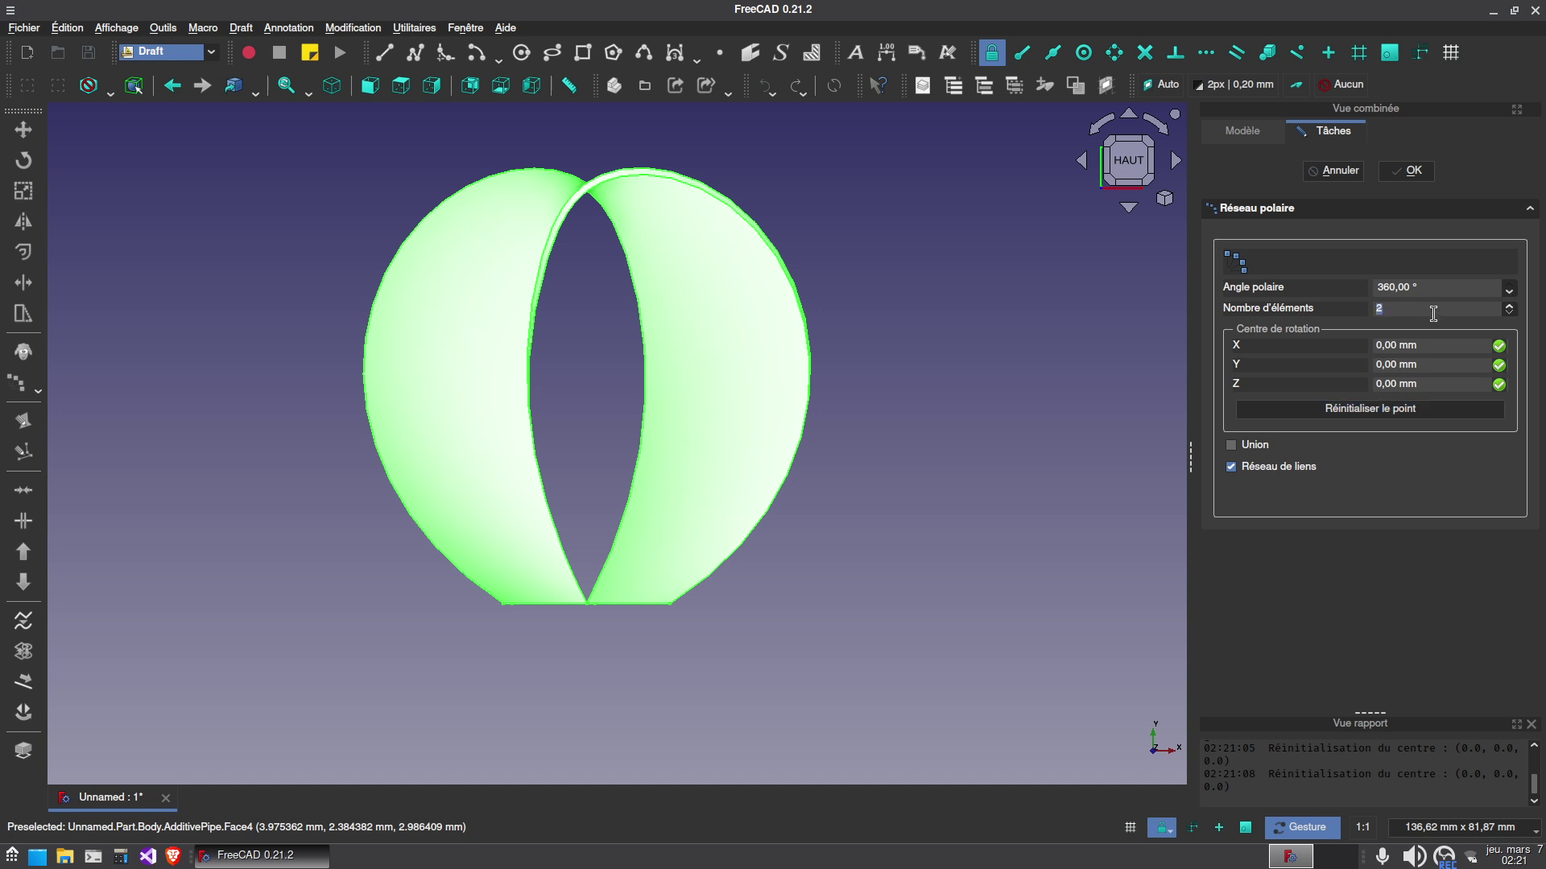
pyautogui.click(1417, 176)
# Clone the two-blade polar array and downgrade the clone into separate solids.
pyautogui.moveTo(891, 611); pyautogui.dragTo(562, 664)
pyautogui.press('2')
pyautogui.moveTo(811, 554); pyautogui.dragTo(774, 370, button='right')
pyautogui.moveTo(552, 580); pyautogui.dragTo(1046, 338)
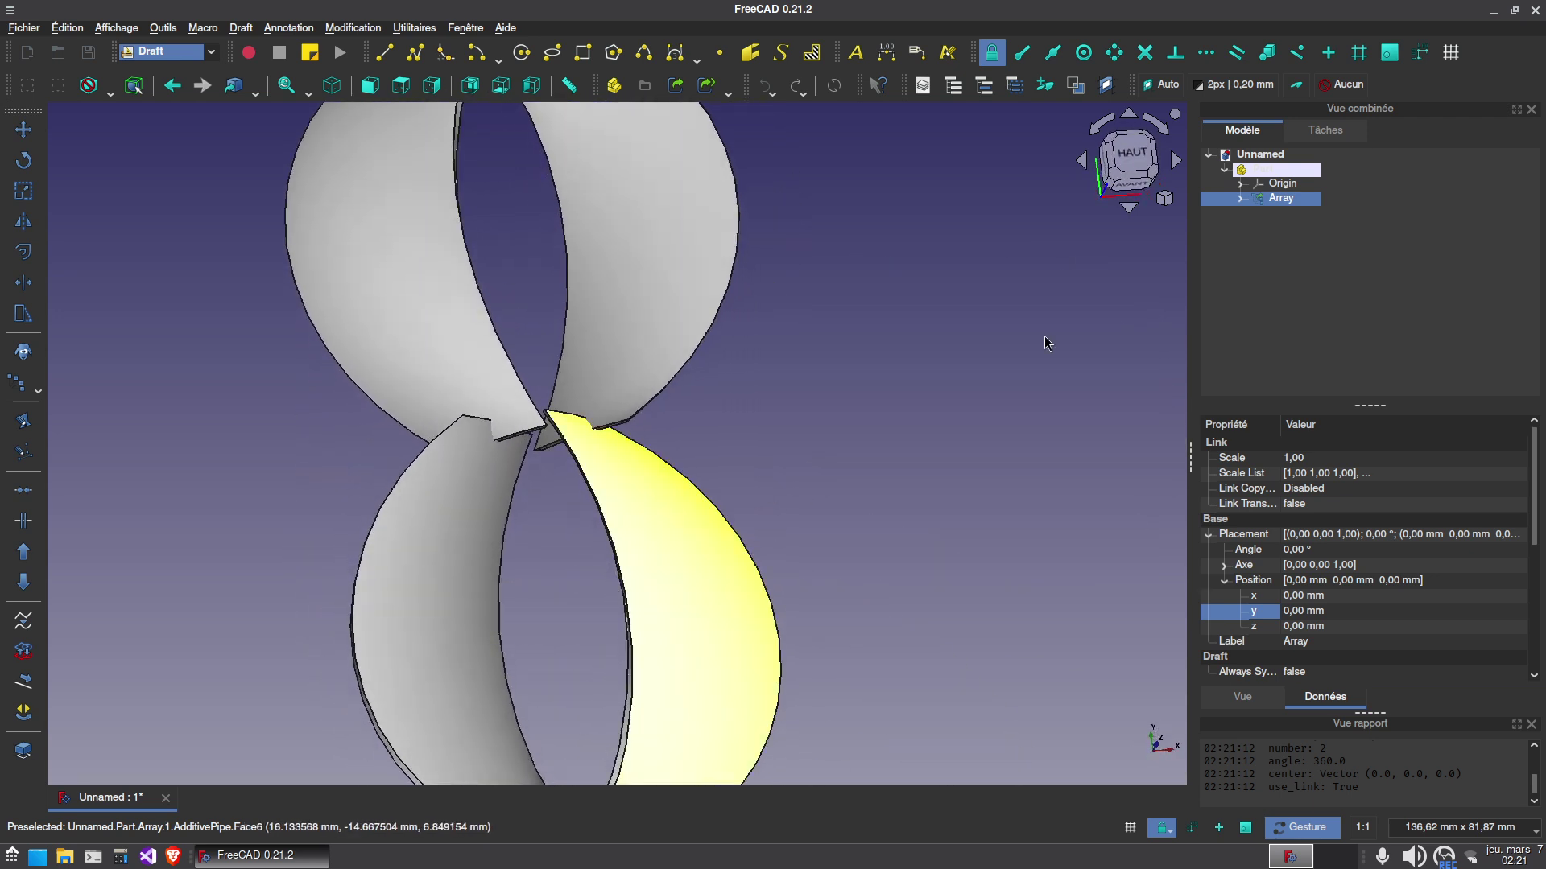
pyautogui.click(23, 352)
pyautogui.click(1280, 199)
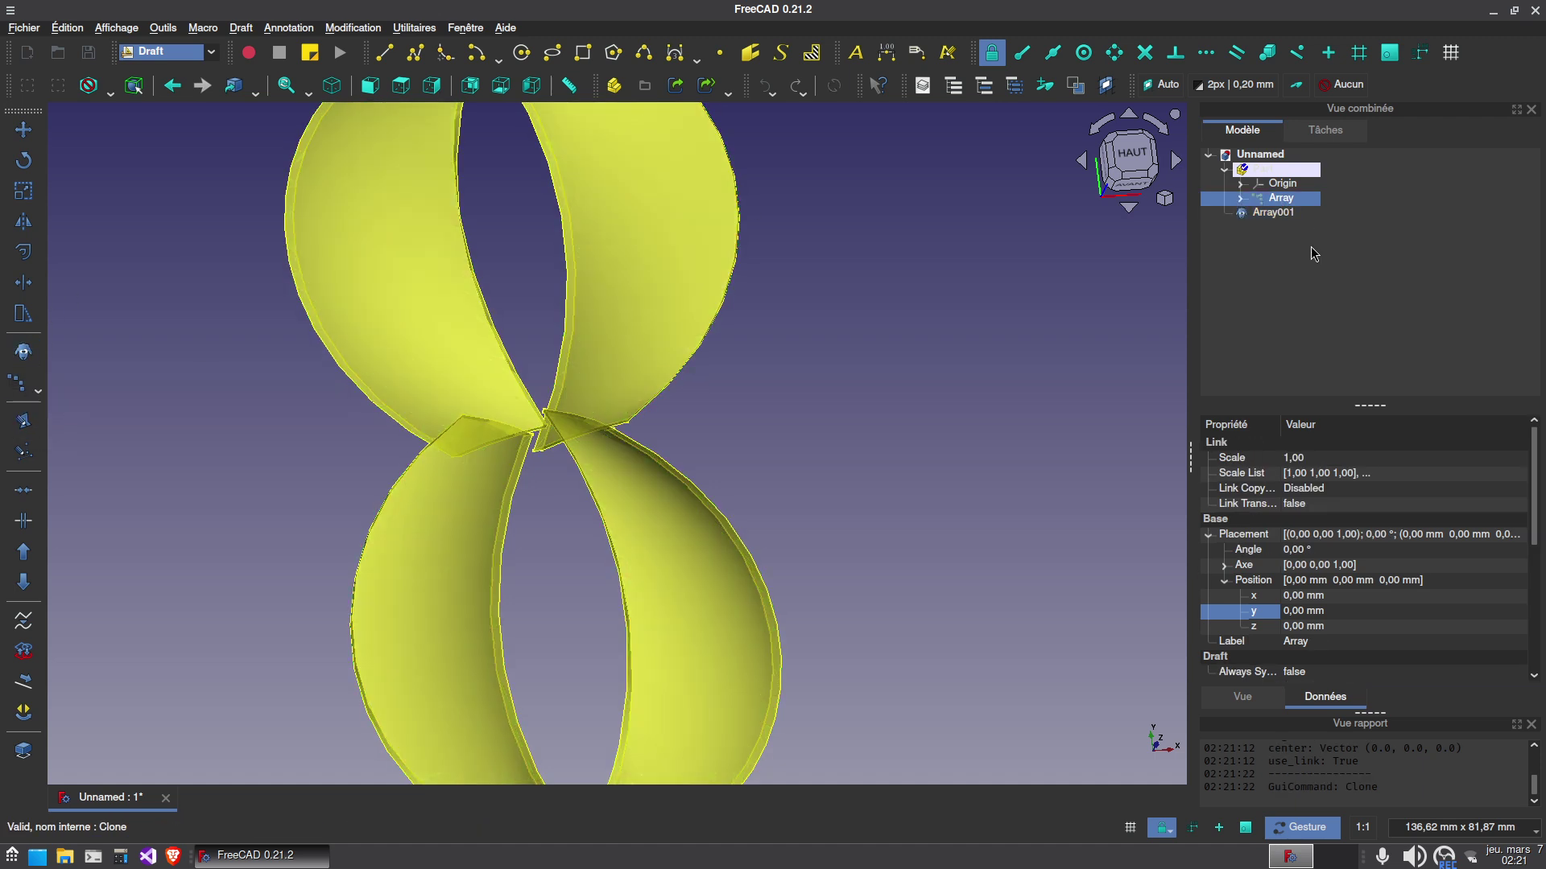
pyautogui.click(1287, 214)
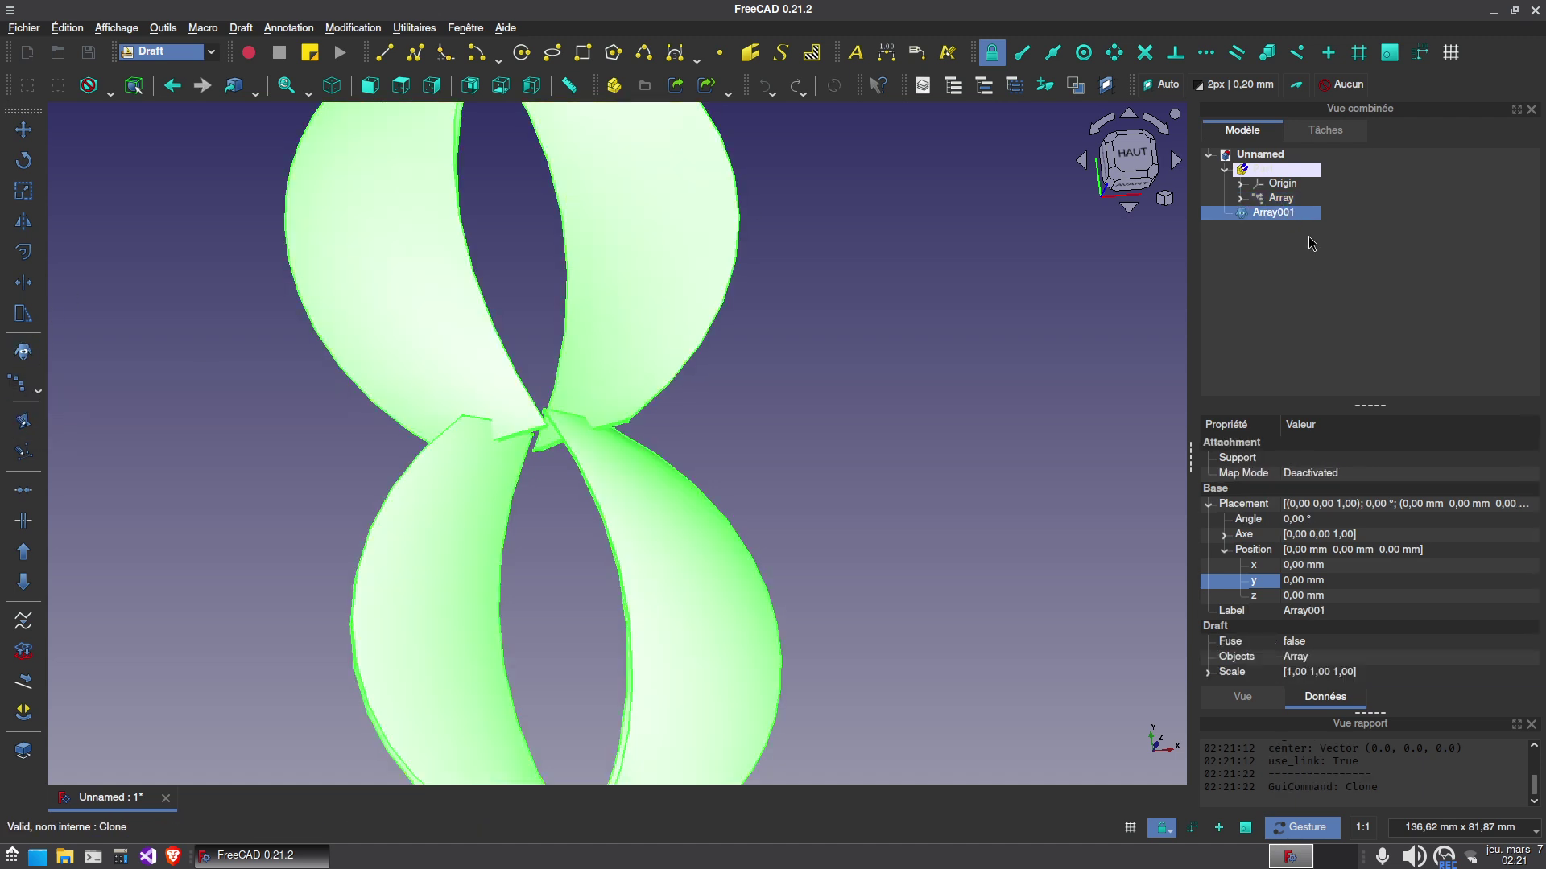
pyautogui.click(21, 590)
# Switch to the Part workbench and fuse the two blade solids into one object.
pyautogui.click(206, 53)
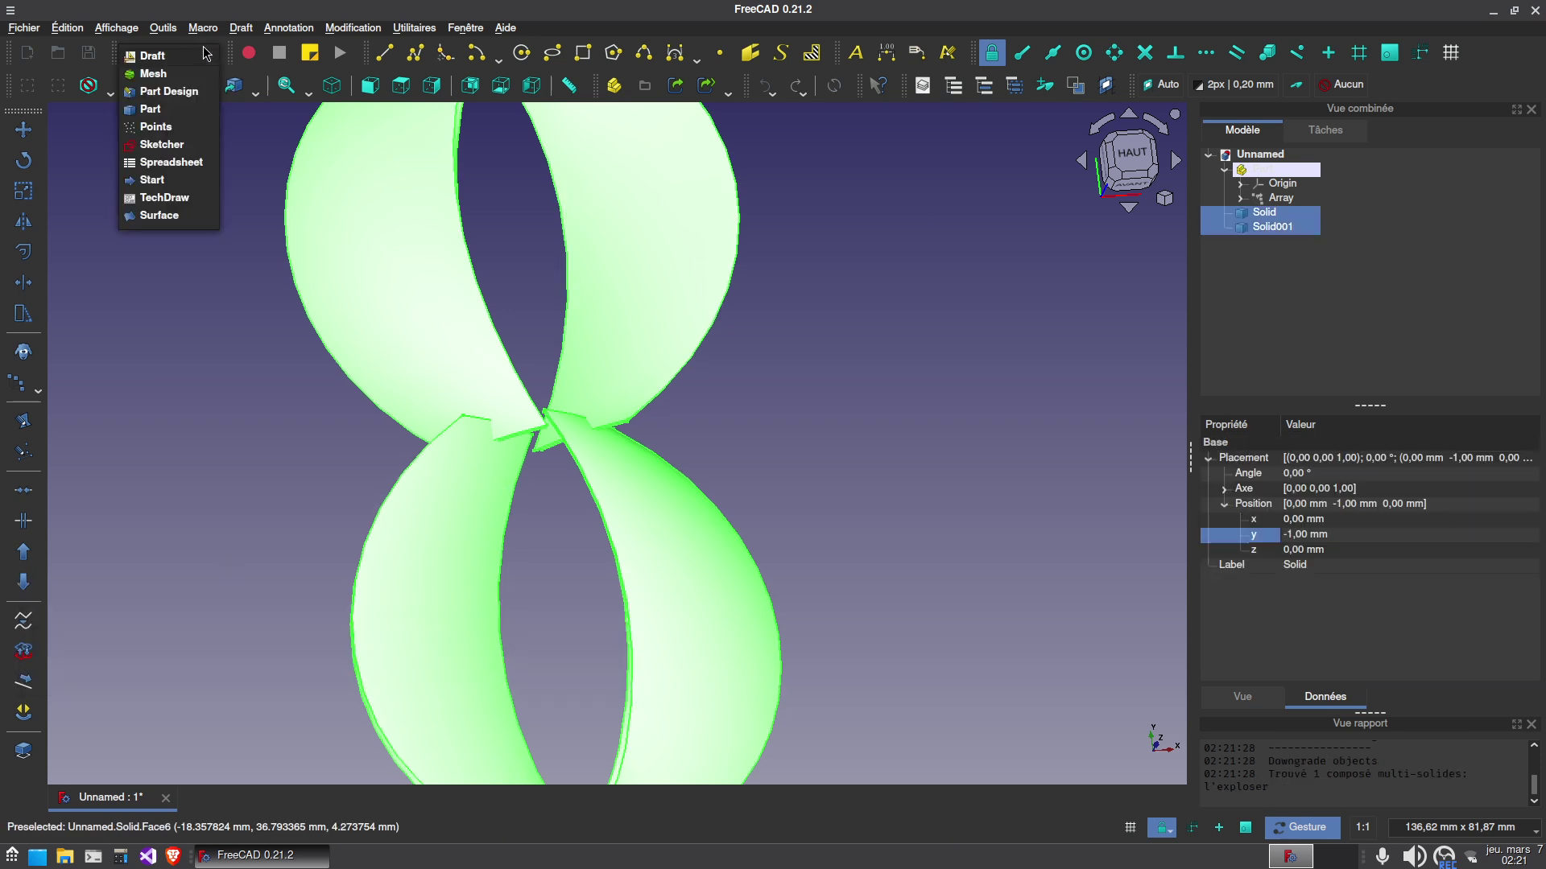
pyautogui.click(180, 109)
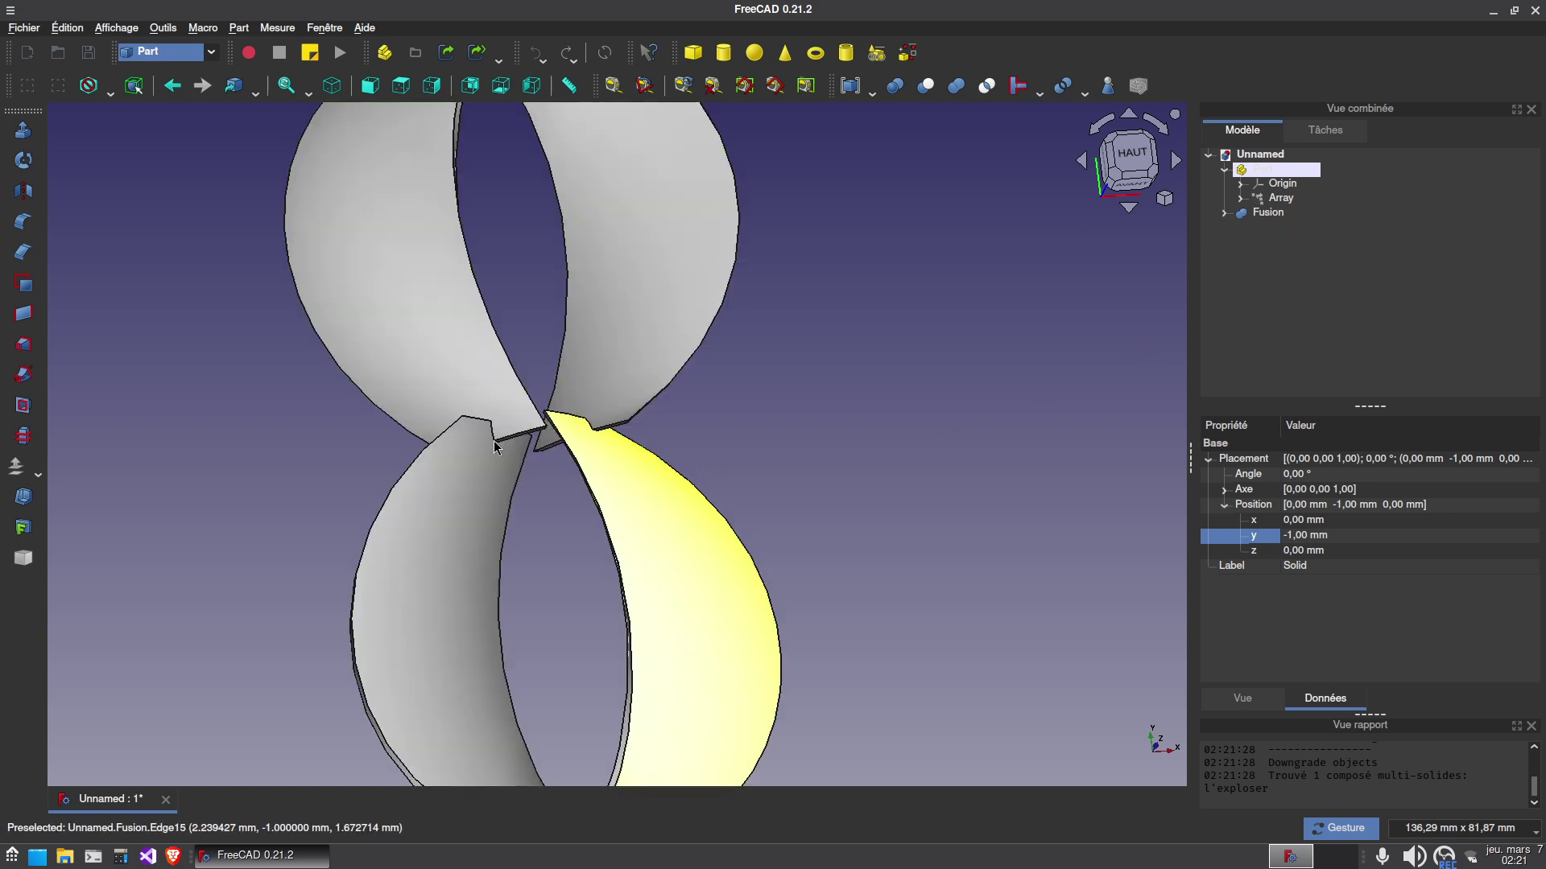
# Check the geometry of the fused blades with the default verification settings and close the results.
pyautogui.moveTo(652, 413); pyautogui.dragTo(644, 556)
pyautogui.click(1268, 213)
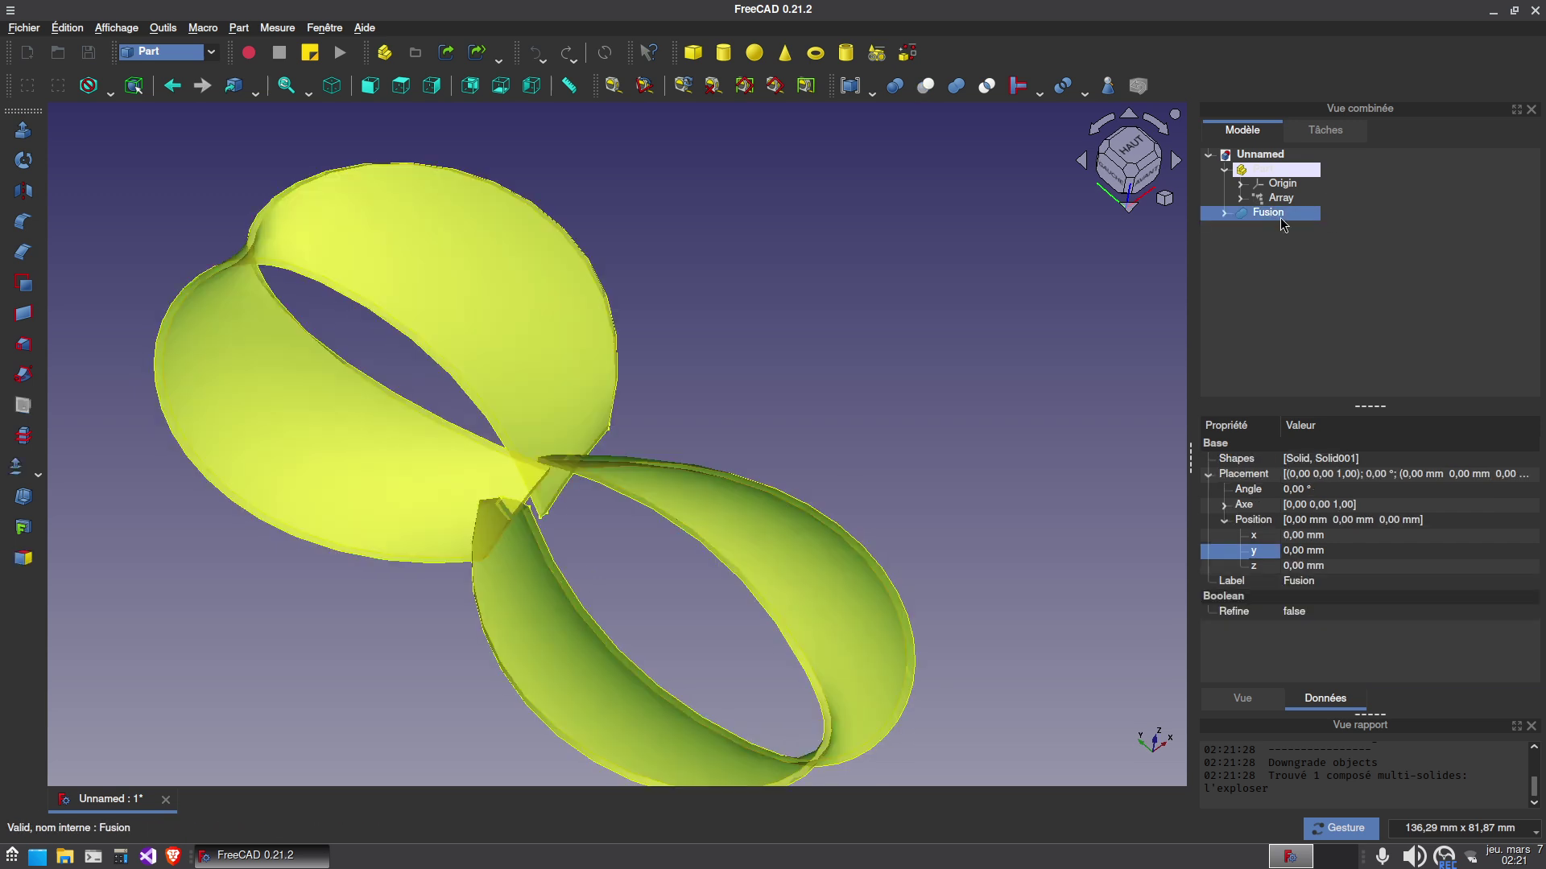
pyautogui.click(238, 28)
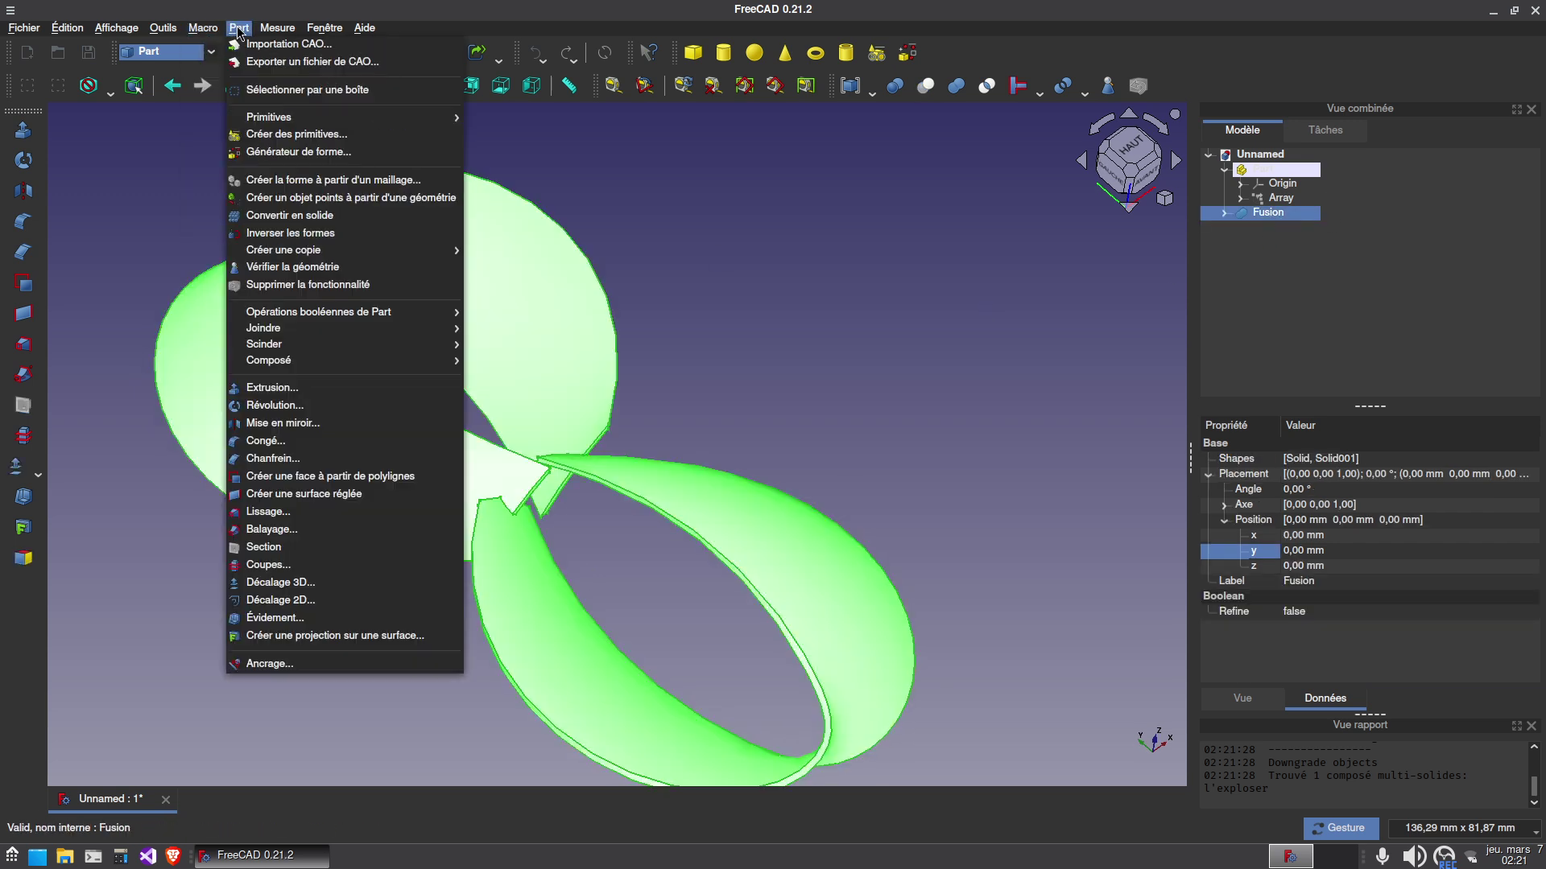
pyautogui.click(277, 272)
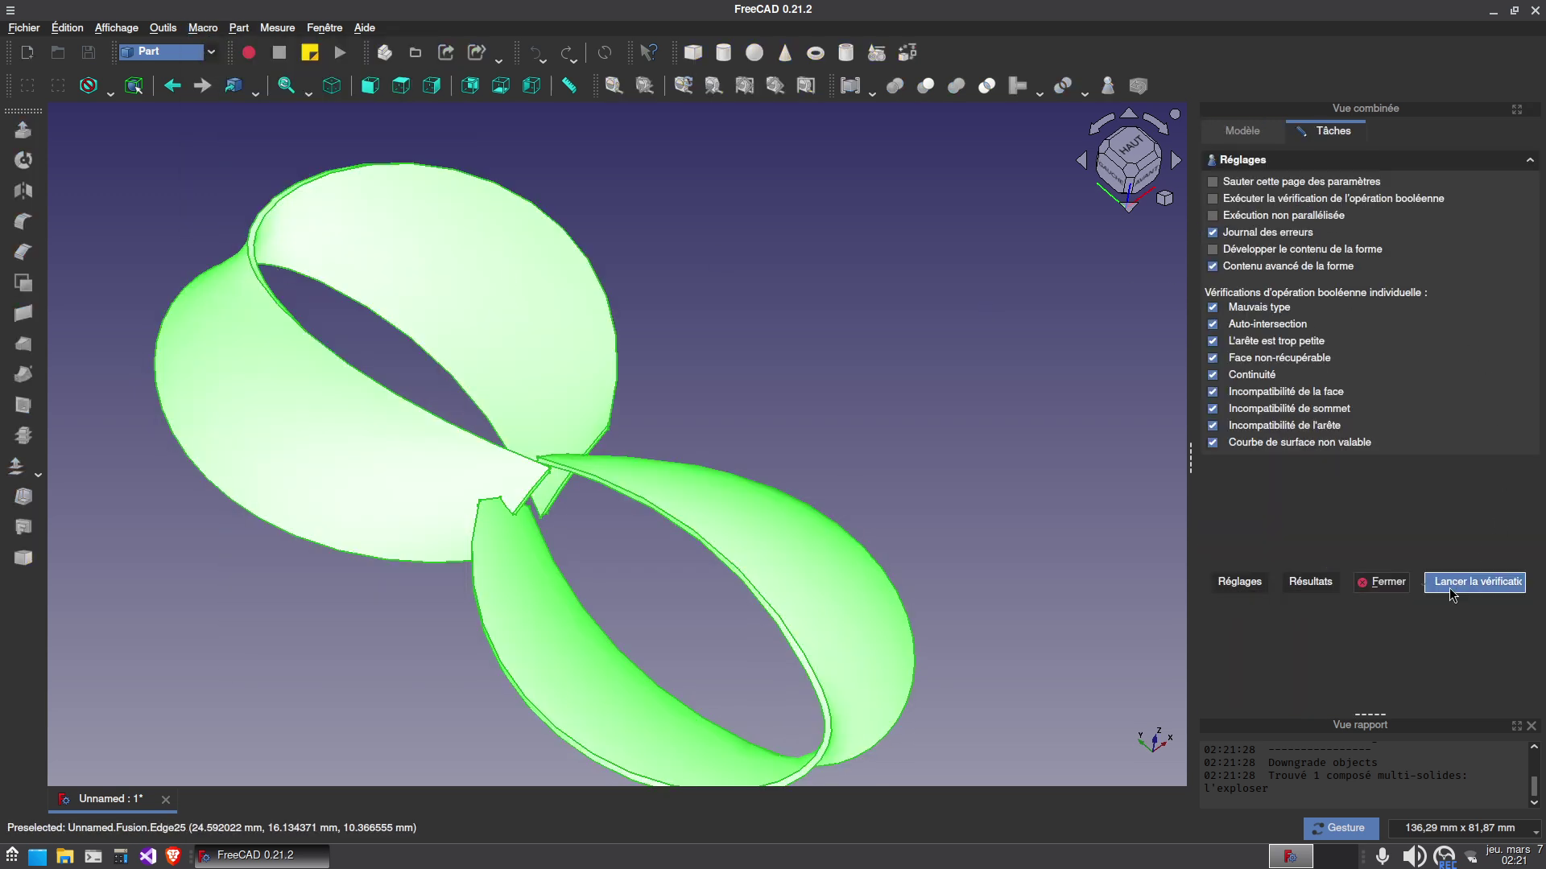
pyautogui.click(1449, 588)
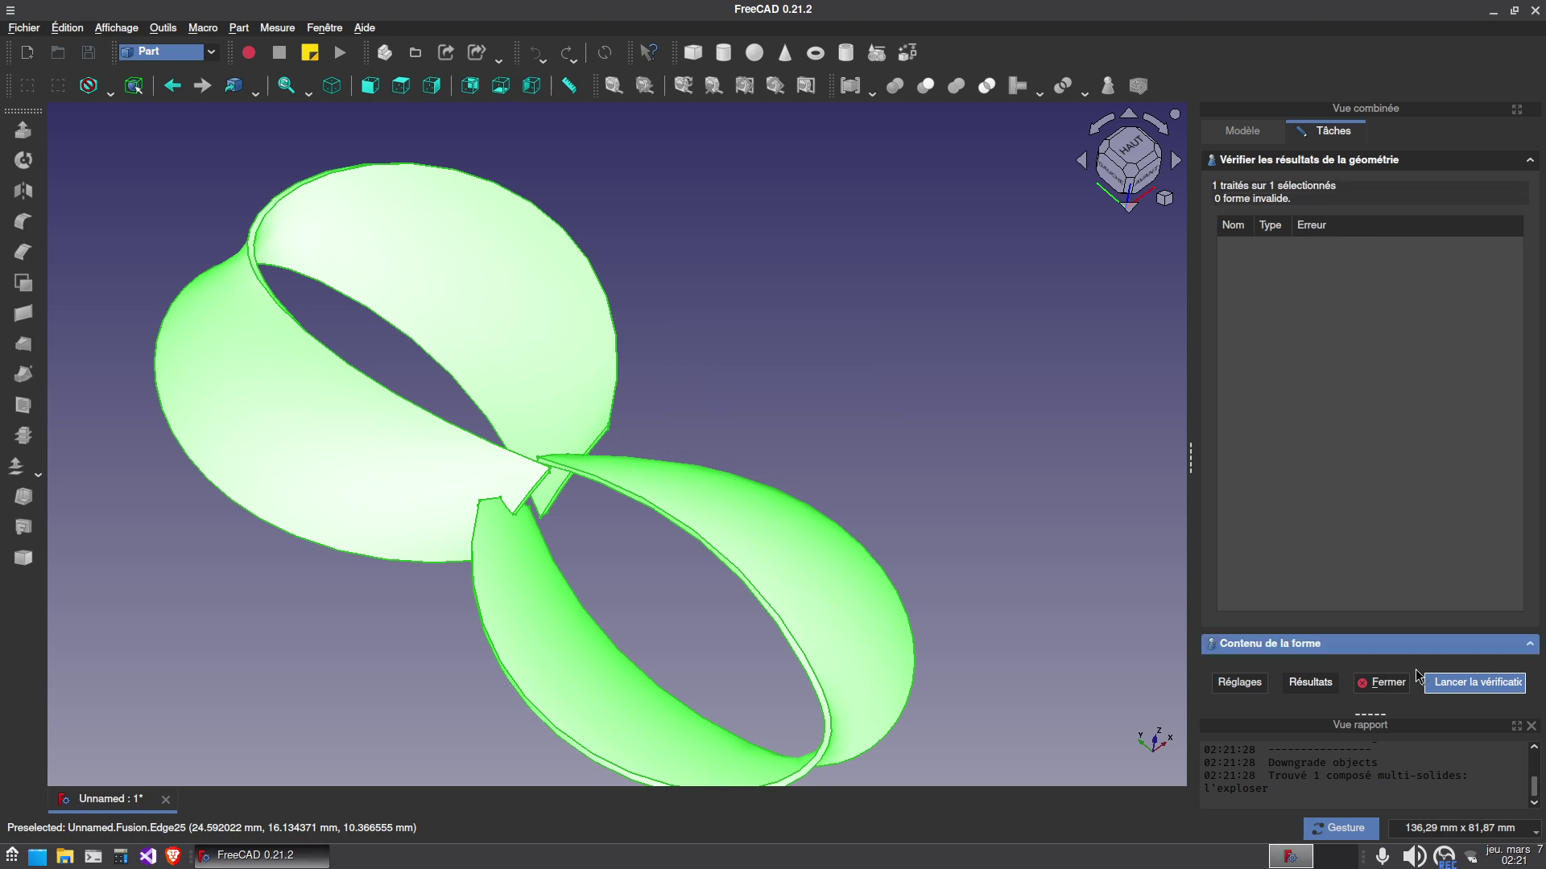
pyautogui.click(1391, 683)
# Move the Fusion into the part container and create a Part Design body that uses it as base feature.
pyautogui.moveTo(760, 322); pyautogui.dragTo(739, 422)
pyautogui.moveTo(1268, 213); pyautogui.dragTo(1281, 173)
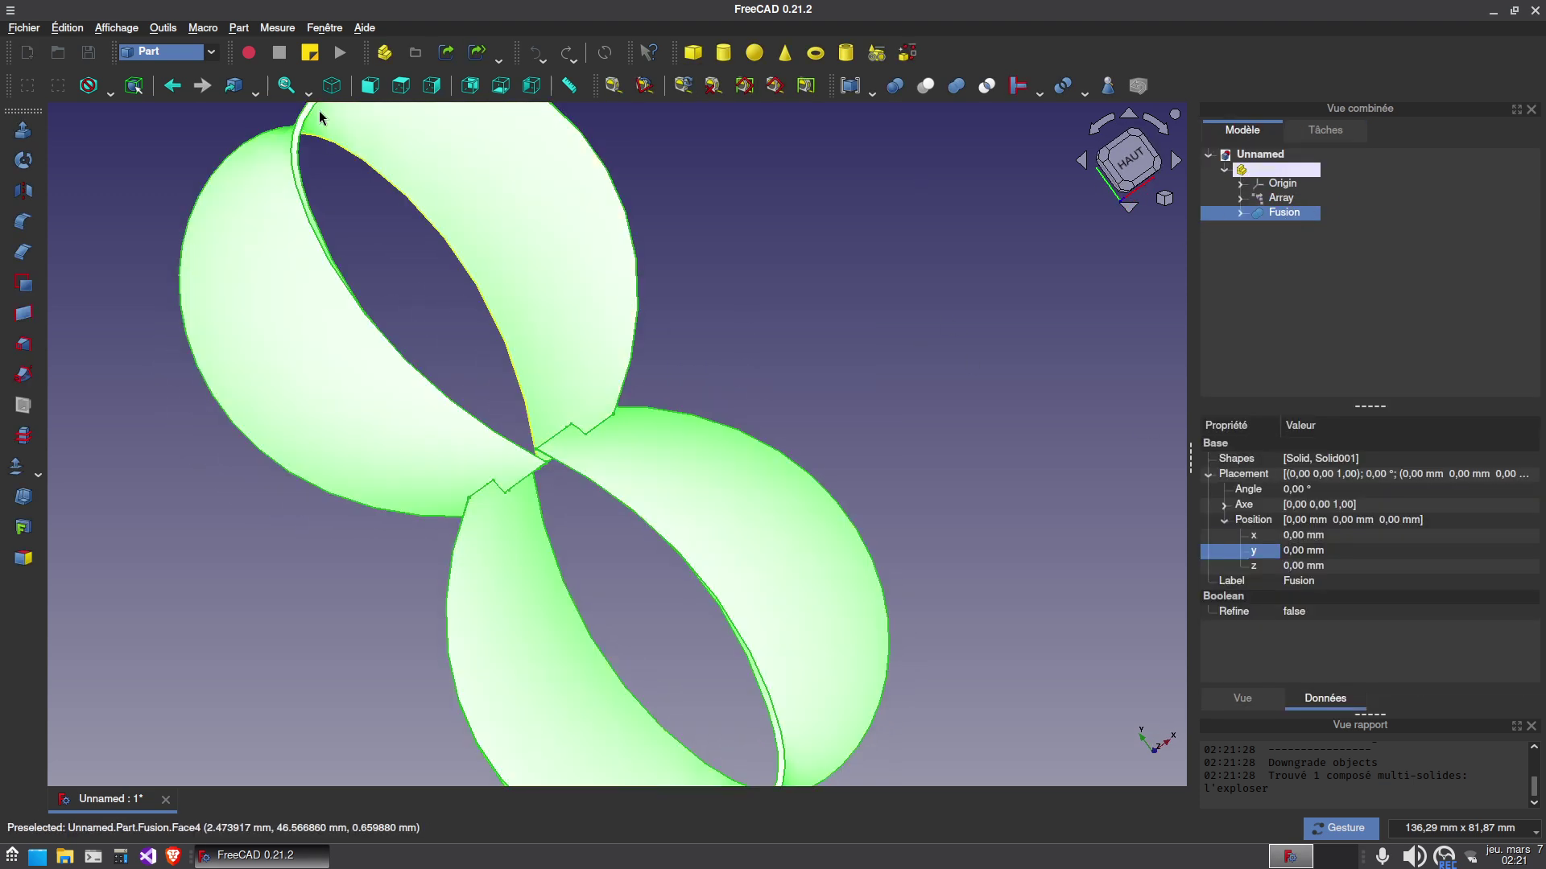
pyautogui.click(203, 53)
pyautogui.click(169, 49)
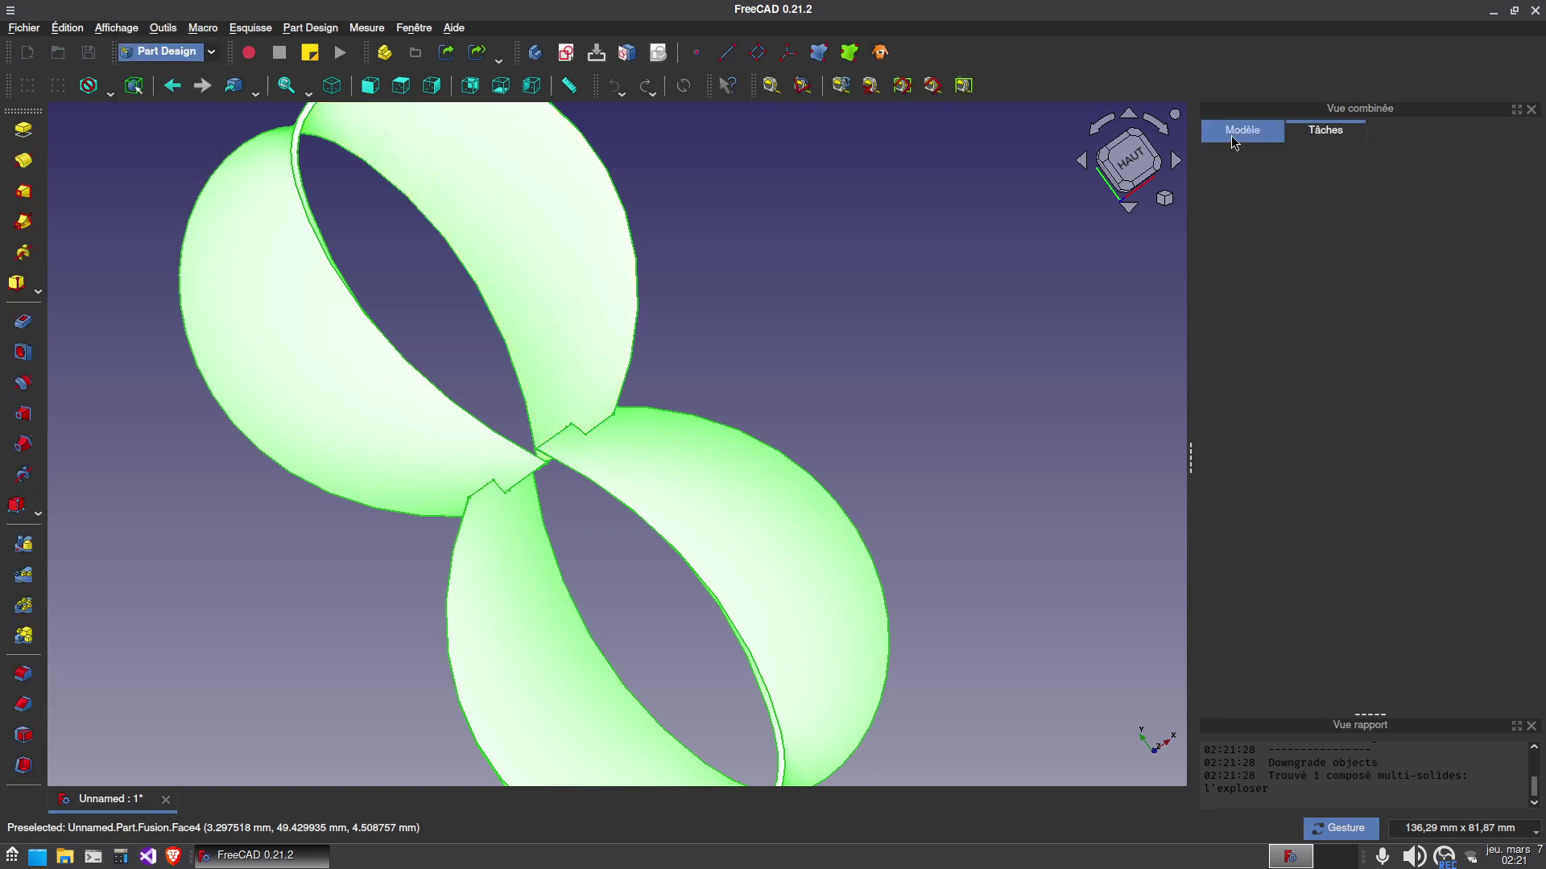
pyautogui.click(1302, 244)
pyautogui.click(1294, 218)
pyautogui.click(535, 53)
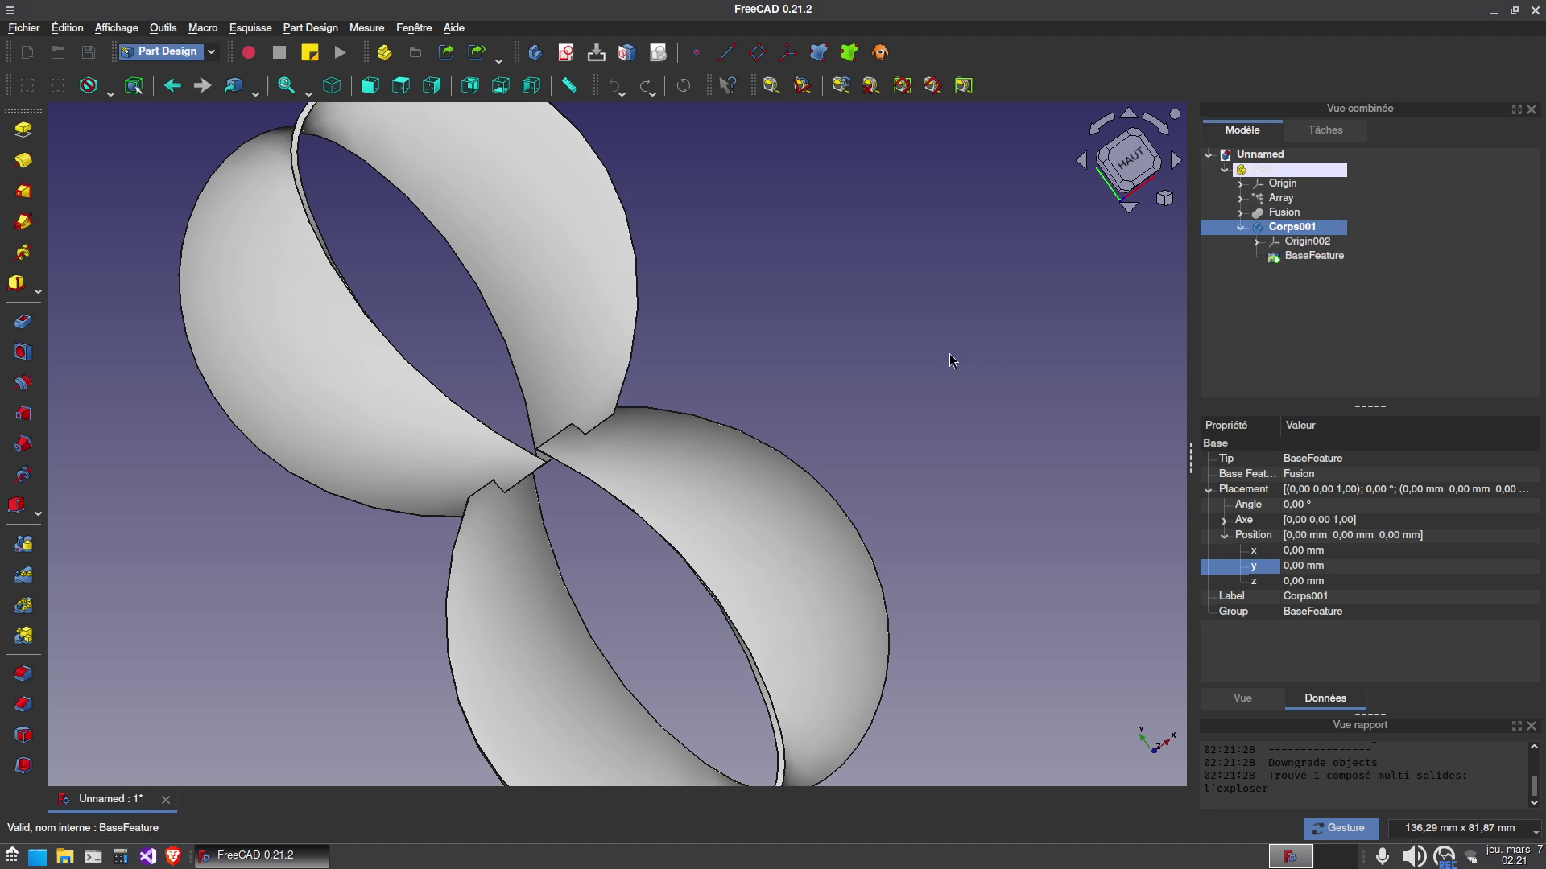
# Sketch a circle centred on the origin of the new body's XY plane and set its diameter to 20 mm.
pyautogui.click(566, 52)
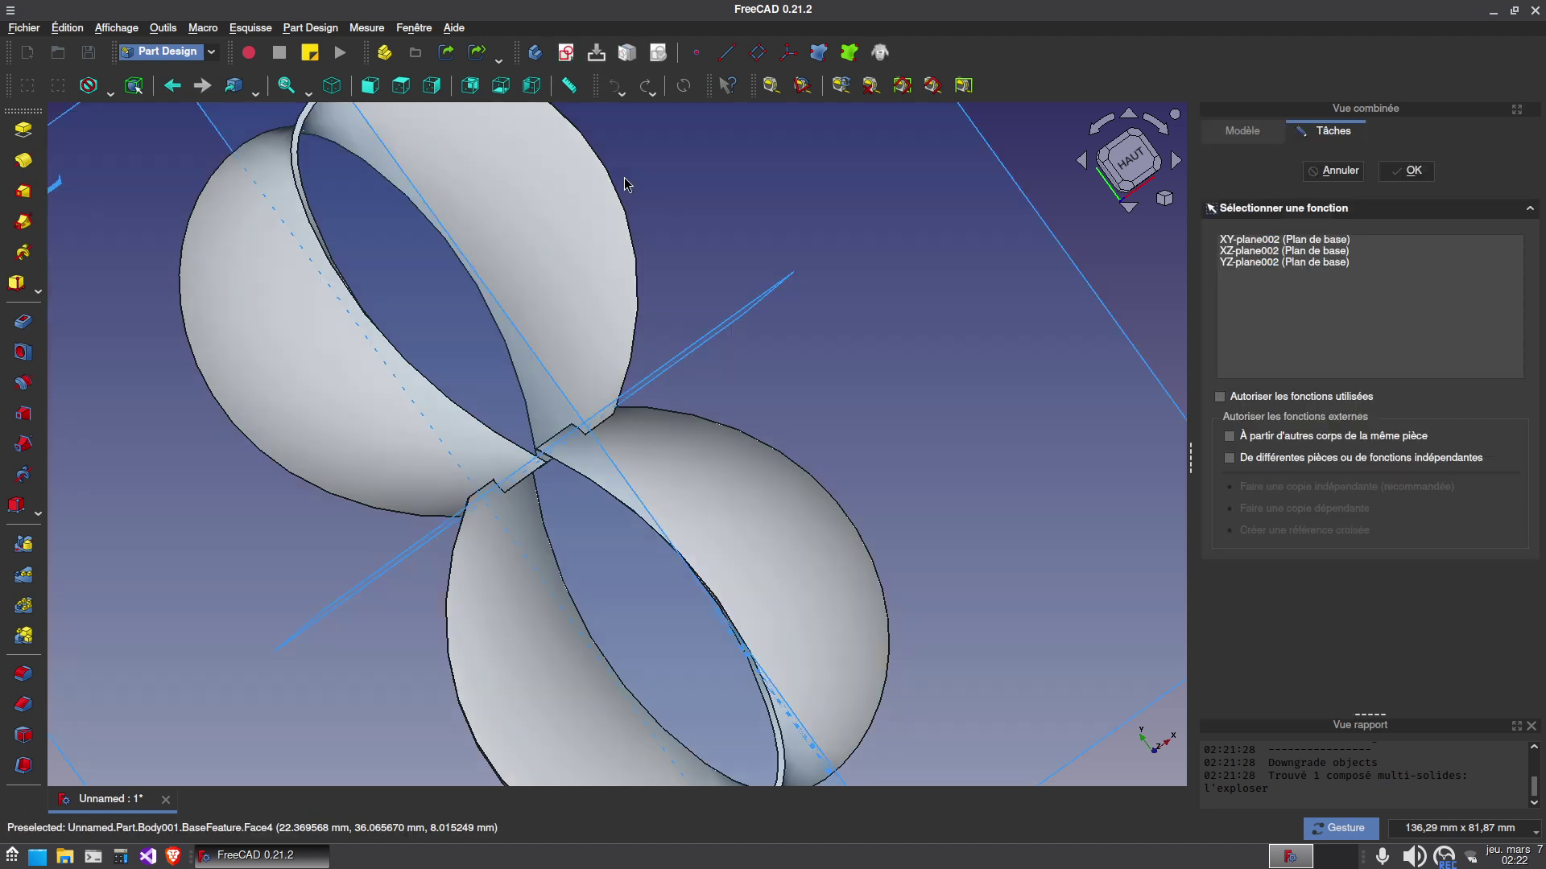
pyautogui.click(1244, 240)
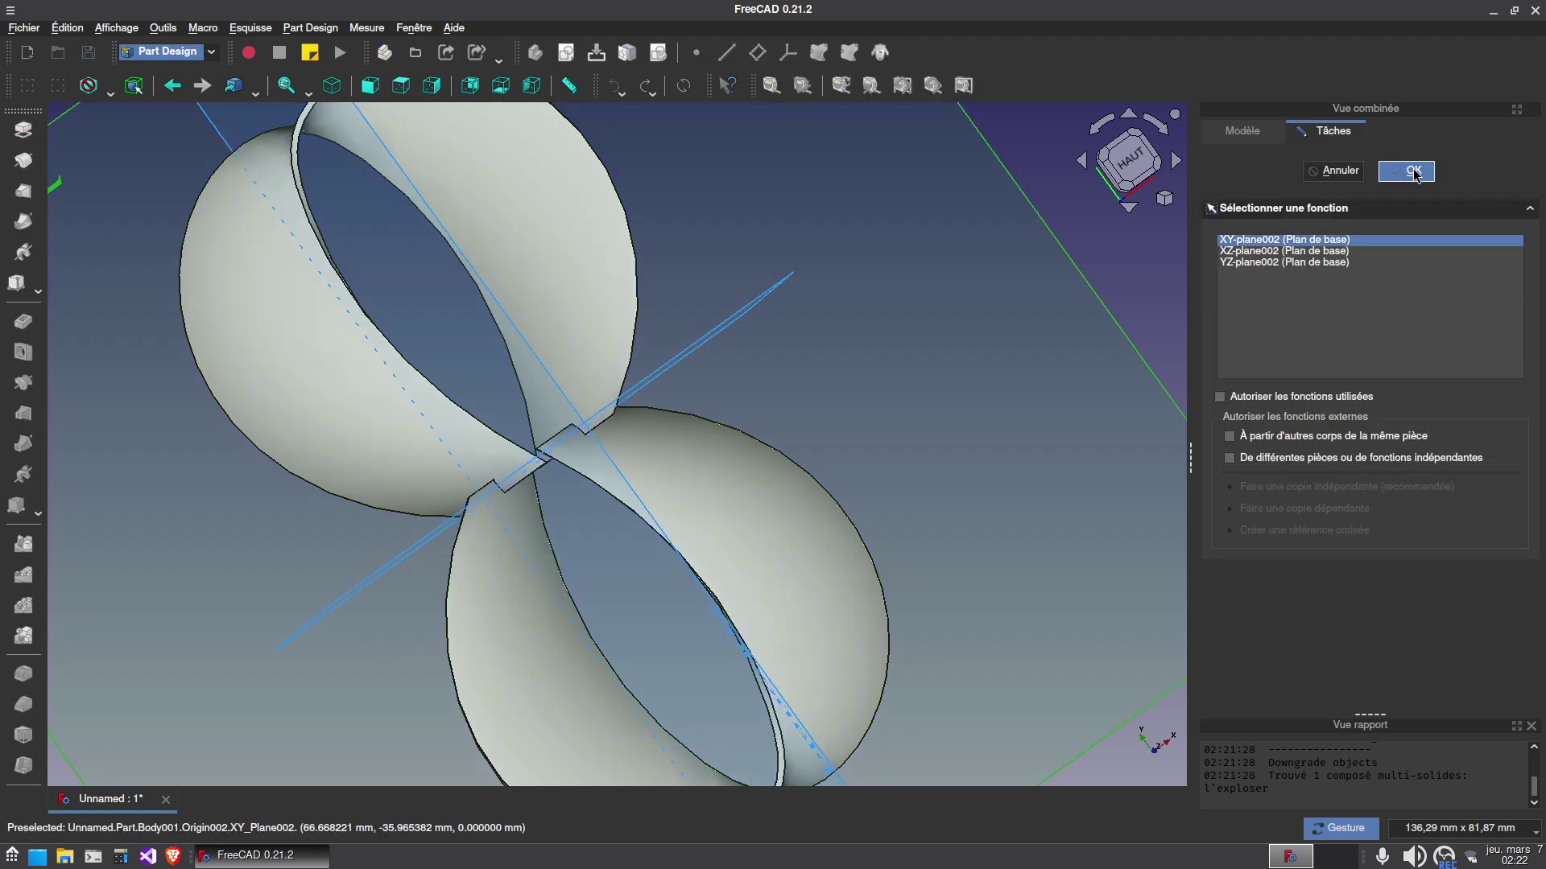
pyautogui.click(1407, 170)
pyautogui.click(133, 119)
pyautogui.click(553, 427)
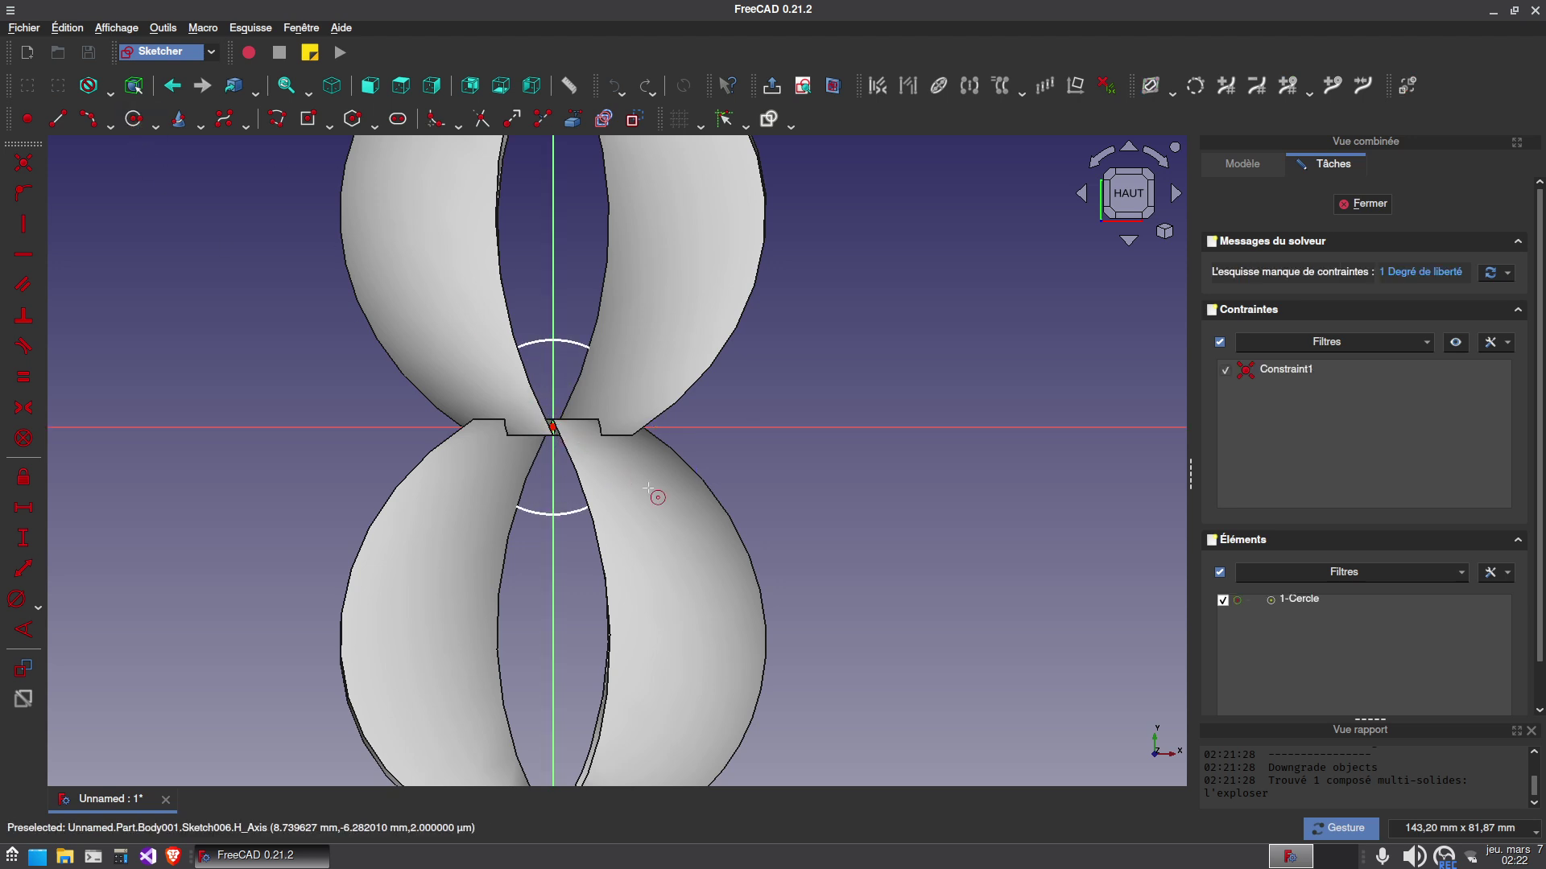
pyautogui.click(569, 510)
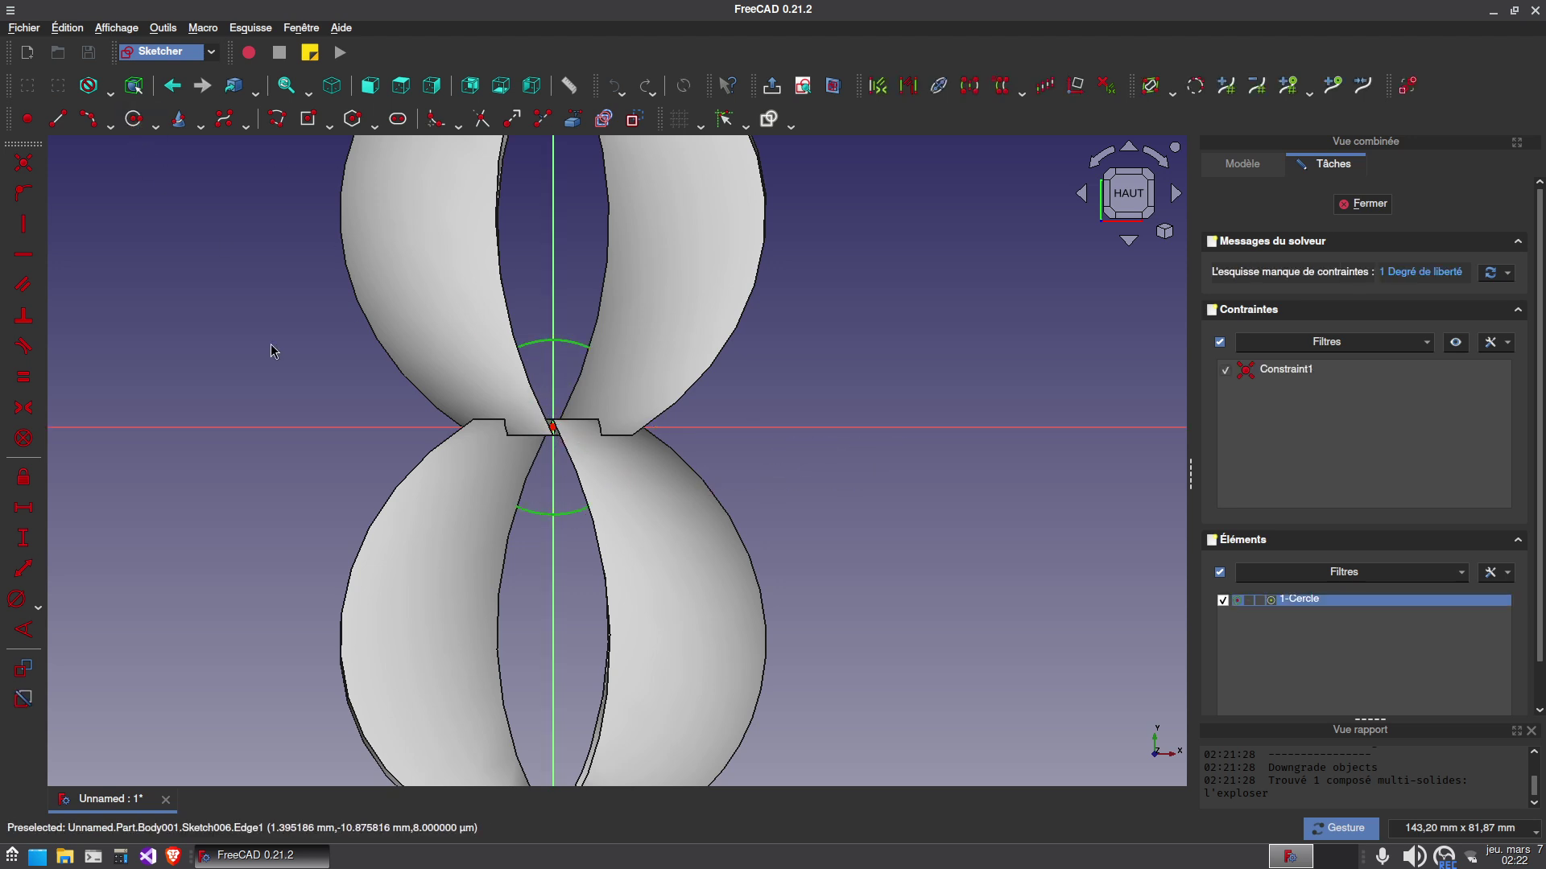
pyautogui.click(16, 598)
pyautogui.write('20')
pyautogui.press('Return')
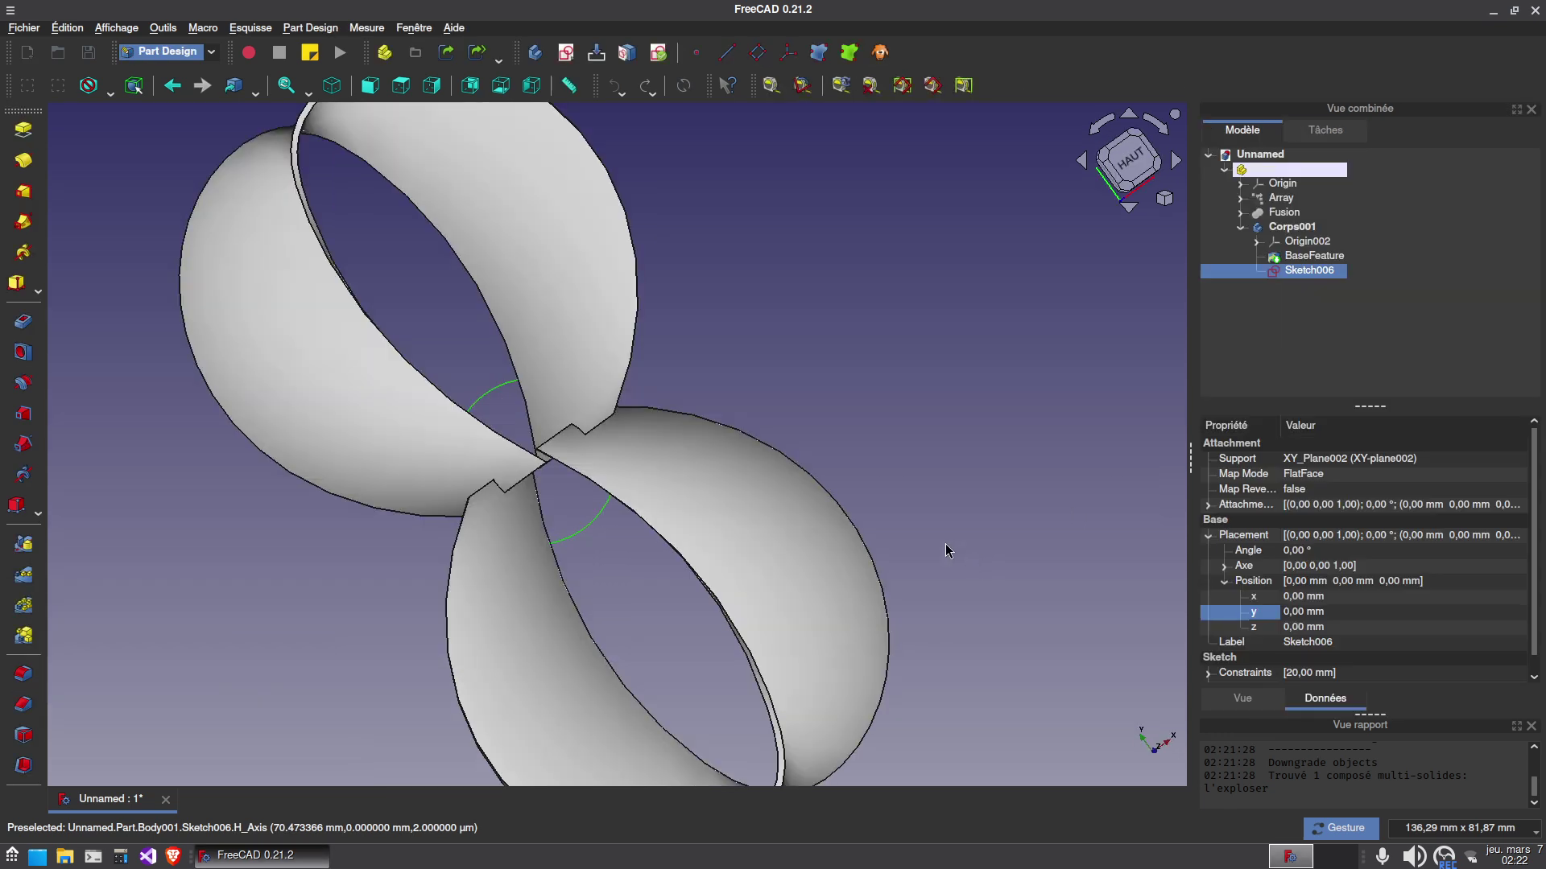
# Show the model in wireframe from the right side and set the circle sketch's attachment offset to 5 mm in z.
pyautogui.press('3')
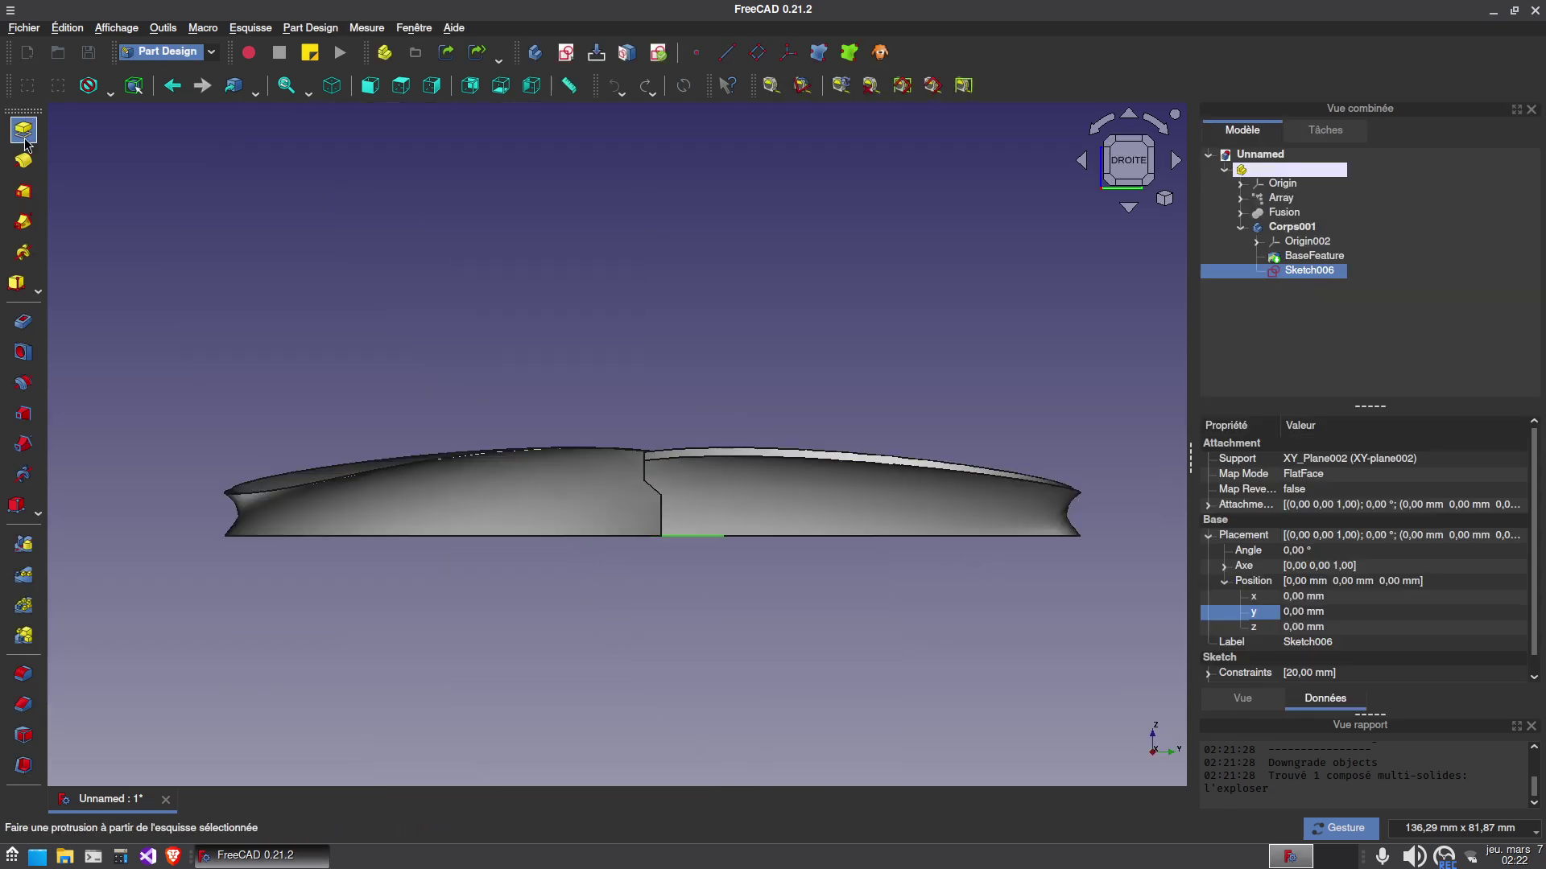
pyautogui.click(111, 94)
pyautogui.click(132, 142)
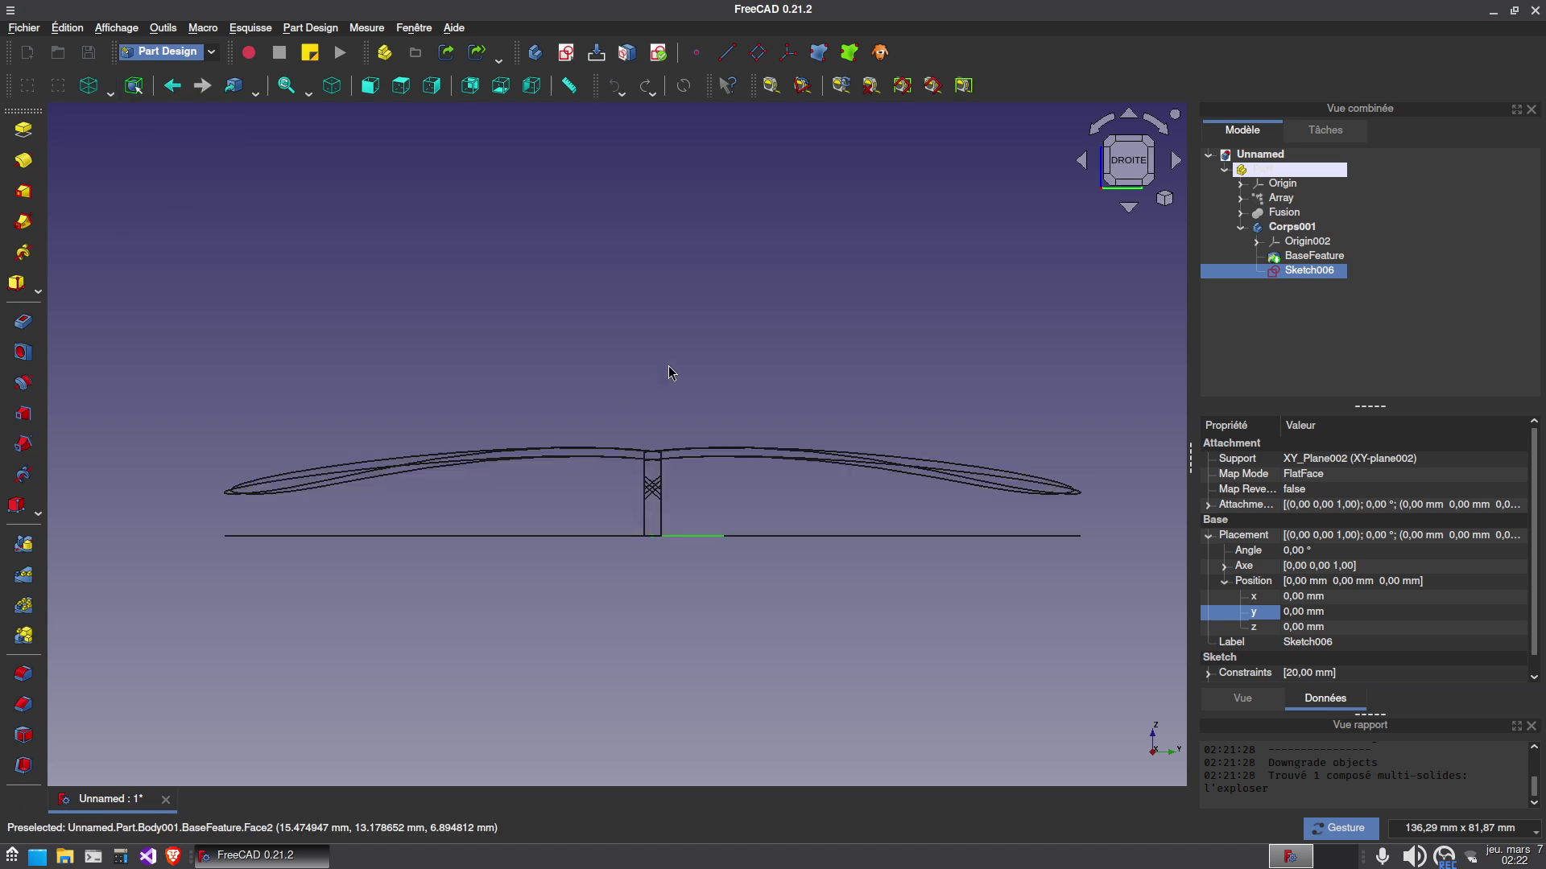
pyautogui.click(1330, 631)
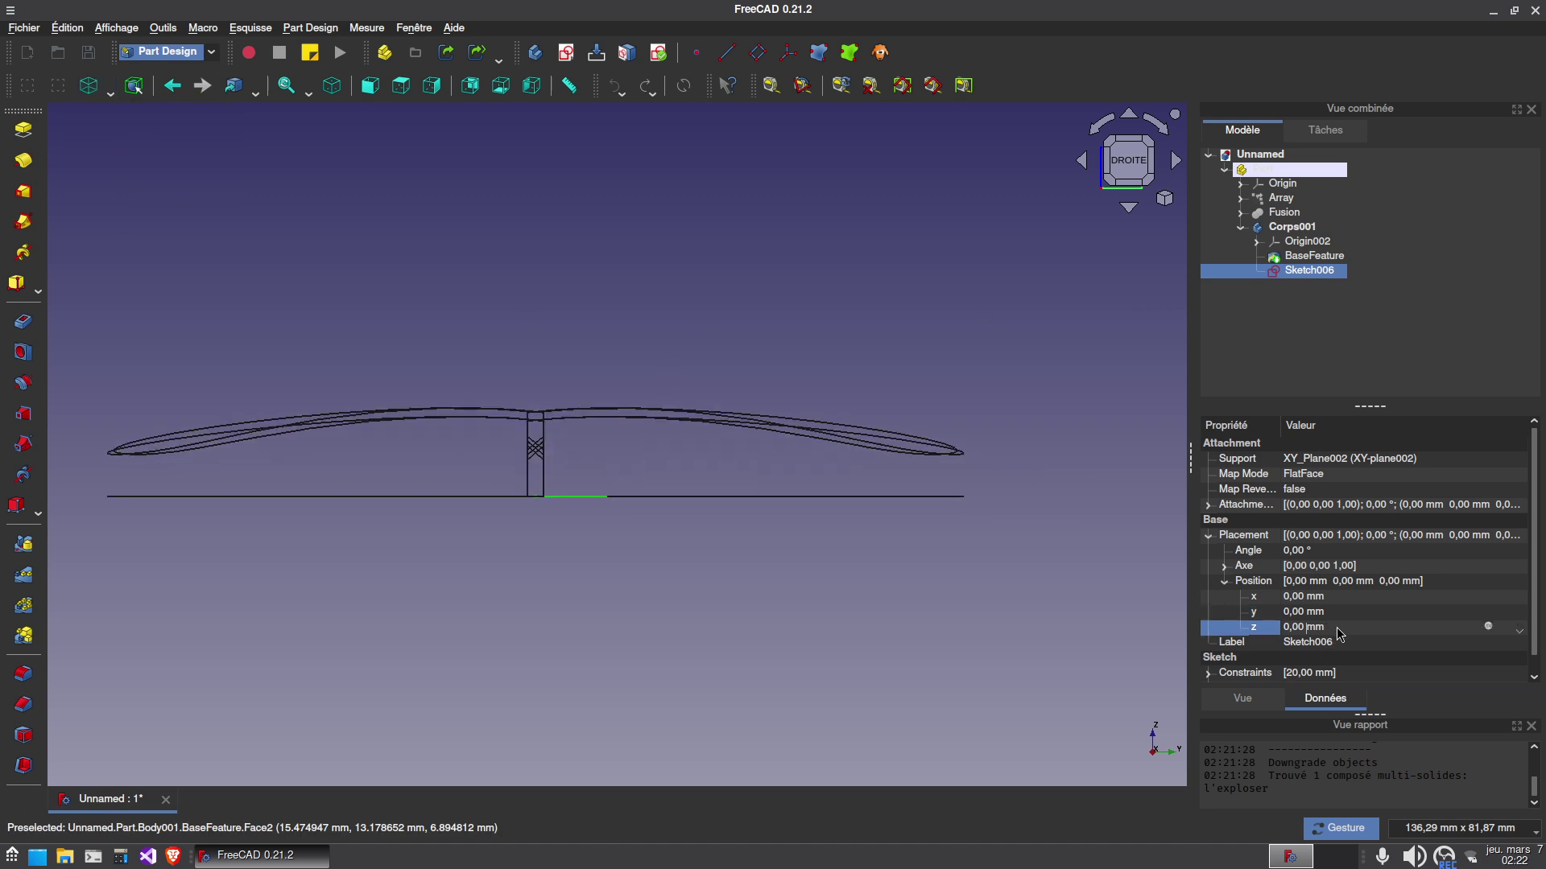
pyautogui.click(1208, 505)
pyautogui.click(1225, 552)
pyautogui.click(1341, 595)
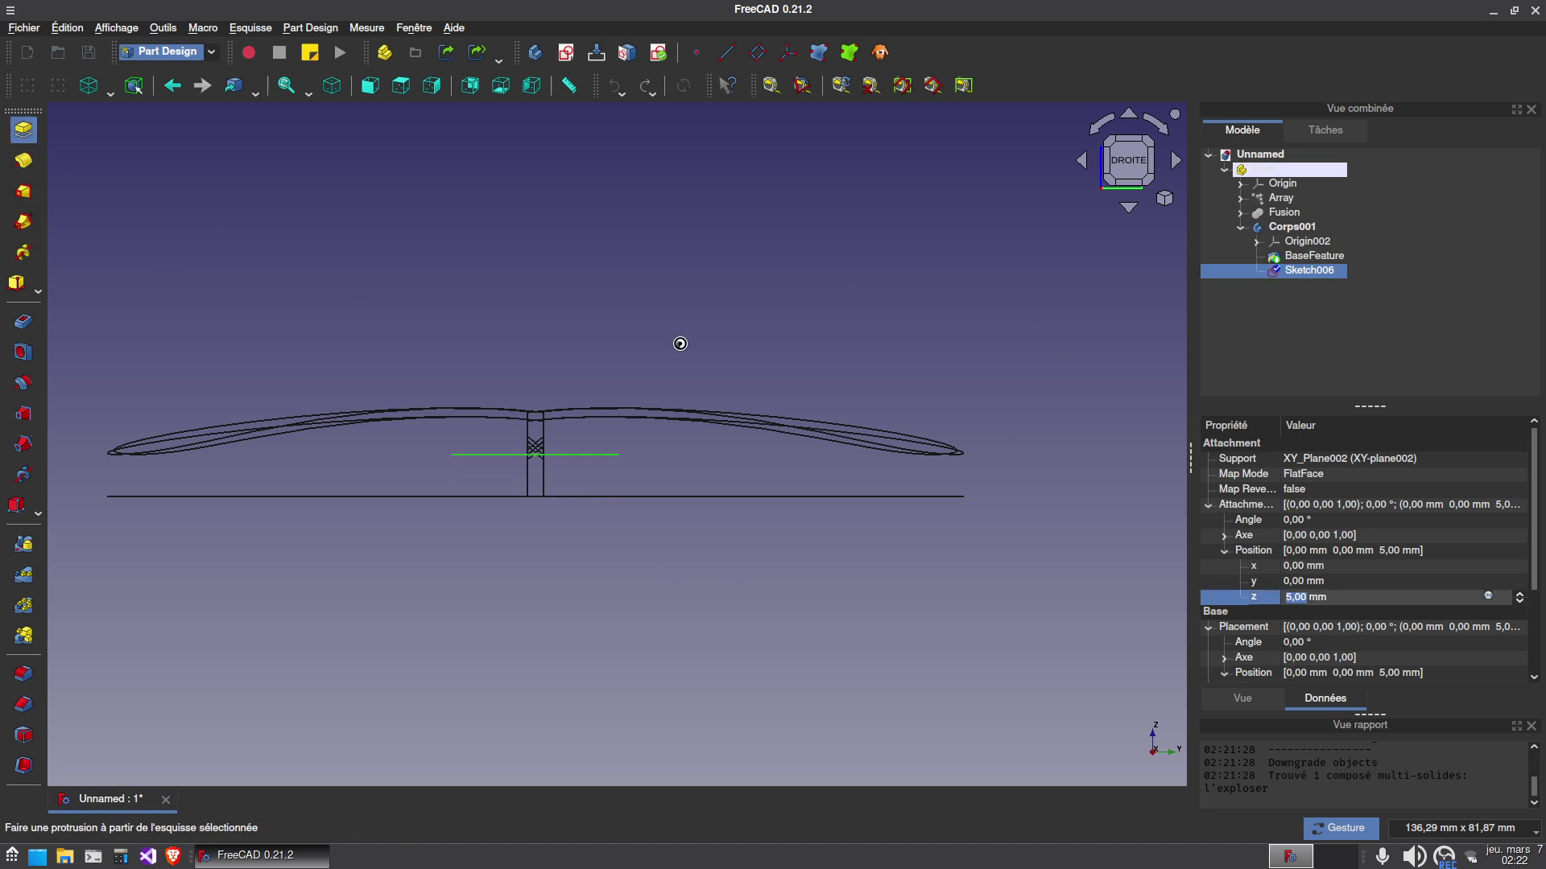
# Pad the circle sketch to a length of 24 mm, symmetric to its plane, to form the hub.
pyautogui.click(1269, 370)
pyautogui.doubleClick(1386, 258)
pyautogui.write('24')
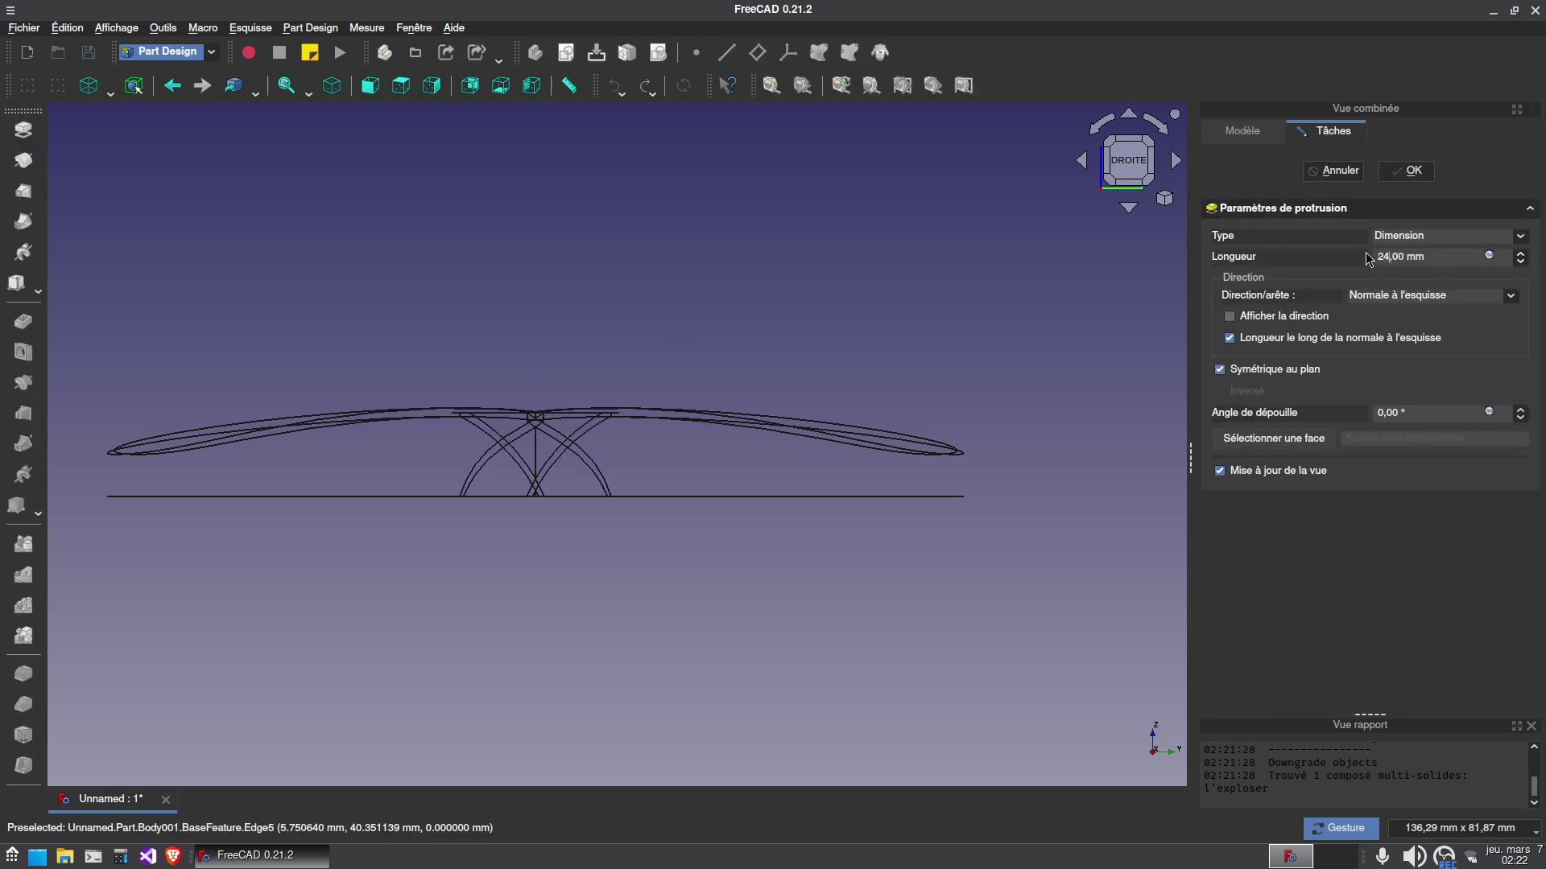
pyautogui.click(1414, 172)
# Set the hub pad's length to 20 mm.
pyautogui.moveTo(596, 569); pyautogui.dragTo(620, 602)
pyautogui.click(1293, 272)
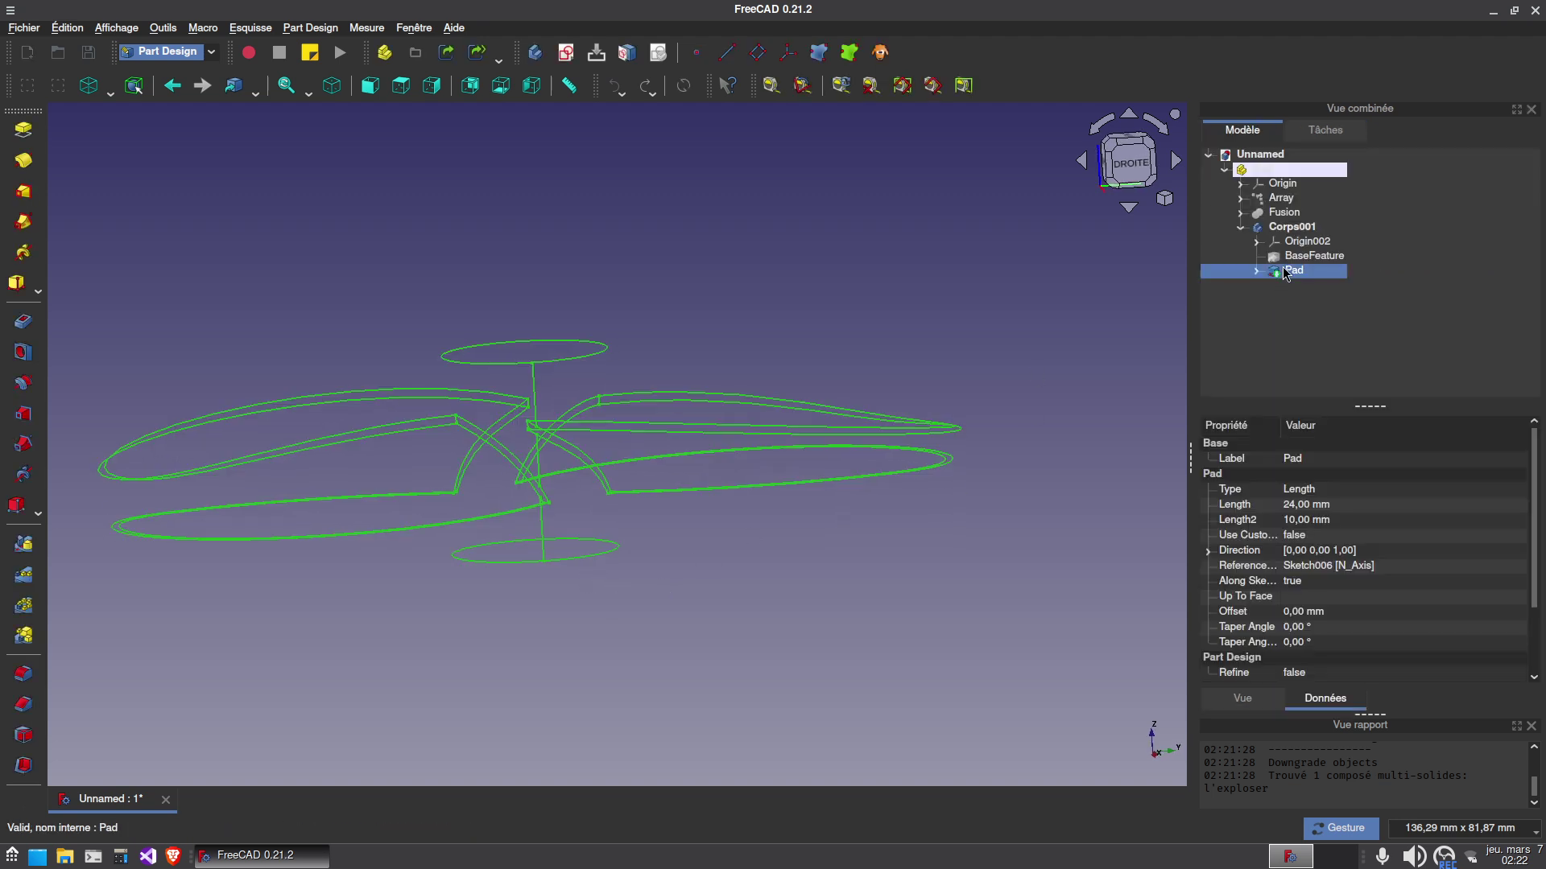
pyautogui.doubleClick(1294, 271)
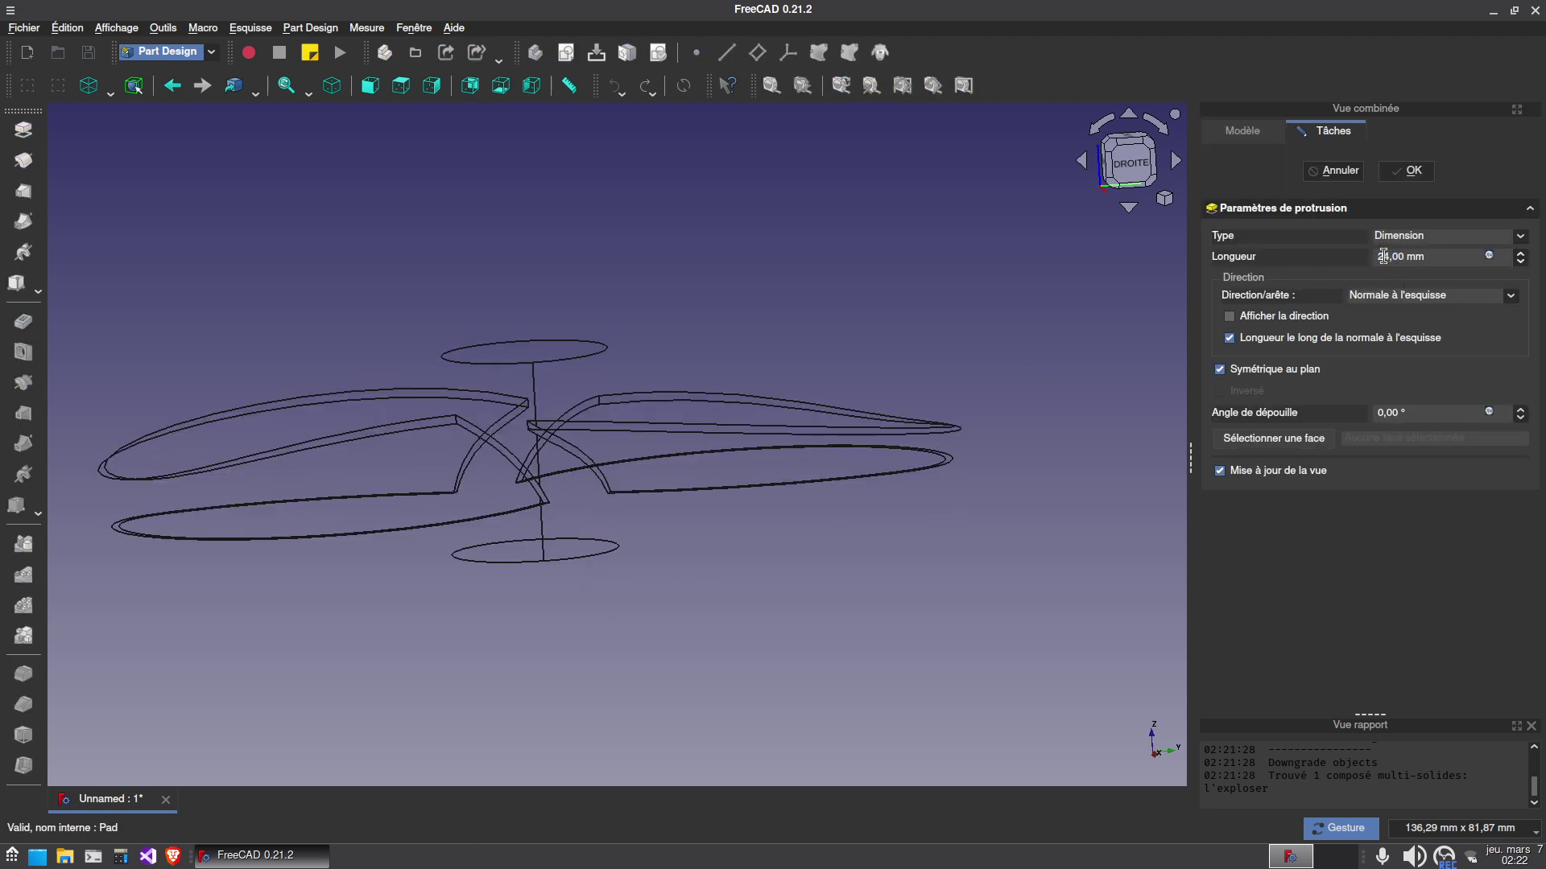
pyautogui.write('20')
pyautogui.press('Return')
# Restore the as-is display style and show the propeller with its hub from above.
pyautogui.moveTo(587, 631); pyautogui.dragTo(531, 613)
pyautogui.moveTo(718, 520); pyautogui.dragTo(795, 504)
pyautogui.click(108, 90)
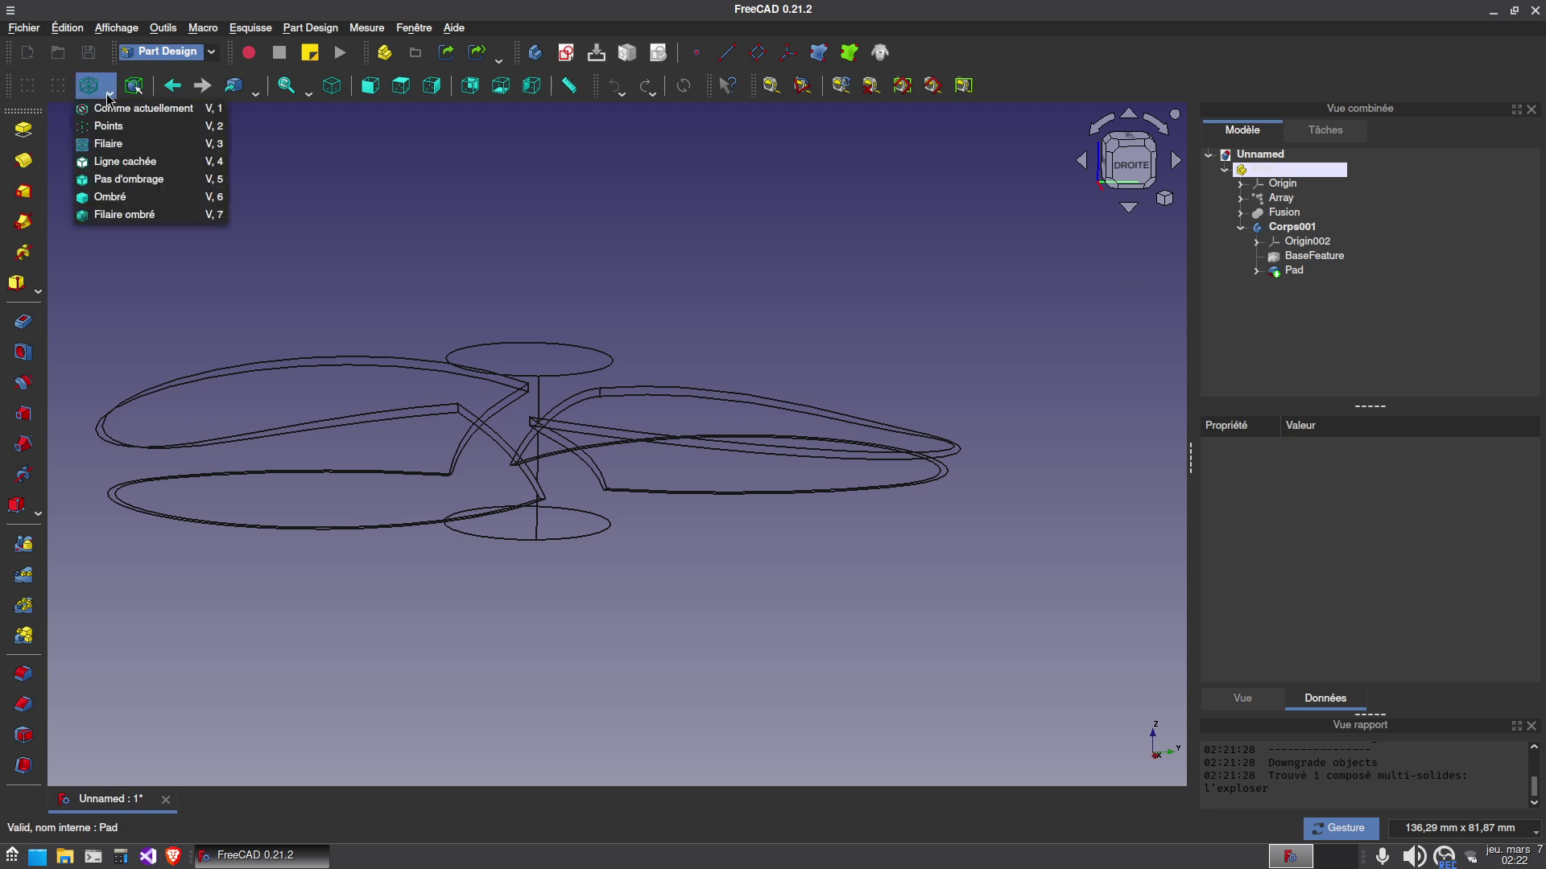
pyautogui.click(129, 104)
pyautogui.moveTo(345, 252)
pyautogui.mouseDown()
pyautogui.moveTo(465, 343)
pyautogui.moveTo(472, 442)
pyautogui.moveTo(911, 370)
pyautogui.moveTo(605, 420)
pyautogui.moveTo(541, 321)
pyautogui.moveTo(594, 602)
pyautogui.mouseUp()
pyautogui.press('2')
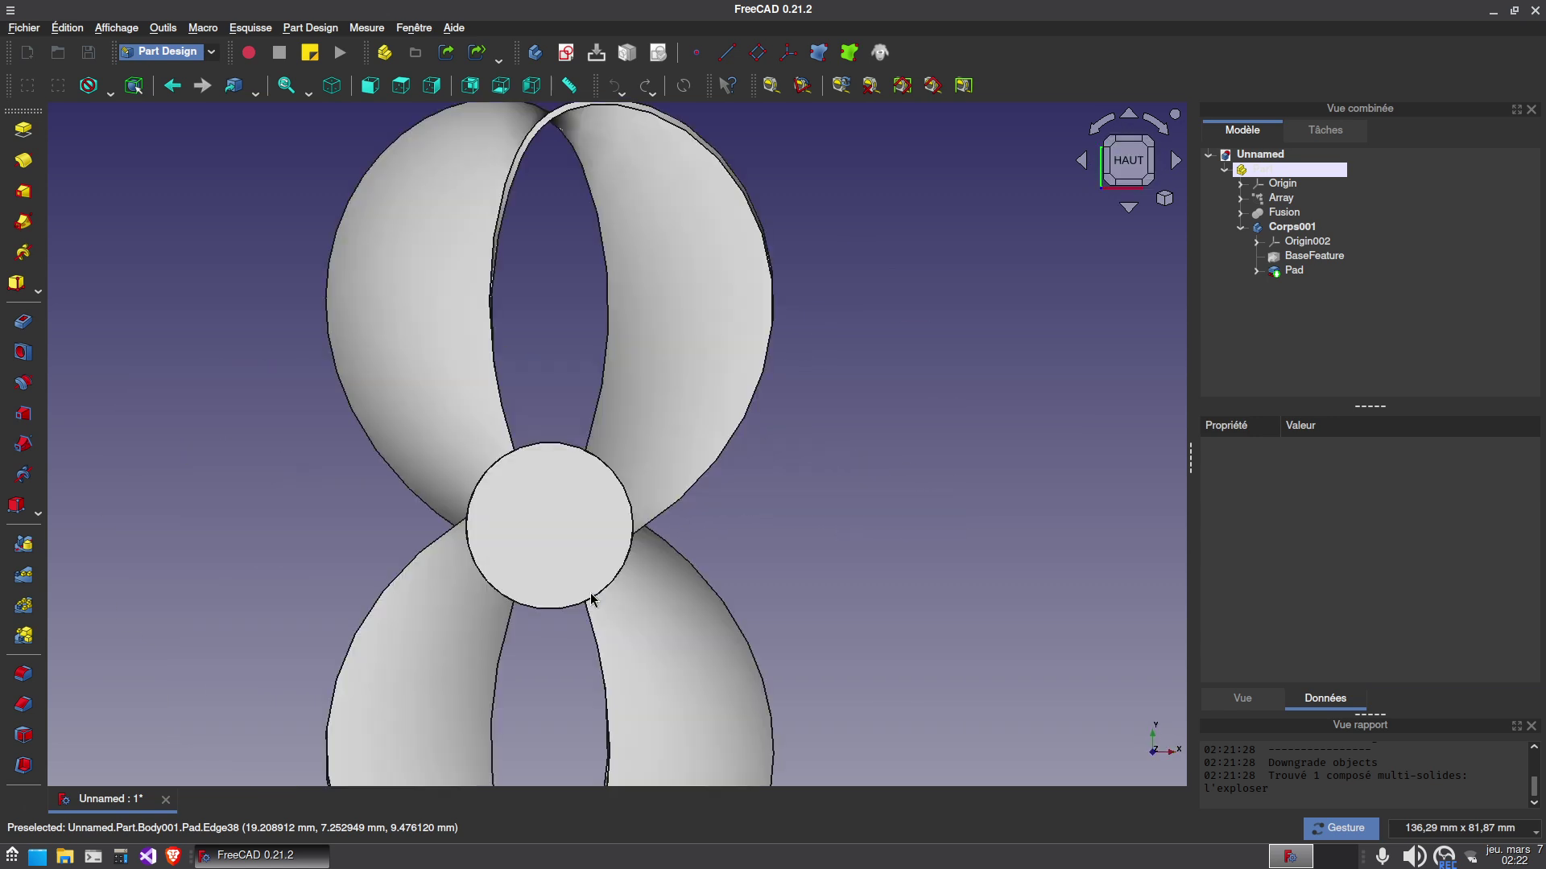
# Set the hub pad's length to 16 mm, checking it against the blades from the right side.
pyautogui.press('3')
pyautogui.click(1294, 271)
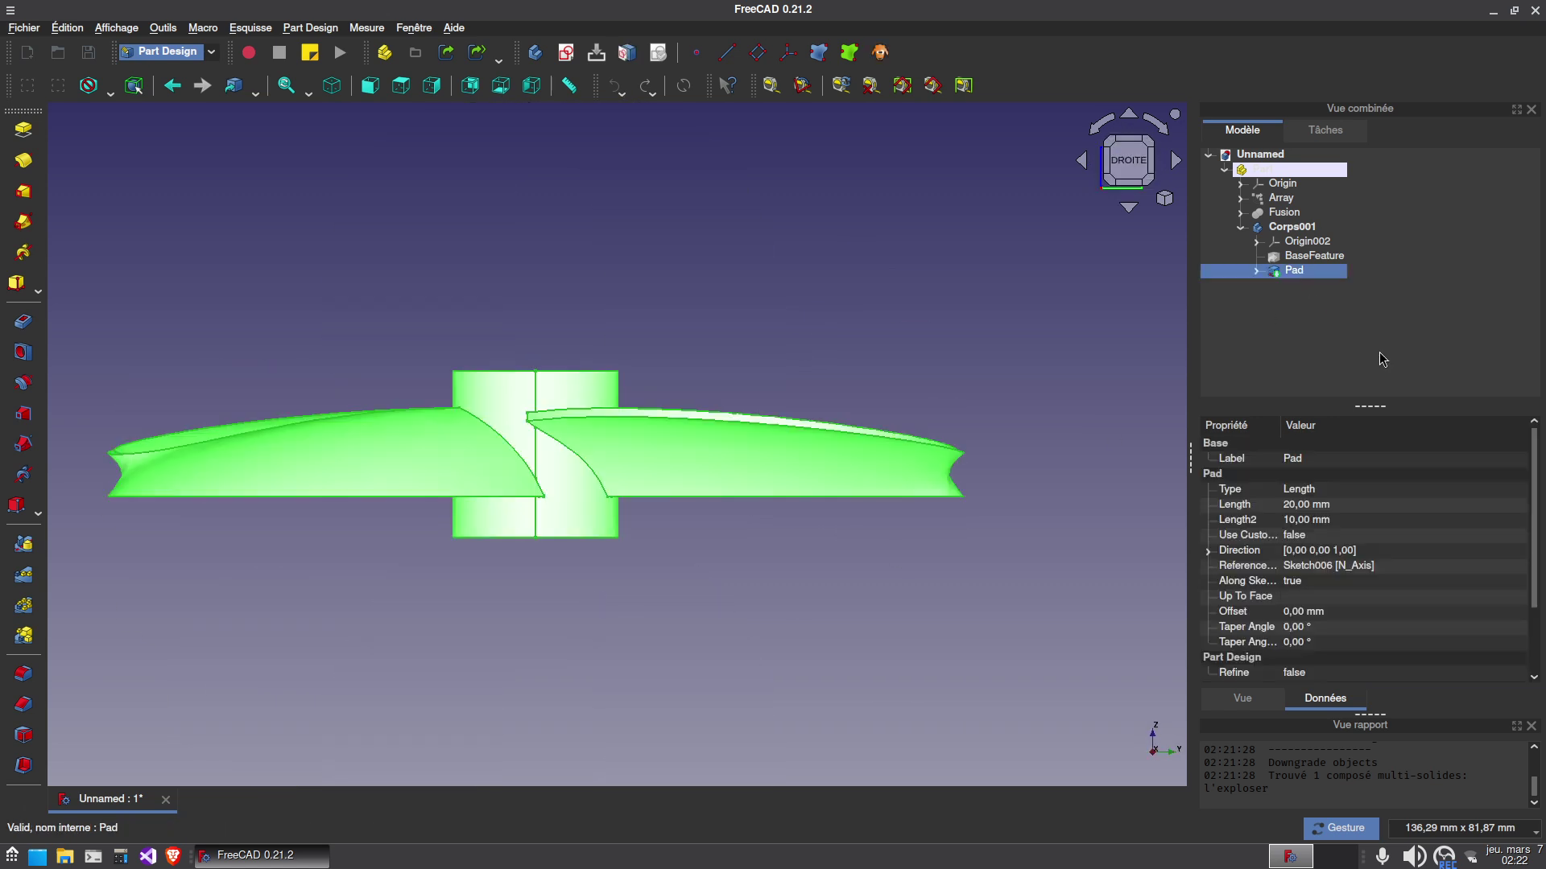
pyautogui.click(1338, 505)
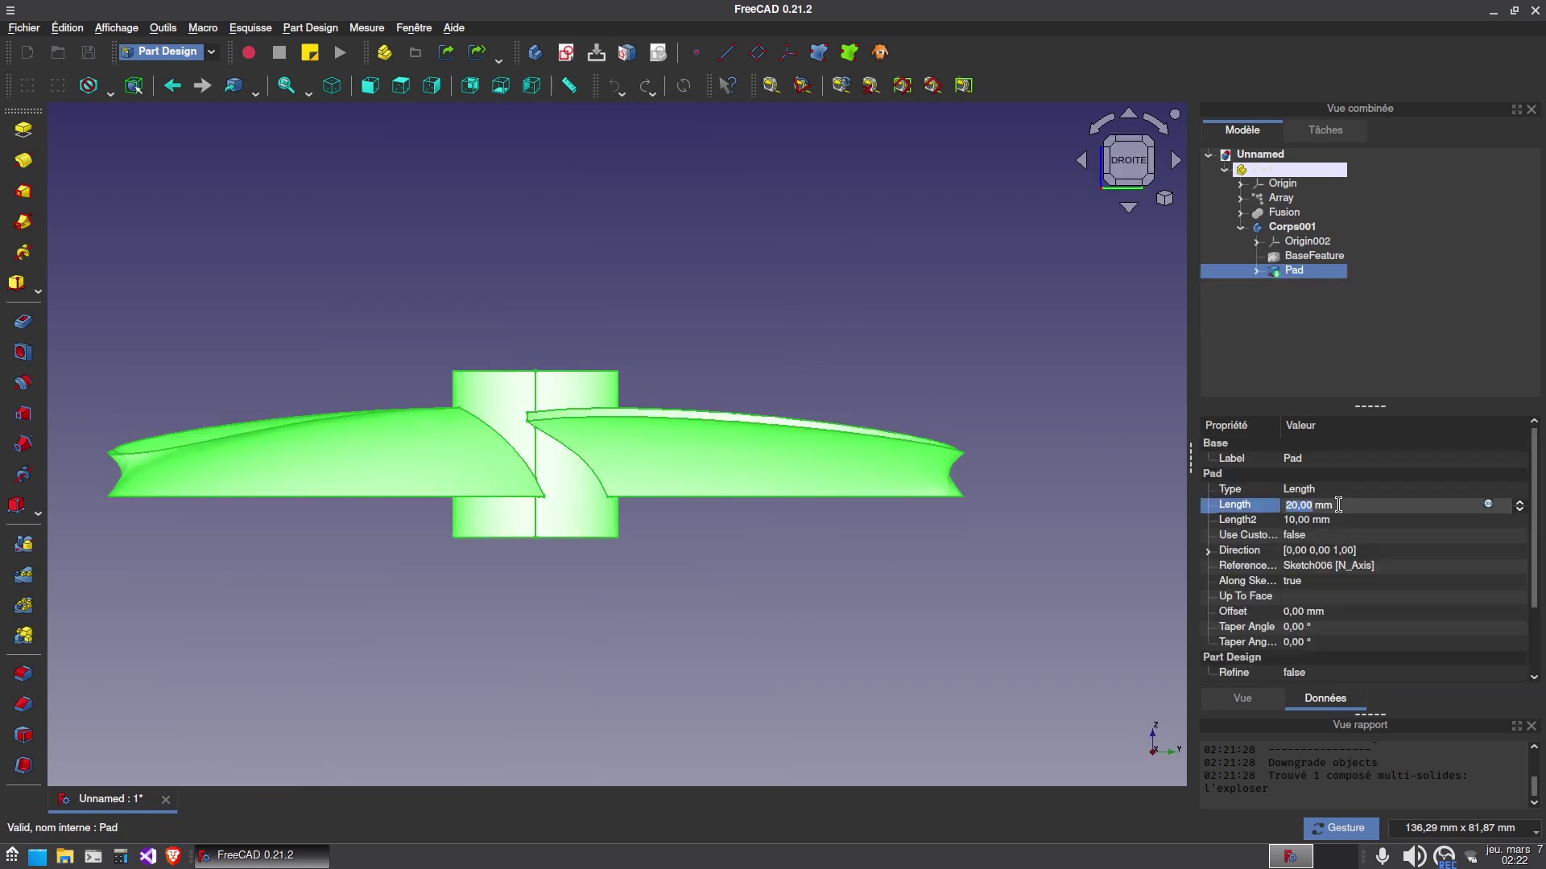
pyautogui.press('Return')
# Examine the two-blade propeller and its hub from above and from several angles.
pyautogui.moveTo(809, 586); pyautogui.dragTo(814, 737)
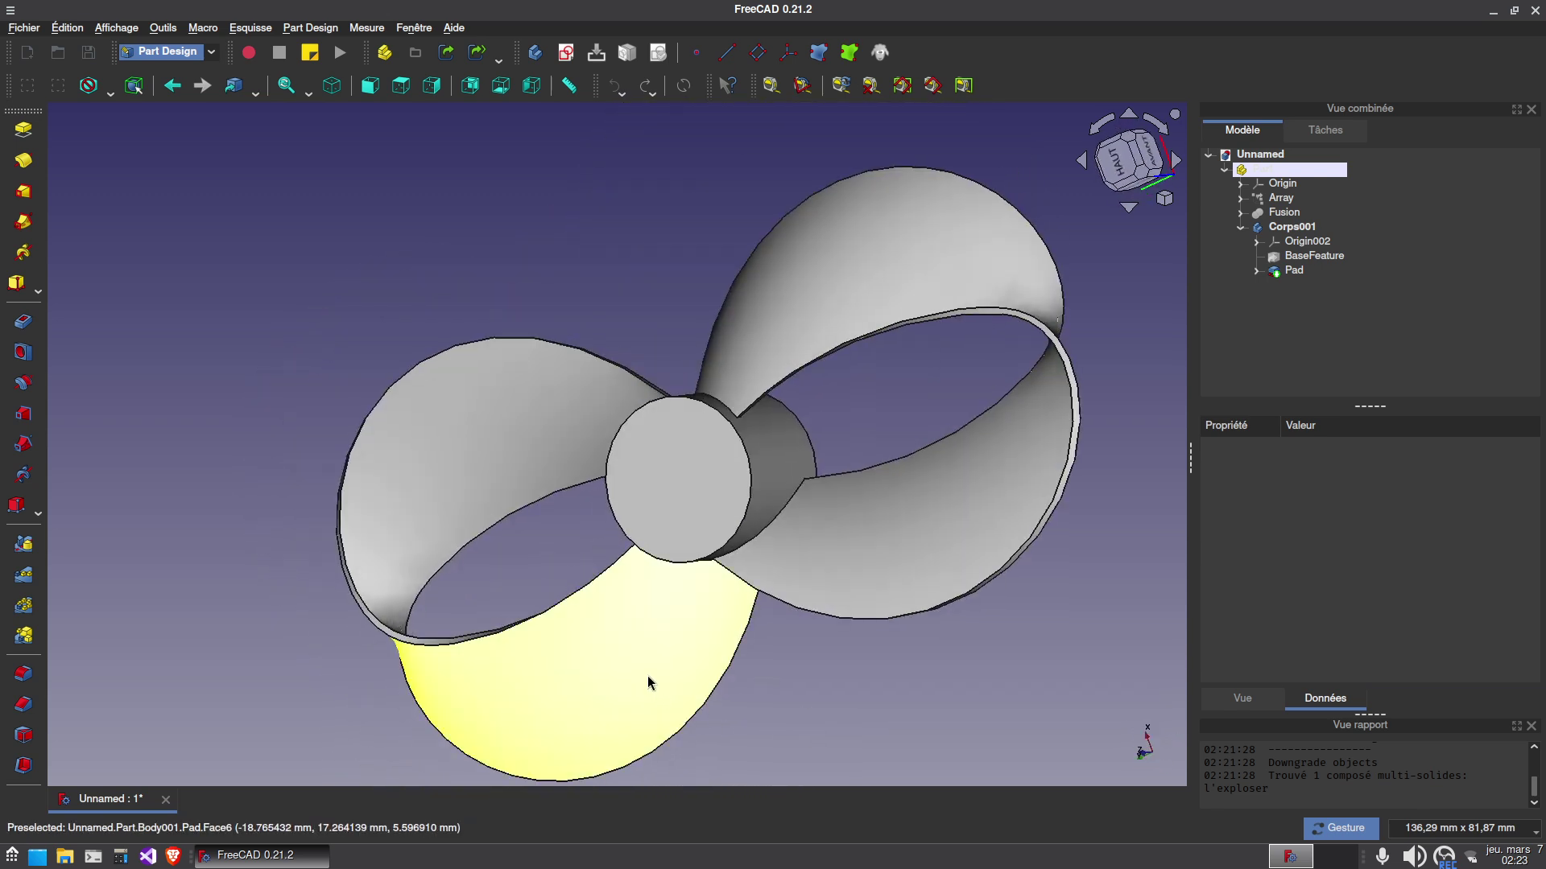
pyautogui.press('2')
pyautogui.scroll(-5, 644, 644)
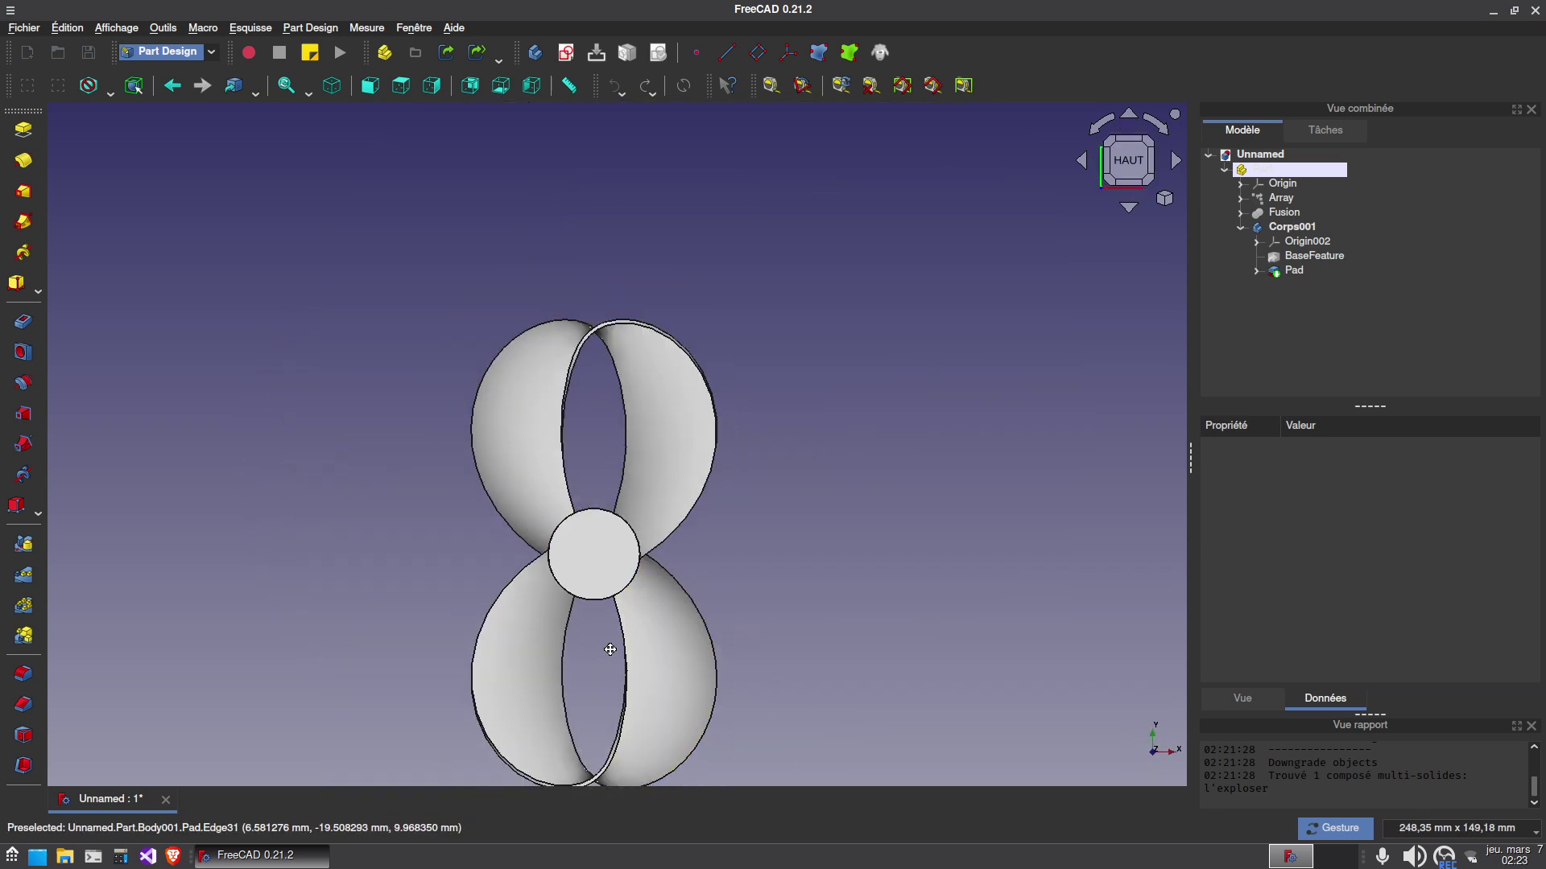
pyautogui.moveTo(587, 604); pyautogui.dragTo(627, 494)
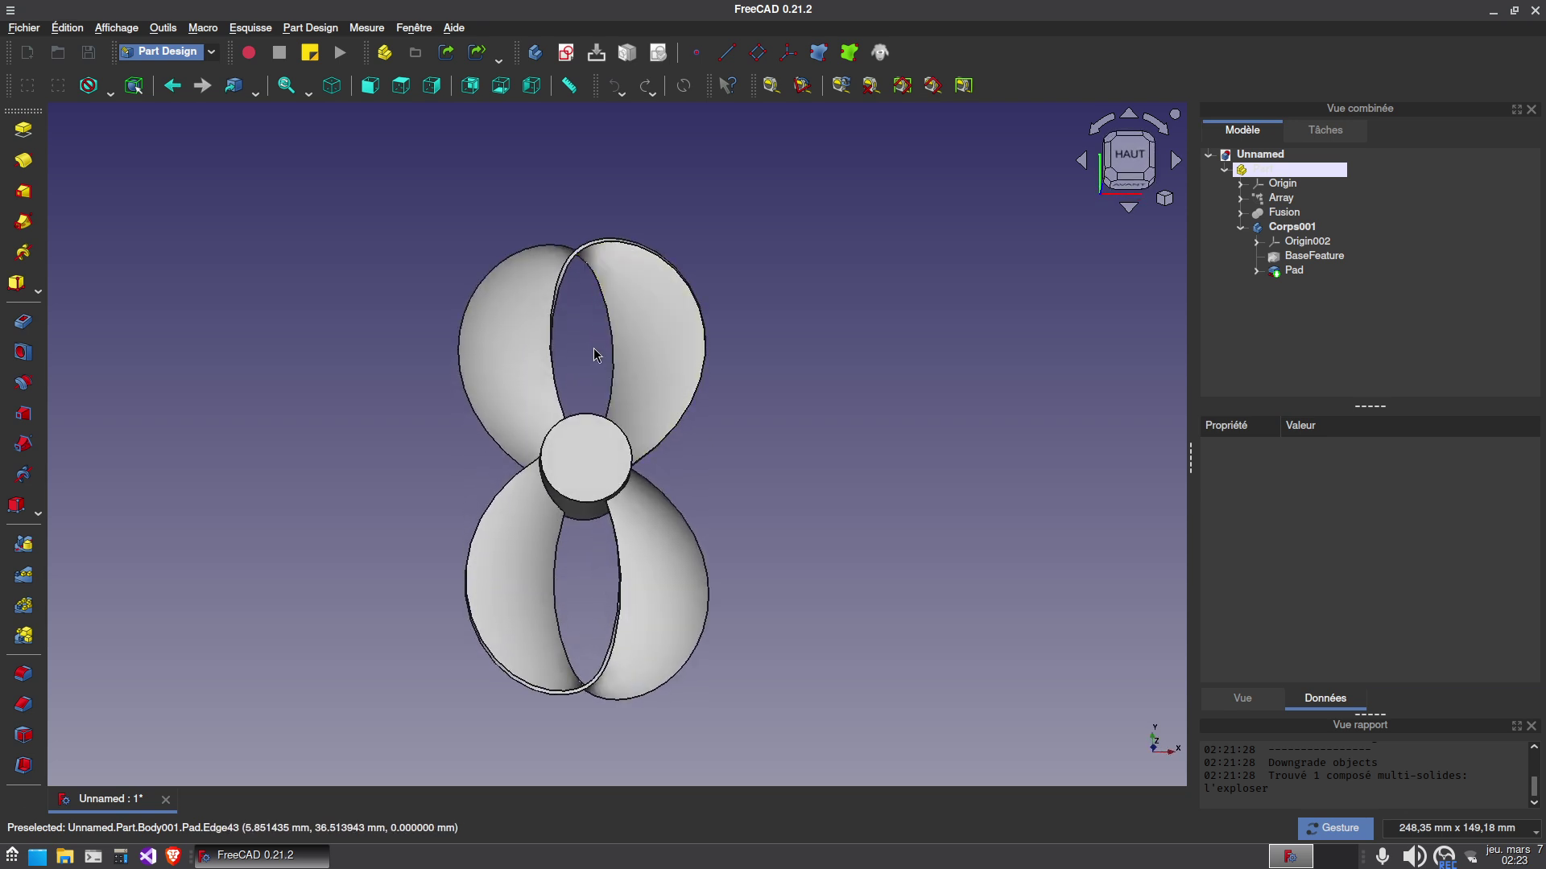
pyautogui.press('2')
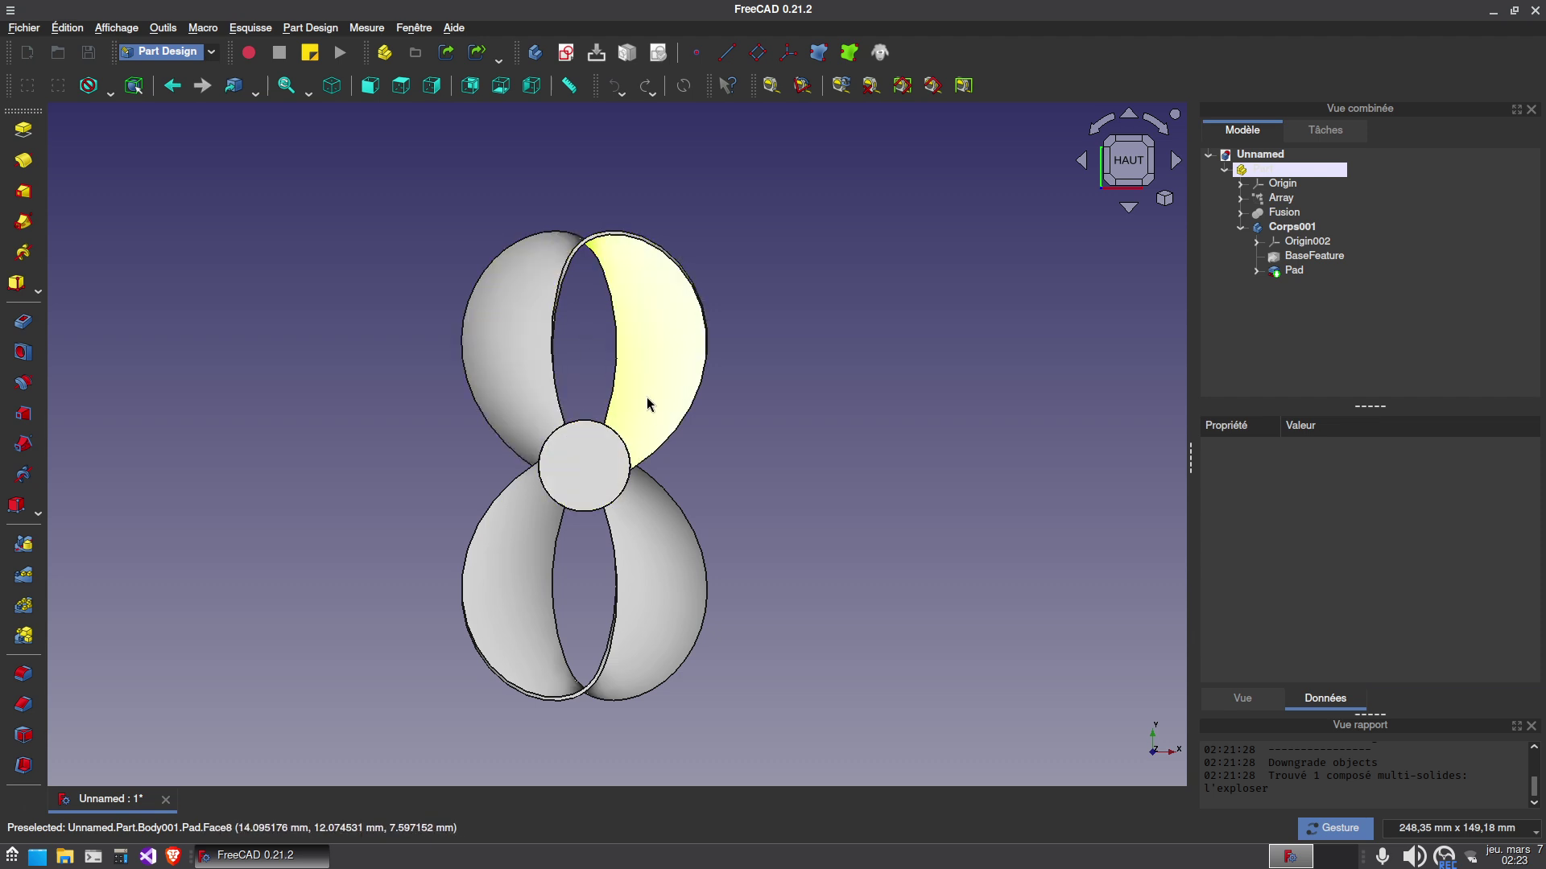
pyautogui.moveTo(917, 617); pyautogui.dragTo(886, 564)
# Expand the array down to the blade's AdditivePipe sketches and inspect the point de passage 1 sketch's properties.
pyautogui.click(1242, 198)
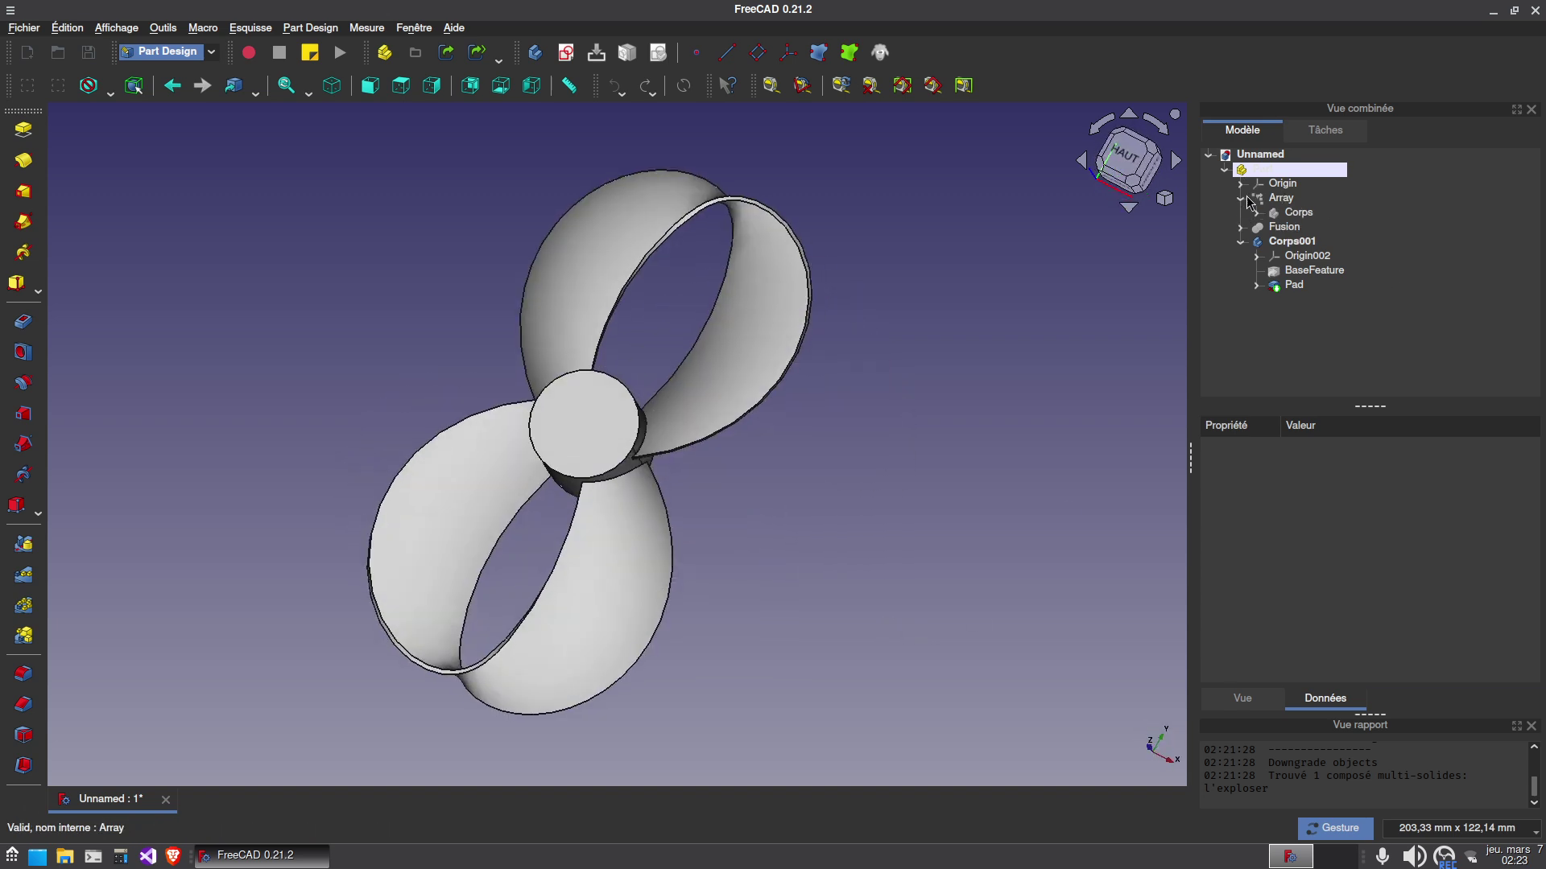
pyautogui.click(1276, 213)
pyautogui.click(1257, 213)
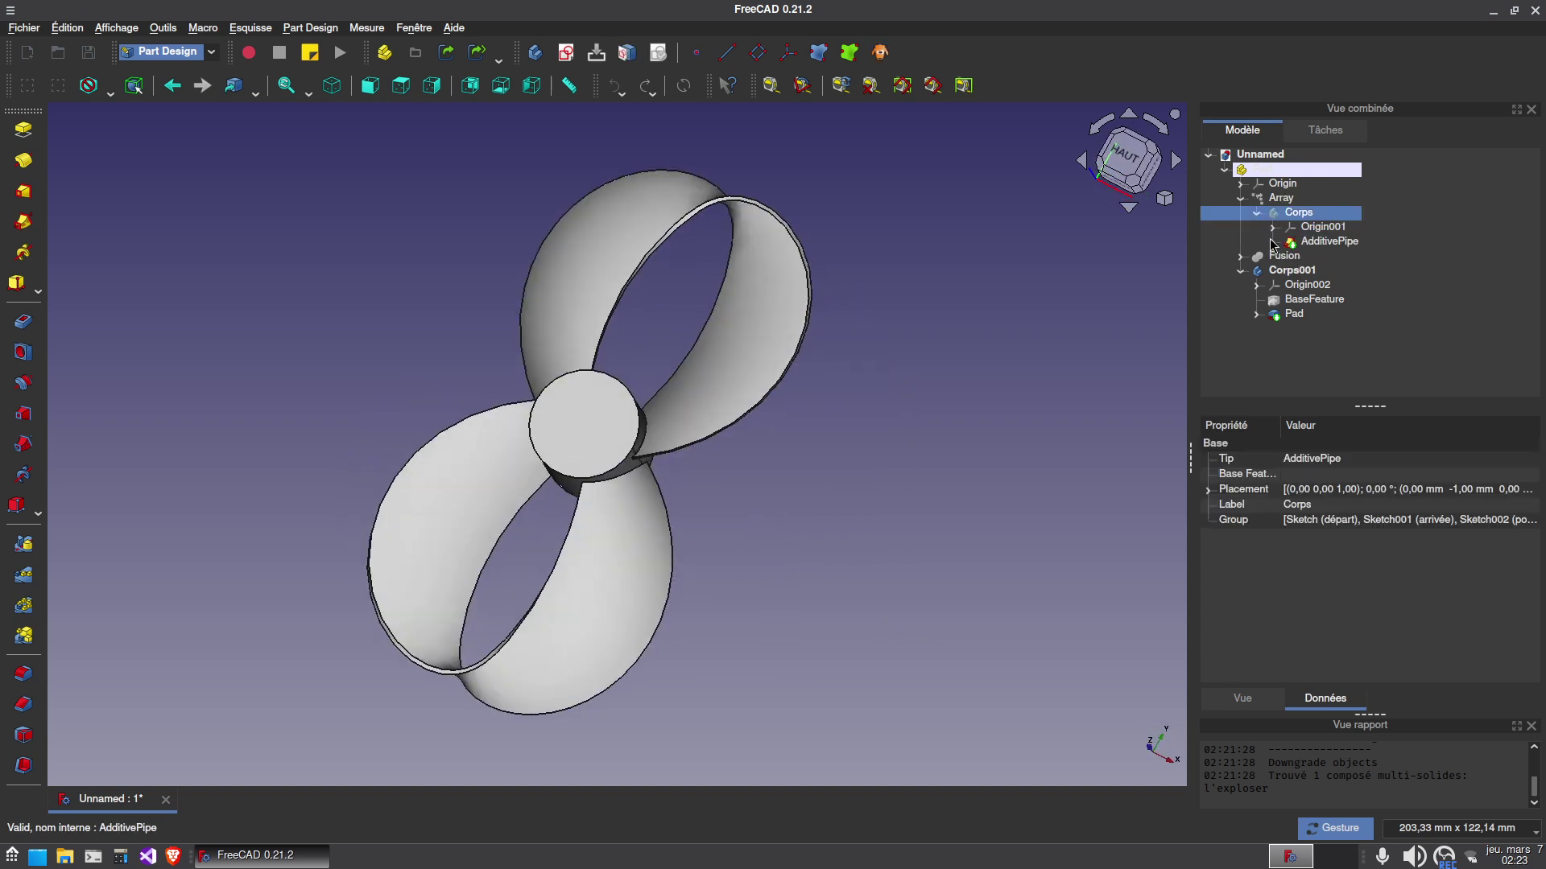
pyautogui.click(1273, 241)
pyautogui.click(1382, 276)
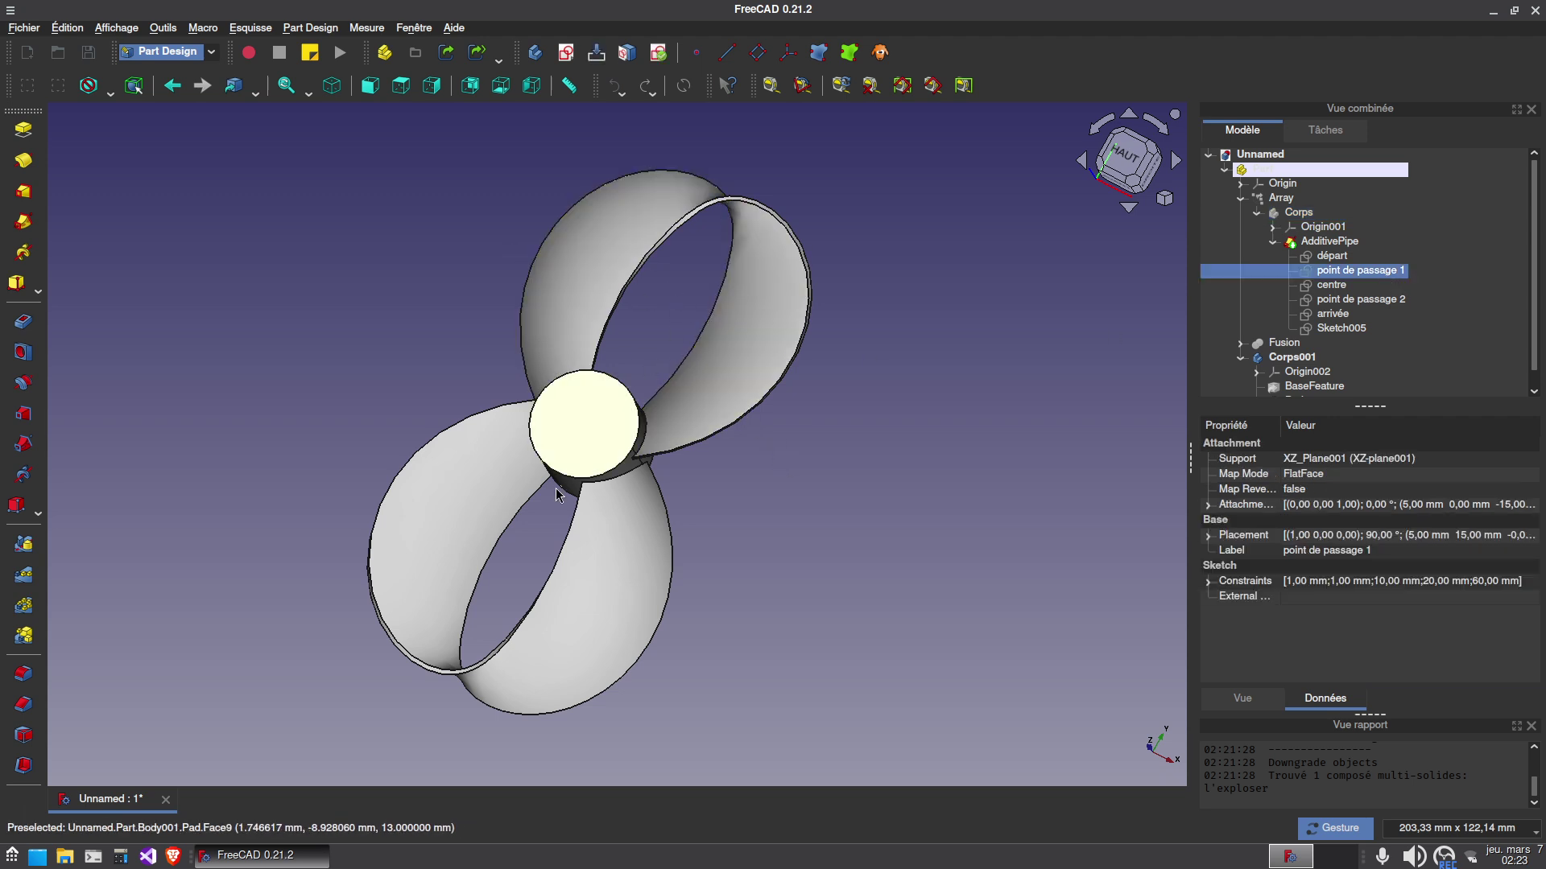
pyautogui.press('0')
pyautogui.click(904, 457)
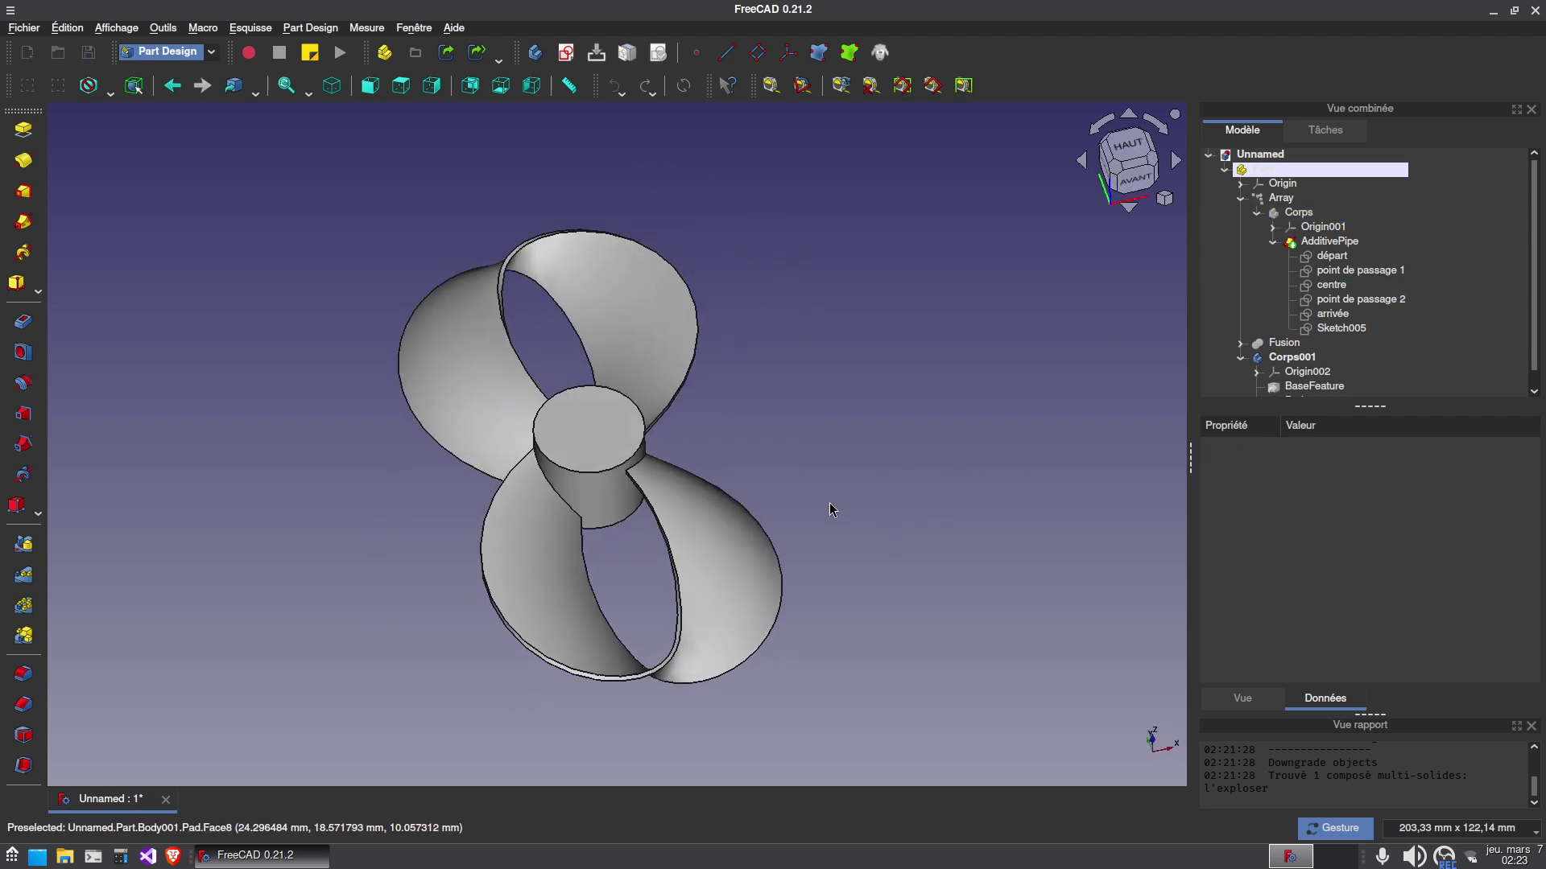
pyautogui.press('2')
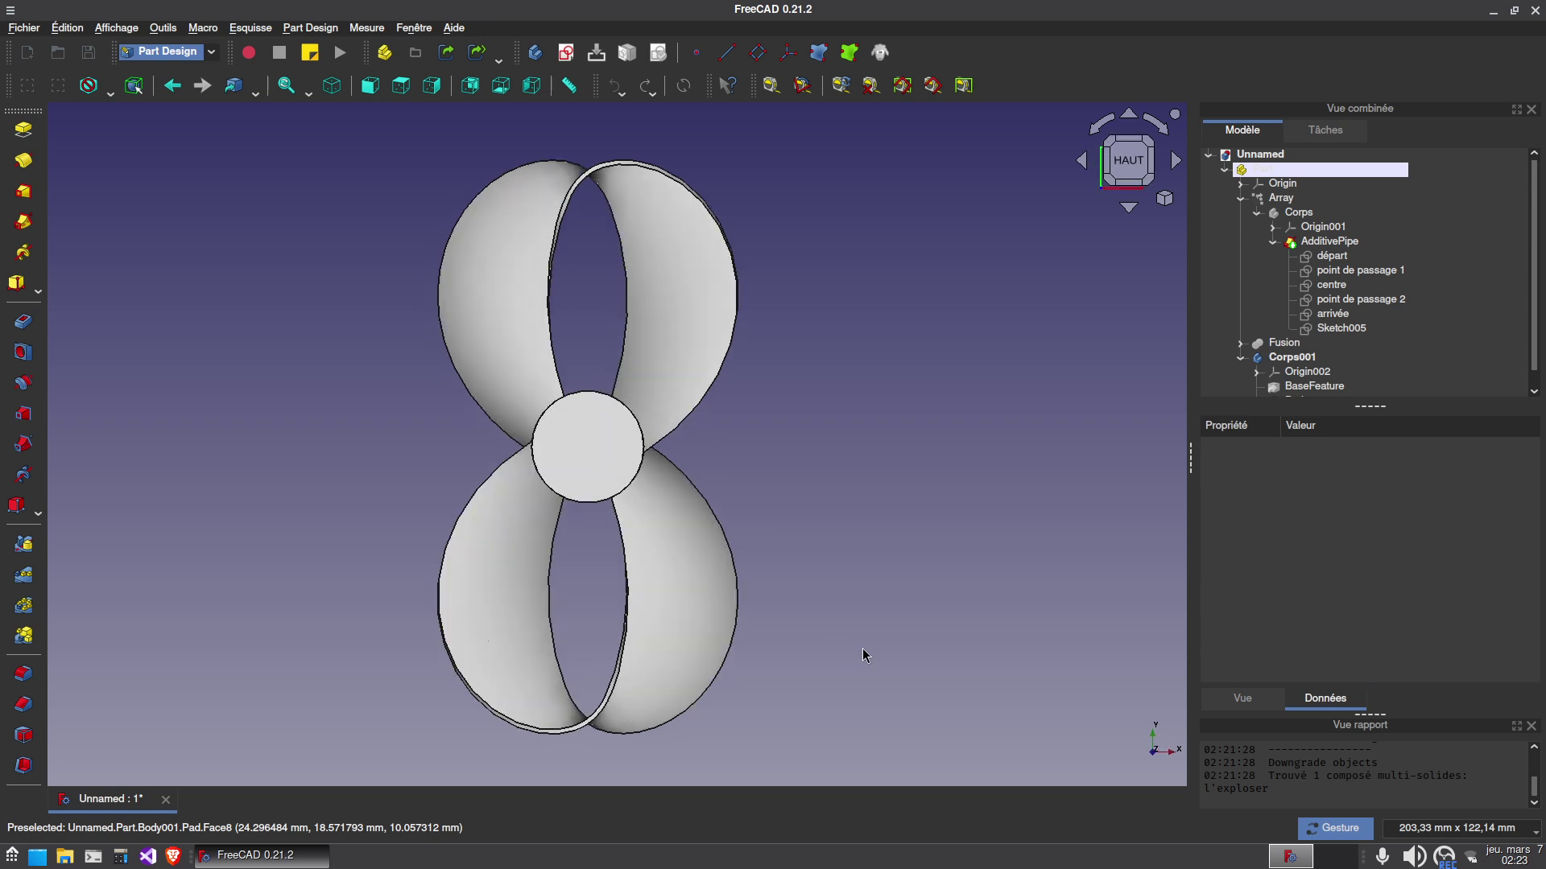
# Sketch on the hub's underside a circle about 7 mm across at the origin and two smaller circles above and below it on the vertical axis.
pyautogui.moveTo(808, 685); pyautogui.dragTo(573, 356)
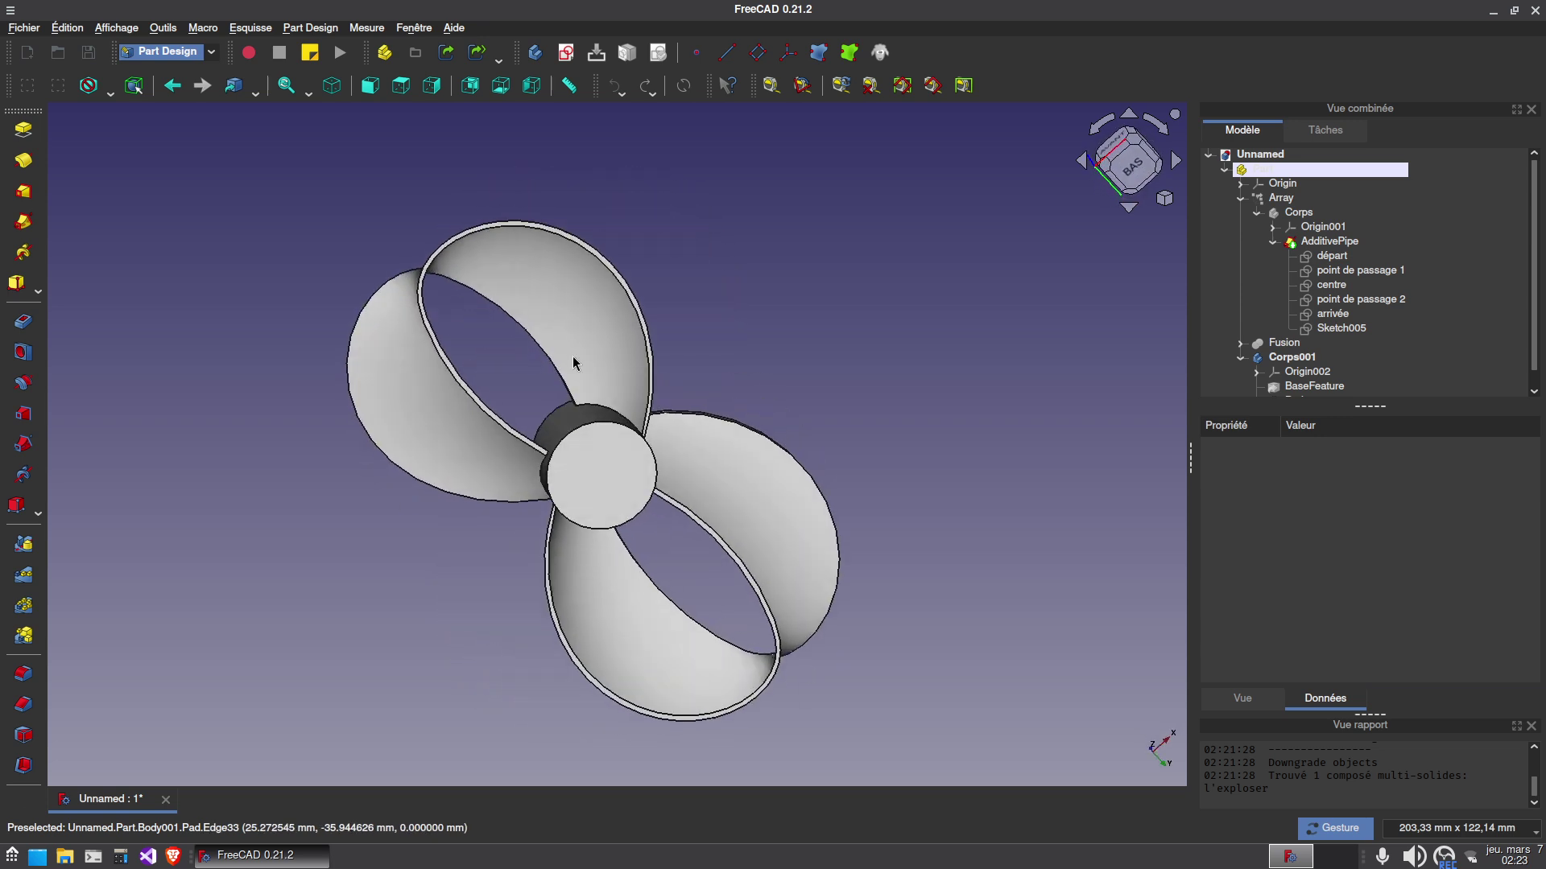
pyautogui.click(588, 473)
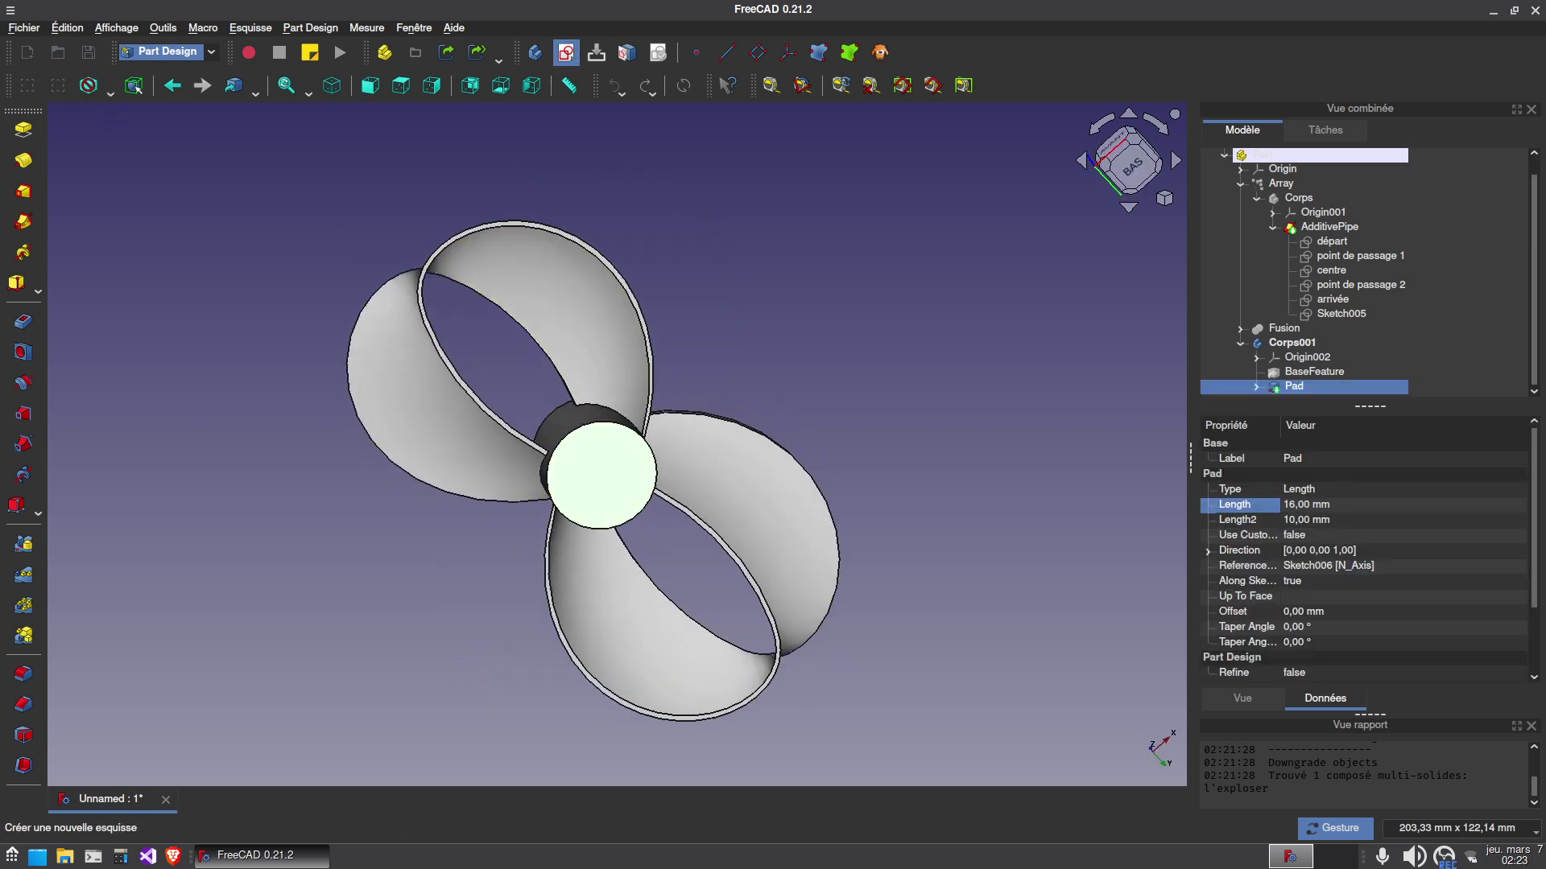
pyautogui.click(566, 53)
pyautogui.click(133, 120)
pyautogui.click(547, 453)
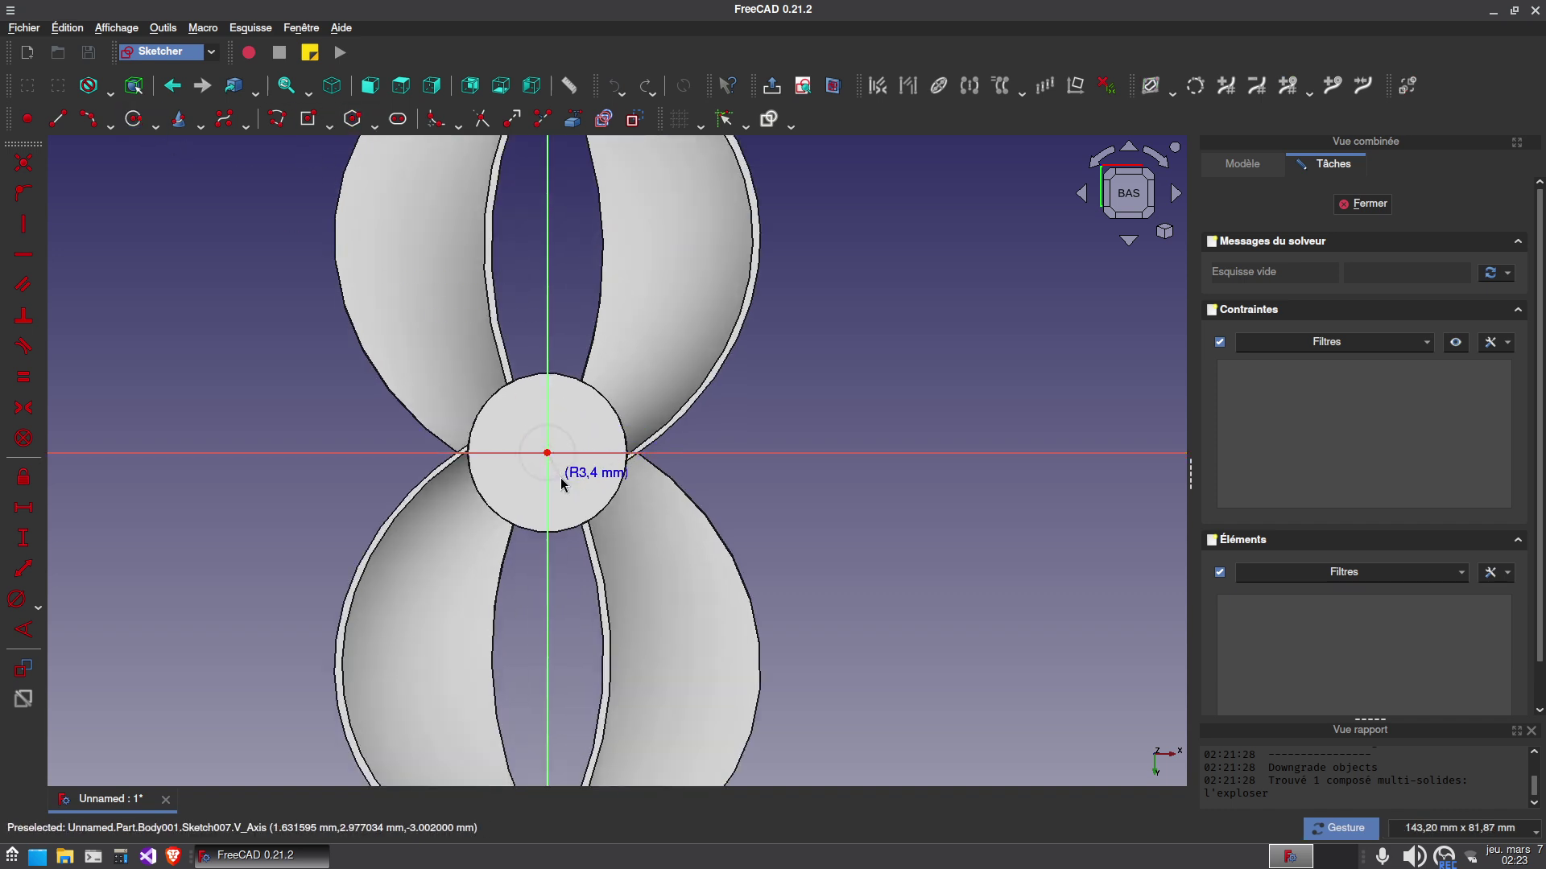
pyautogui.click(563, 476)
pyautogui.click(572, 505)
pyautogui.click(548, 395)
pyautogui.click(563, 399)
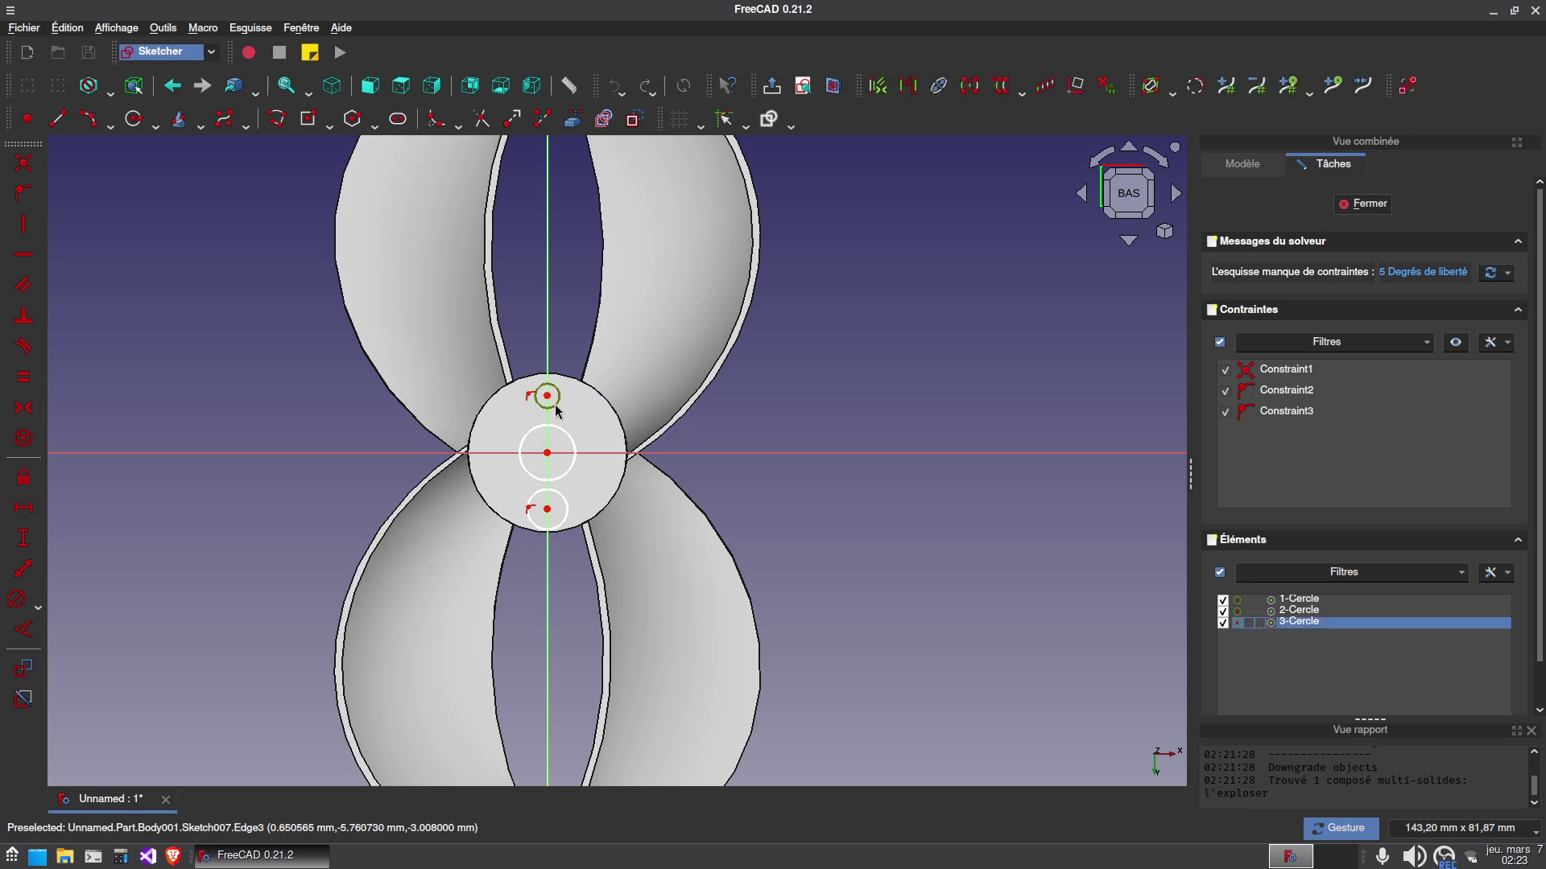
# Constrain the central circle's diameter to 5 mm and the upper small circle's diameter to 2 mm.
pyautogui.click(574, 451)
pyautogui.click(23, 600)
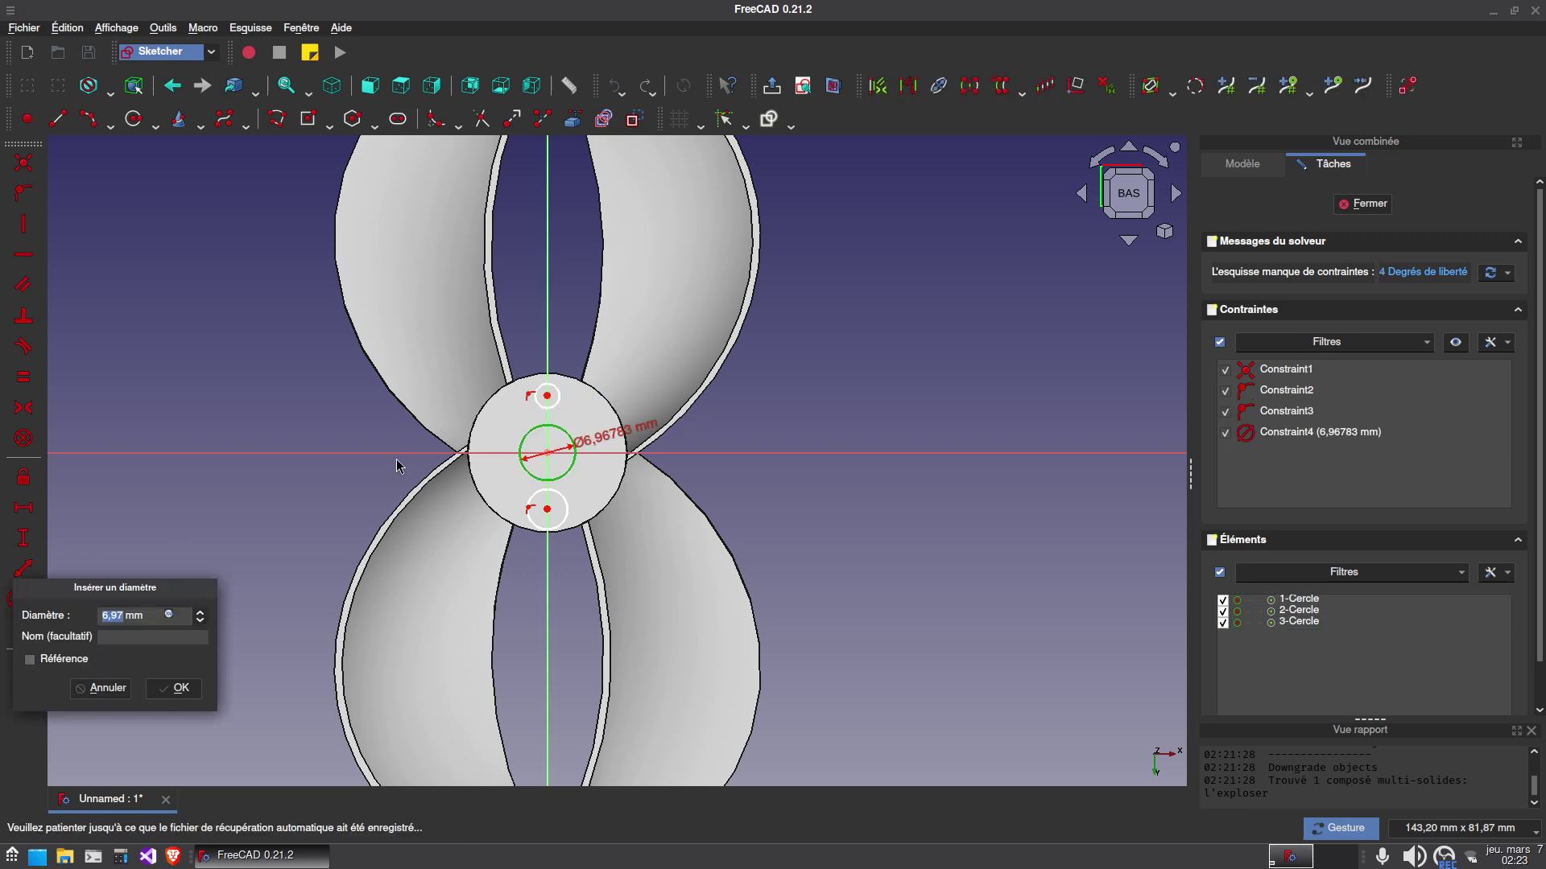
pyautogui.write('5')
pyautogui.press('Return')
pyautogui.click(541, 397)
pyautogui.click(23, 600)
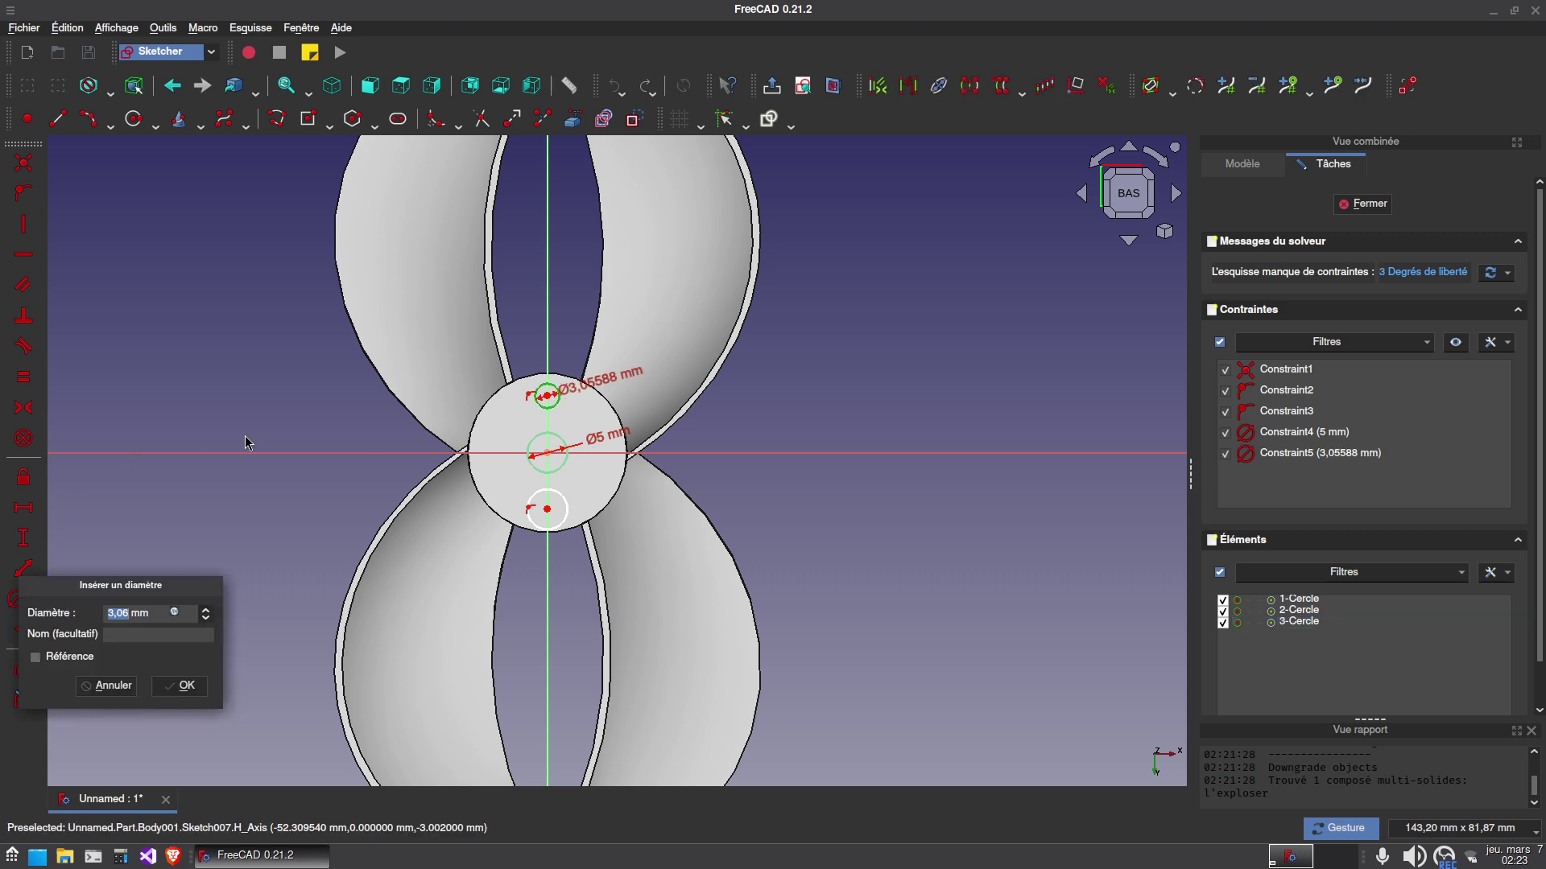
pyautogui.write('2')
pyautogui.press('Return')
# Make the two small circles equal in size and their centres symmetric about the horizontal axis.
pyautogui.scroll(4, 583, 424)
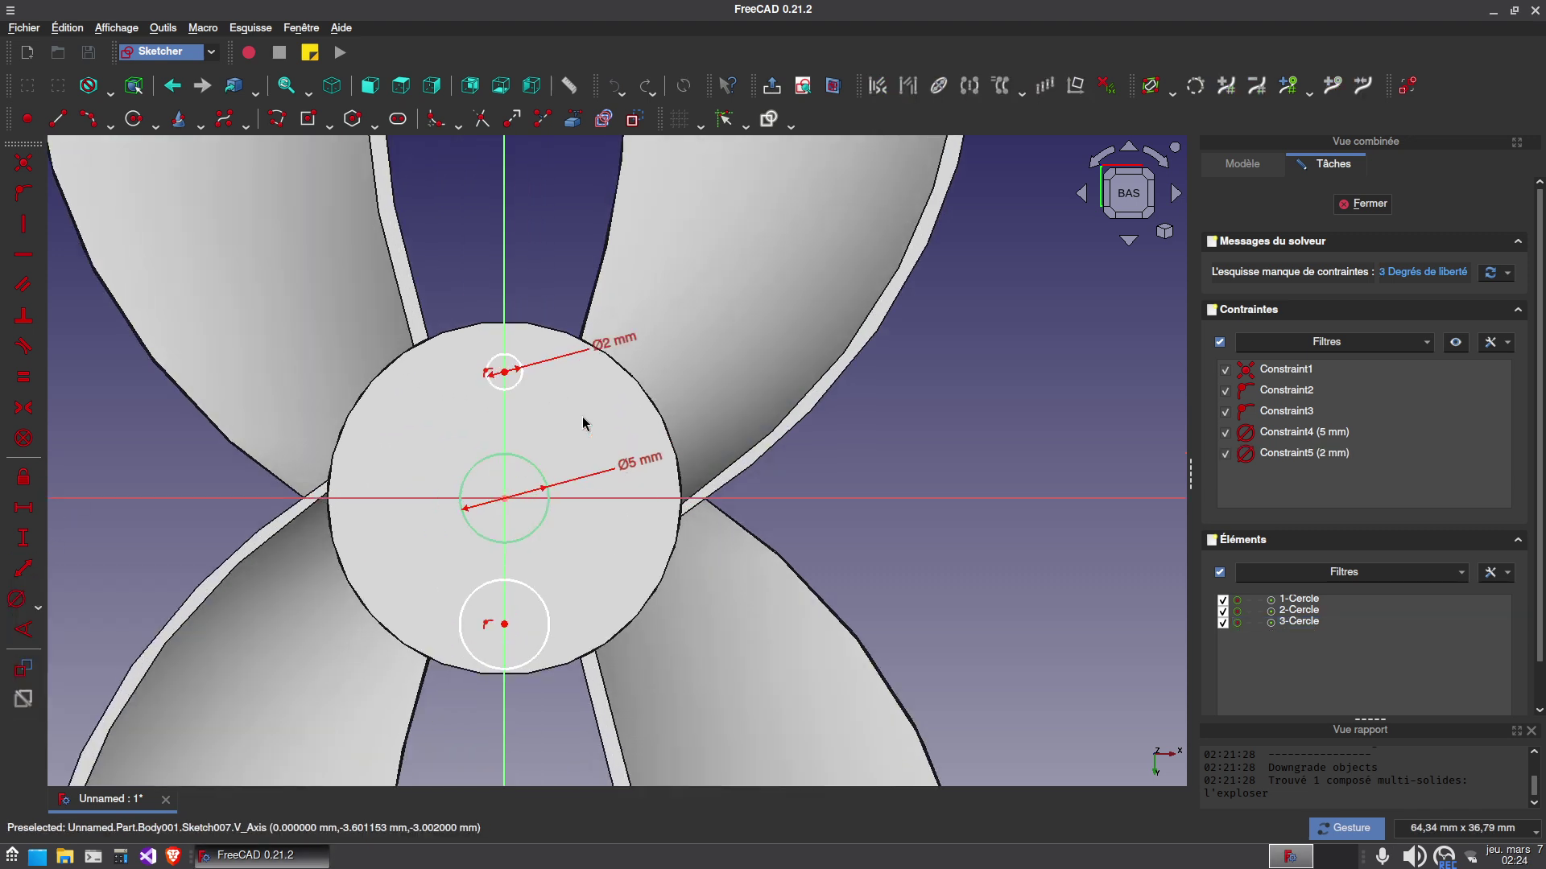
pyautogui.click(510, 388)
pyautogui.click(540, 607)
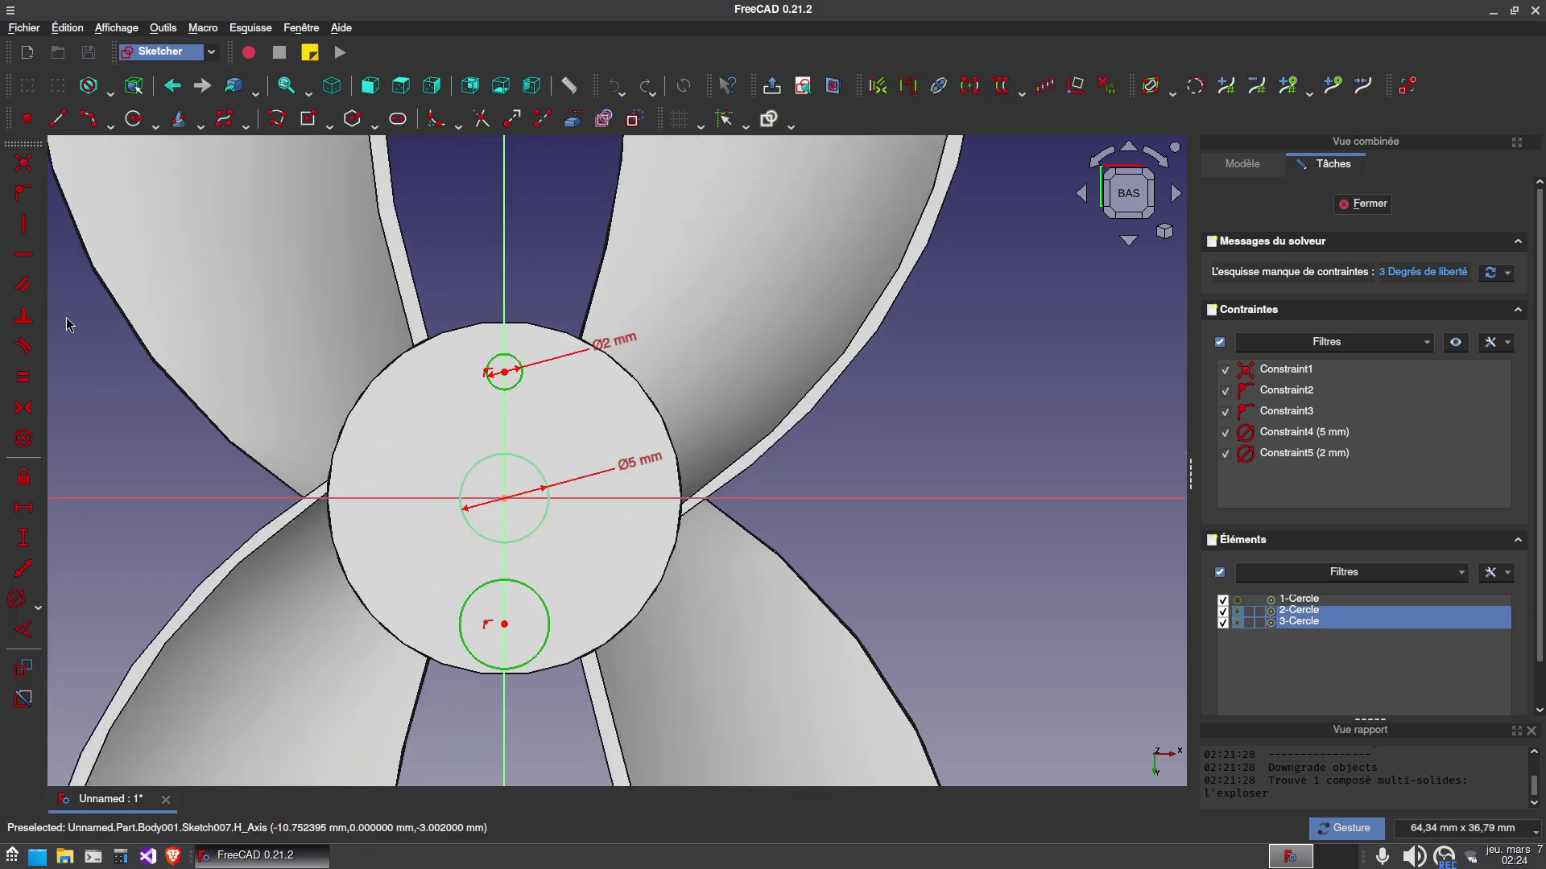
pyautogui.click(24, 377)
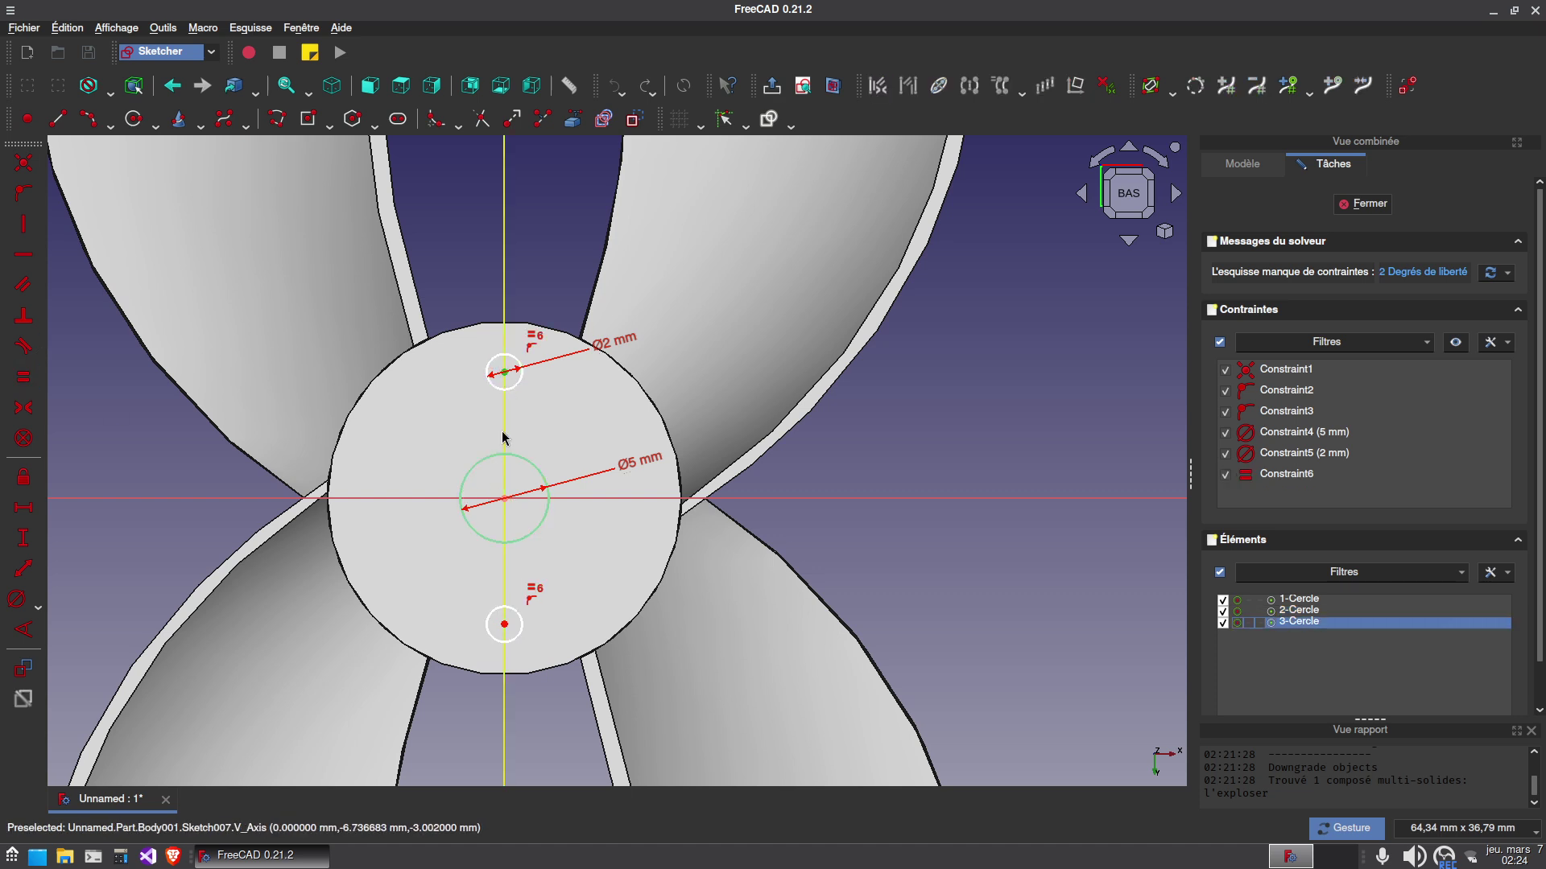
pyautogui.click(506, 626)
pyautogui.click(426, 499)
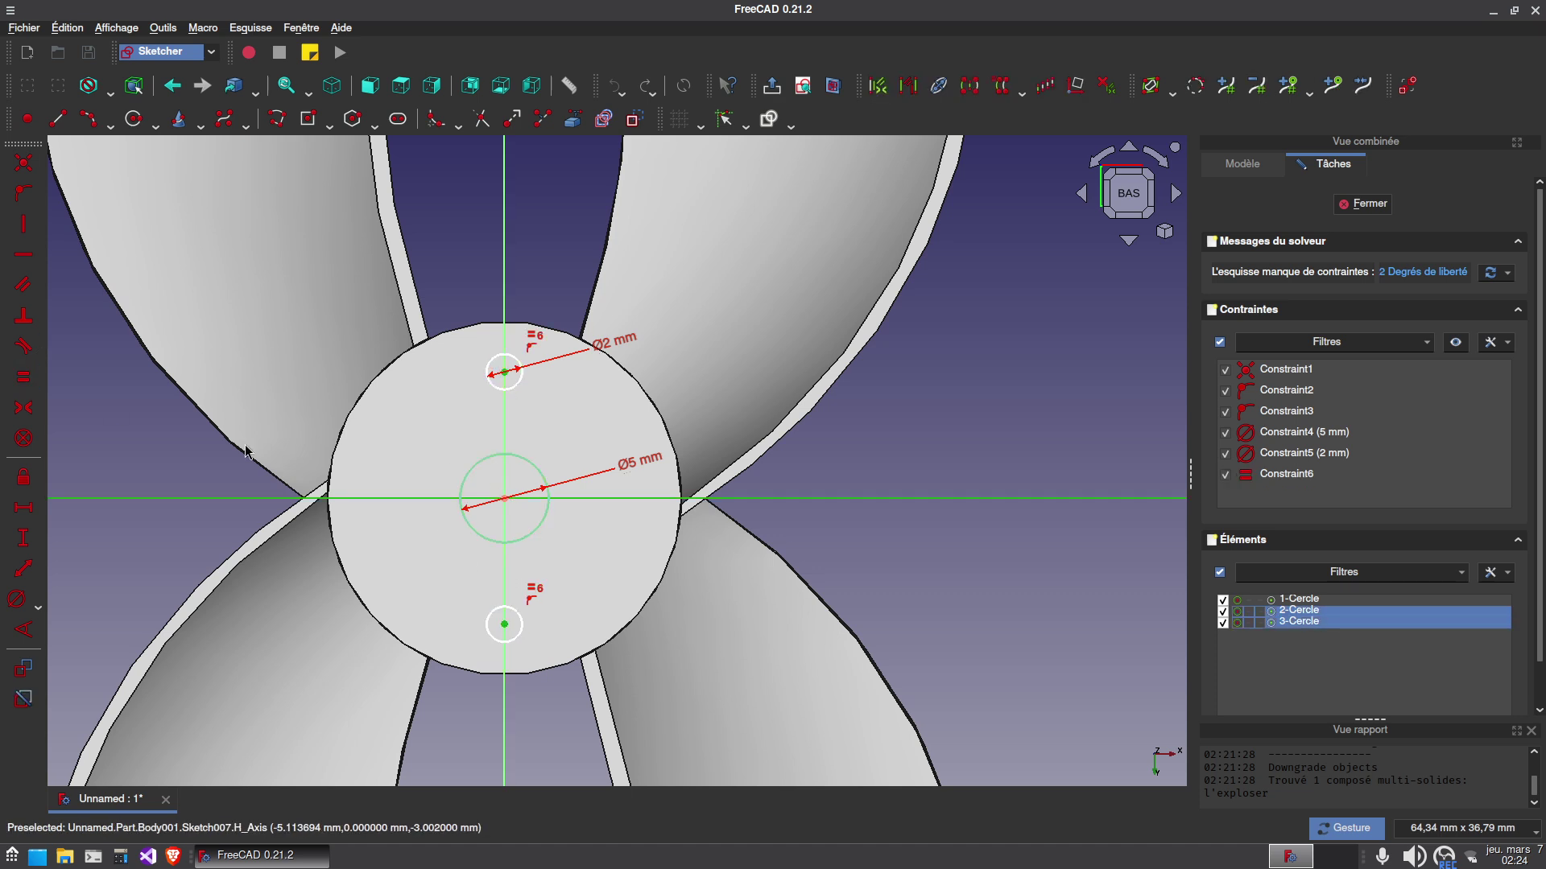
pyautogui.click(24, 407)
# Constrain the upper small circle's centre to 6 mm vertically from the horizontal axis and close the sketch.
pyautogui.click(505, 373)
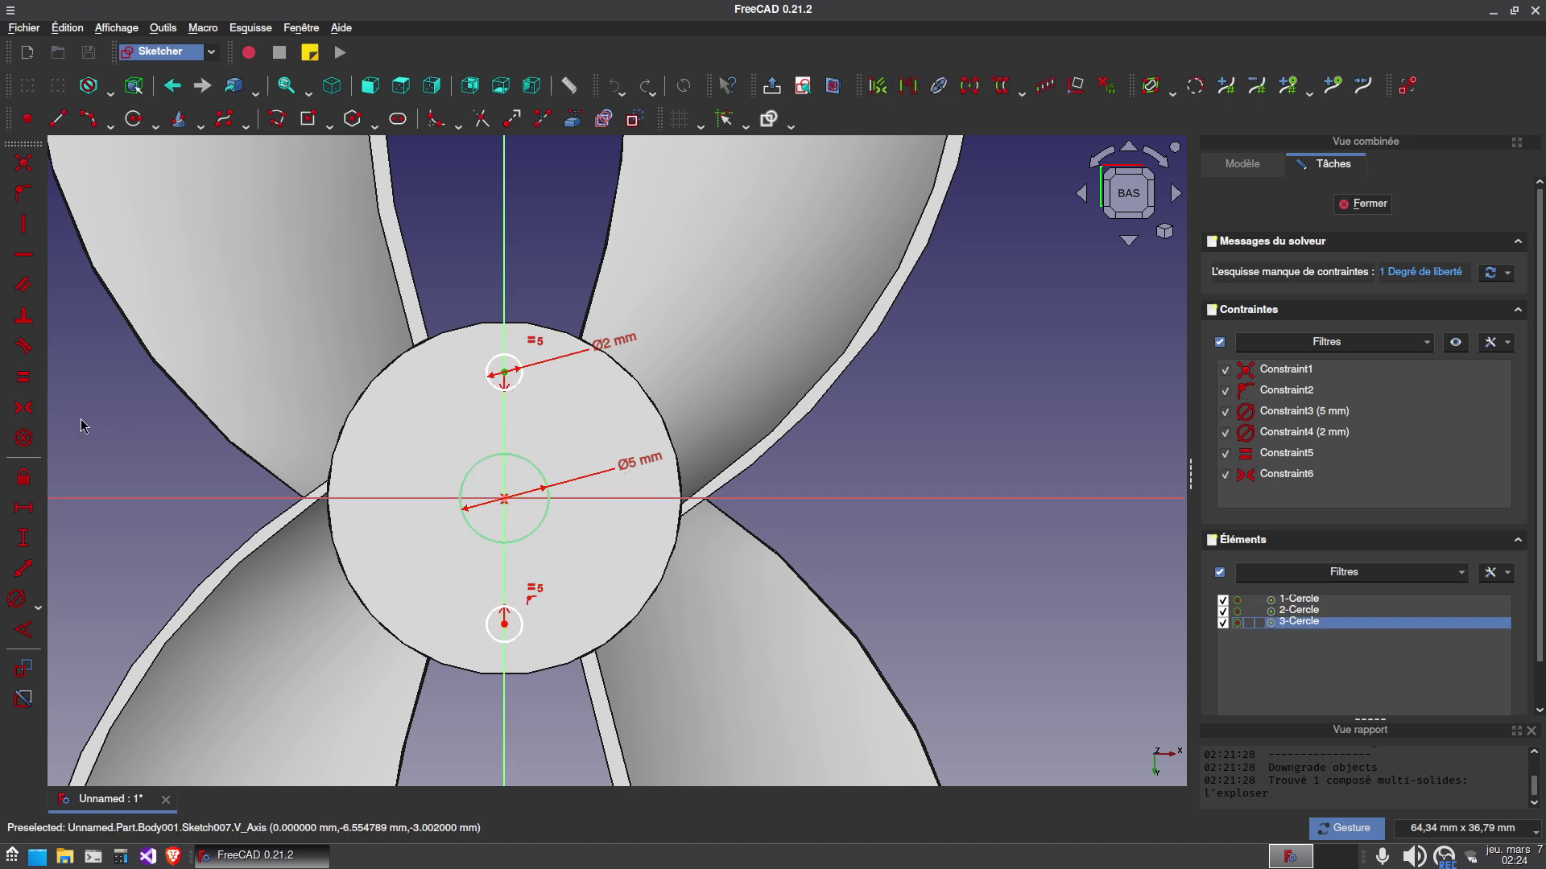
pyautogui.click(28, 542)
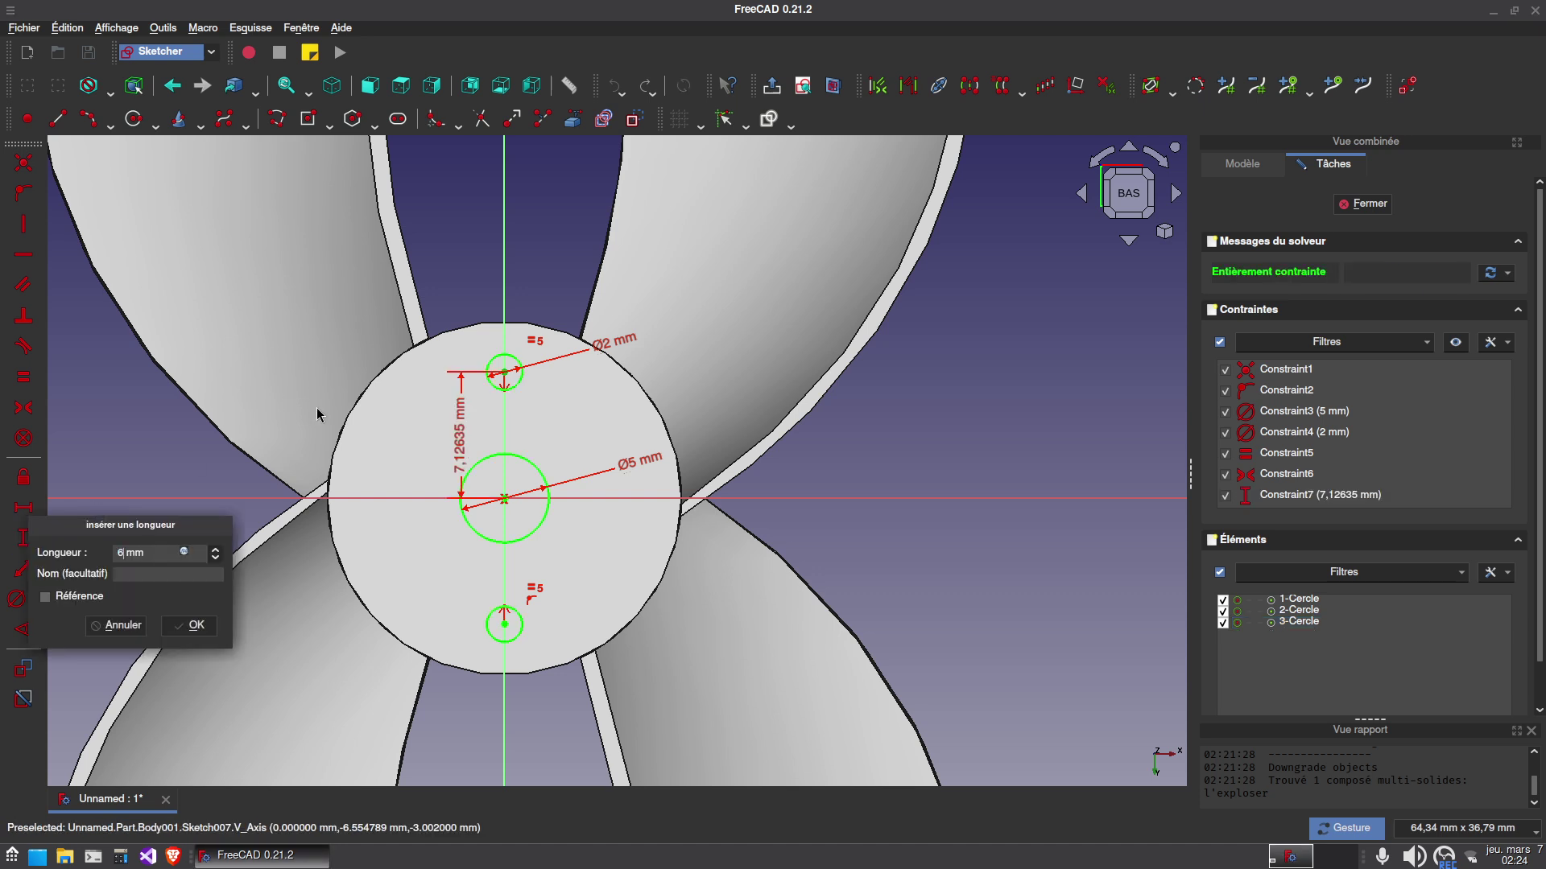
pyautogui.press('Return')
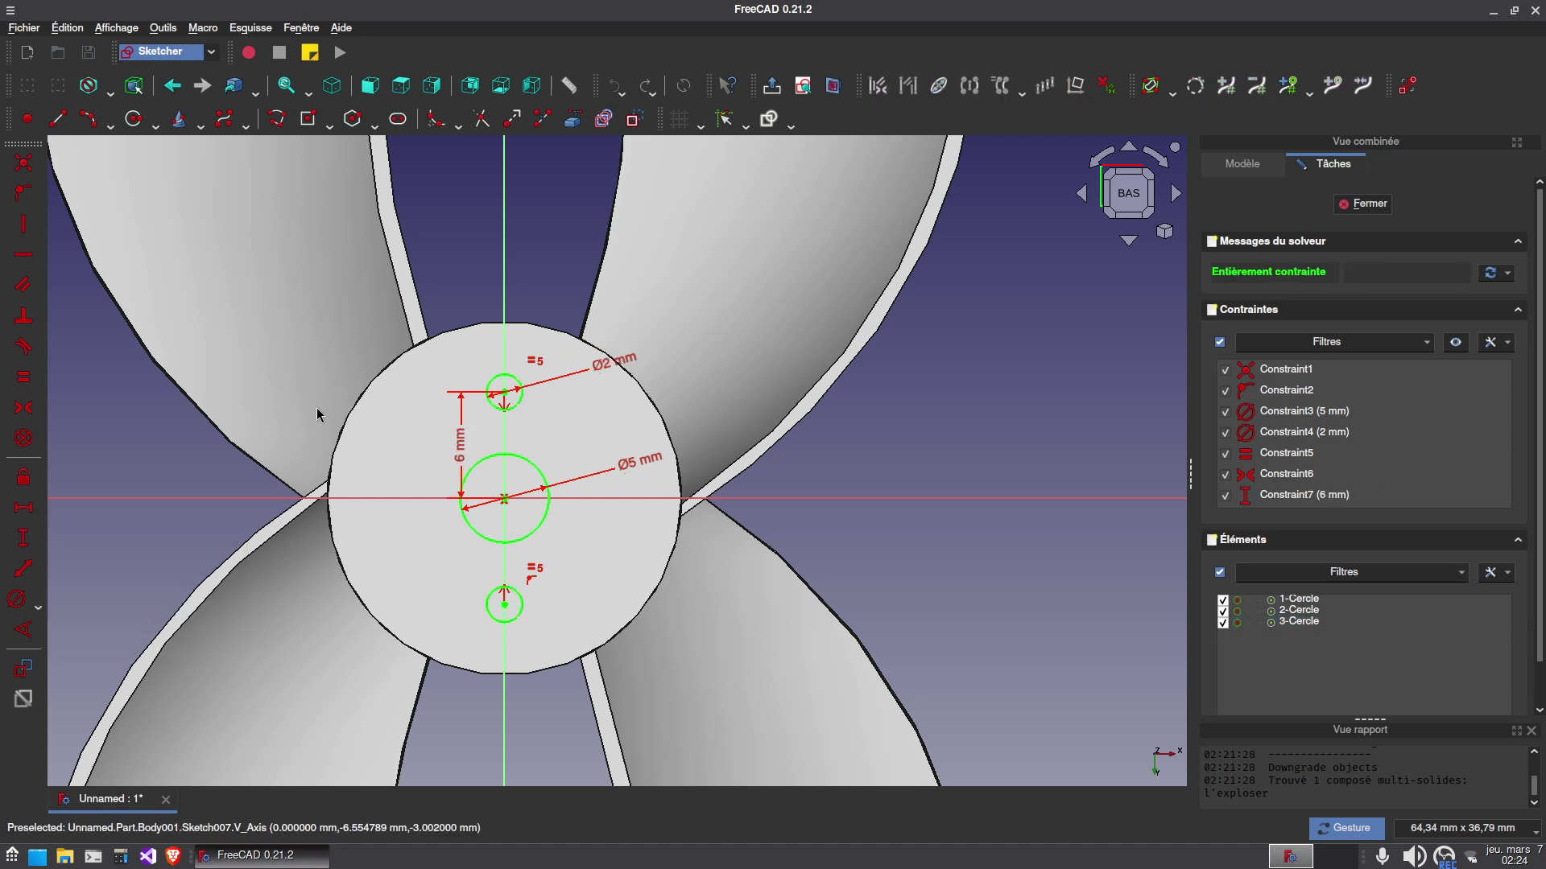
pyautogui.click(1356, 199)
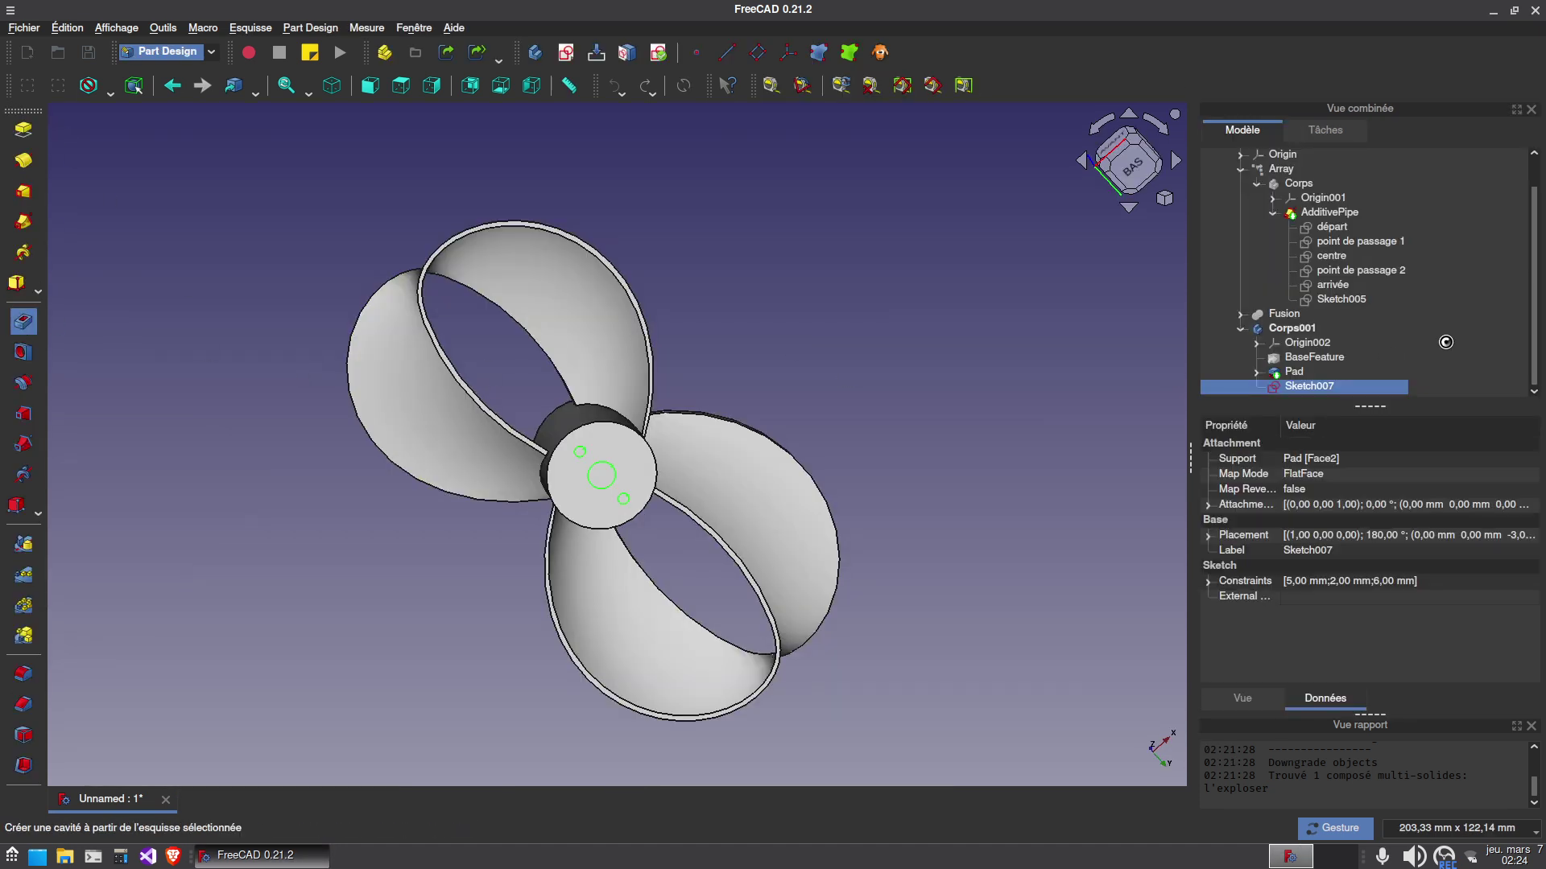
# Pocket the three-circle sketch through all of the hub to cut the shaft hole and the two side holes.
pyautogui.click(1410, 240)
pyautogui.click(1413, 266)
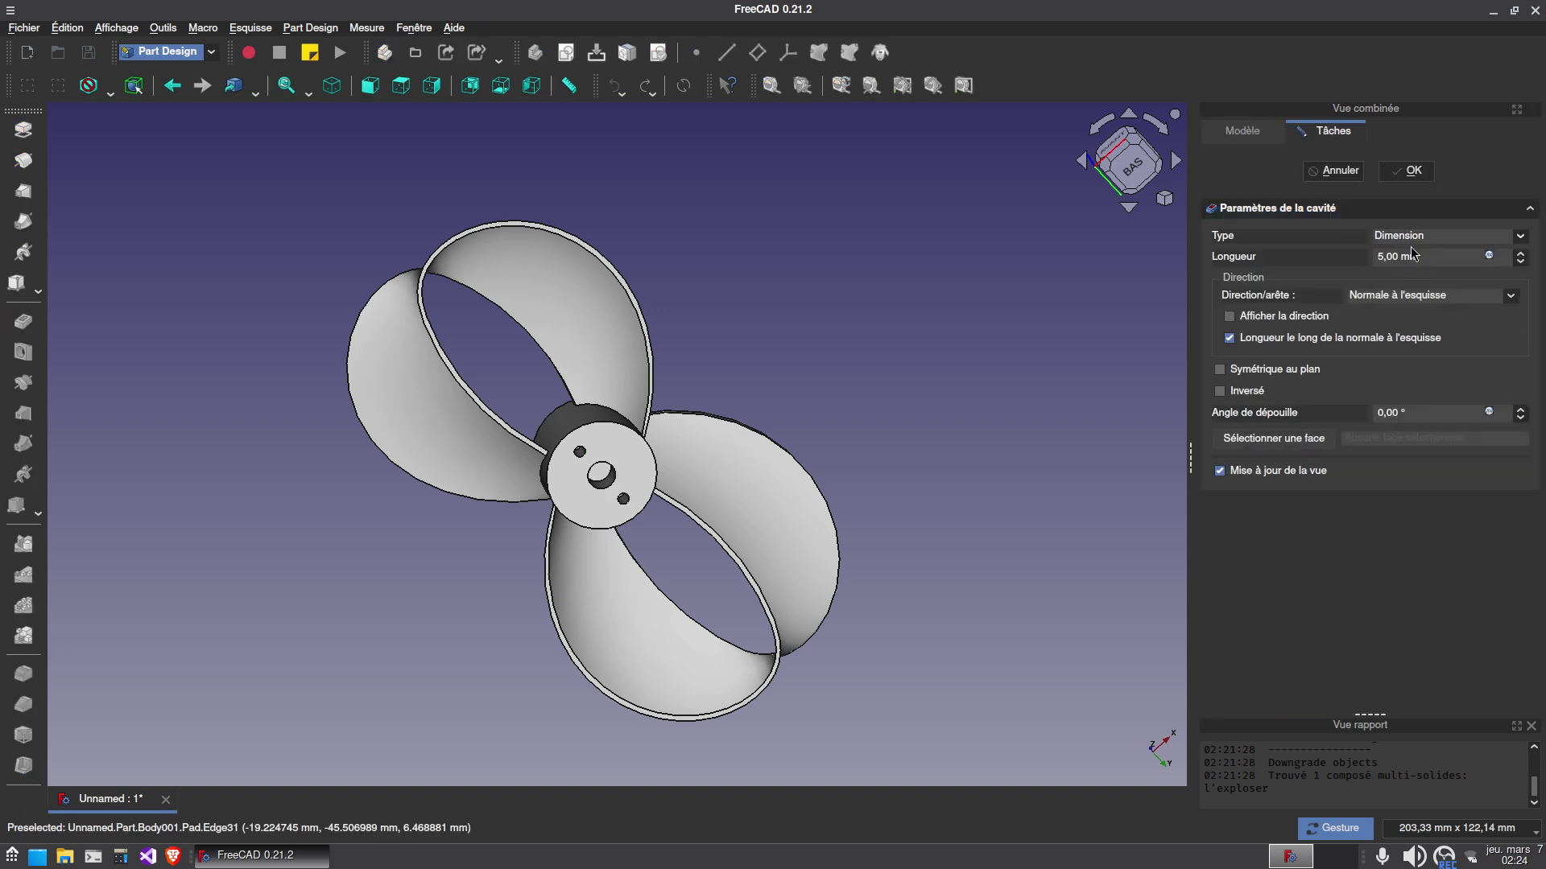
pyautogui.click(1411, 179)
# Fillet the hub's upper outer edge with a 2 mm radius.
pyautogui.moveTo(736, 252); pyautogui.dragTo(604, 431)
pyautogui.click(604, 419)
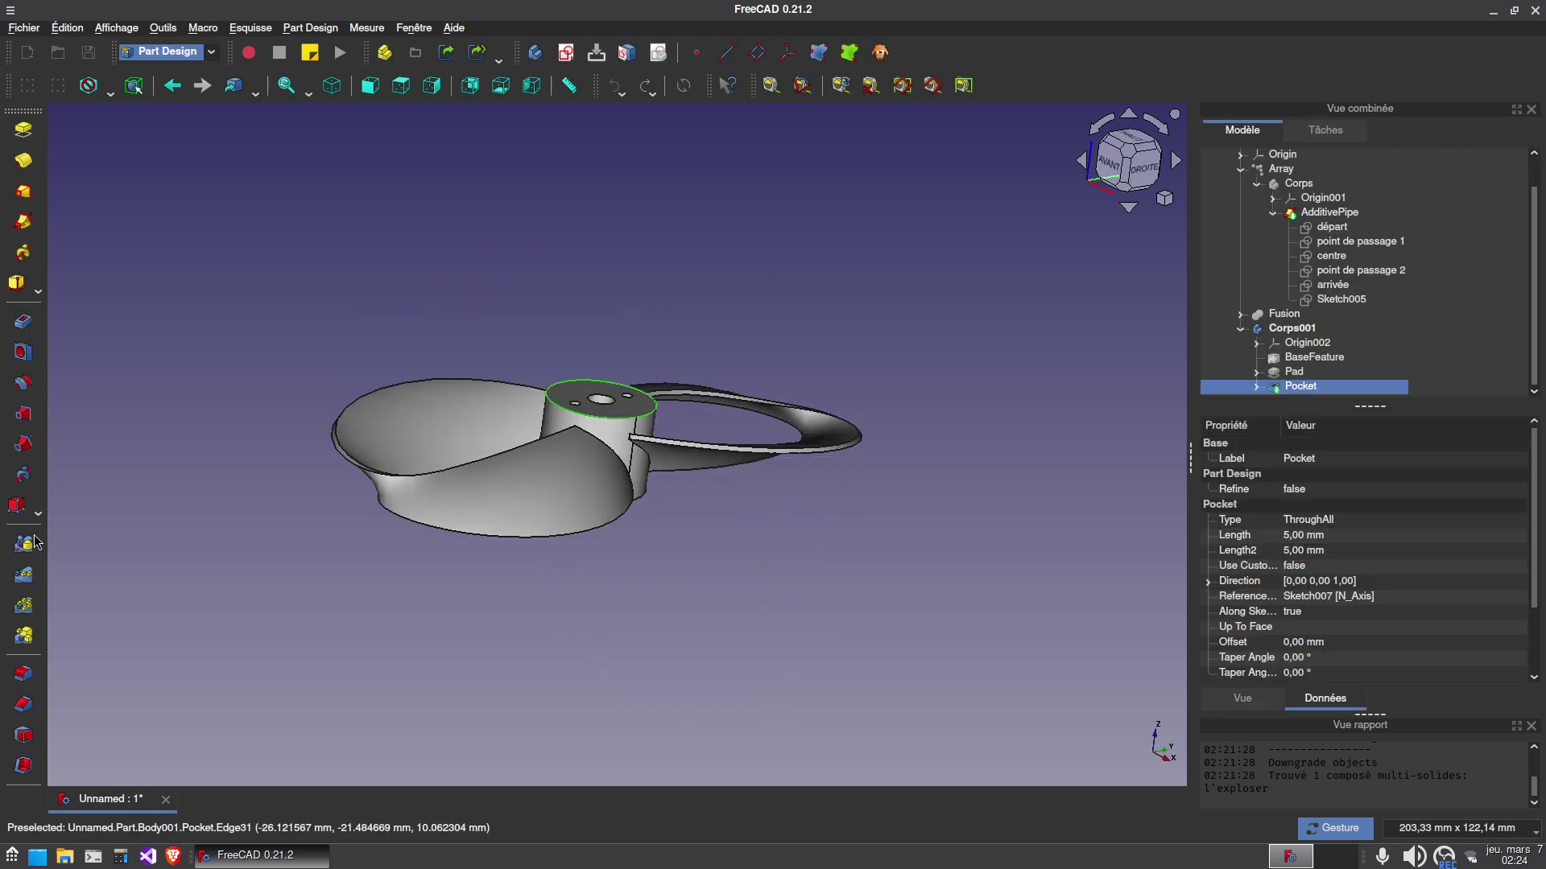
pyautogui.click(23, 674)
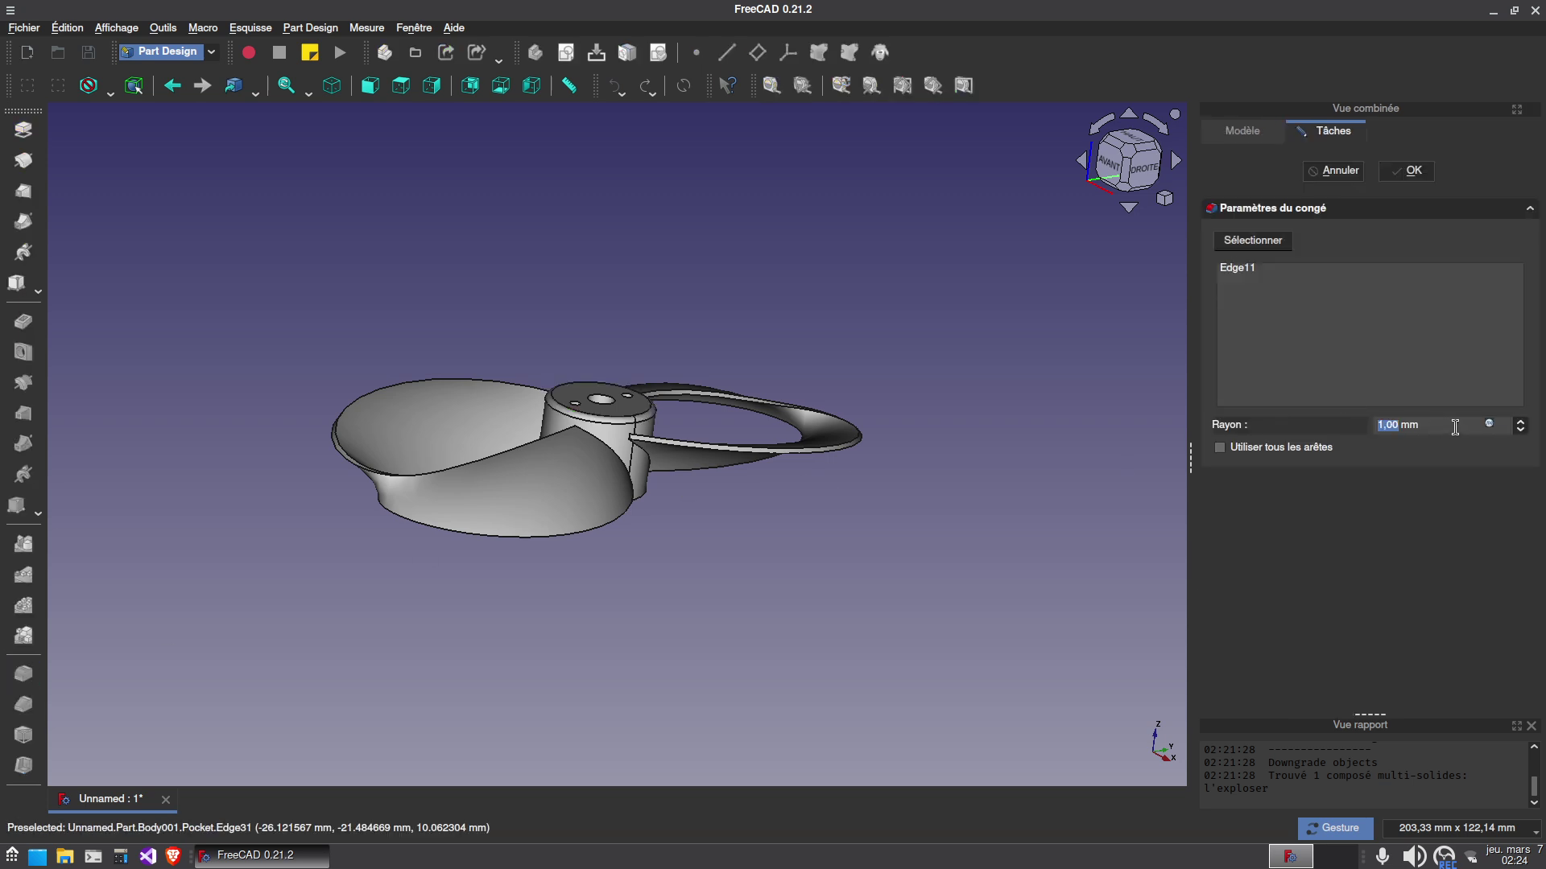
pyautogui.scroll(1, 1455, 428)
pyautogui.moveTo(766, 604); pyautogui.dragTo(637, 687)
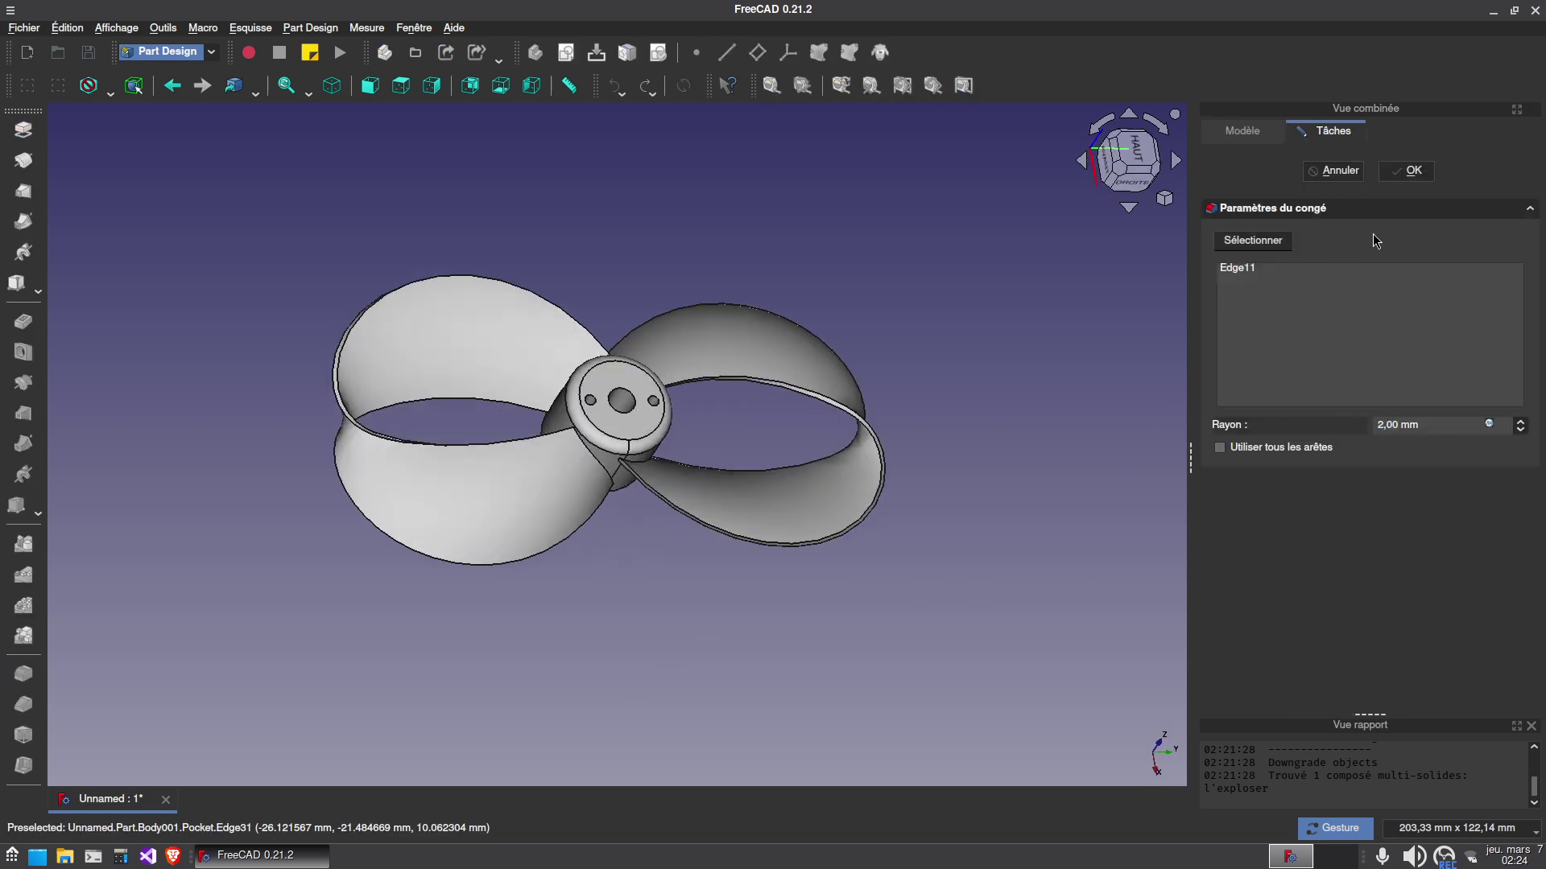
pyautogui.click(1409, 171)
# Switch the display style to shaded without edge lines and show the propeller from above and in isometric view.
pyautogui.moveTo(604, 631); pyautogui.dragTo(458, 597)
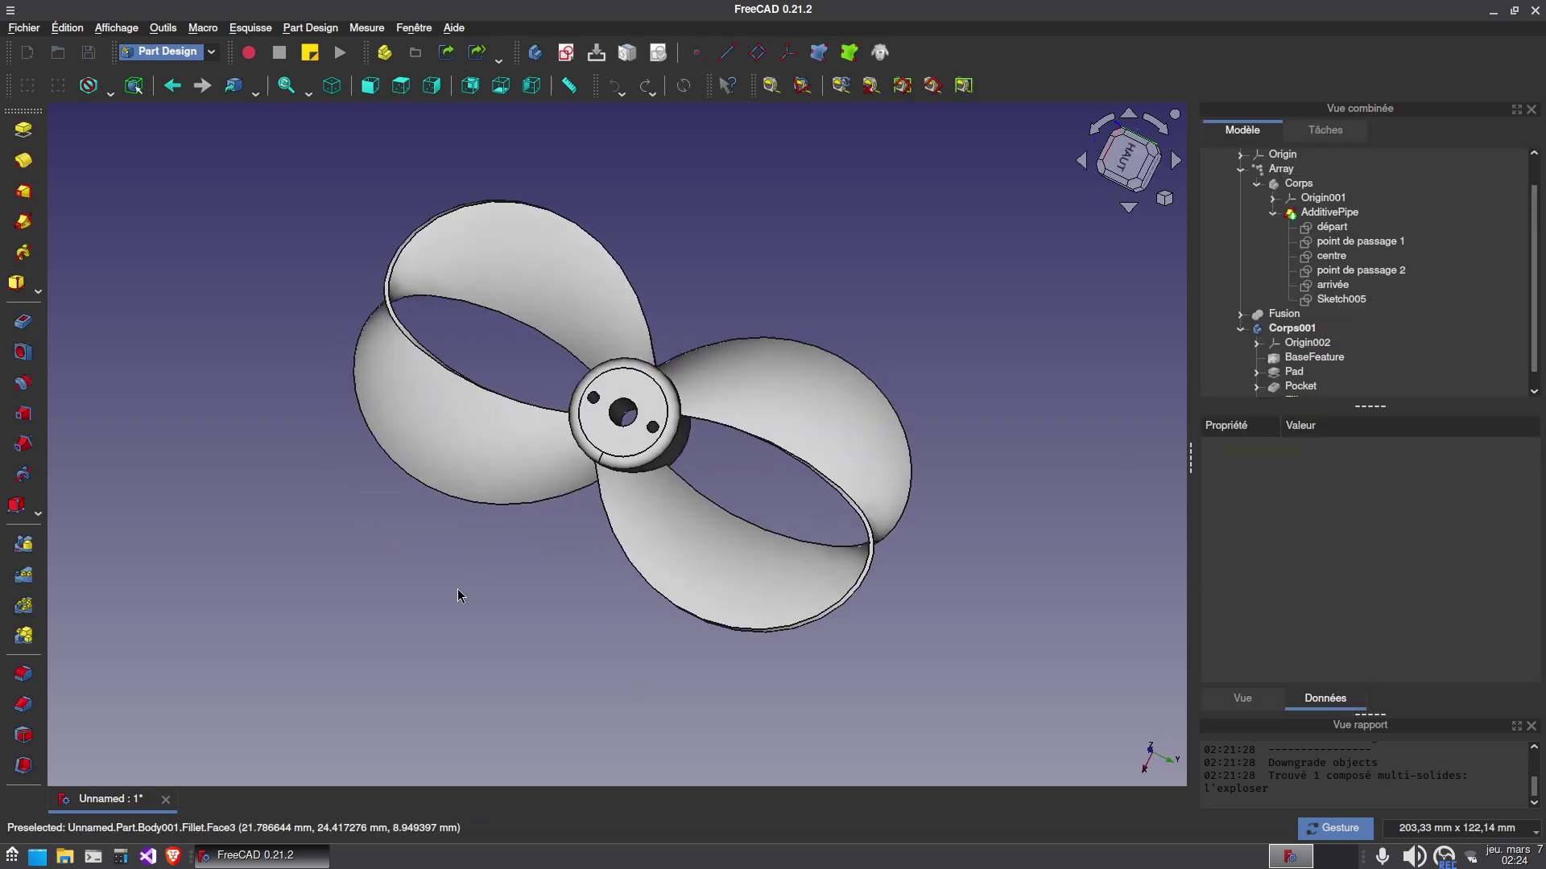
pyautogui.click(111, 93)
pyautogui.click(129, 195)
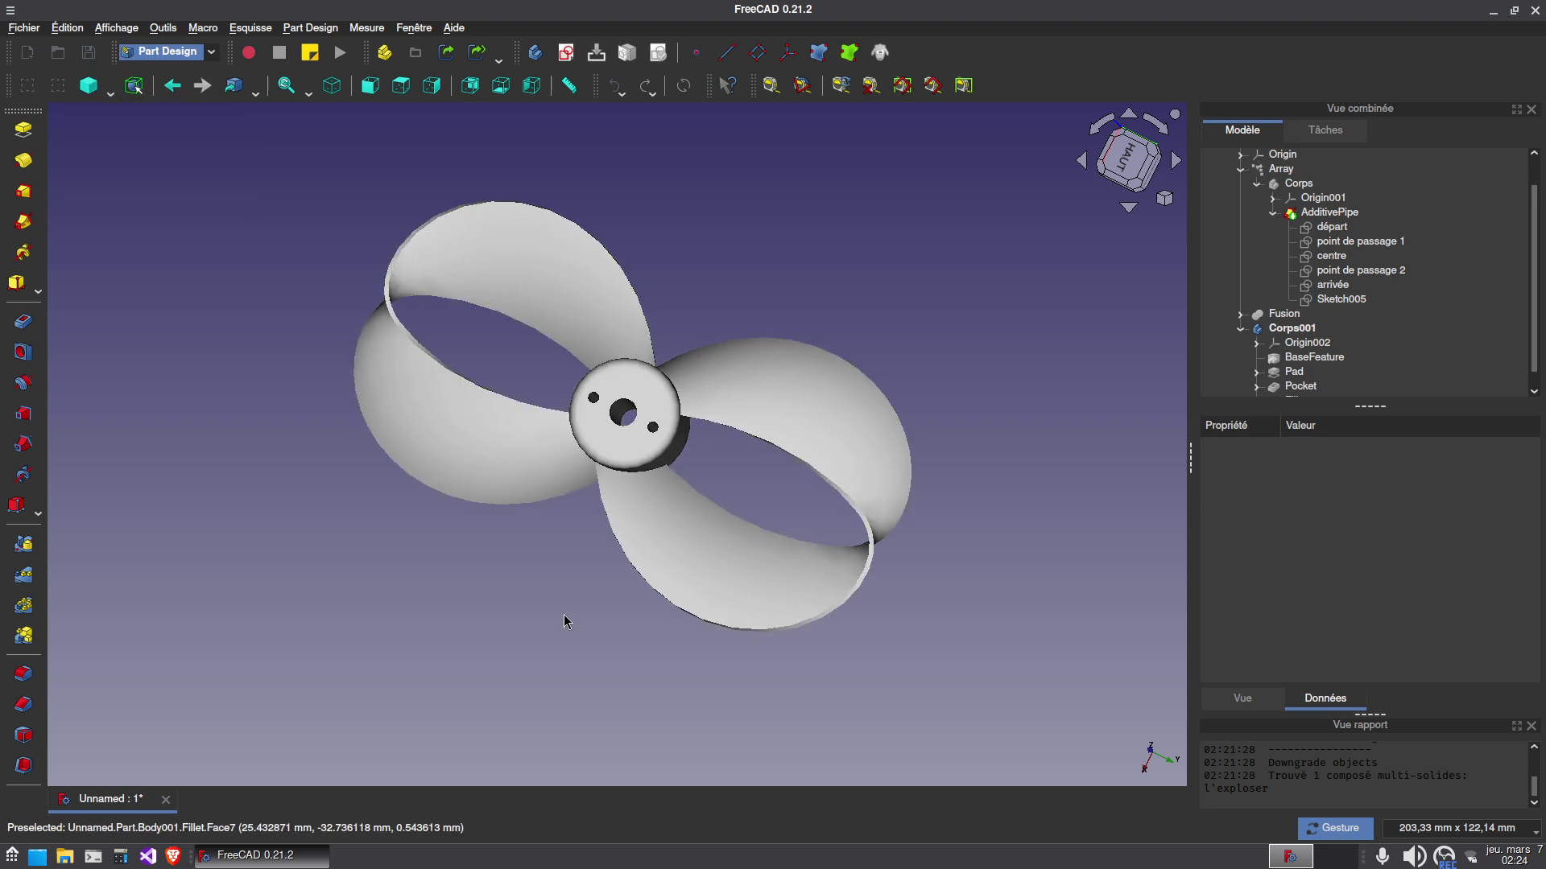
pyautogui.press('2')
pyautogui.press('0')
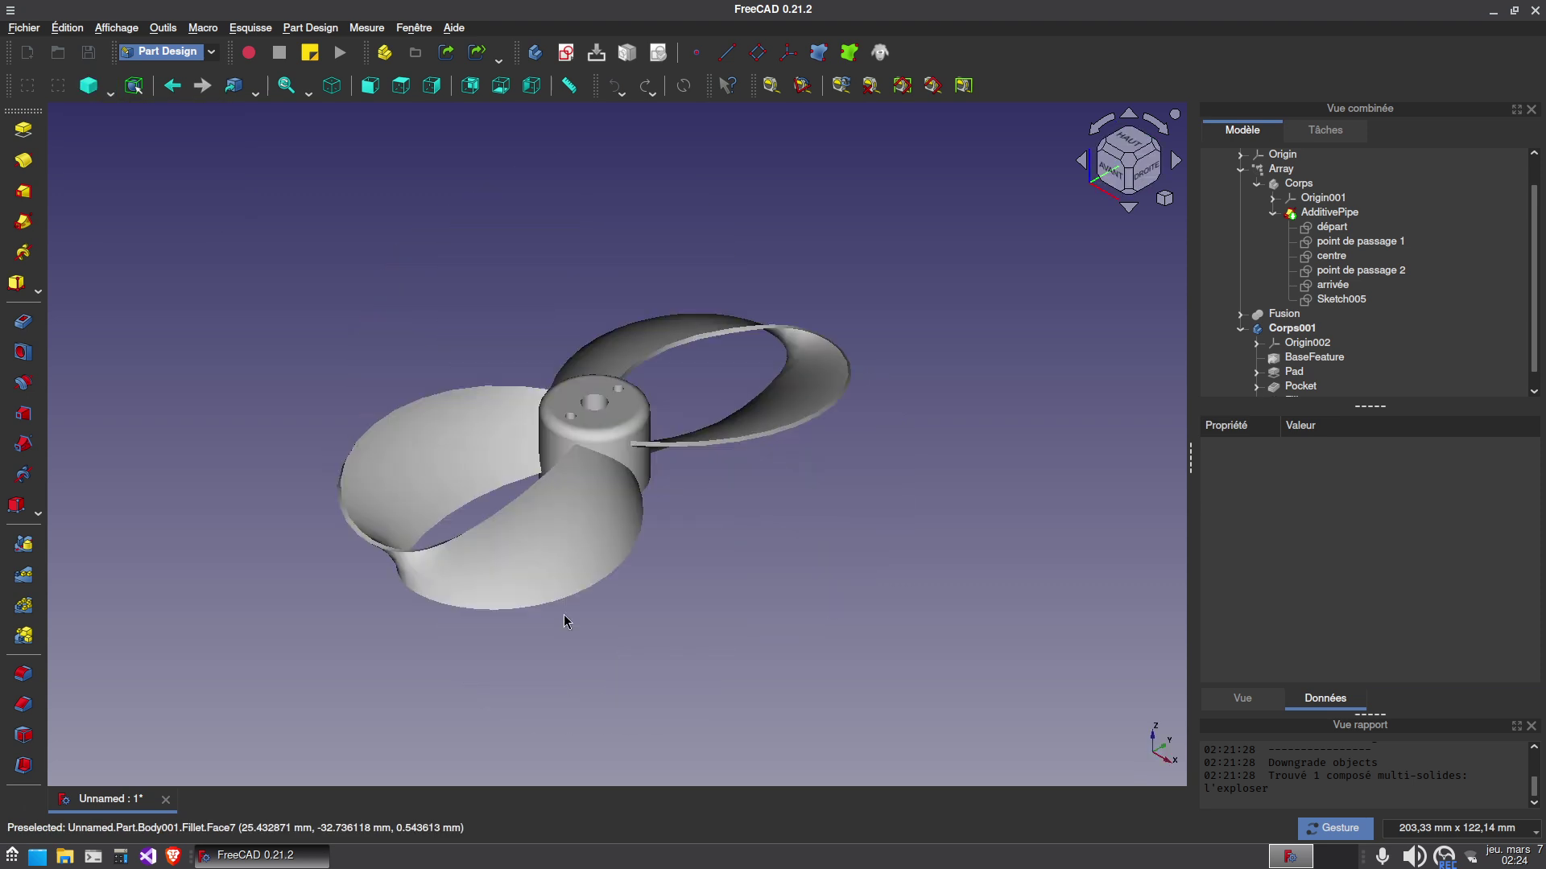
# Collapse the array in the model tree and apply a random colour to the Corps001 body.
pyautogui.scroll(1, 1306, 293)
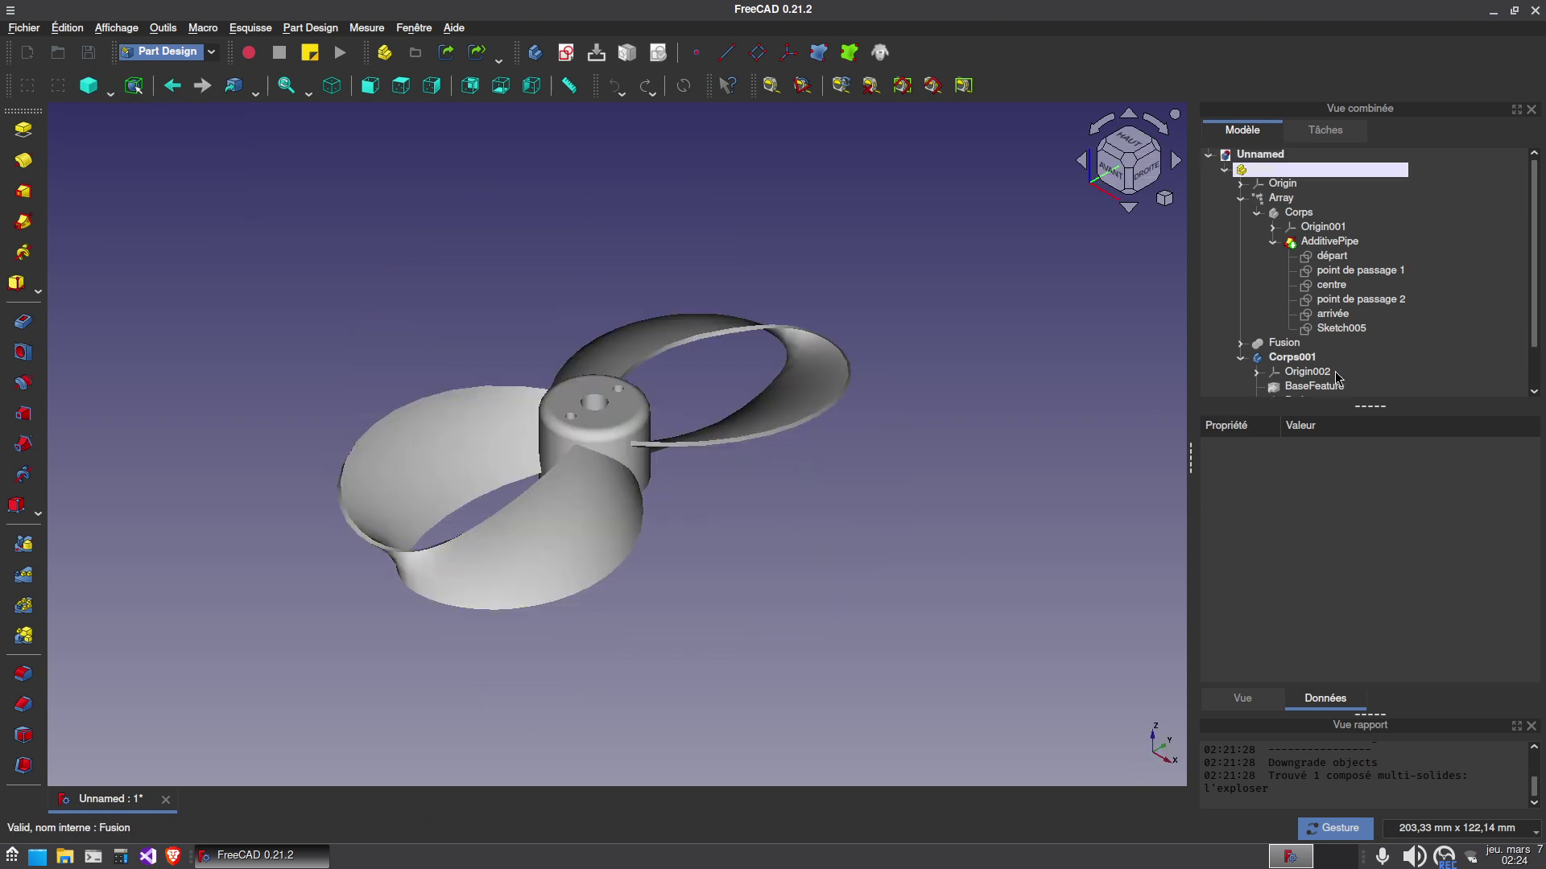
pyautogui.click(1240, 197)
pyautogui.click(1292, 227)
pyautogui.rightClick(1292, 227)
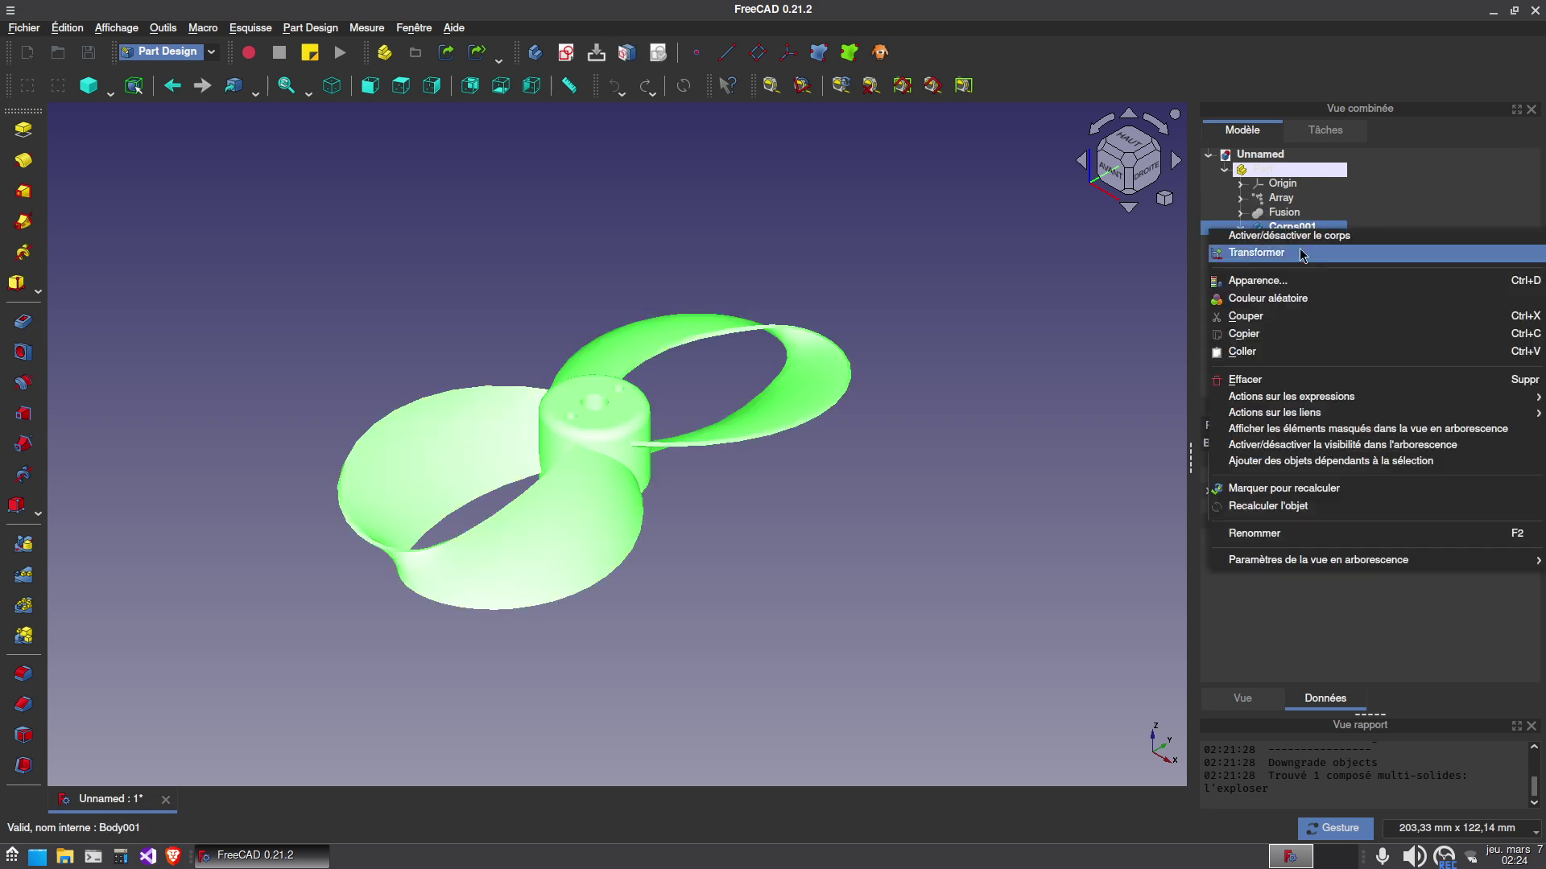
pyautogui.click(1288, 300)
pyautogui.click(878, 568)
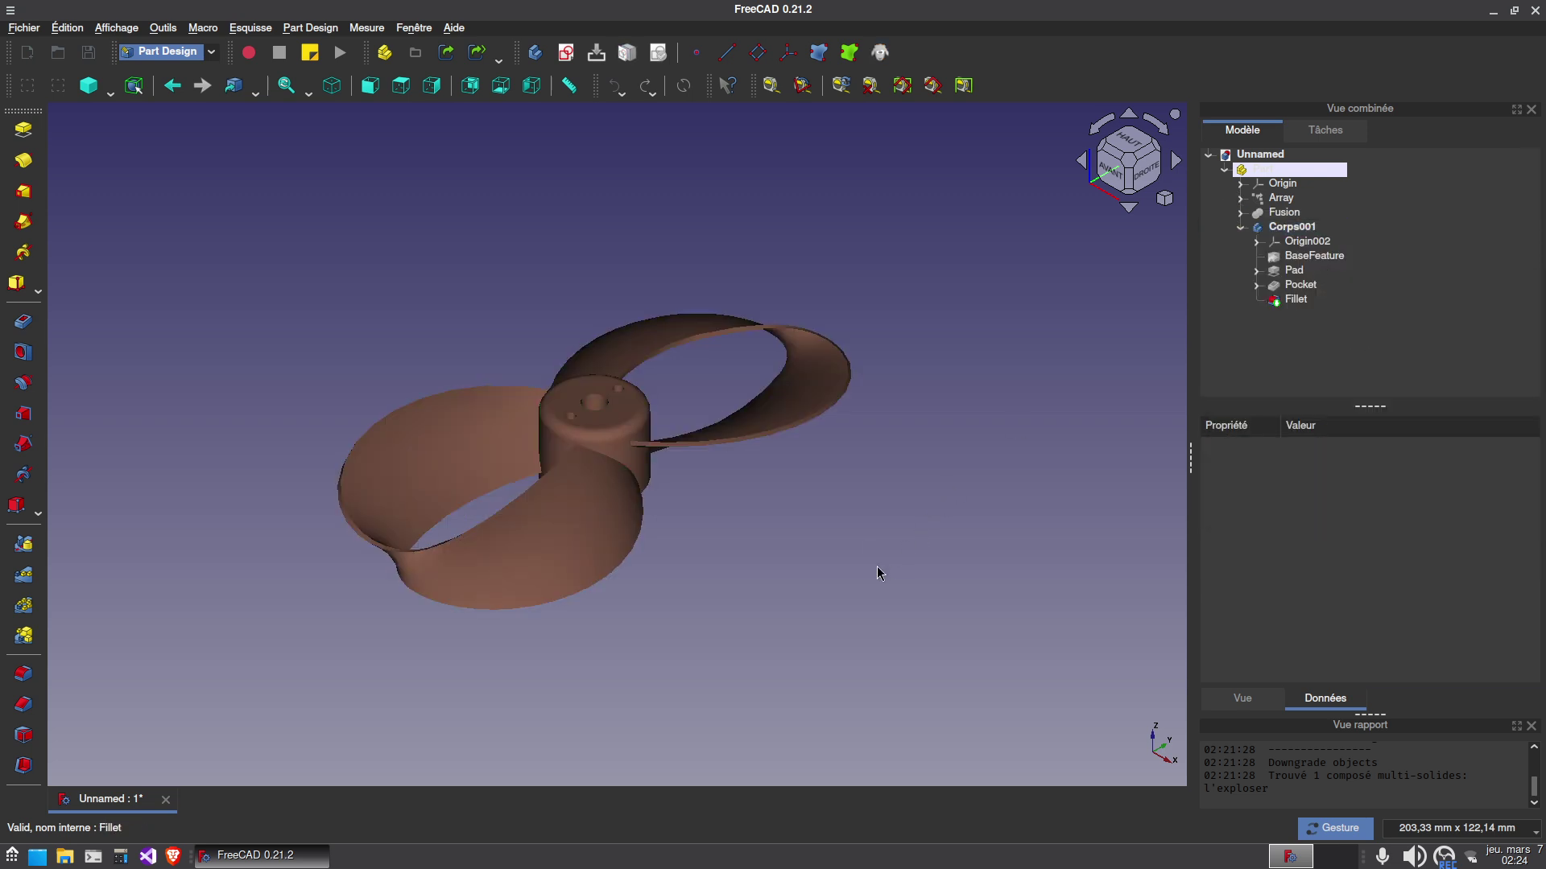
# Set the Corps001 body's shape colour to green from the basic colours.
pyautogui.rightClick(1288, 231)
pyautogui.click(1292, 283)
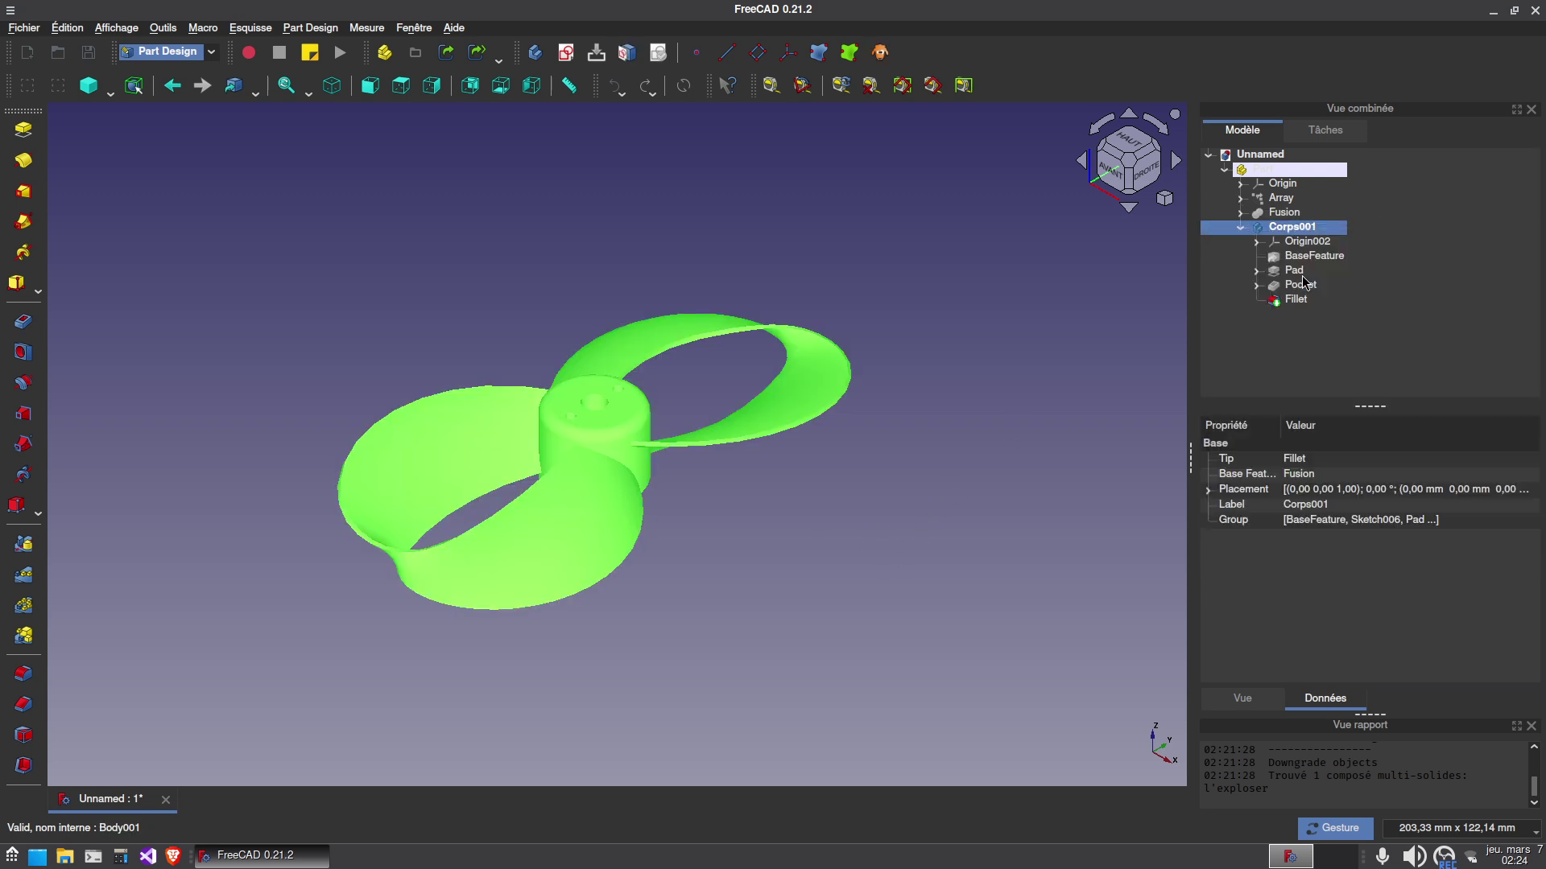
pyautogui.click(1433, 366)
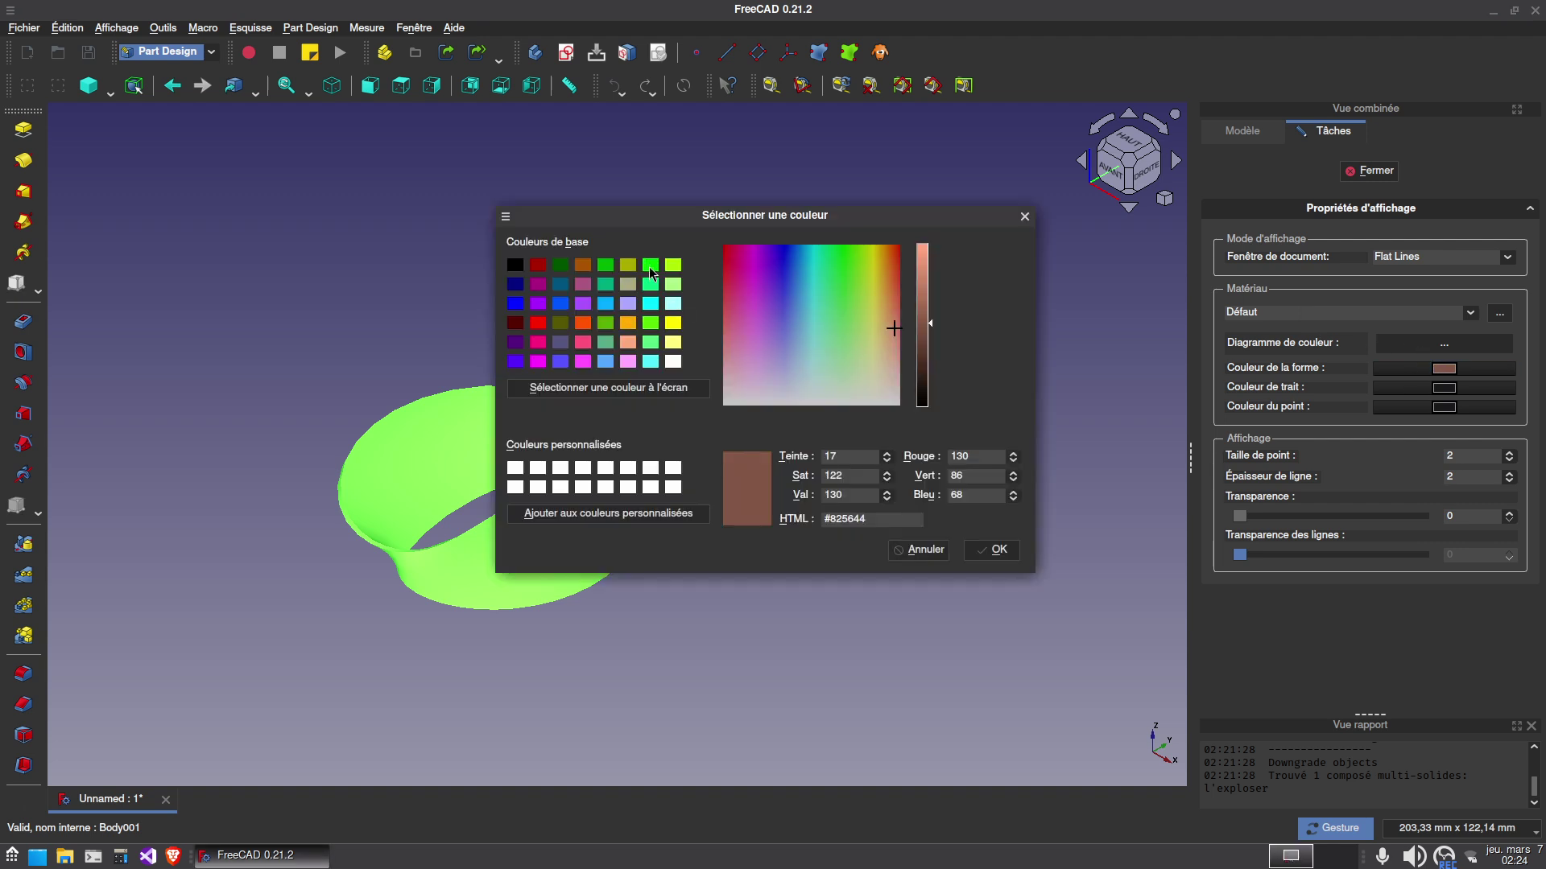
pyautogui.click(605, 265)
pyautogui.click(992, 550)
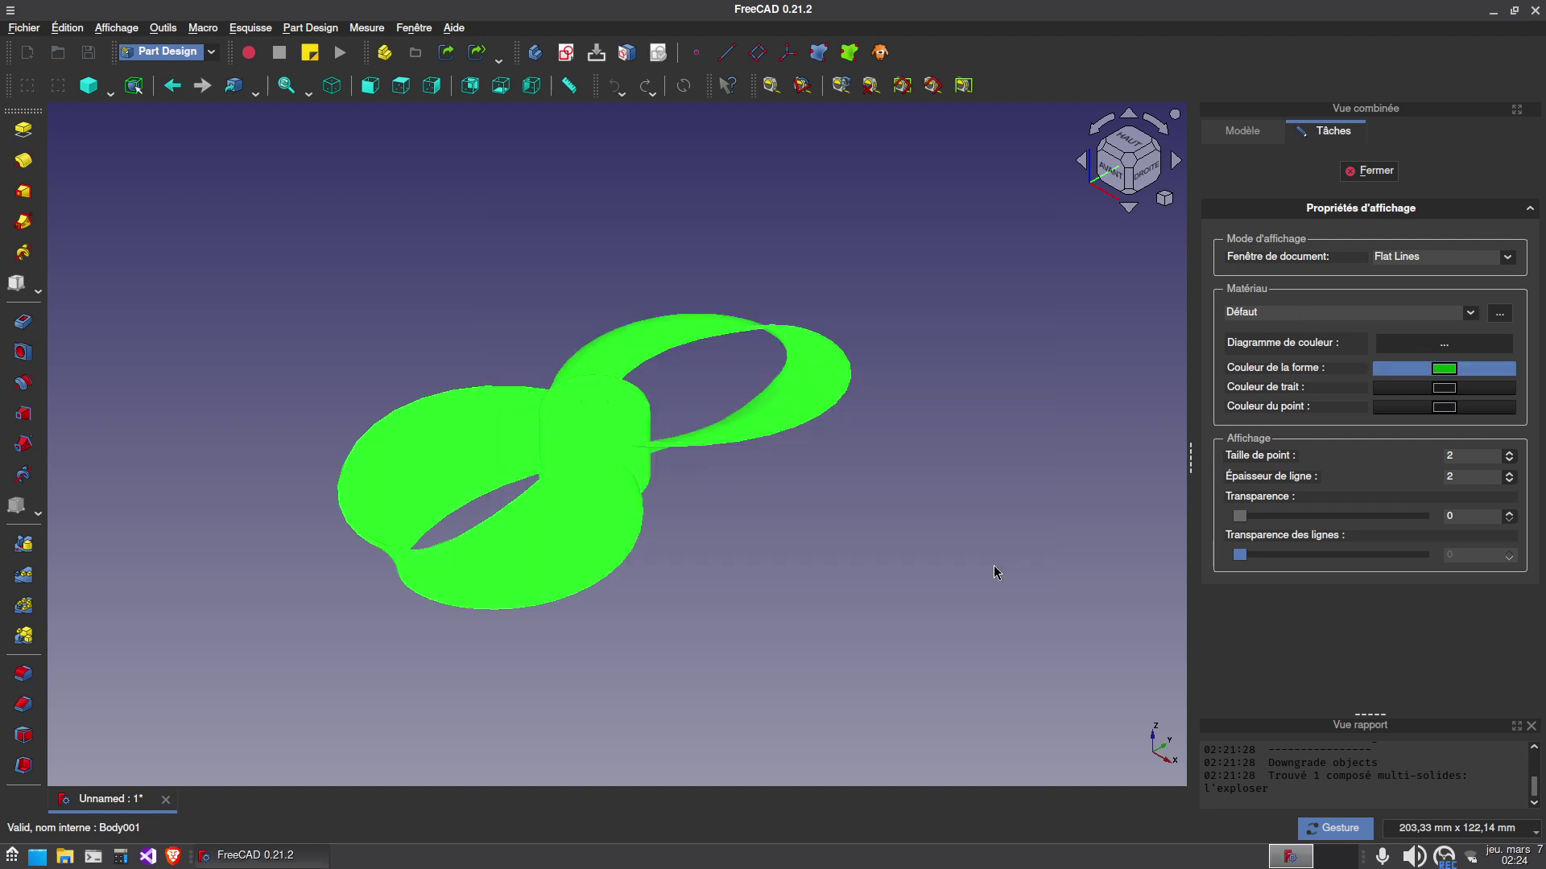
# Examine the finished green propeller from above, from various angles and in isometric view.
pyautogui.moveTo(753, 586); pyautogui.dragTo(907, 552)
pyautogui.moveTo(357, 465); pyautogui.dragTo(751, 447)
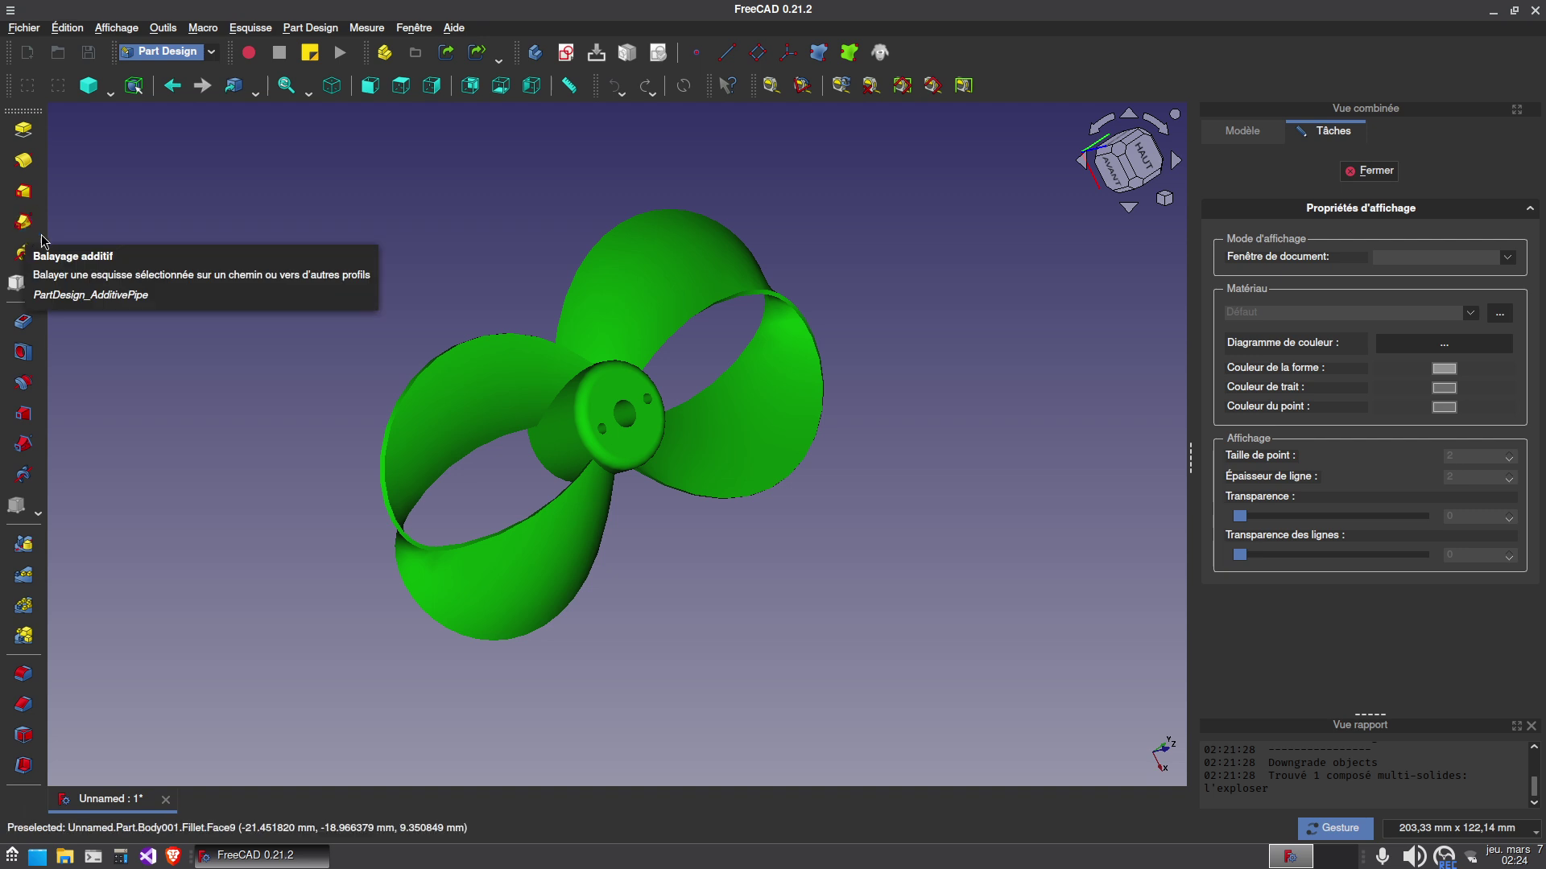
pyautogui.moveTo(737, 636); pyautogui.dragTo(599, 654)
pyautogui.press('0')
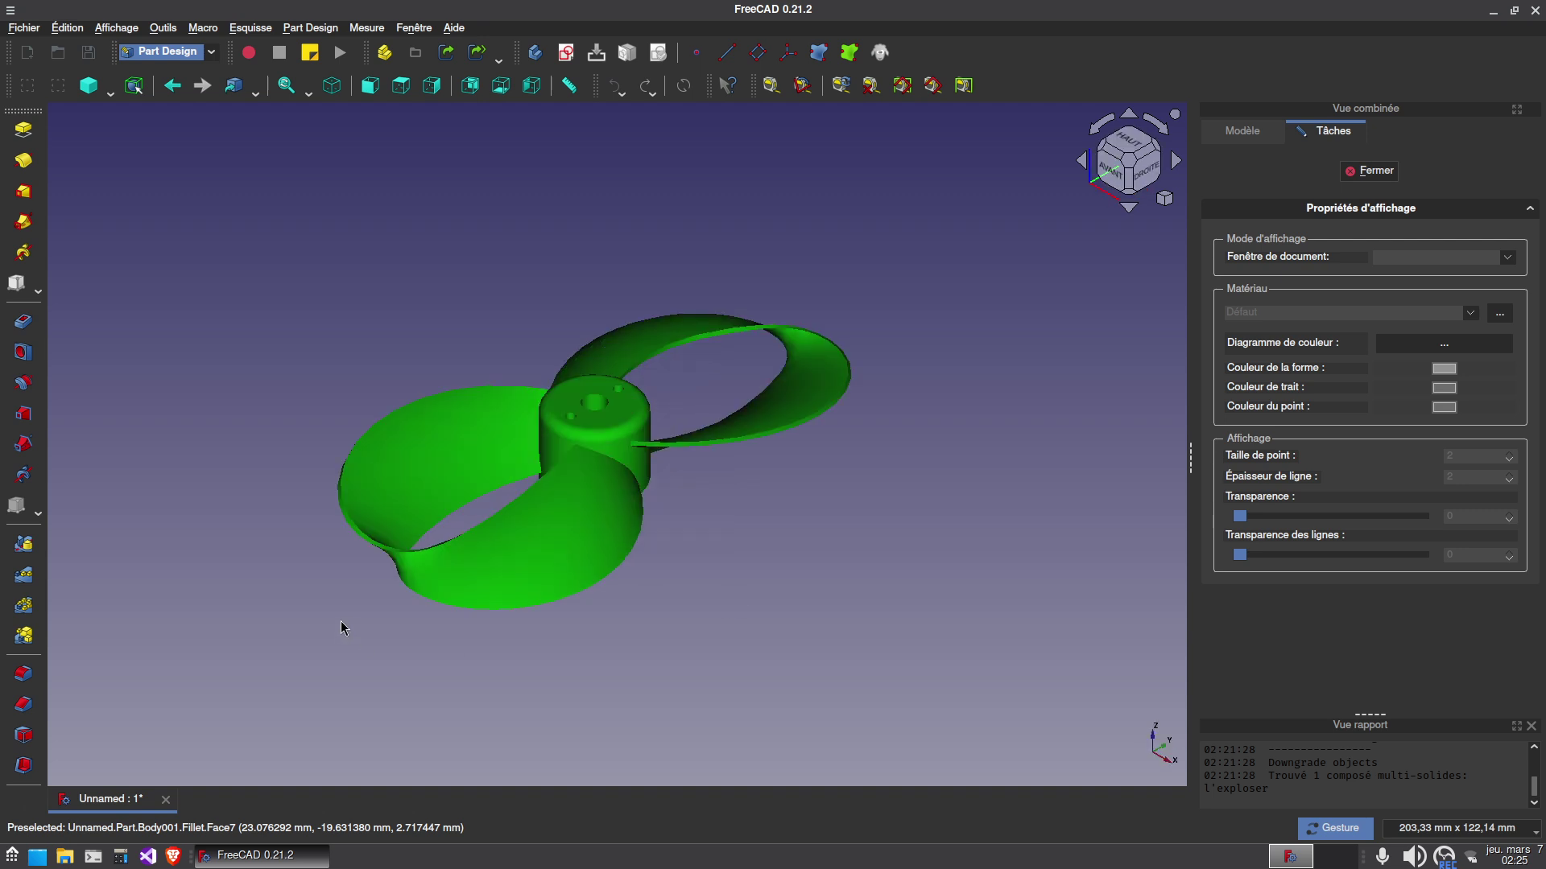
pyautogui.press('2')
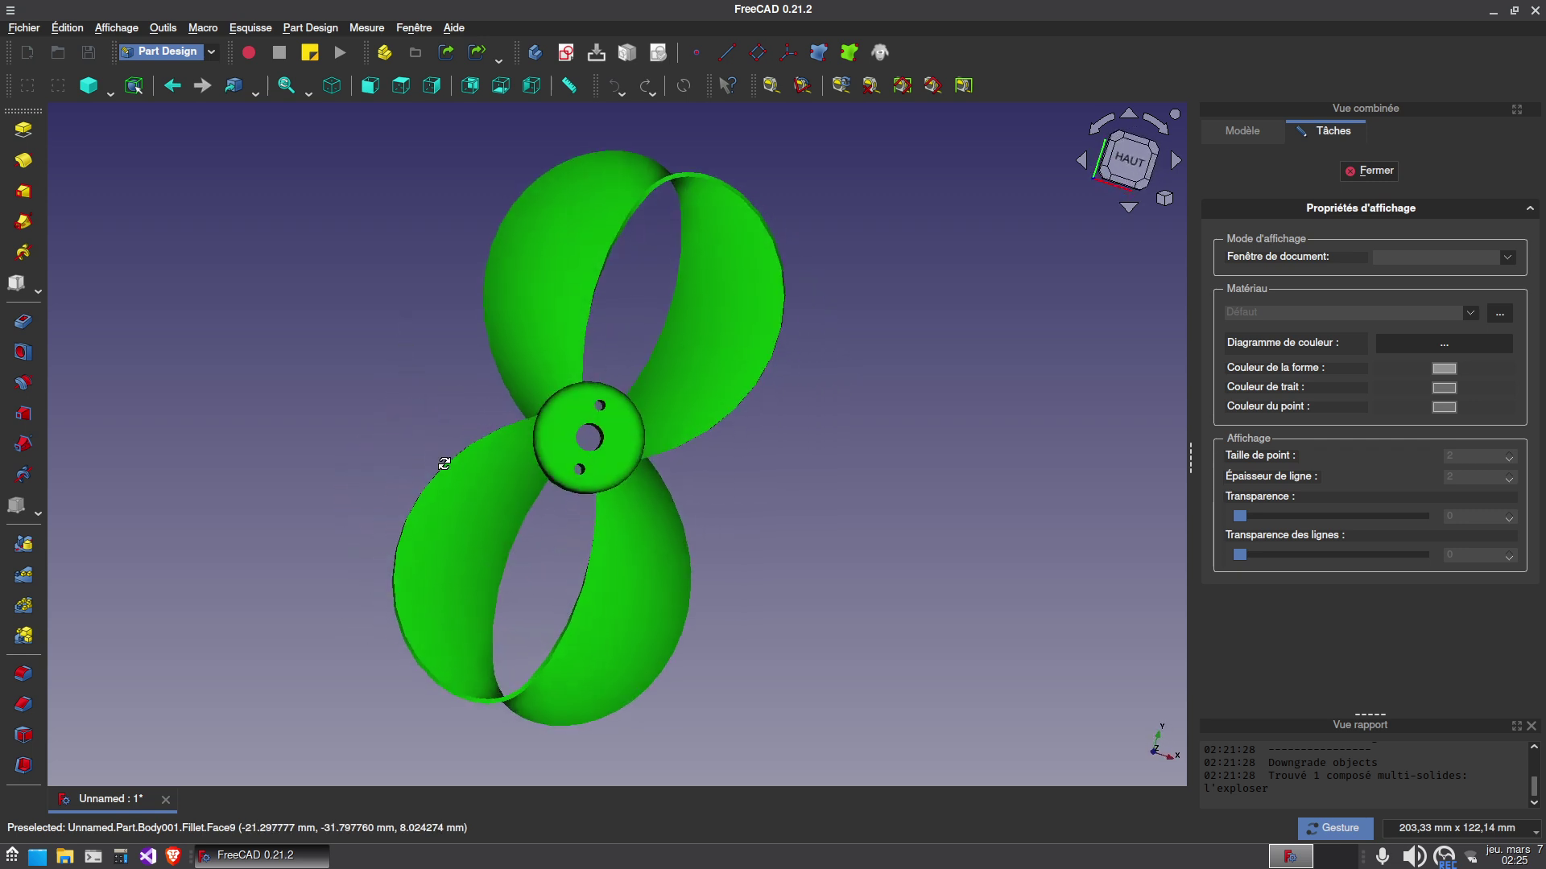
pyautogui.moveTo(445, 463); pyautogui.dragTo(515, 482)
pyautogui.moveTo(835, 462); pyautogui.dragTo(562, 670)
pyautogui.moveTo(587, 580); pyautogui.dragTo(583, 513)
pyautogui.press('0')
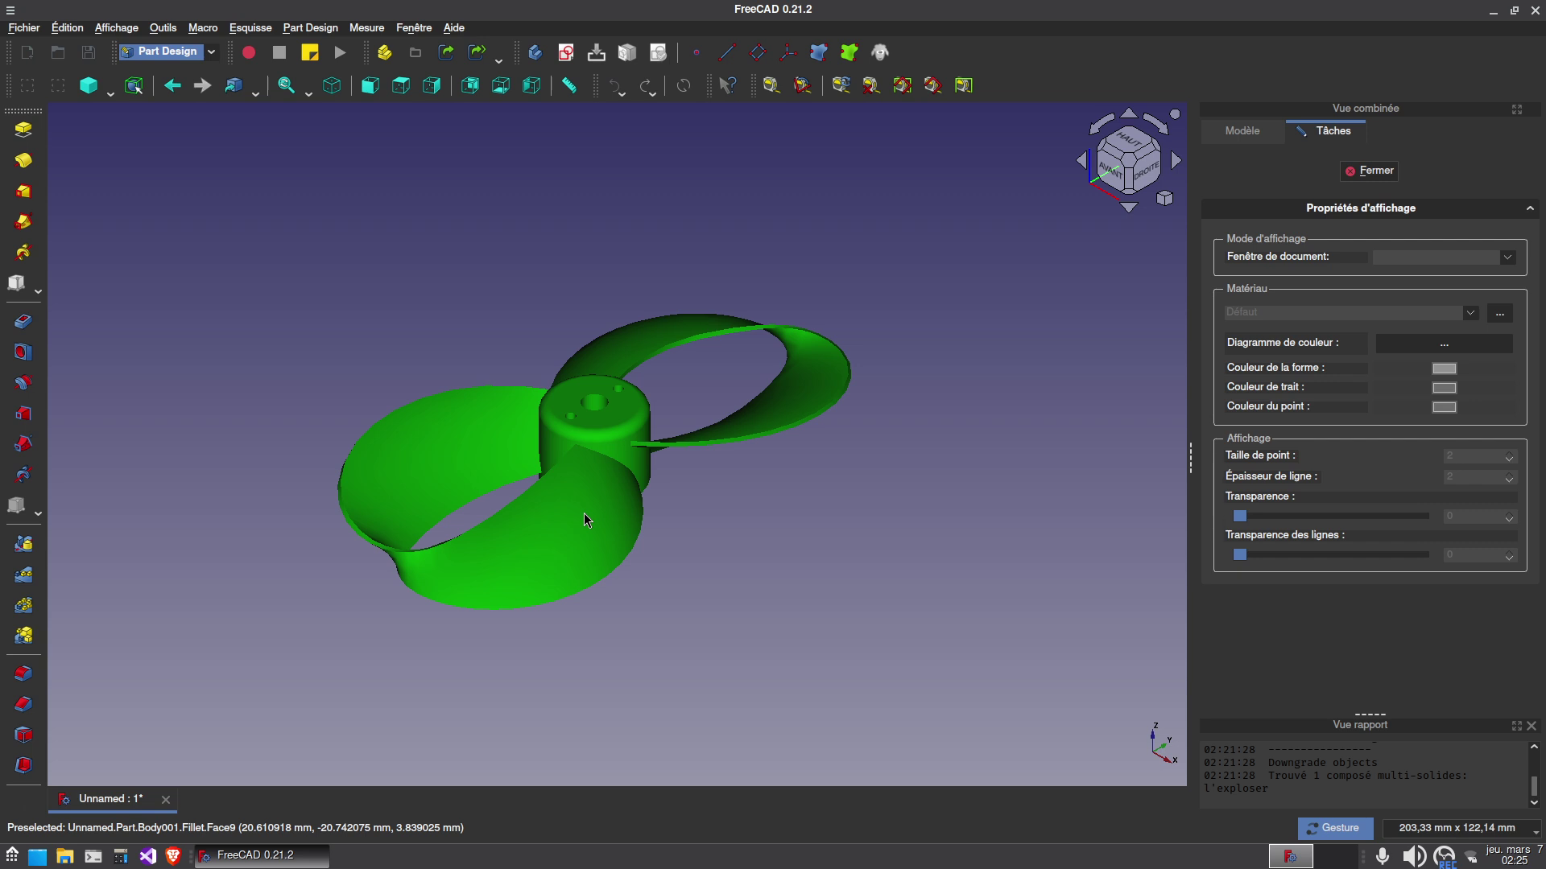
pyautogui.moveTo(578, 511); pyautogui.dragTo(466, 399)
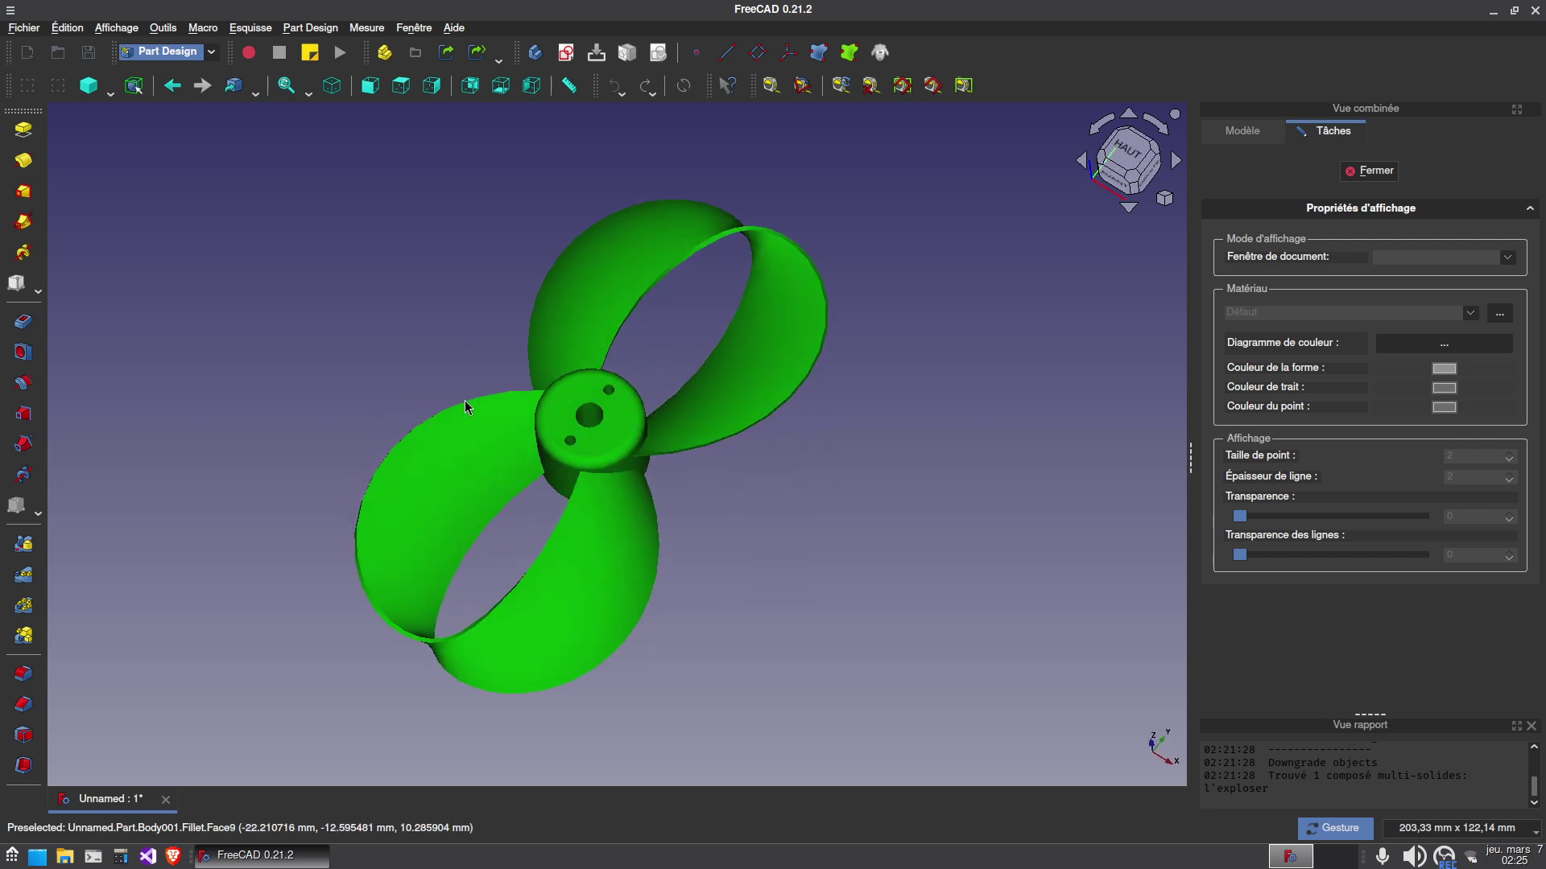
pyautogui.press('2')
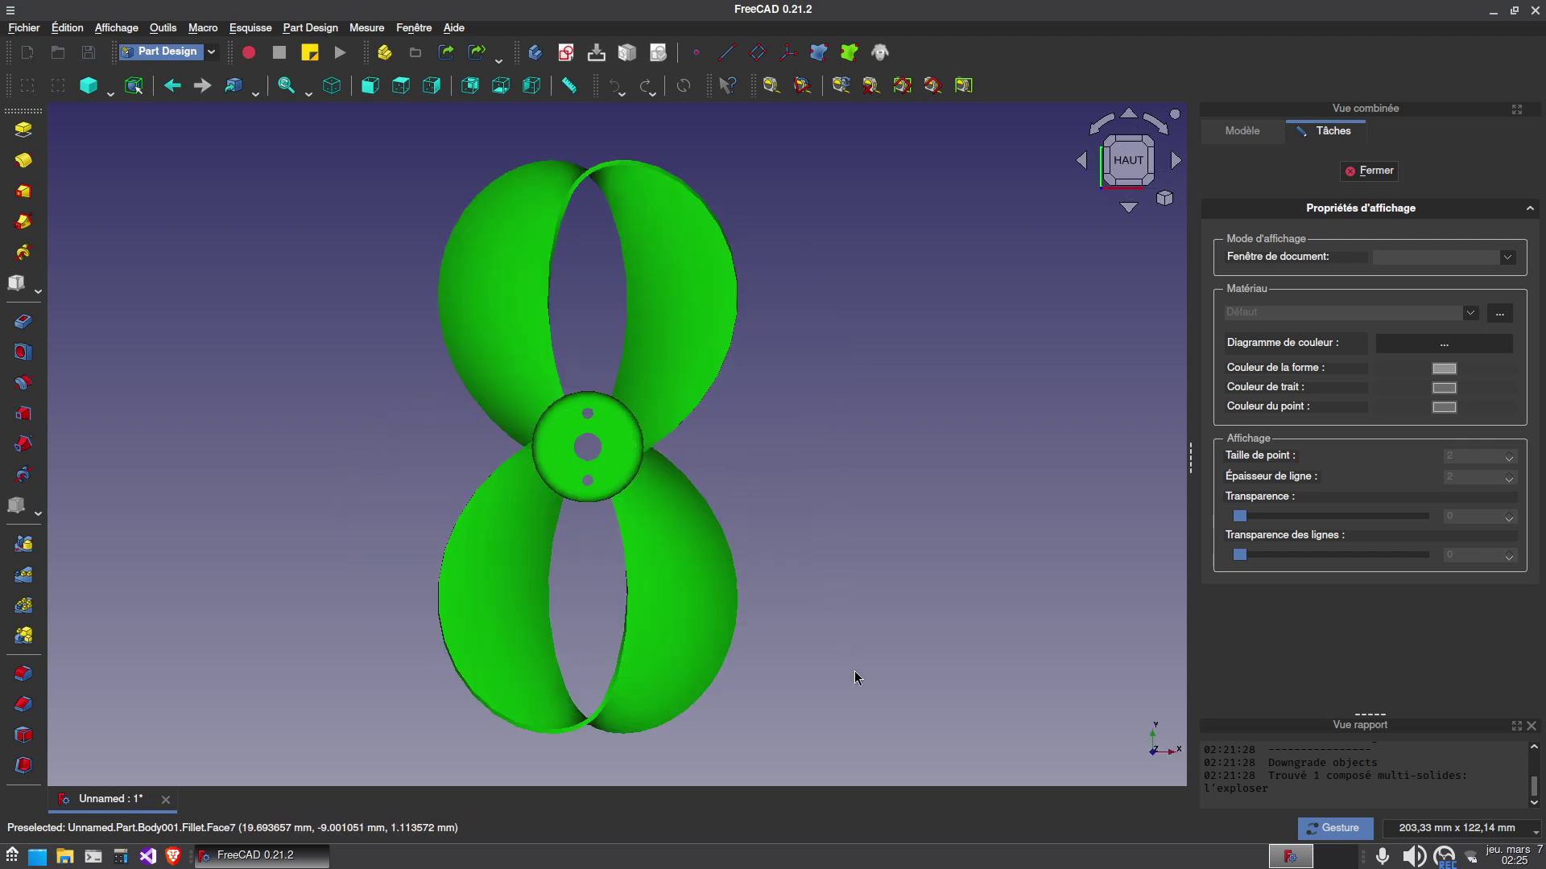
pyautogui.press('0')
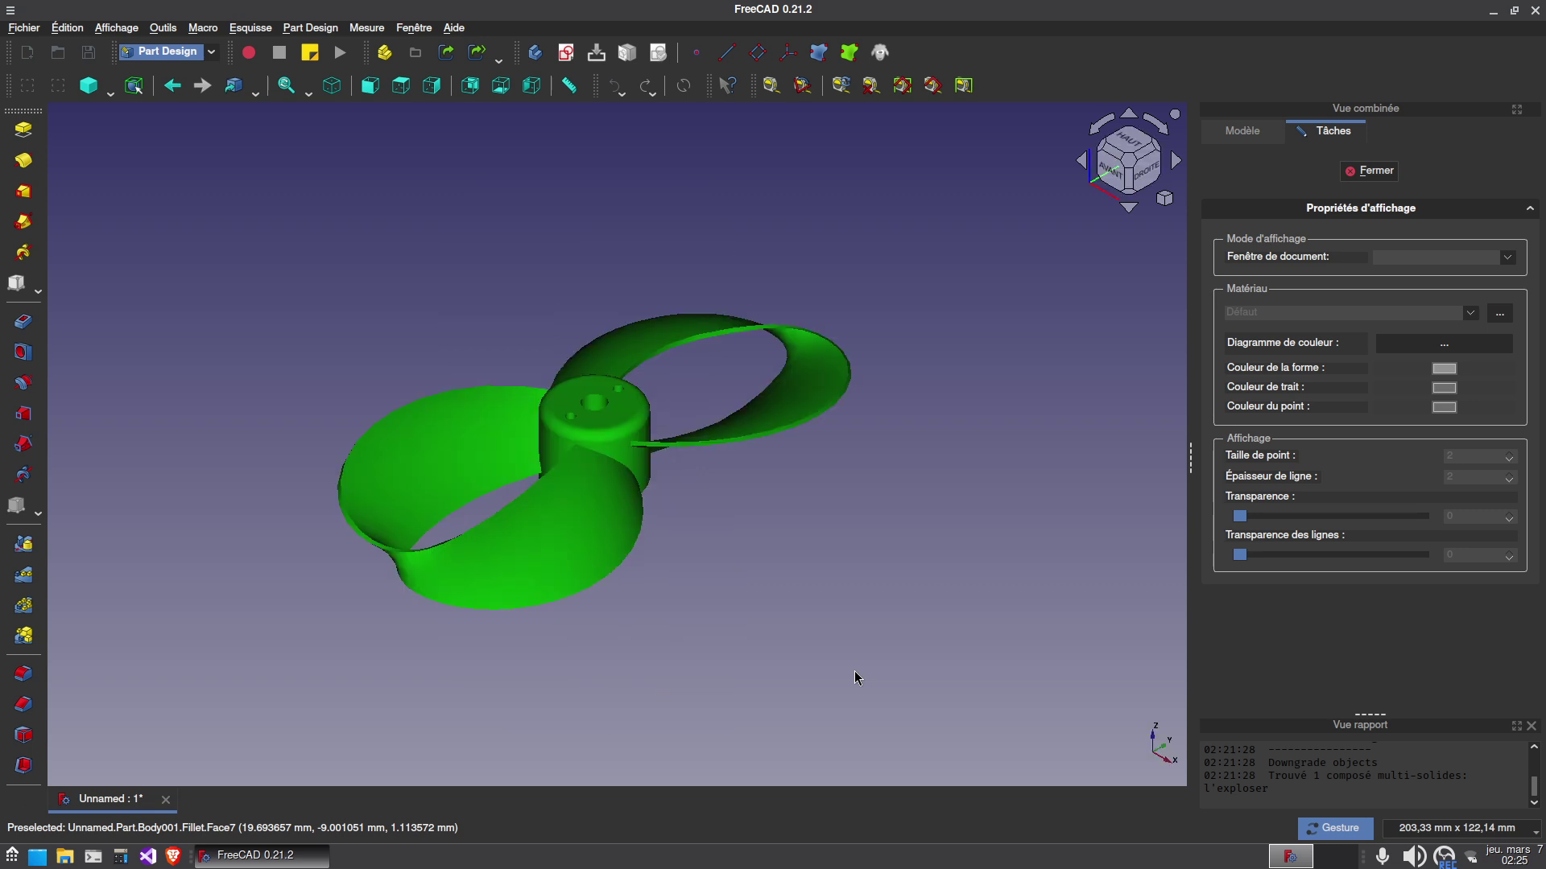
pyautogui.moveTo(825, 667); pyautogui.dragTo(792, 679)
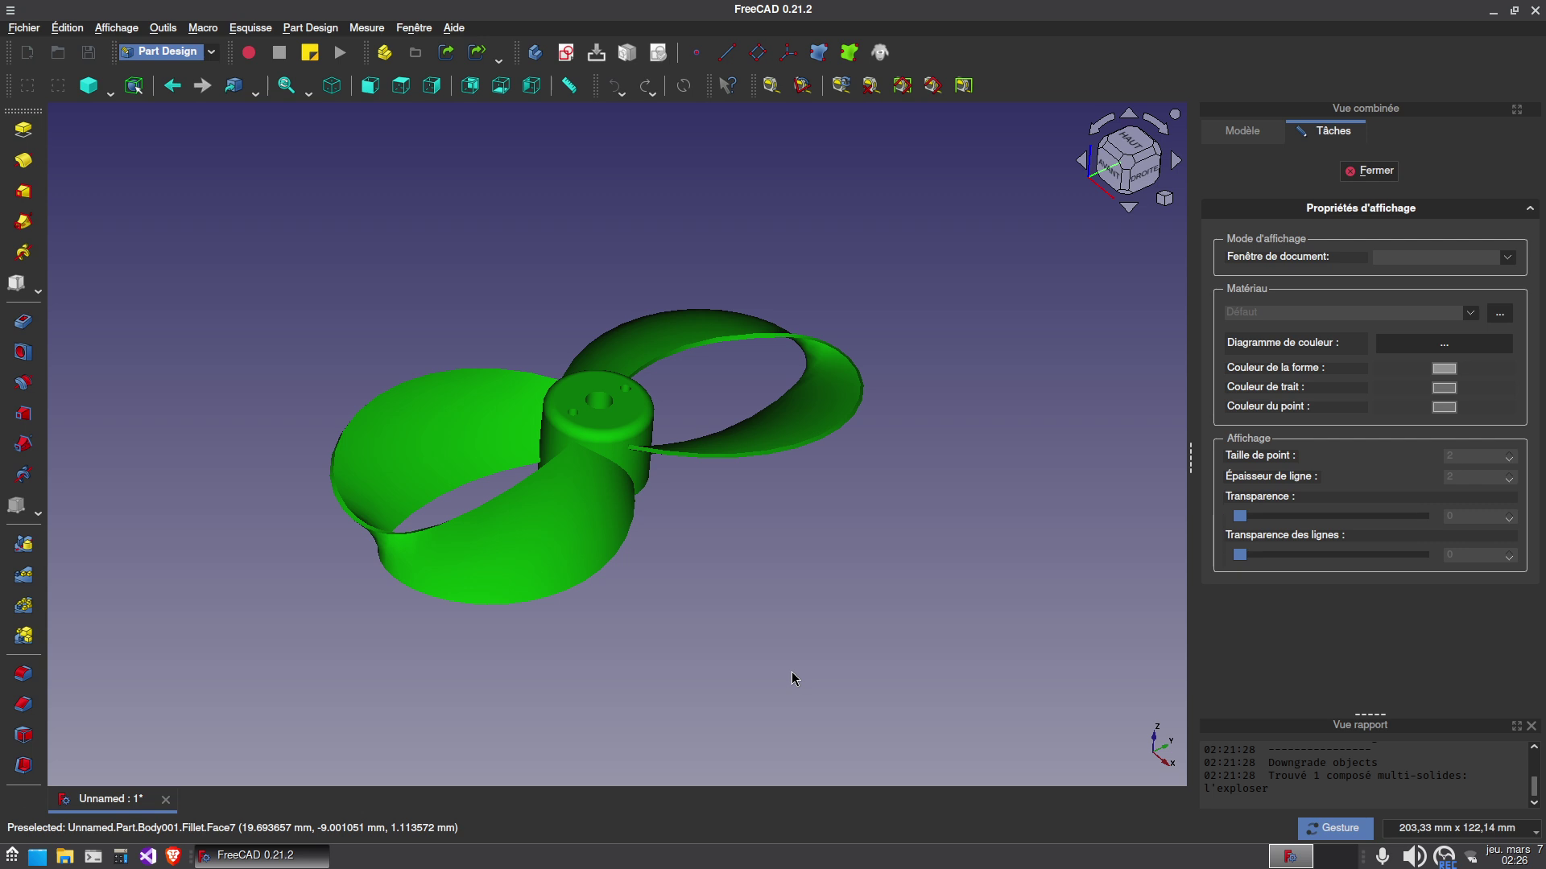
pyautogui.moveTo(792, 679); pyautogui.dragTo(835, 534)
pyautogui.moveTo(859, 448); pyautogui.dragTo(800, 427)
pyautogui.moveTo(680, 559); pyautogui.dragTo(759, 641)
pyautogui.press('0')
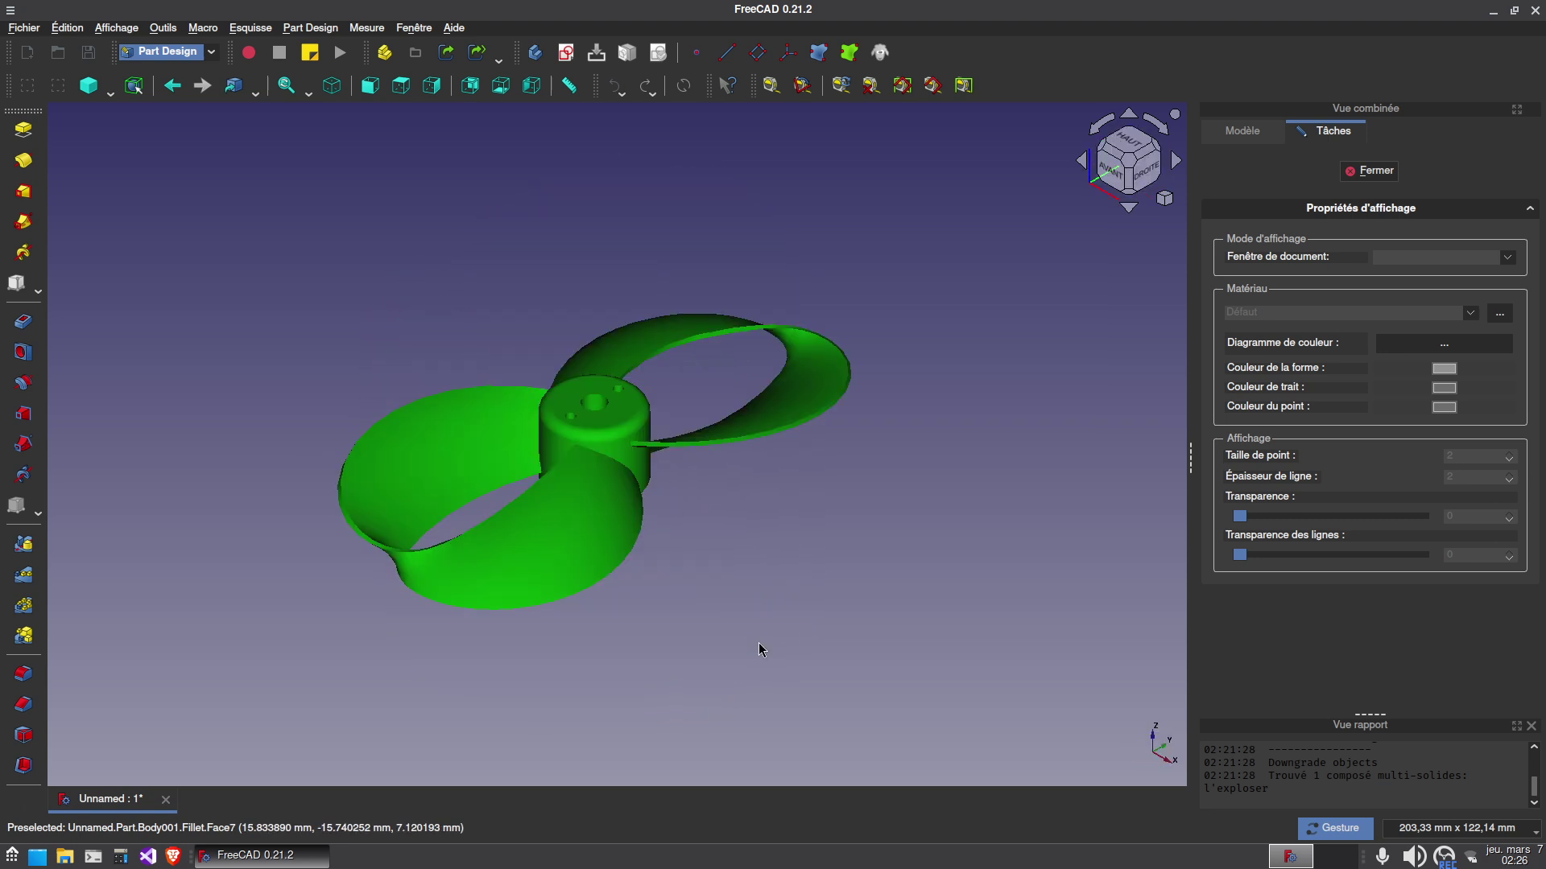